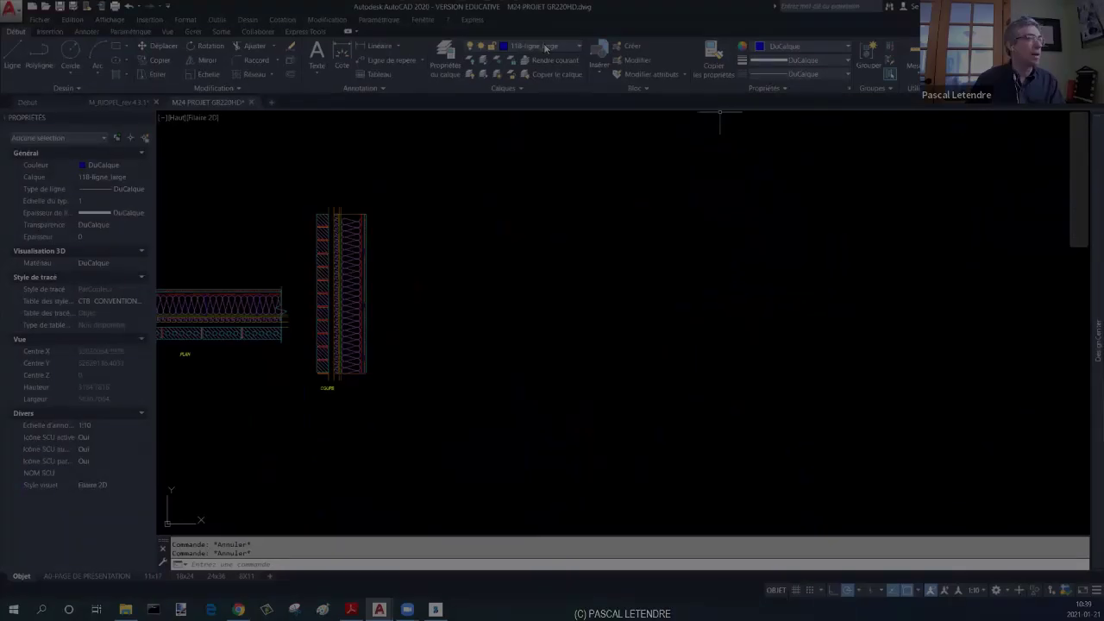
Step: Make 240-S-ligne axe tres fin the current layer
left_click(544, 46)
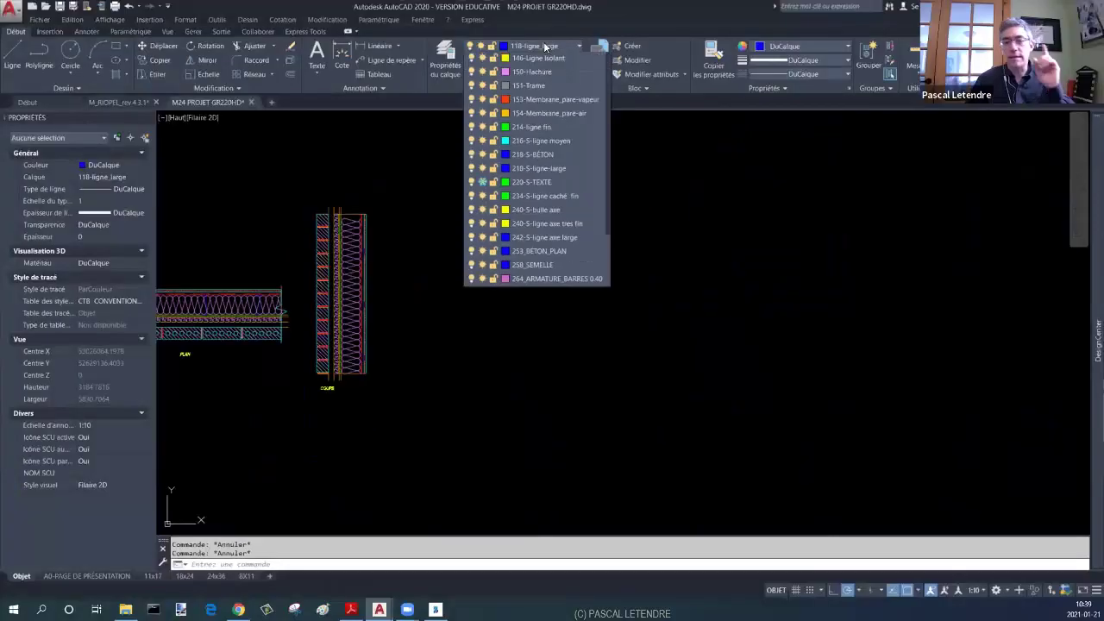
scroll(542, 234, "up", 3)
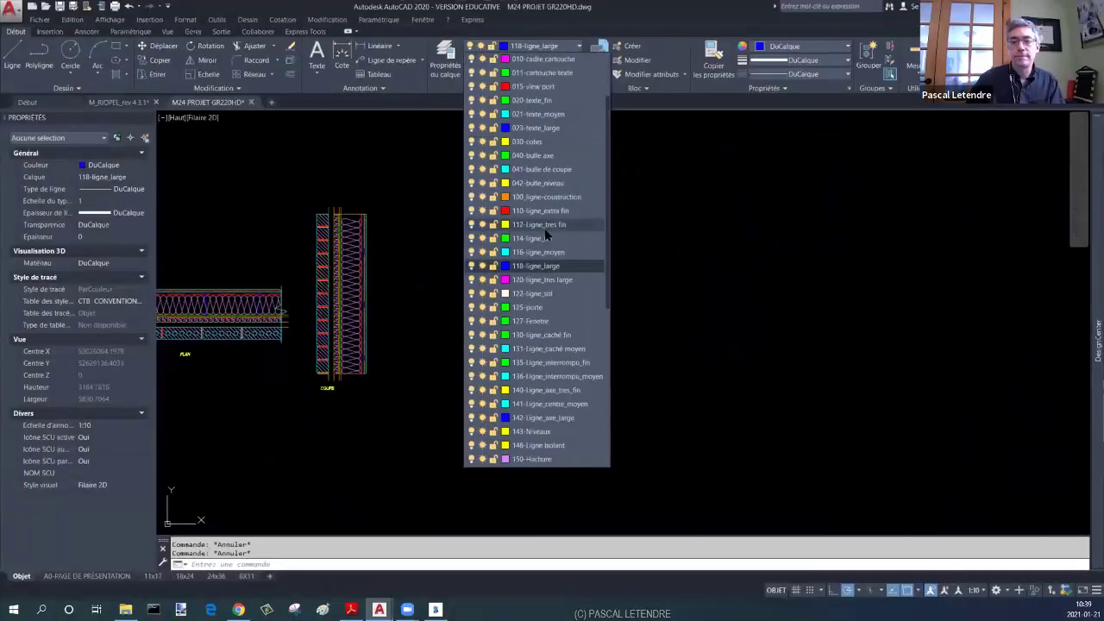
scroll(545, 227, "up", 3)
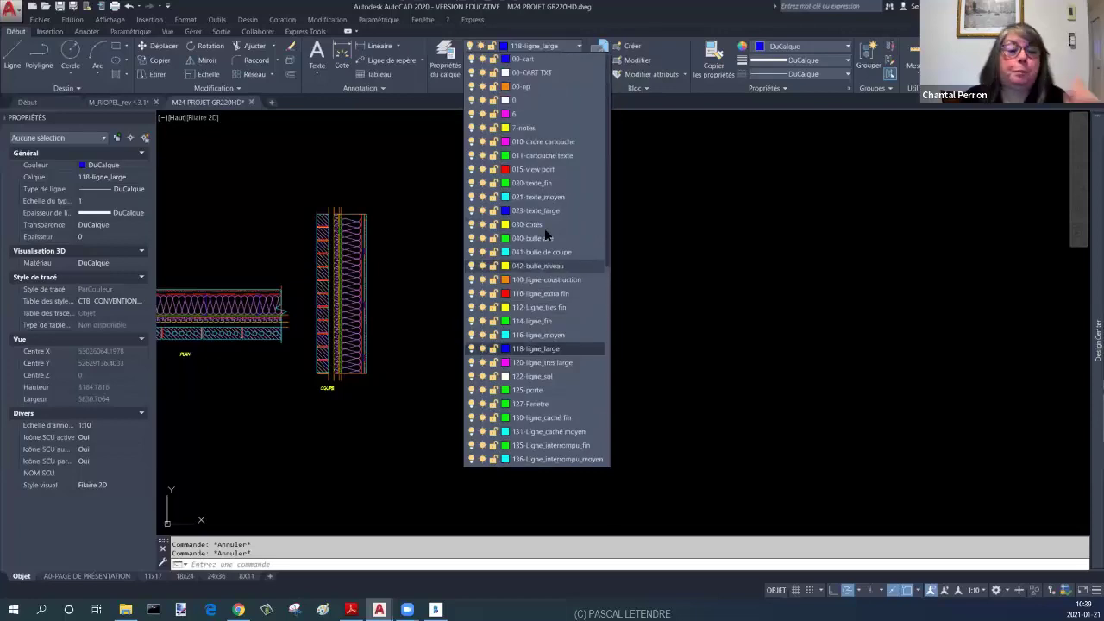
scroll(566, 302, "down", 5)
left_click(566, 305)
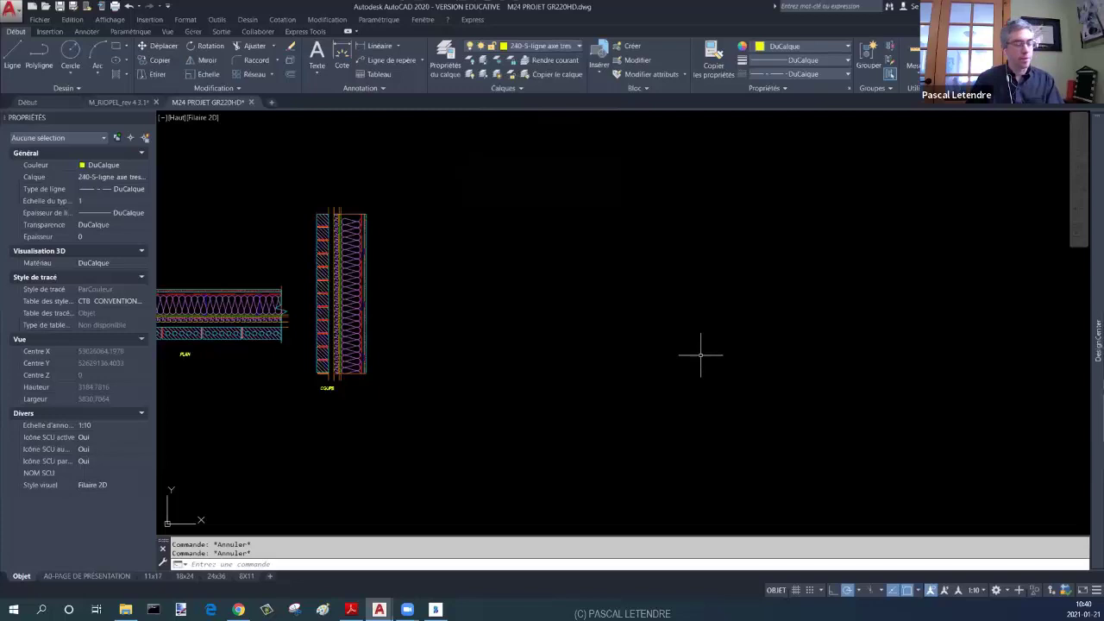
Step: Draw a vertical axis line and a horizontal axis line crossing it, right of the wall
type("l")
key("Return")
left_click(720, 128)
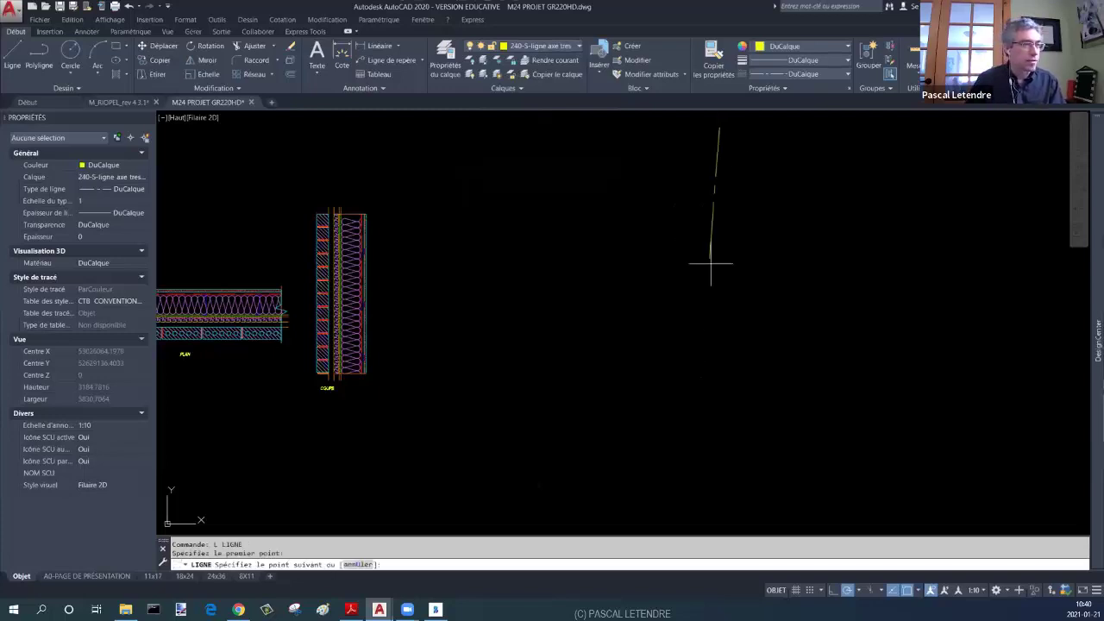
left_click(720, 459)
key("Escape")
key("Escape")
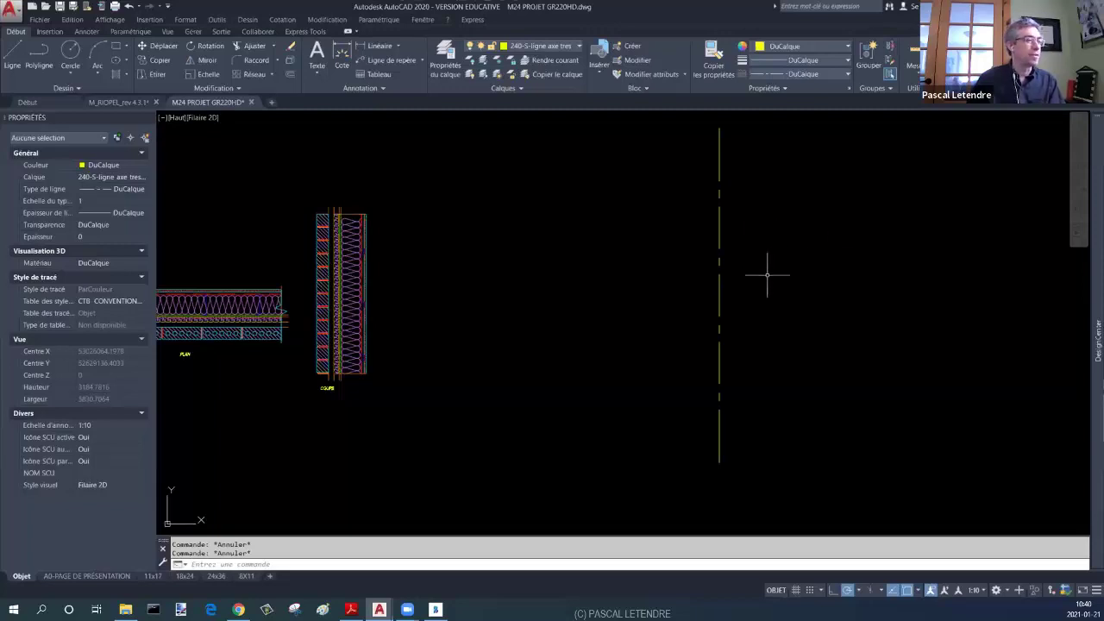
type("l")
key("Return")
left_click(570, 321)
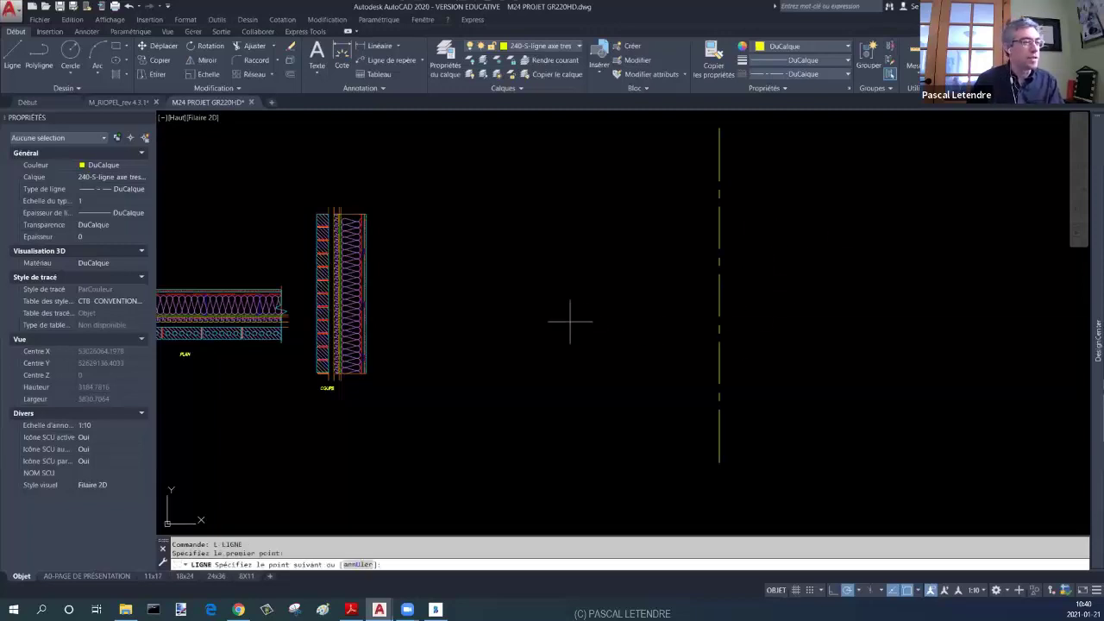
left_click(841, 322)
key("Escape")
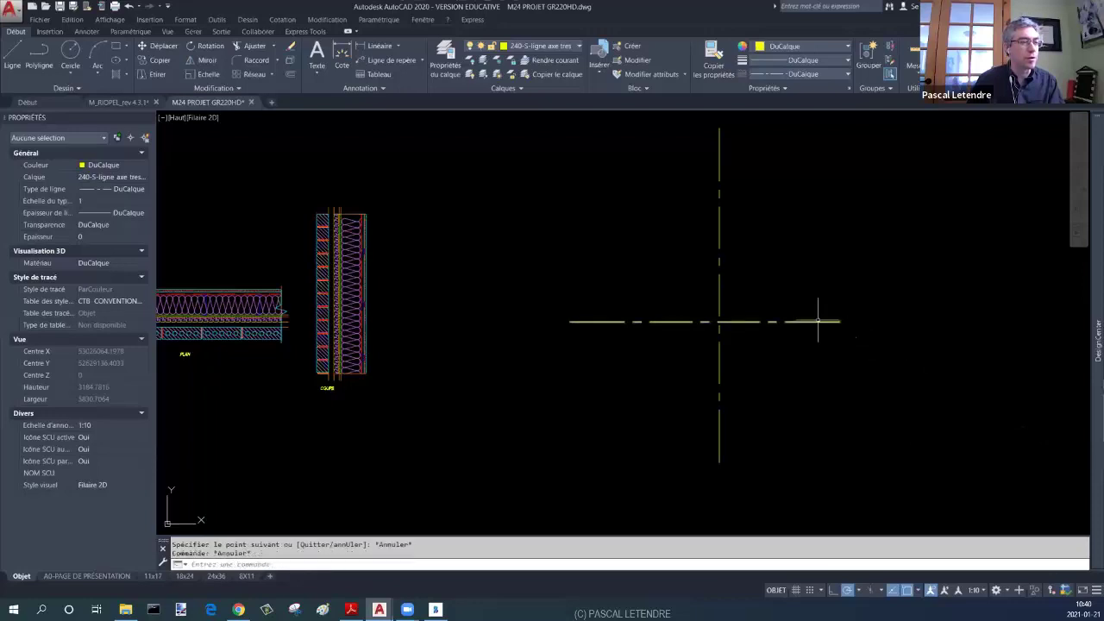
Step: Move the horizontal axis line onto layer 042-bulle_niveau
left_click(808, 322)
left_click(520, 46)
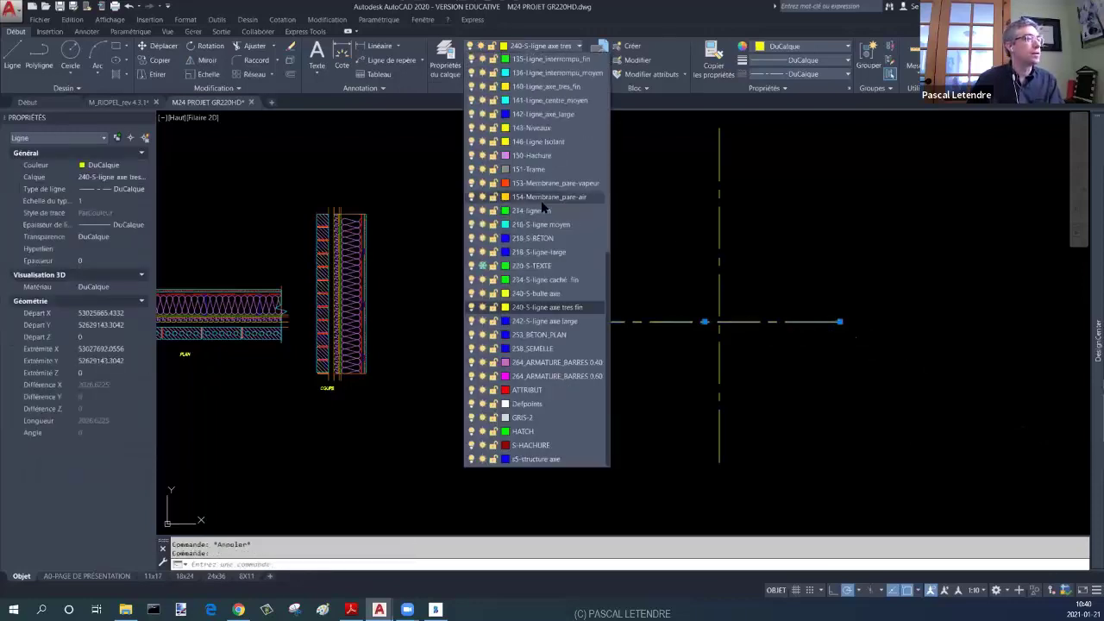
scroll(549, 315, "up", 2)
scroll(549, 316, "up", 1)
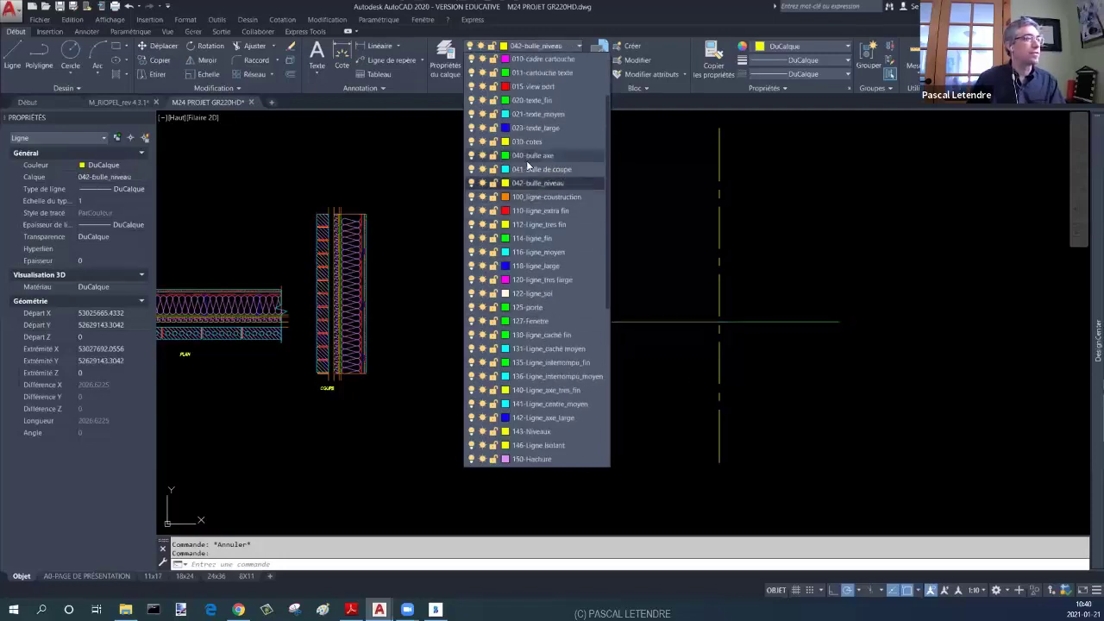
left_click(573, 253)
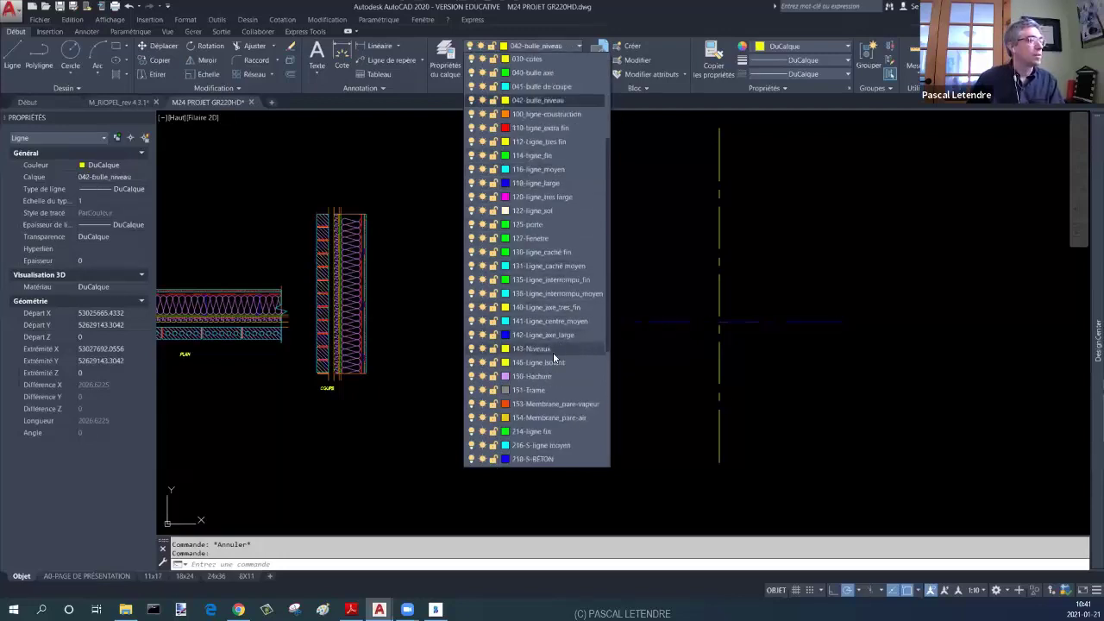
left_click(552, 348)
key("Escape")
key("Escape")
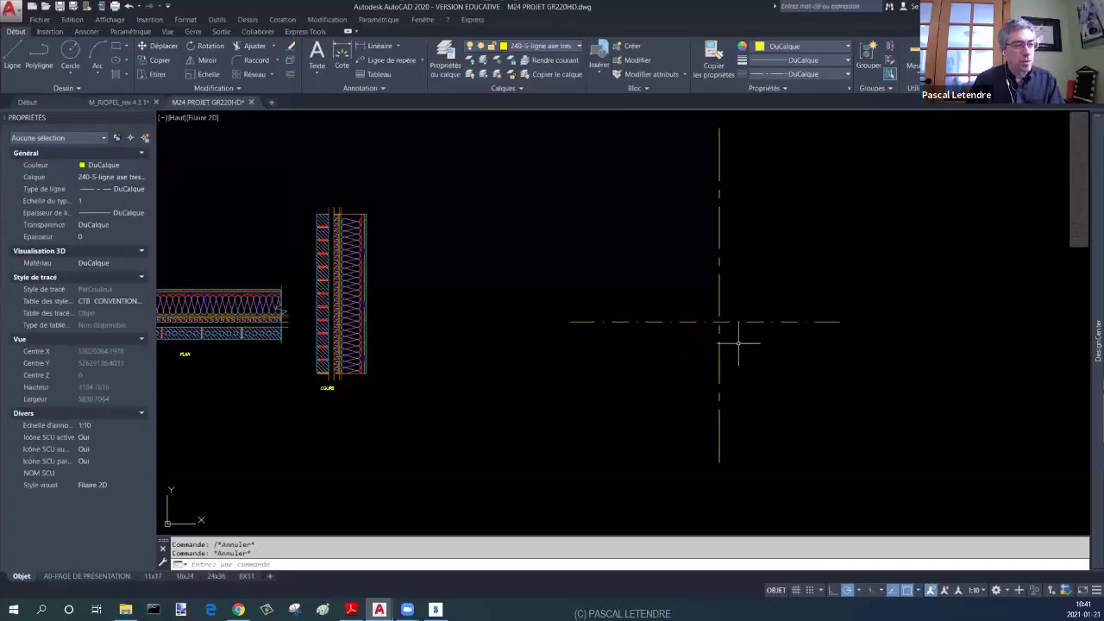
Step: Put the left vertical line on layer 100-ligne construction
mouse_move(771, 234)
middle_mouse_down()
mouse_move(796, 281)
mouse_move(823, 249)
middle_mouse_up()
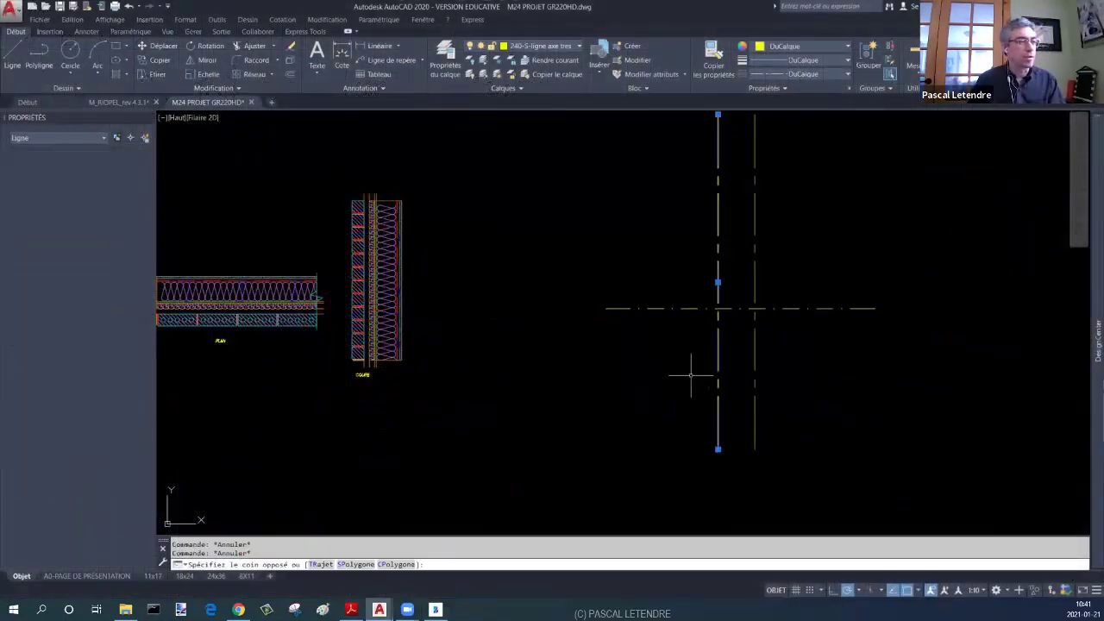
left_click(689, 375)
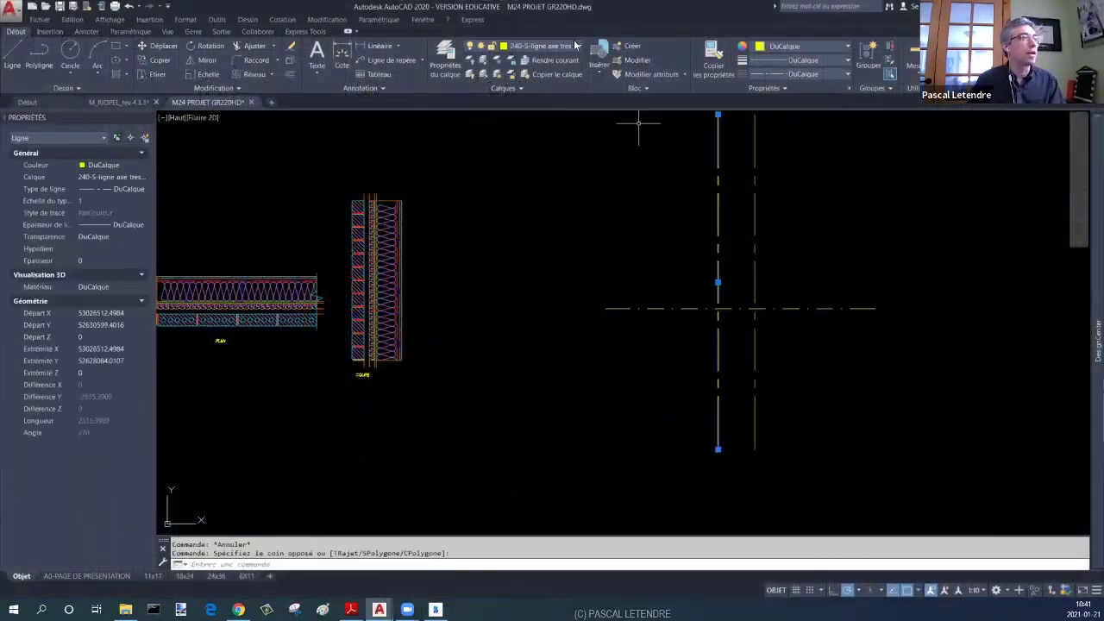
left_click(527, 48)
scroll(535, 178, "up", 1)
scroll(536, 173, "up", 1)
key("Escape")
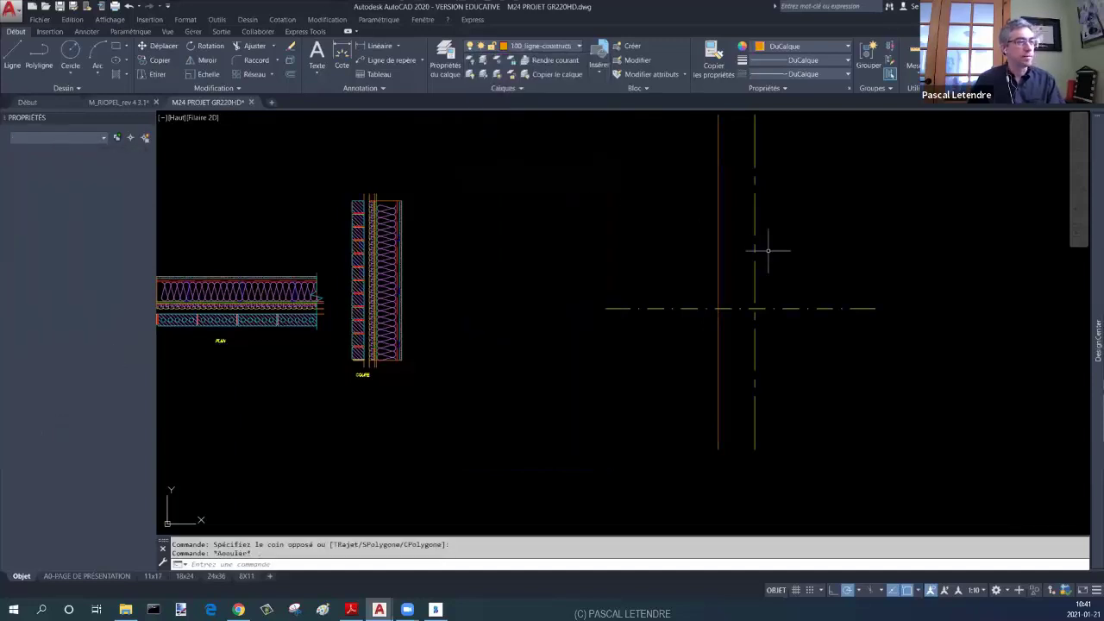
key("Escape")
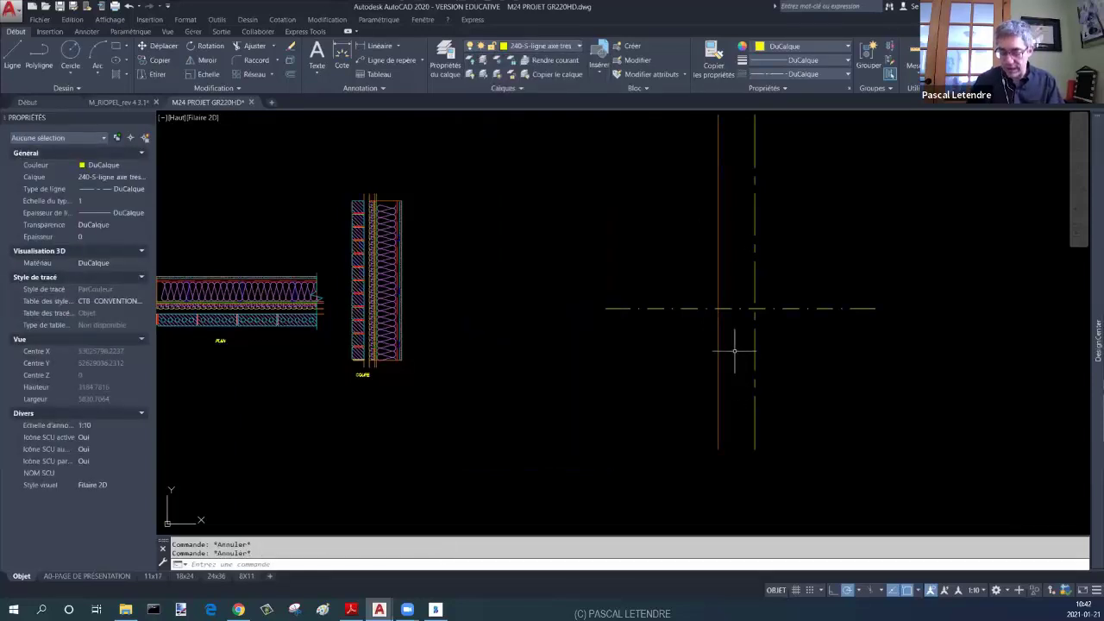
Step: Offset the orange vertical line 325 to the right with DEC
type("dec")
key("Return")
type("325")
key("Return")
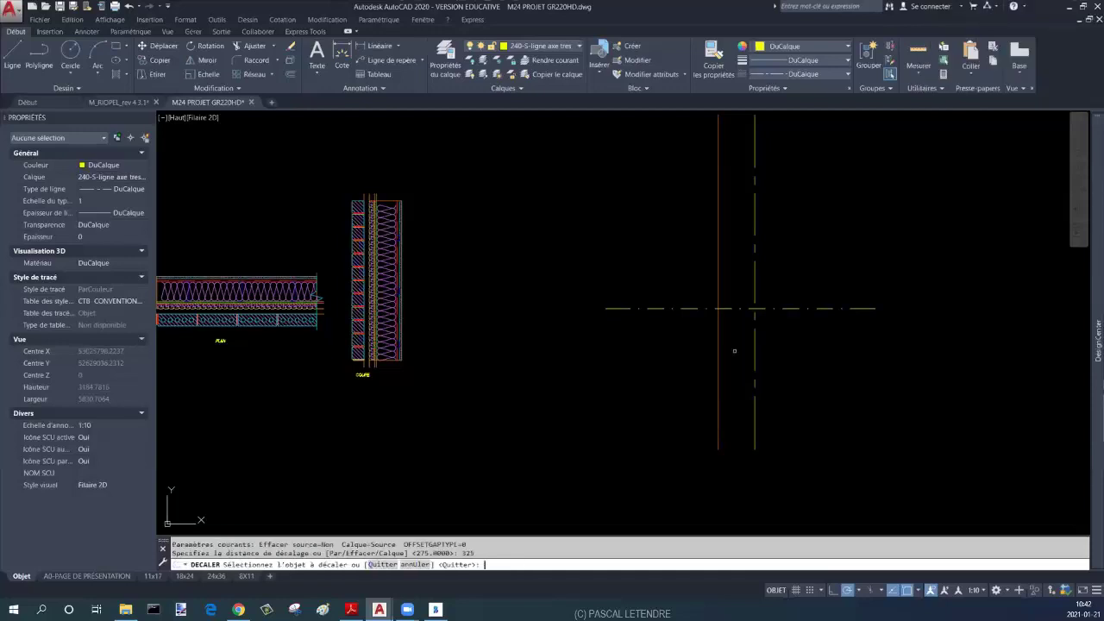
left_click(717, 370)
left_click(759, 377)
key("Escape")
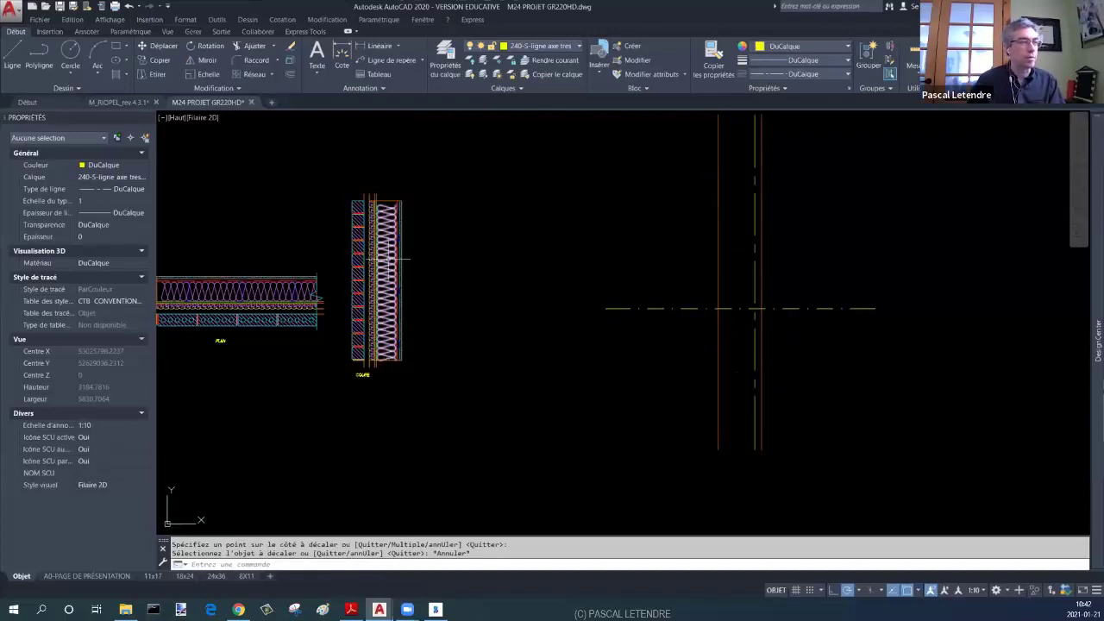
key("Escape")
key("Escape")
scroll(725, 317, "up", 2)
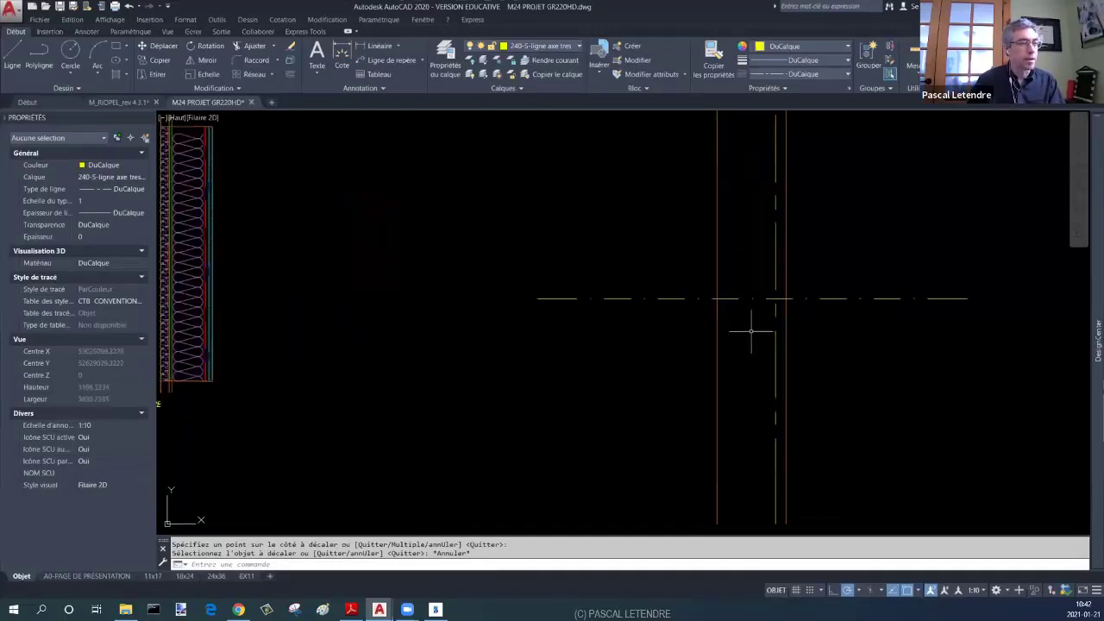
Step: On layer 118-ligne_large, trace the wall outline as a polyline between the construction lines
type("pl")
key("Return")
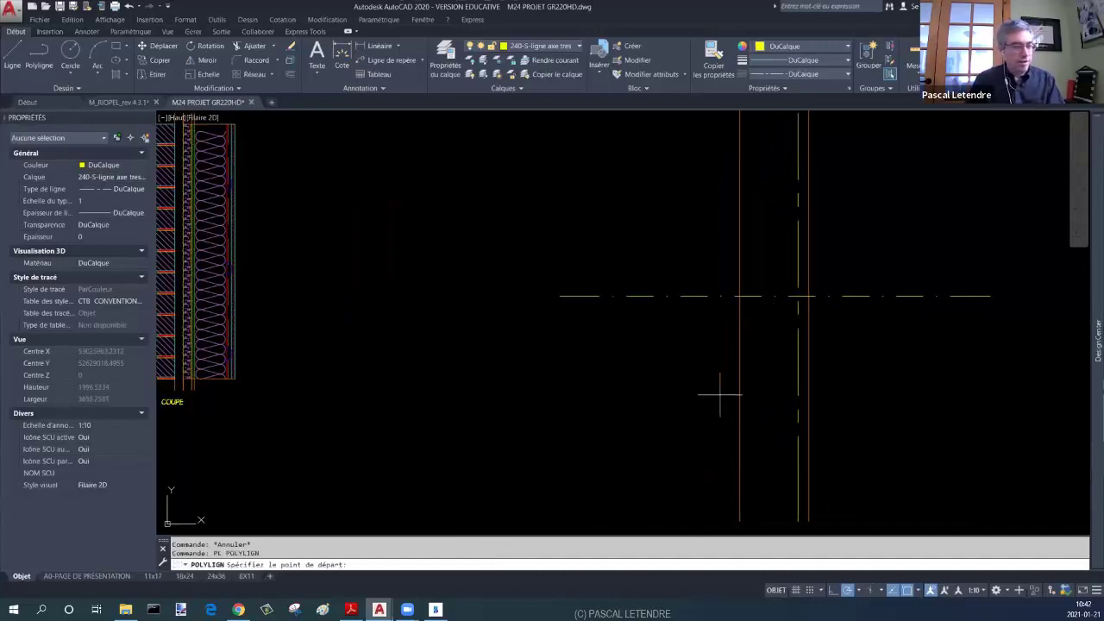
left_click(740, 523)
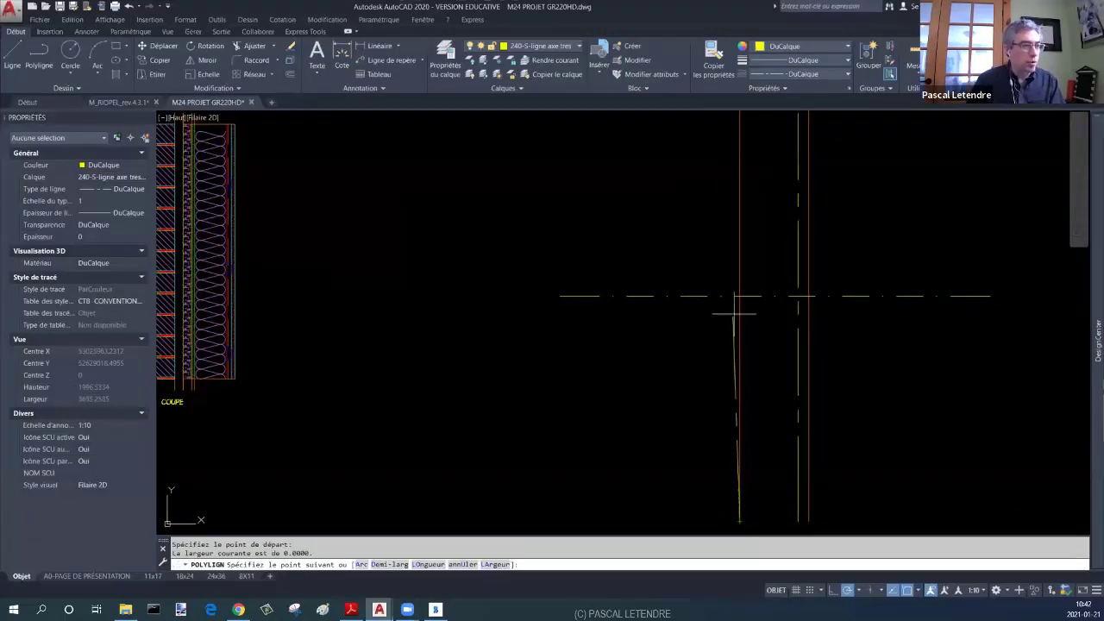
key("Escape")
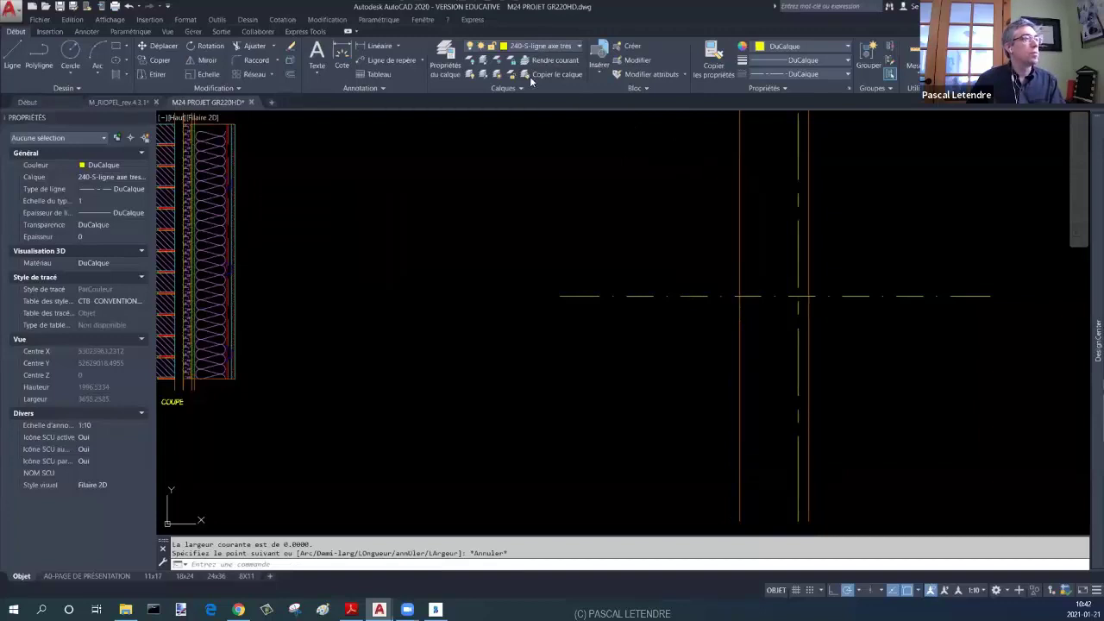
left_click(541, 46)
left_click(529, 168)
key("Return")
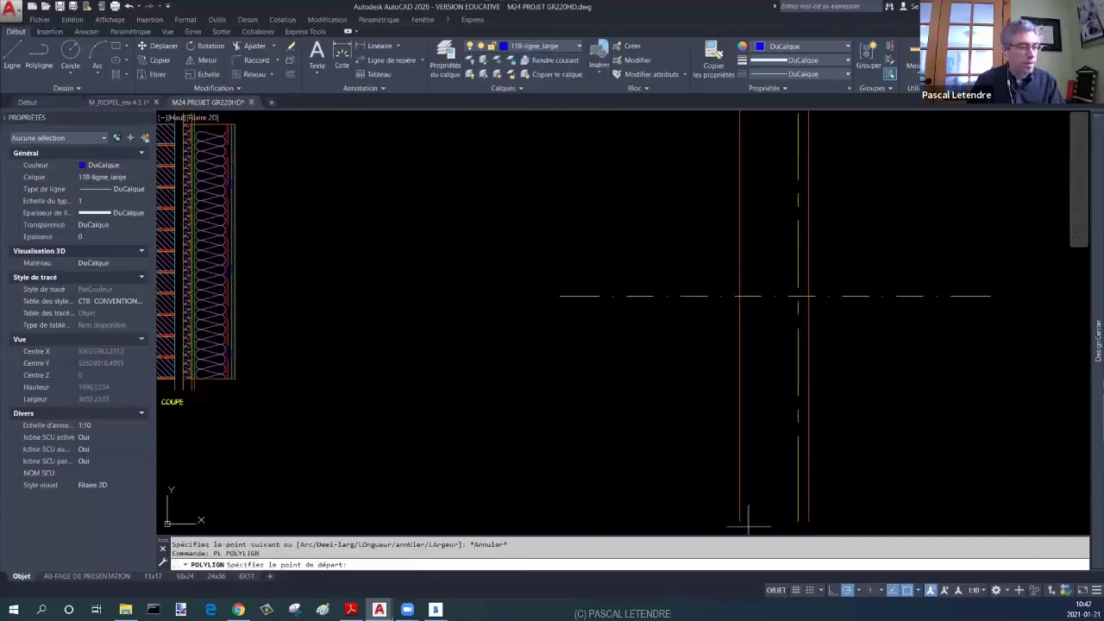
left_click(739, 521)
left_click(739, 296)
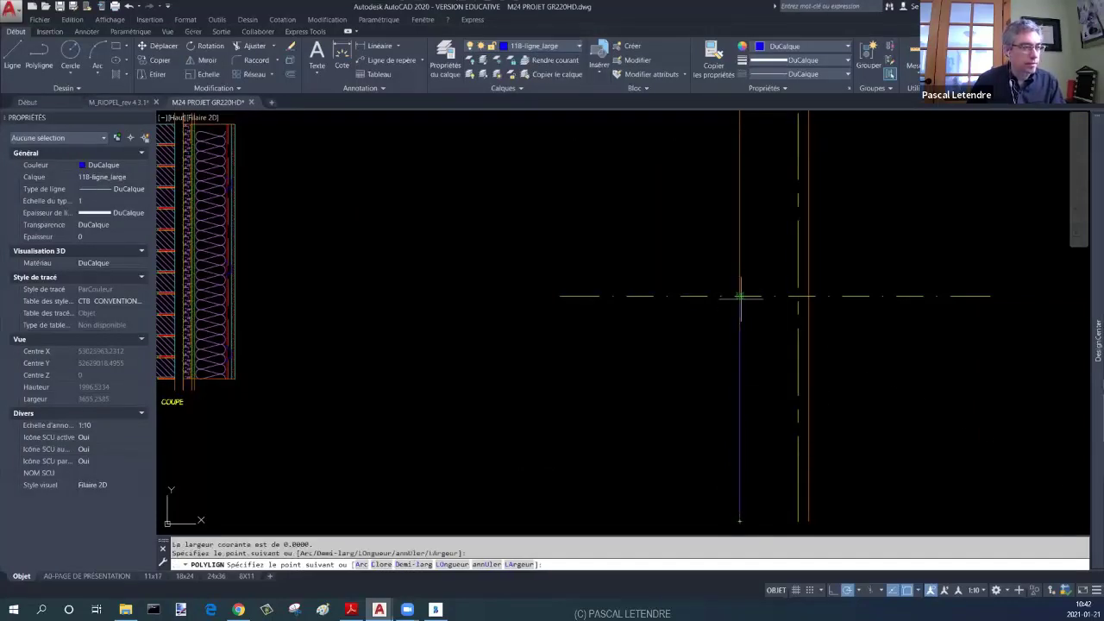
left_click(809, 296)
left_click(808, 520)
key("Escape")
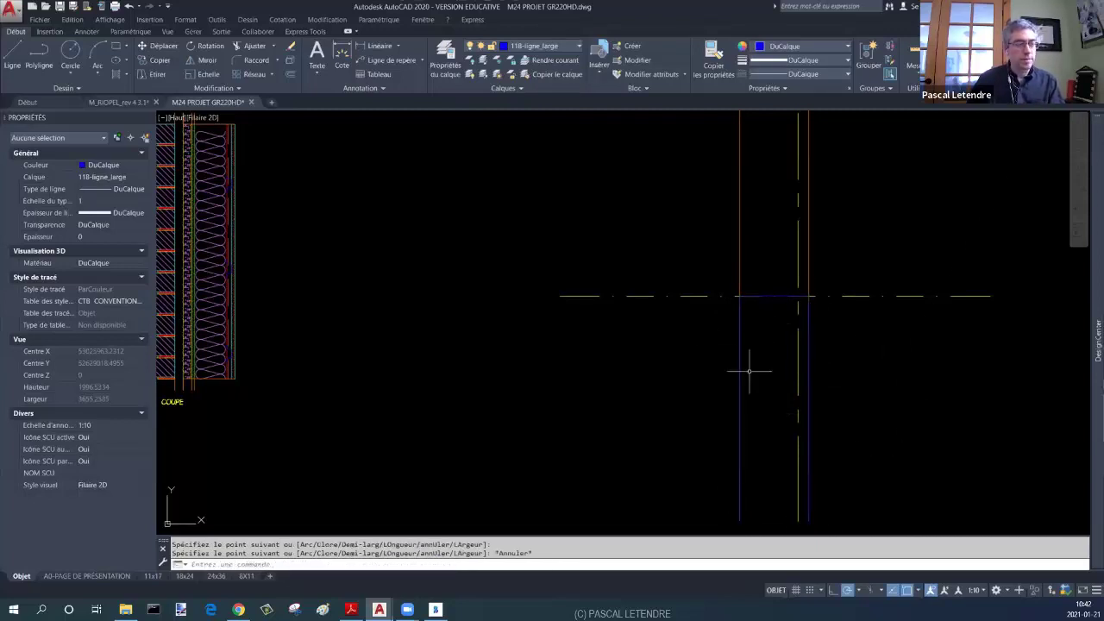
Step: Offset the wall's left edge 75 to the outside
middle_click_drag(753, 377, 789, 380)
key("Escape")
key("Escape")
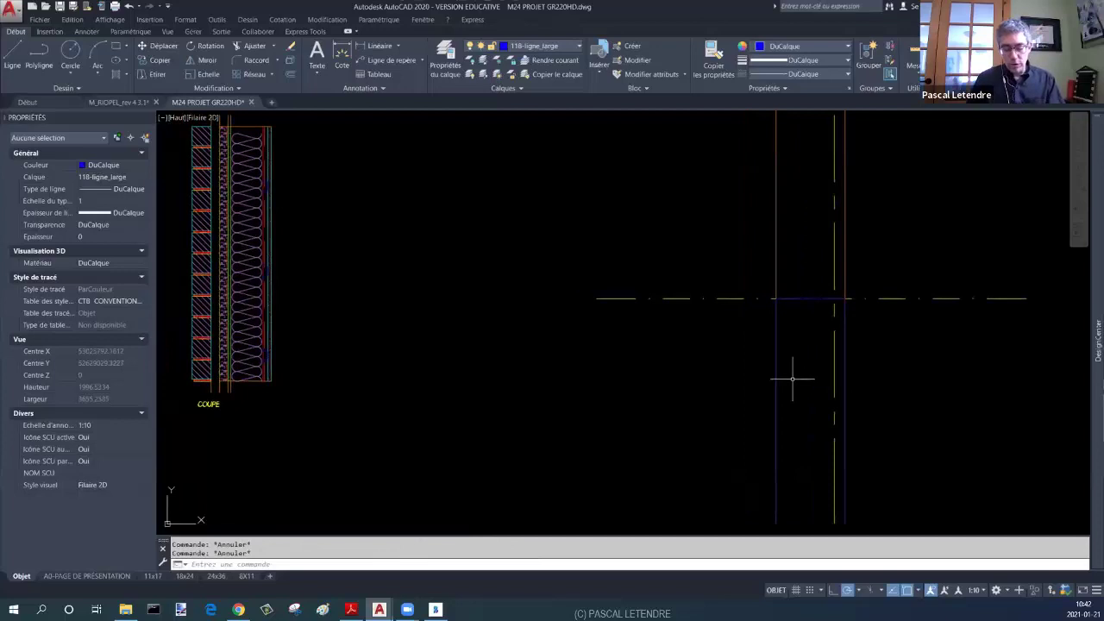
type("o")
key("Return")
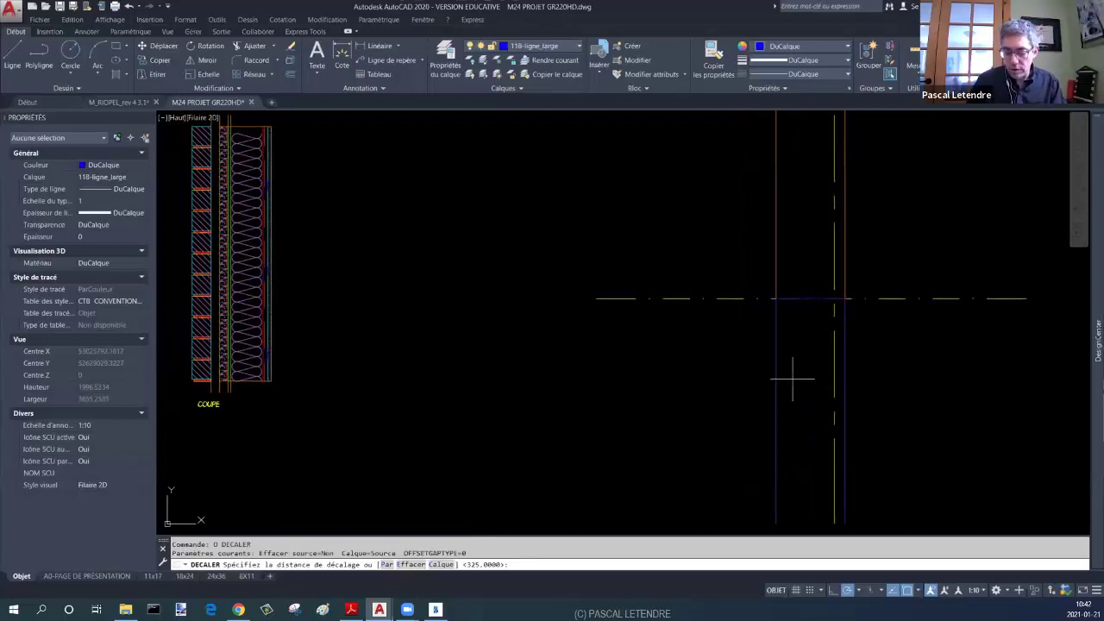
key("Return")
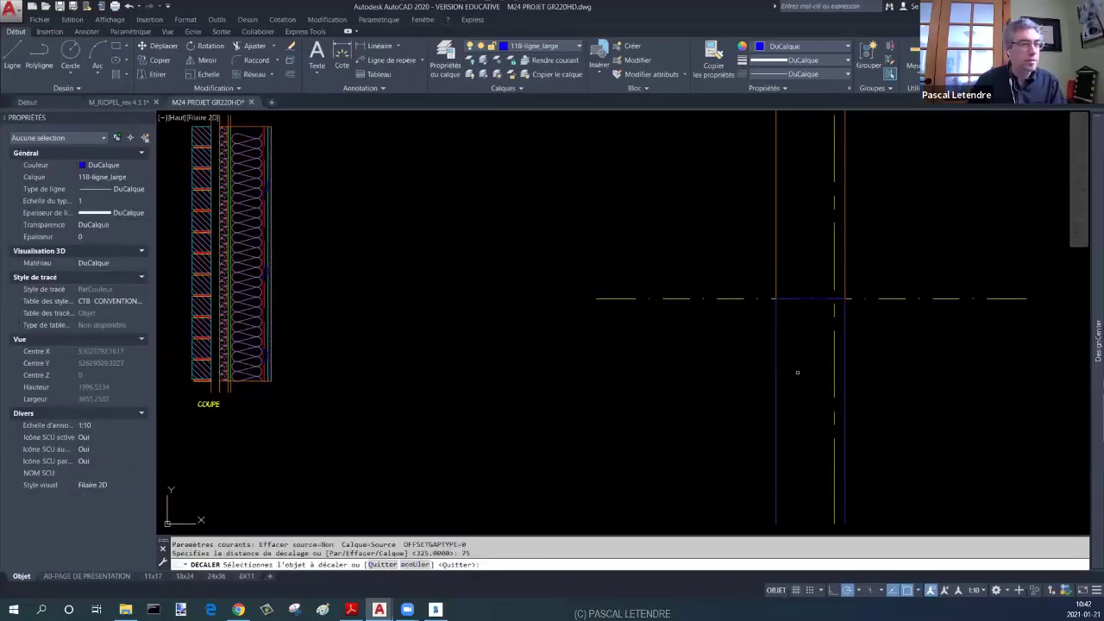
left_click(777, 274)
left_click(742, 272)
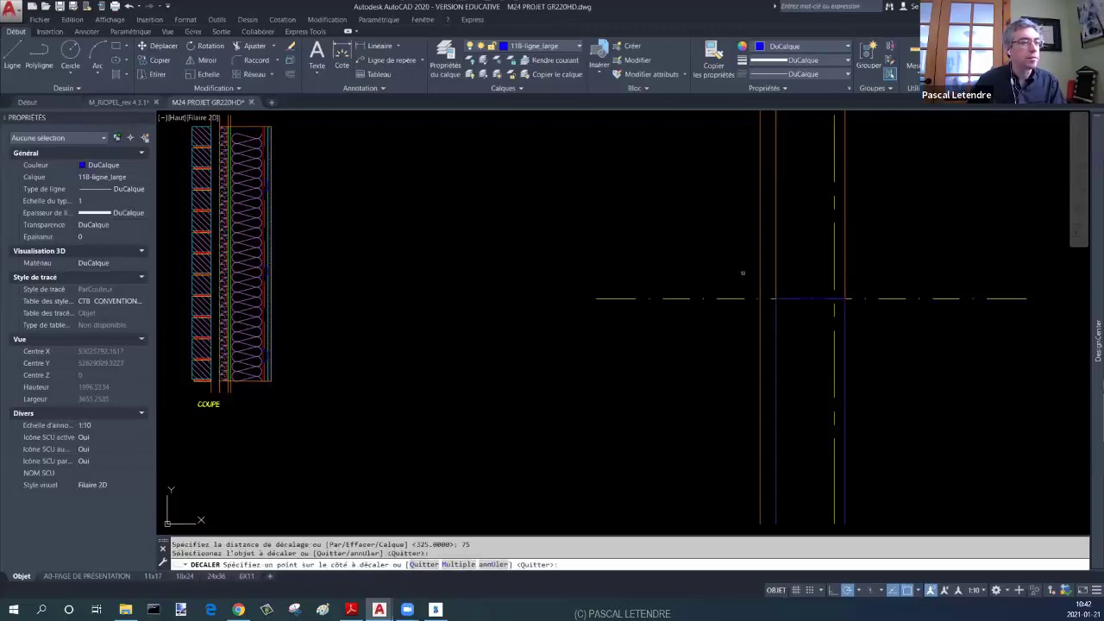
key("Escape")
key("Escape")
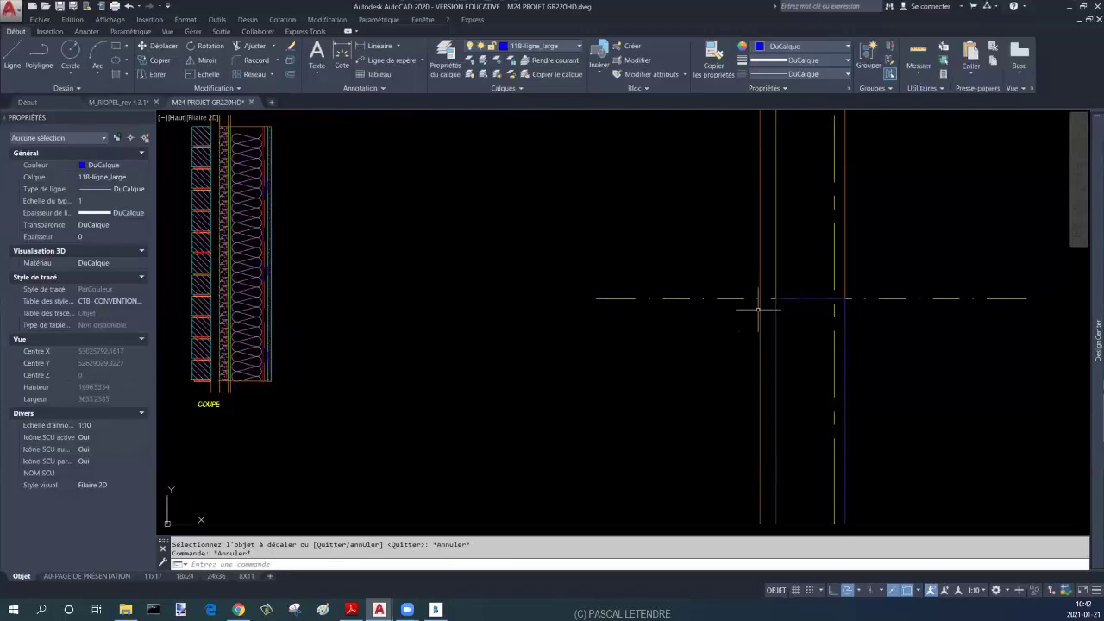
Step: Offset the orange wall line 12.7 to the left
type("o")
key("Return")
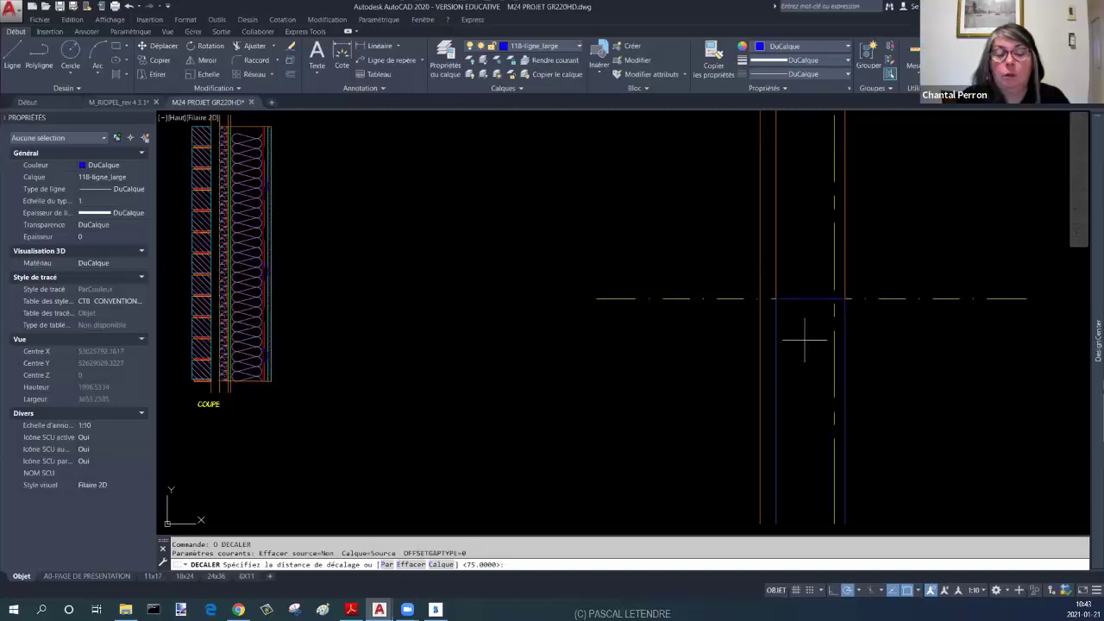
type("12.7")
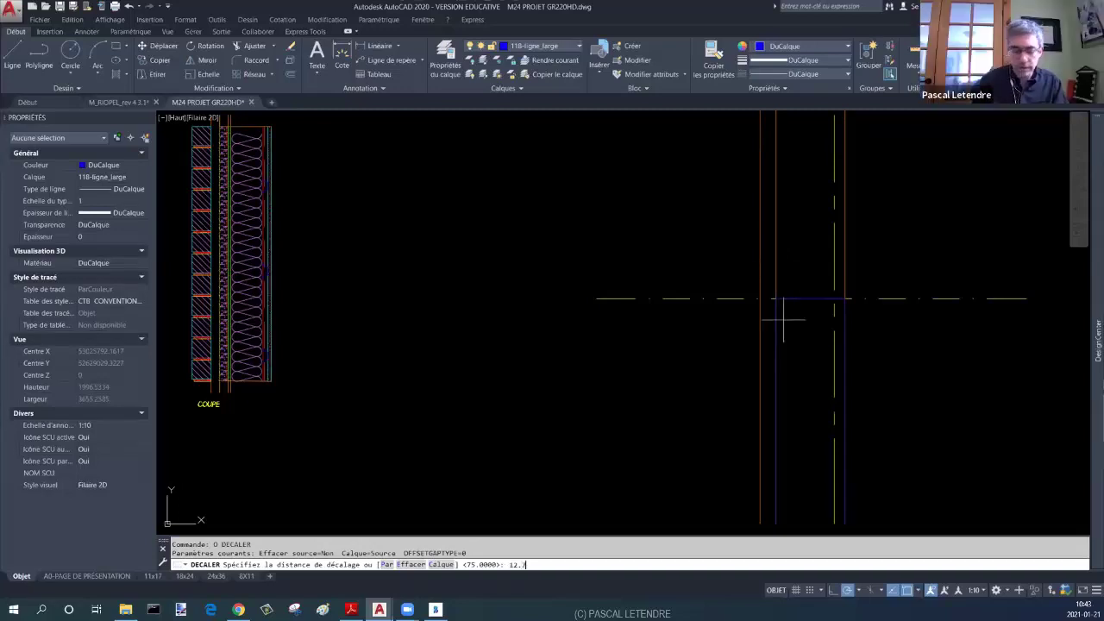
key("Return")
left_click(762, 314)
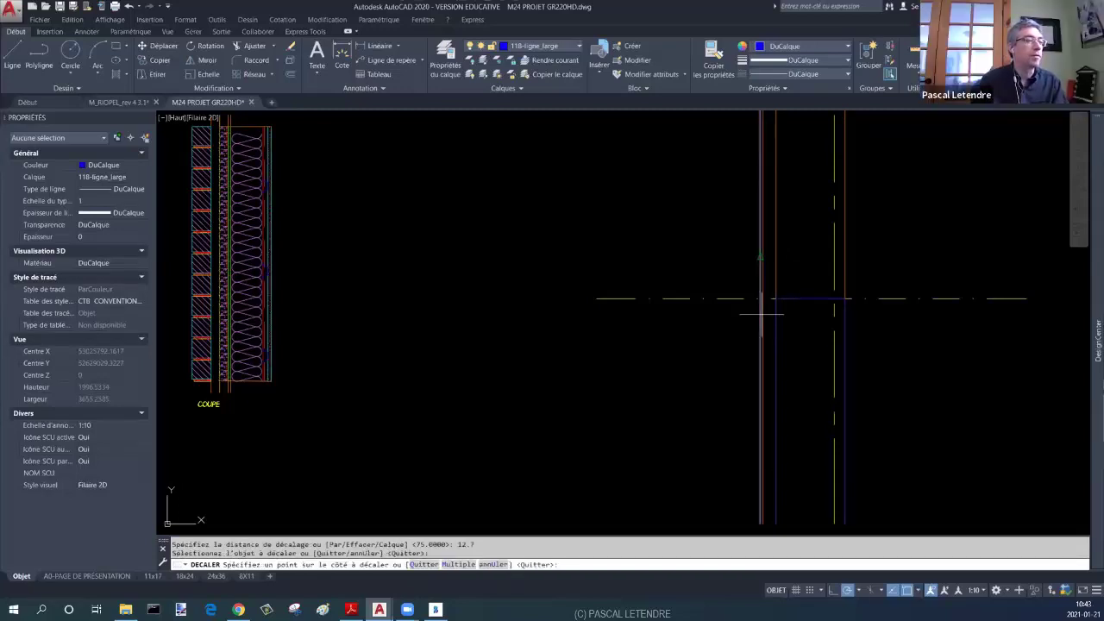
left_click(729, 313)
key("Return")
scroll(737, 319, "up", 4)
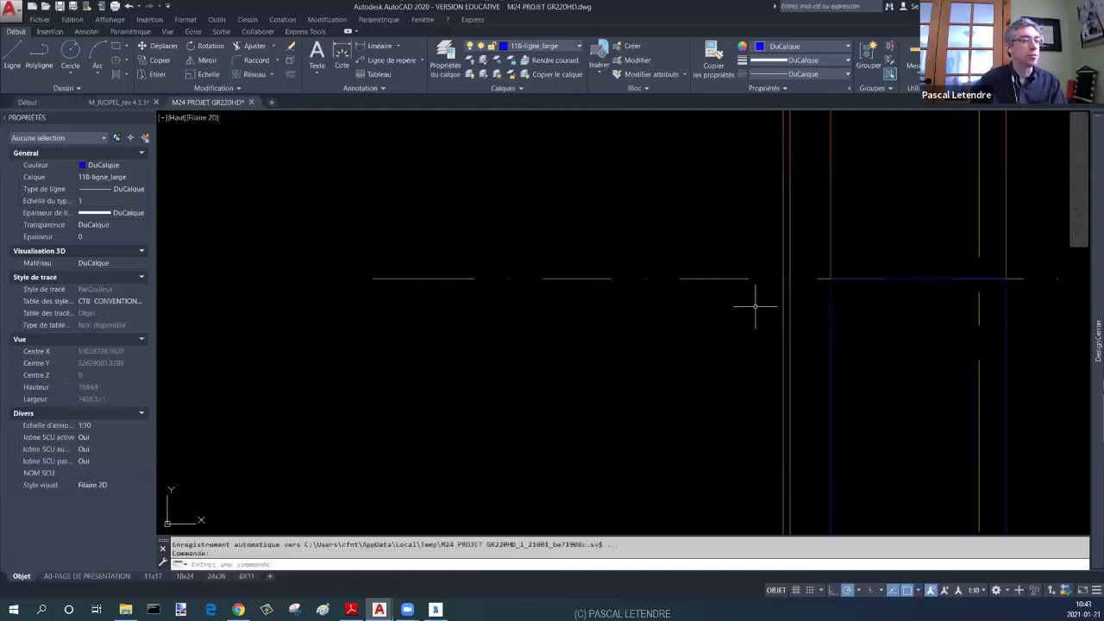
key("Escape")
key("Escape")
Step: Trim both new vertical lines above the horizontal axis line
type("tr")
key("Return")
left_click(796, 222)
left_click(709, 247)
key("Escape")
key("Escape")
scroll(709, 248, "down", 5)
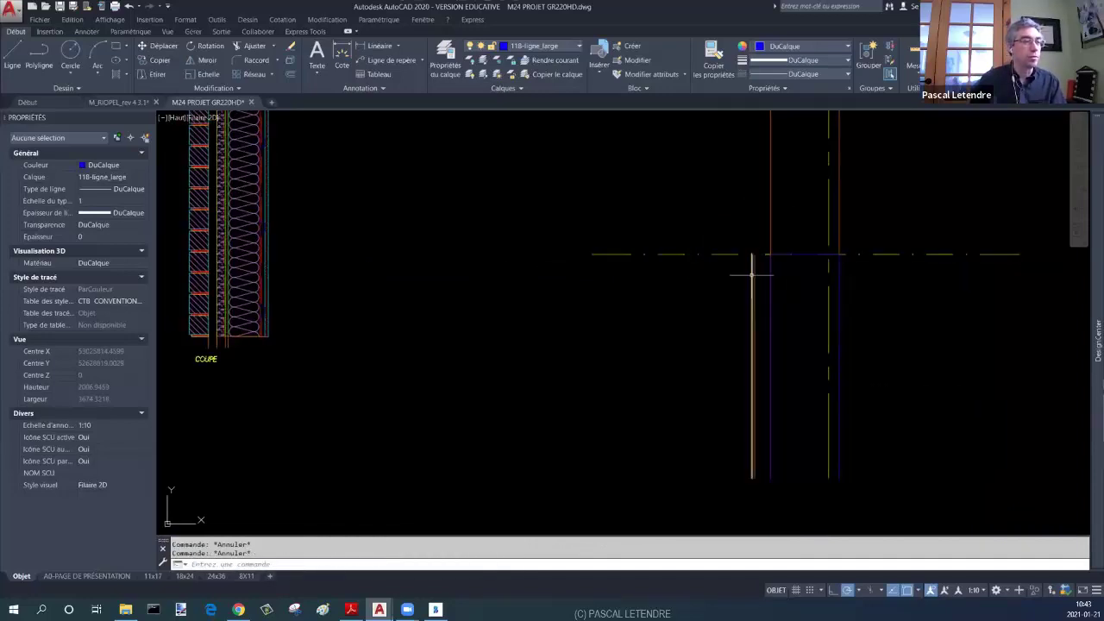
Step: Move the two parallel lines onto layer 116-ligne-moyen
left_click(753, 274)
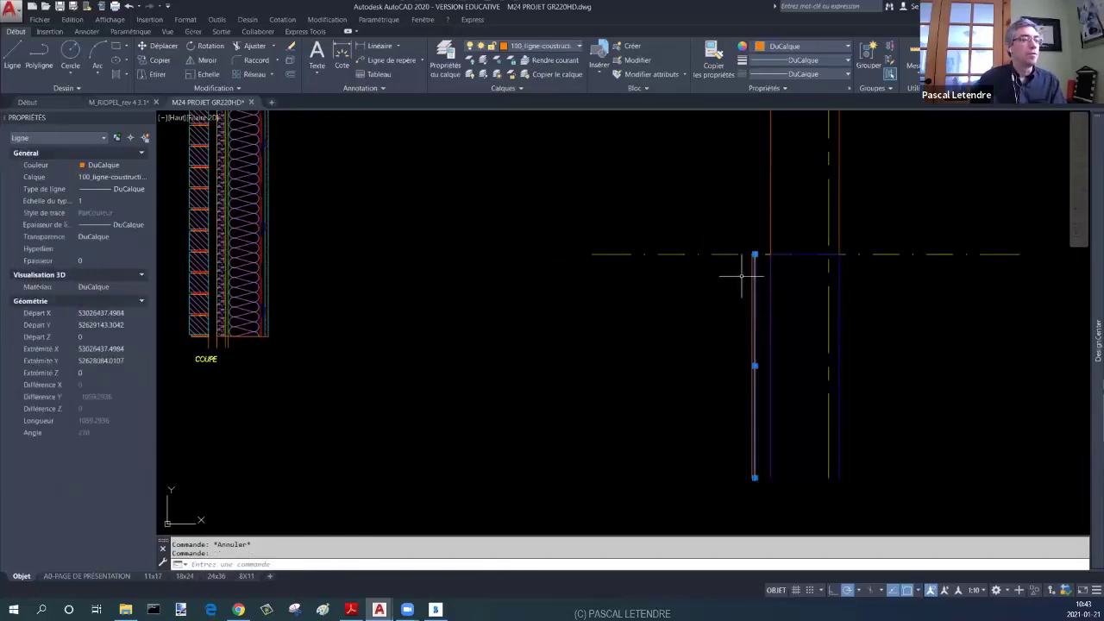
left_click(749, 274)
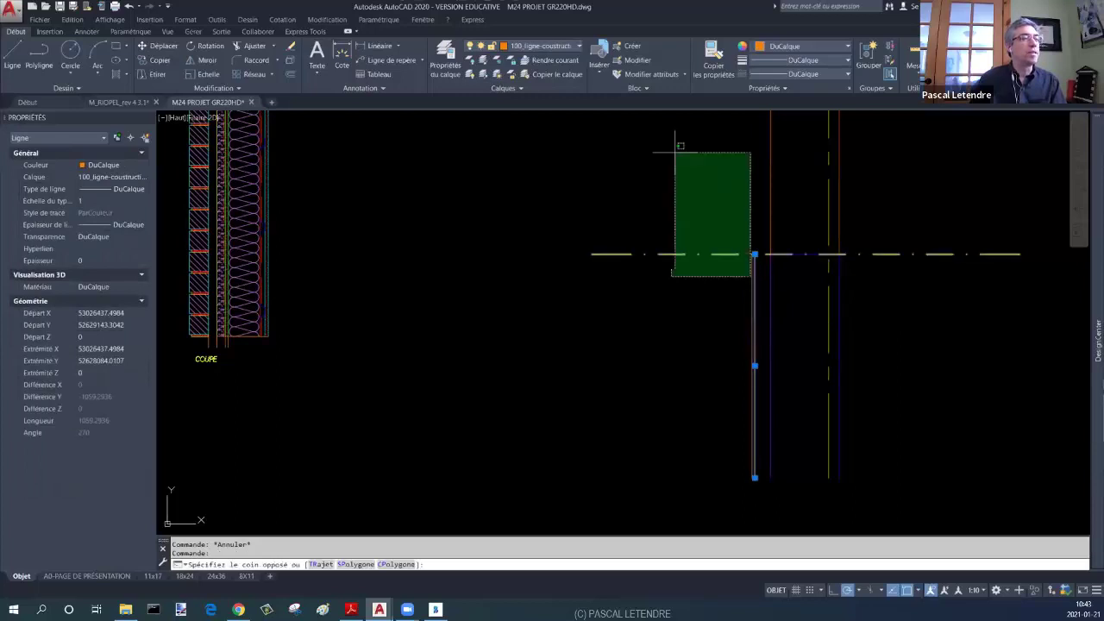
left_click(752, 291)
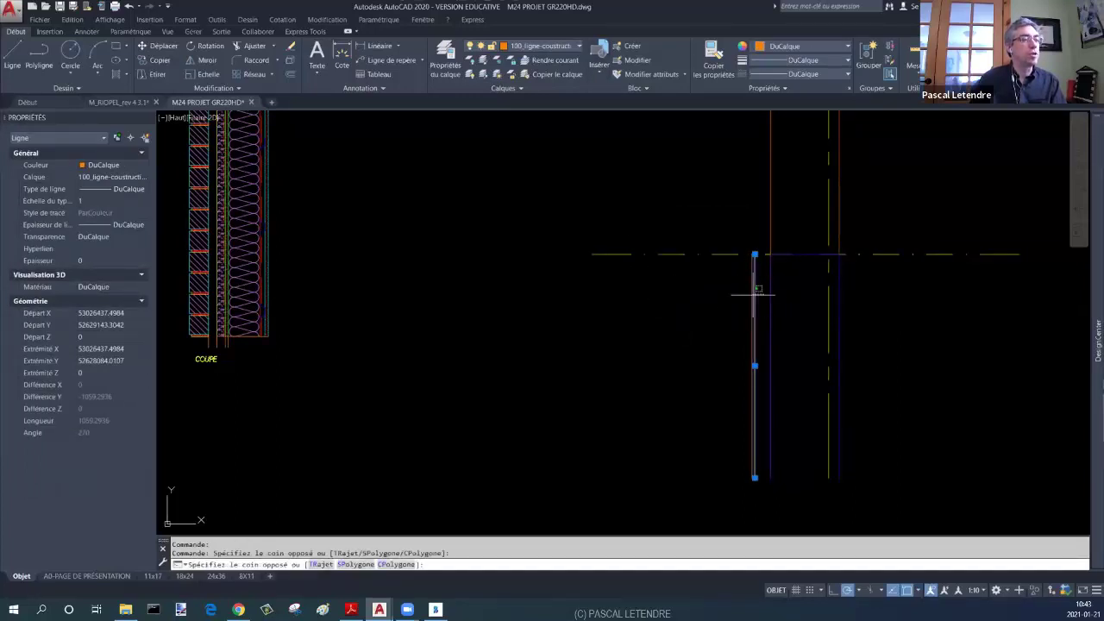
left_click(531, 47)
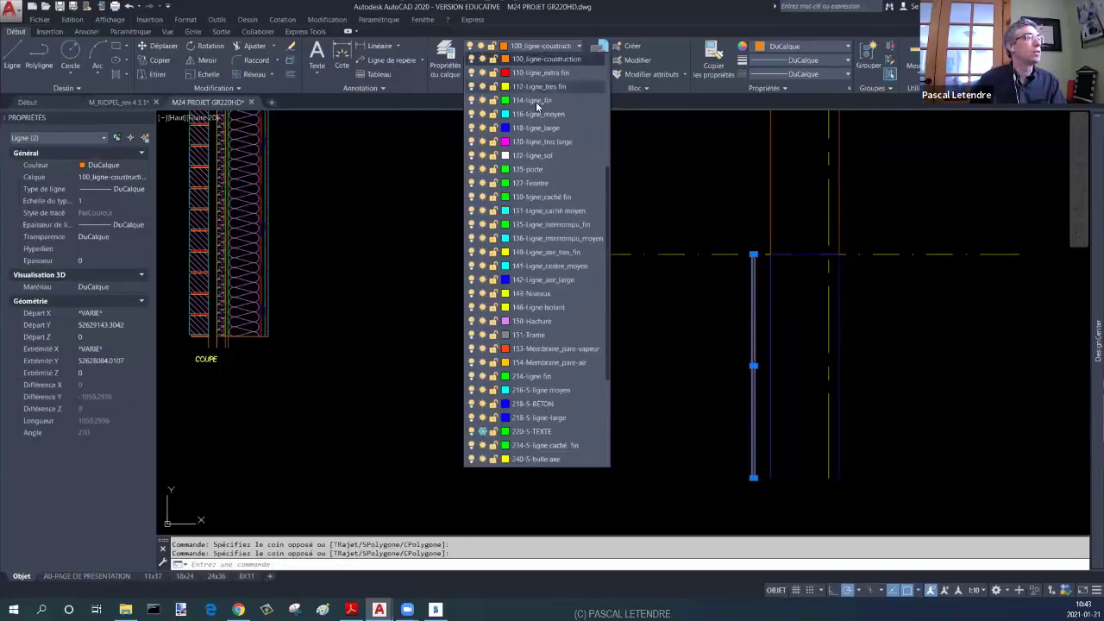
left_click(536, 112)
key("Escape")
key("Escape")
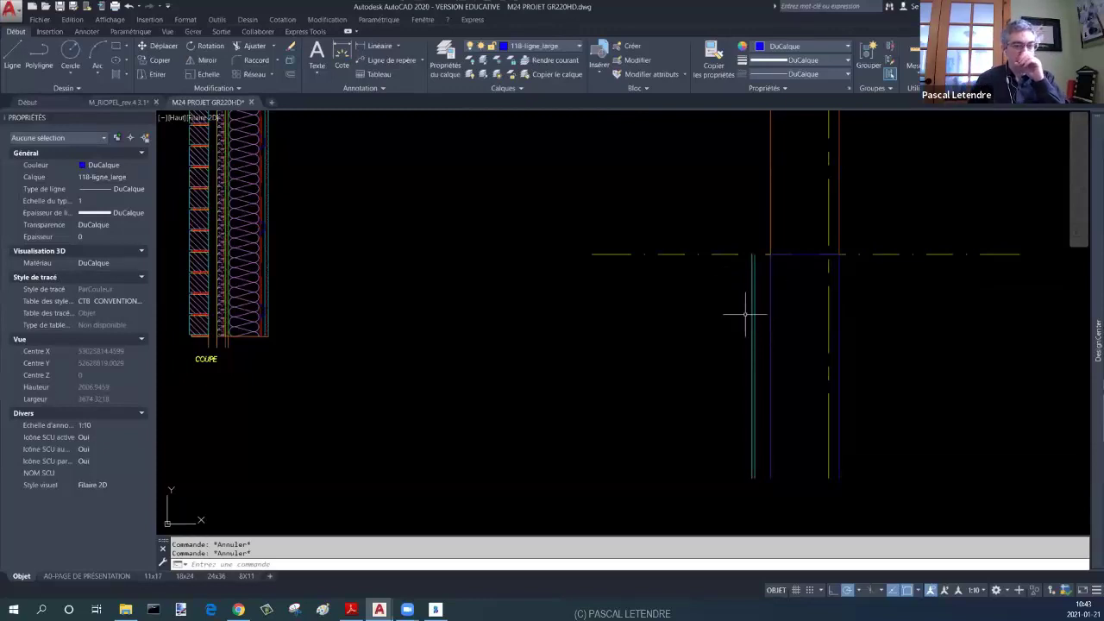
middle_click_drag(788, 346, 764, 340)
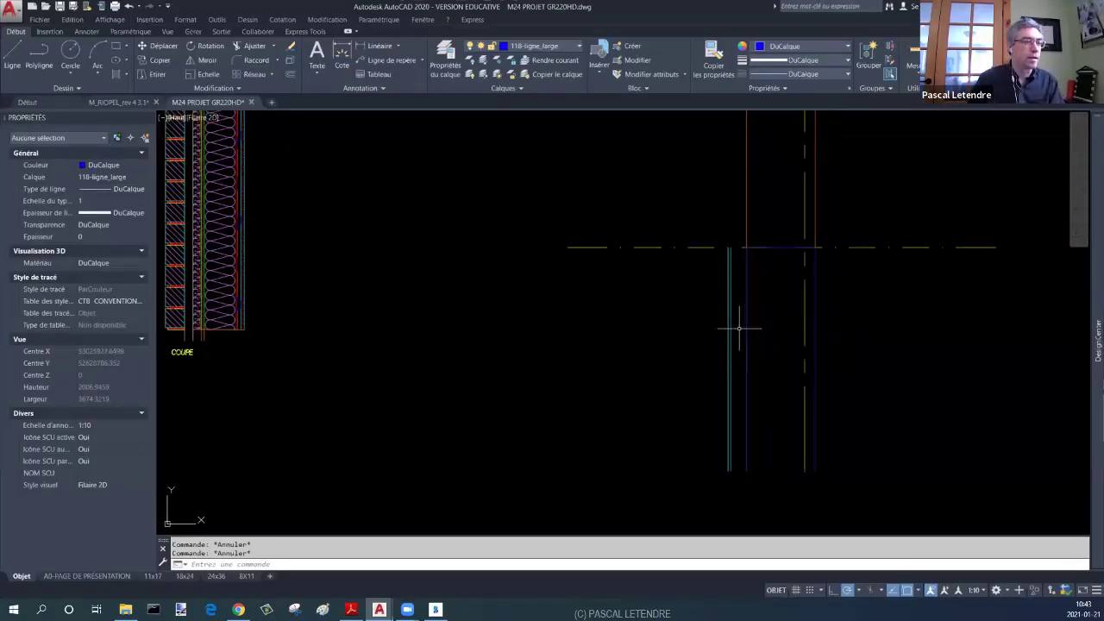
Step: Insert the isolant rigide block at scale 75 at the base of the new lines
type("i")
key("Return")
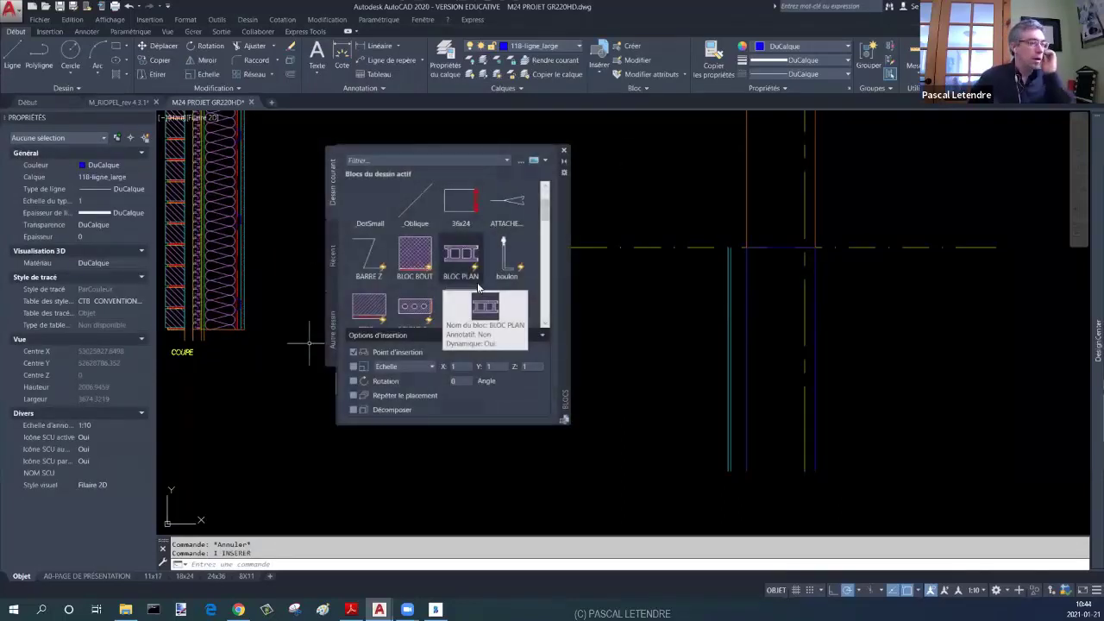
scroll(476, 287, "down", 3)
scroll(449, 276, "down", 2)
scroll(405, 258, "down", 1)
left_click(373, 246)
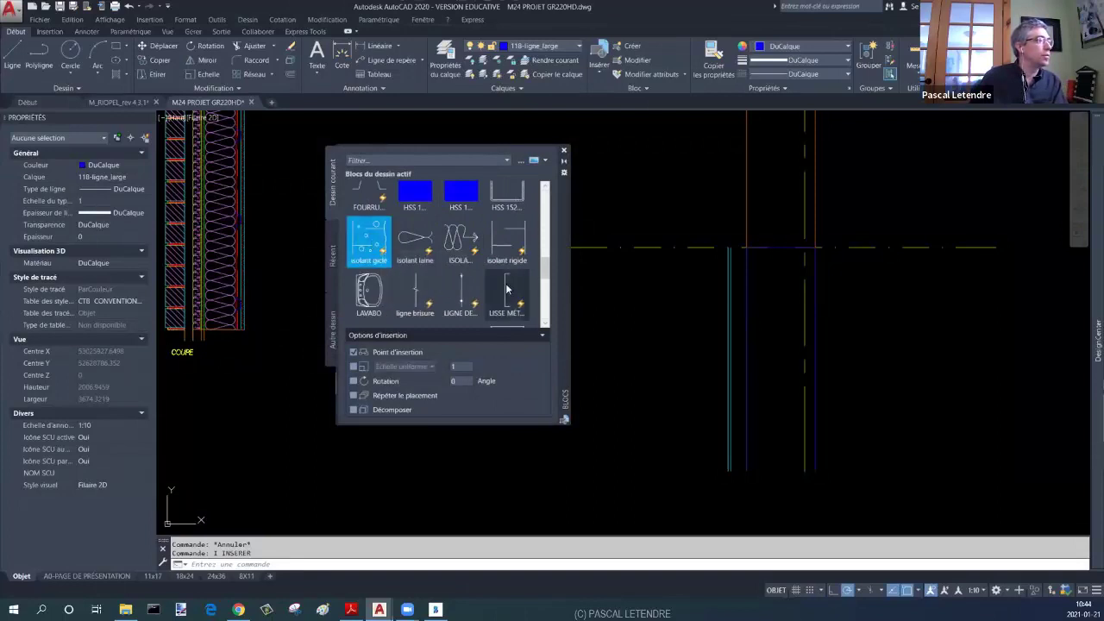
left_click(507, 241)
left_click(450, 368)
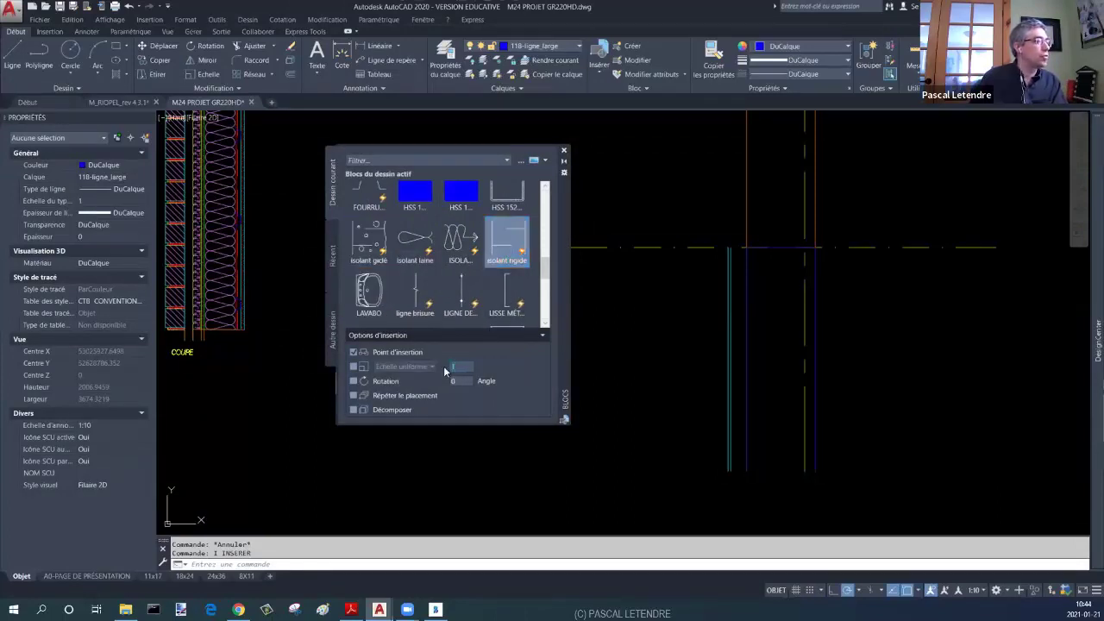
type("75")
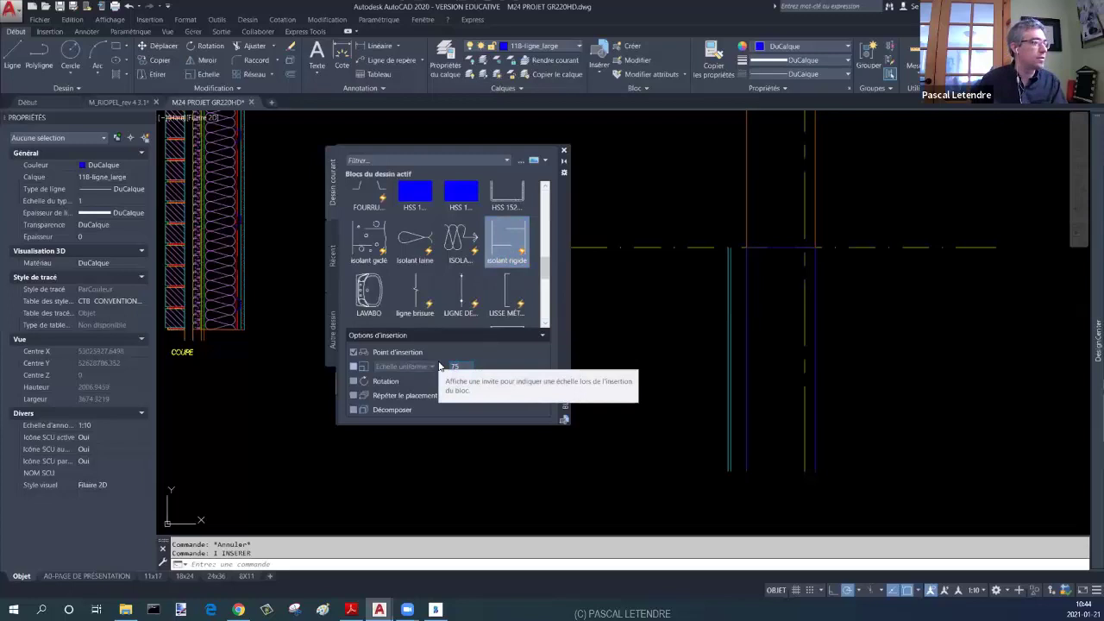
left_click(509, 243)
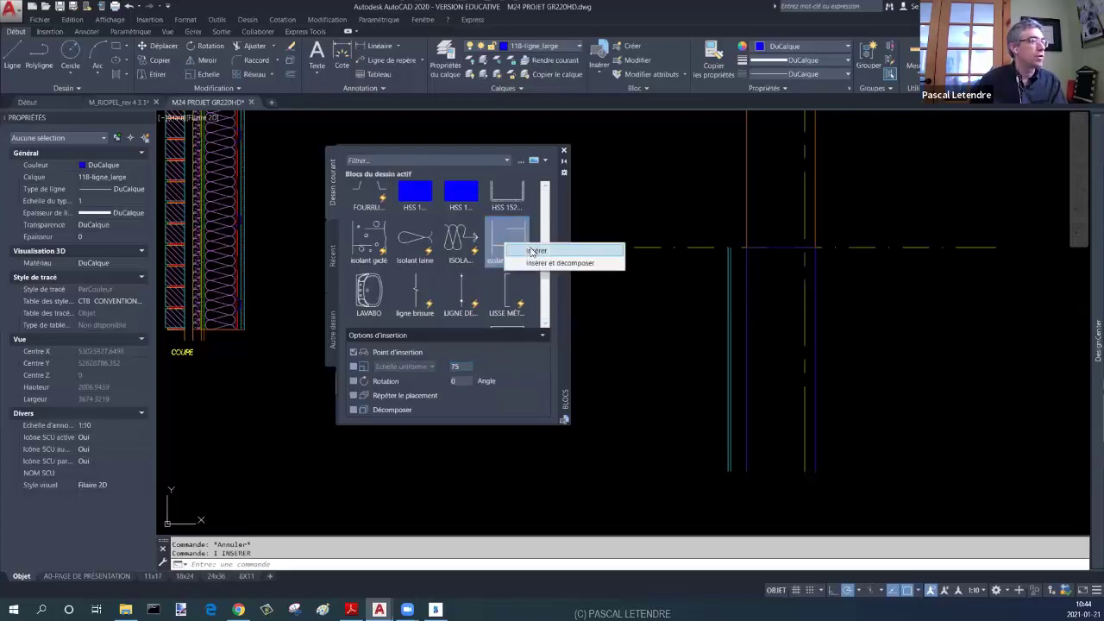
left_click(732, 472)
Step: Put the insulation block on layer 146-Ligne Isolant with colour 201
left_click(737, 458)
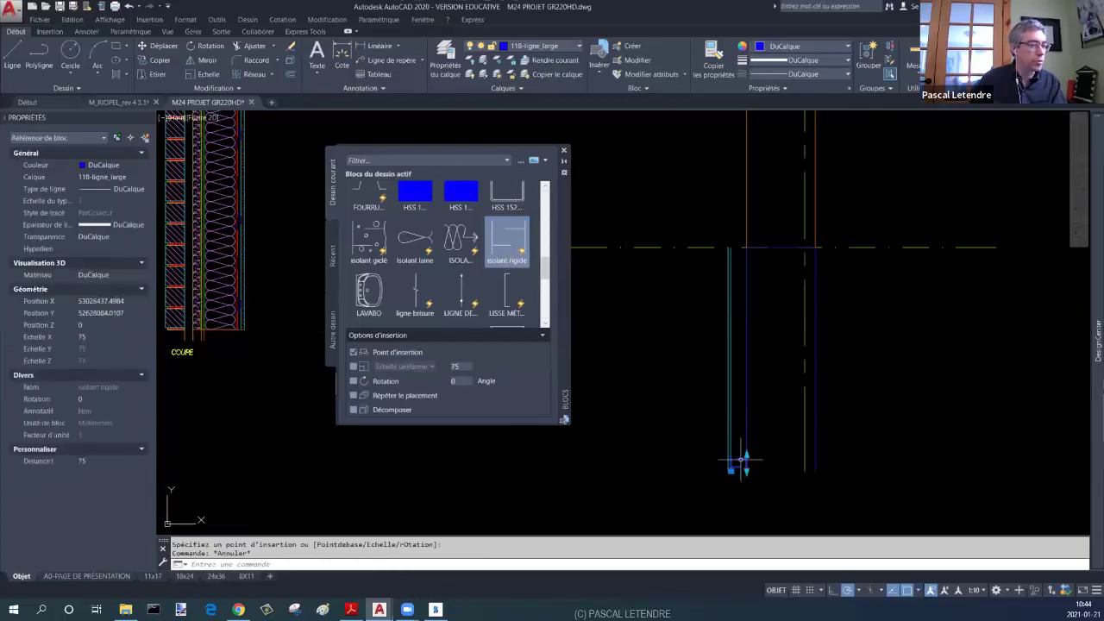
left_click(543, 46)
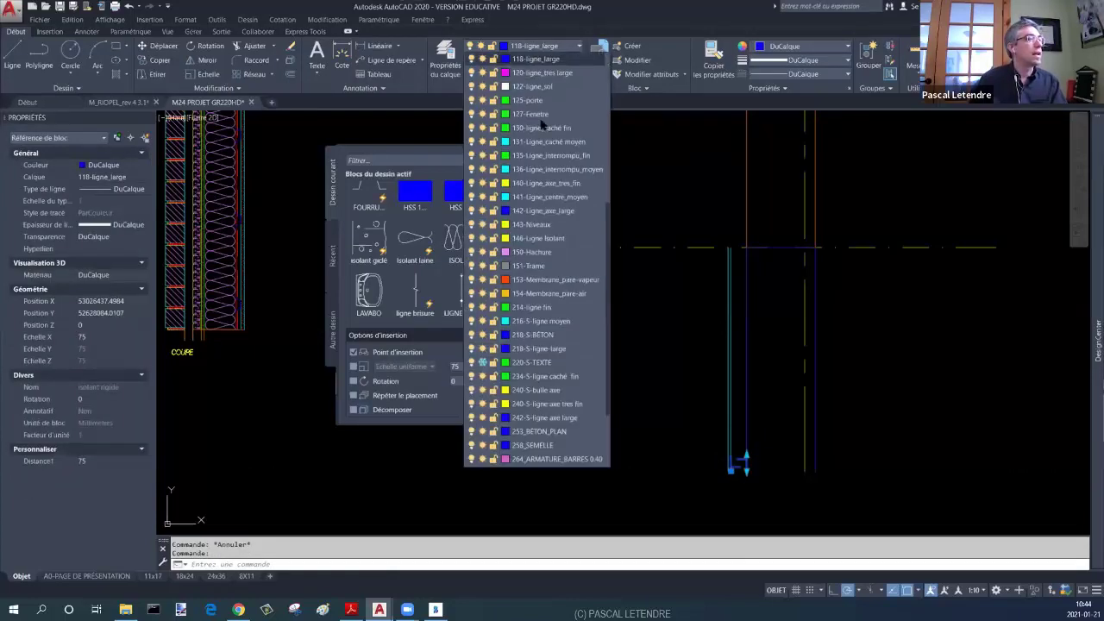
left_click(540, 239)
left_click(797, 45)
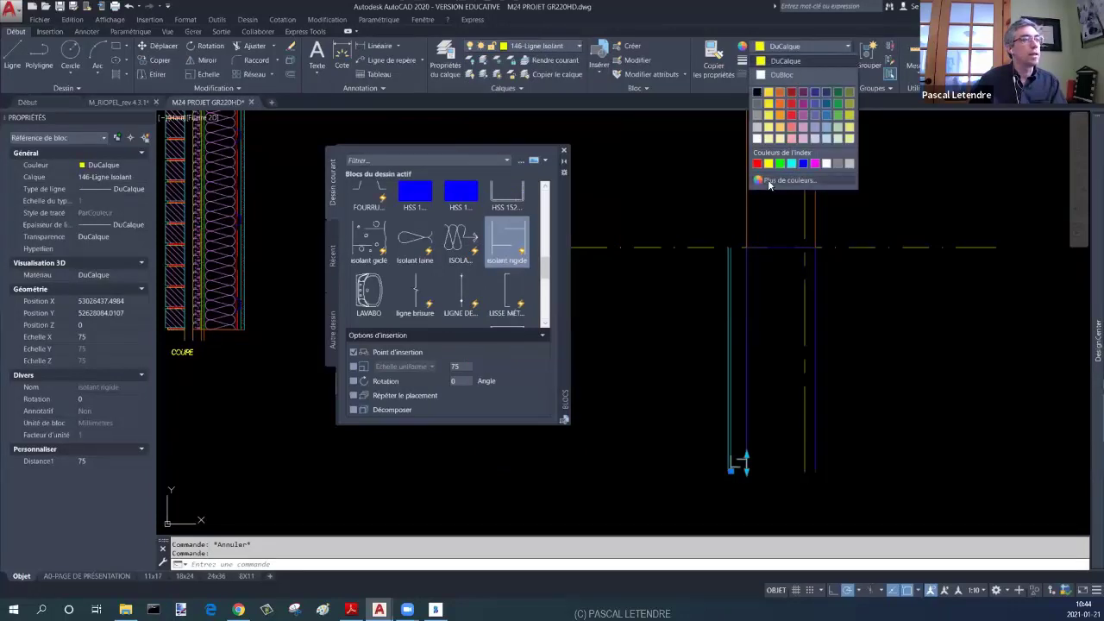
left_click(772, 181)
key("Return")
Step: Stretch the insulation block up to the axis line using its grip
scroll(731, 471, "up", 4)
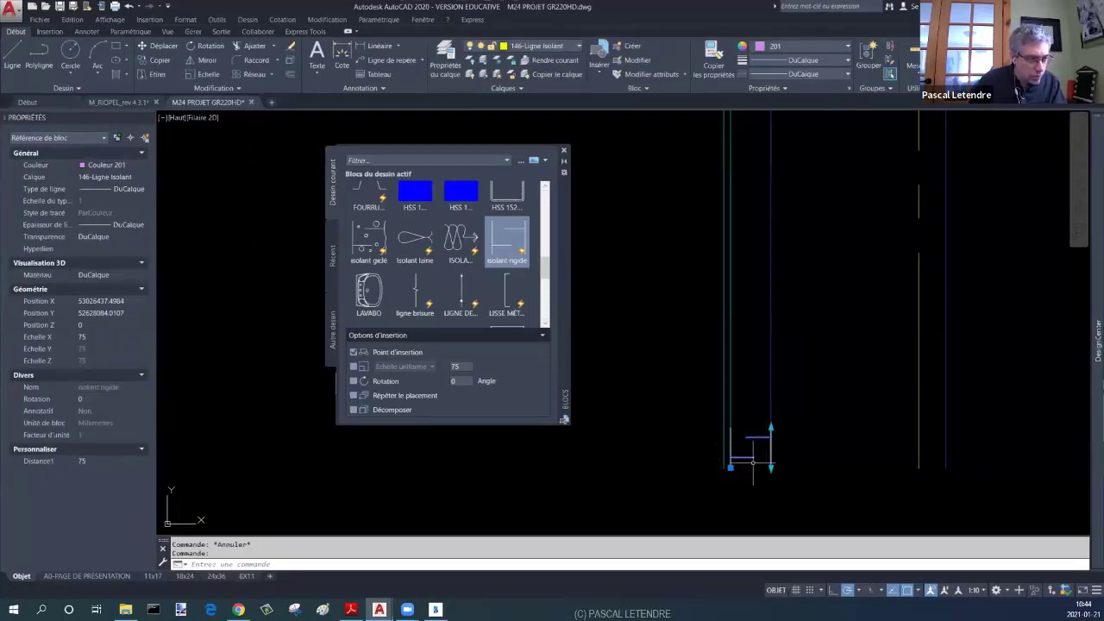
left_click(771, 427)
middle_click_drag(776, 141, 801, 264)
middle_click_drag(762, 394, 748, 422)
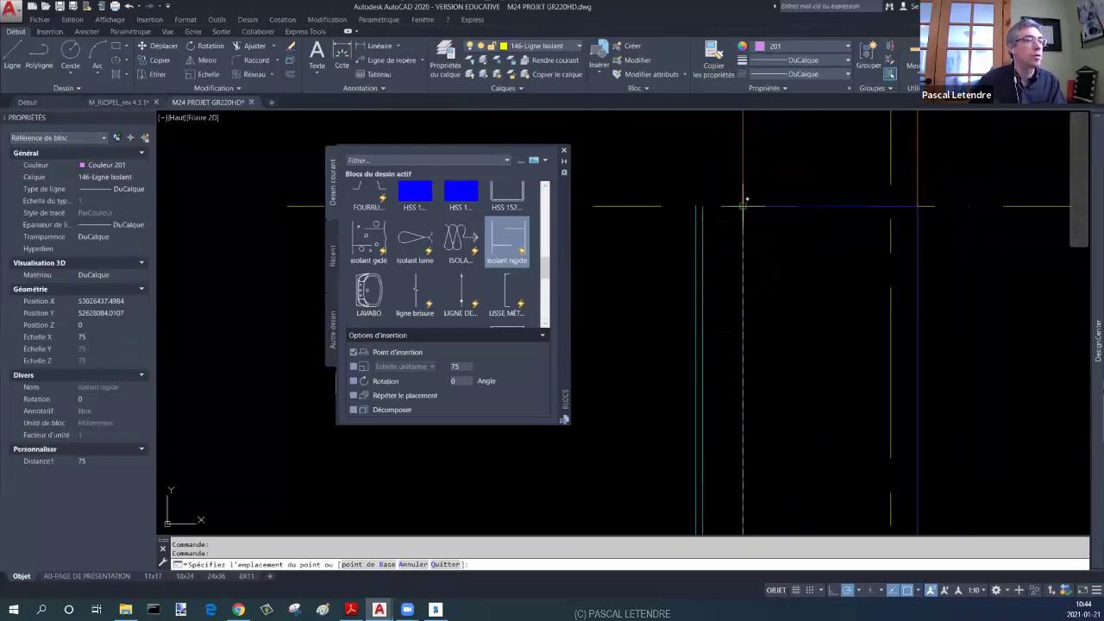
key("Escape")
key("Escape")
scroll(784, 316, "down", 3)
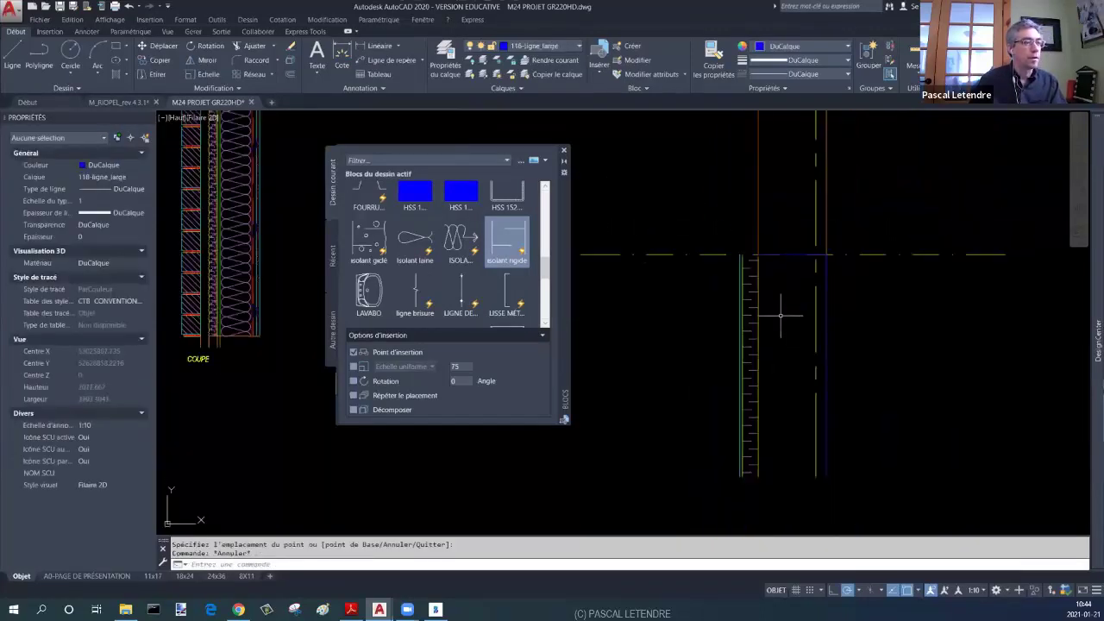
scroll(725, 267, "up", 4)
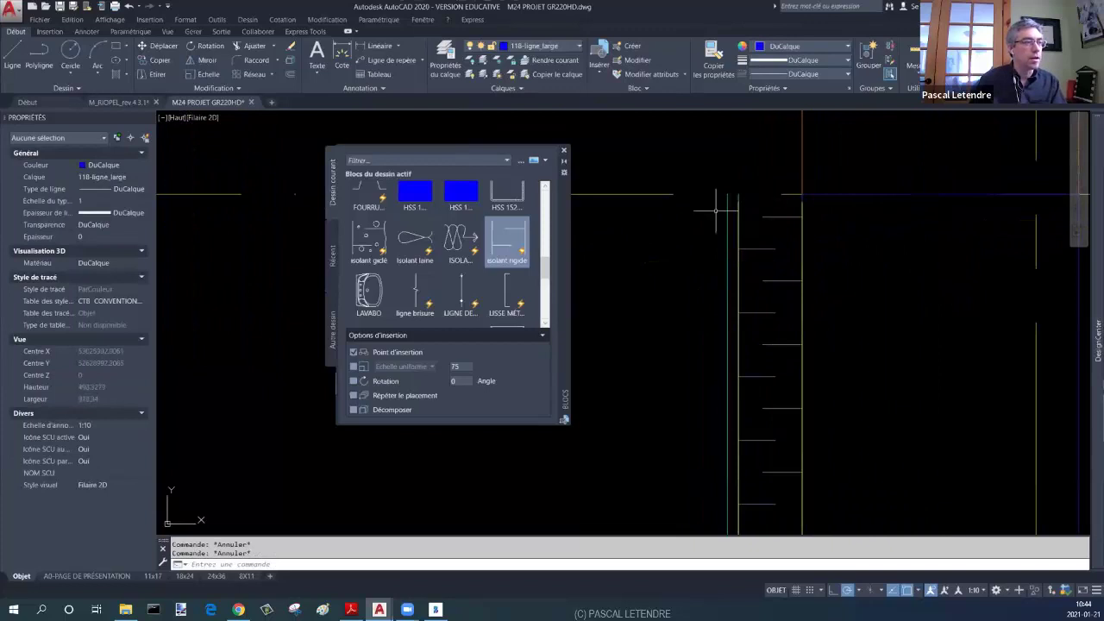
type("pl")
key("Return")
left_click(801, 194)
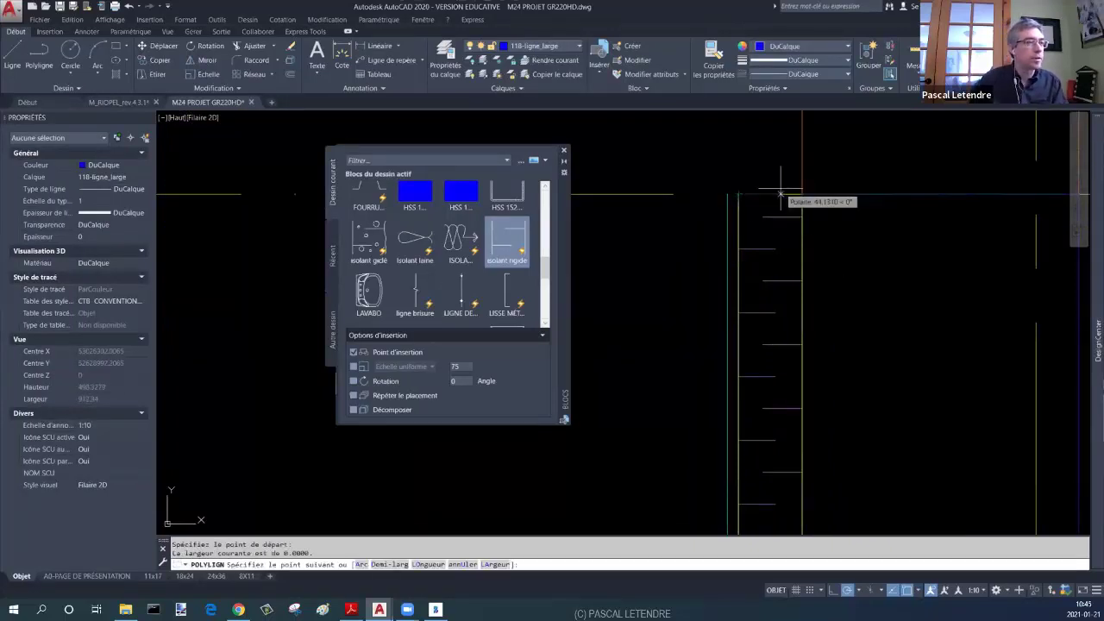
key("Escape")
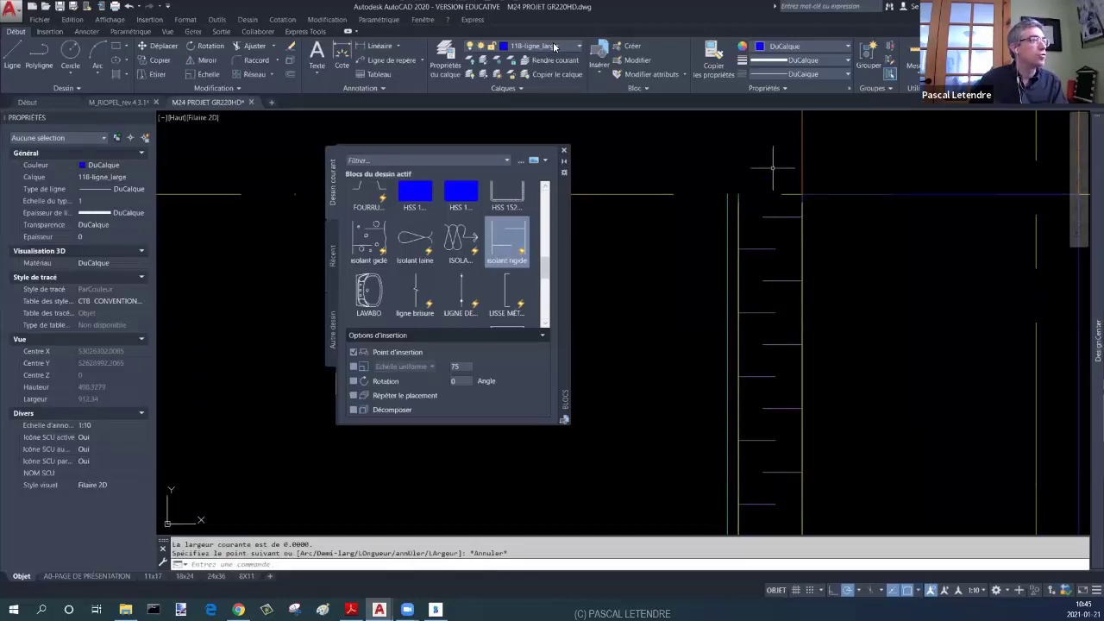
left_click(553, 43)
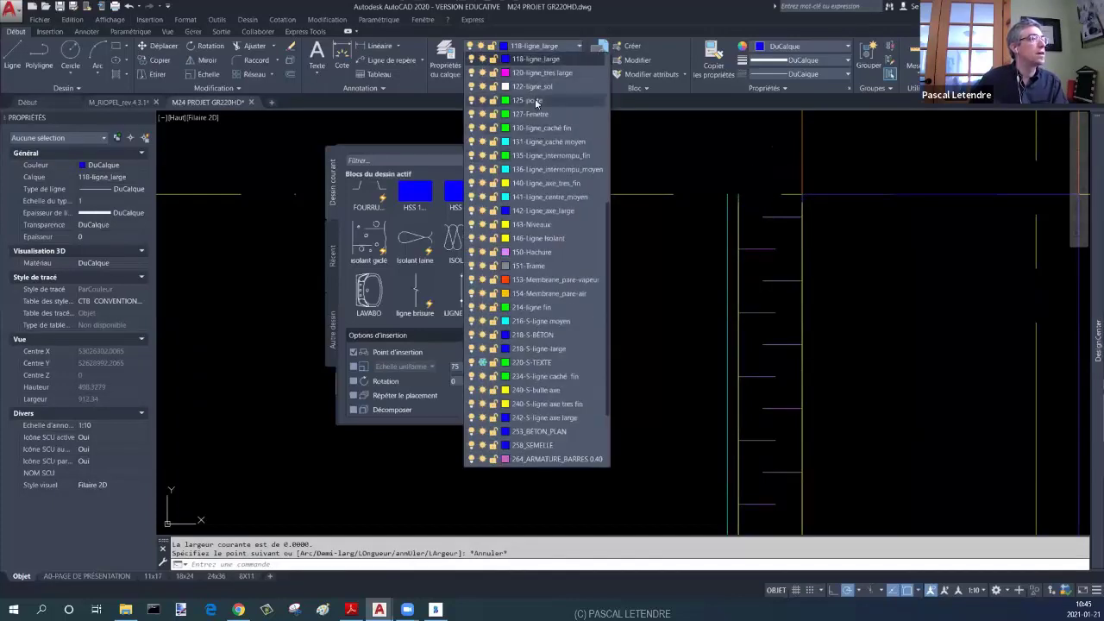
scroll(535, 102, "up", 2)
left_click(529, 126)
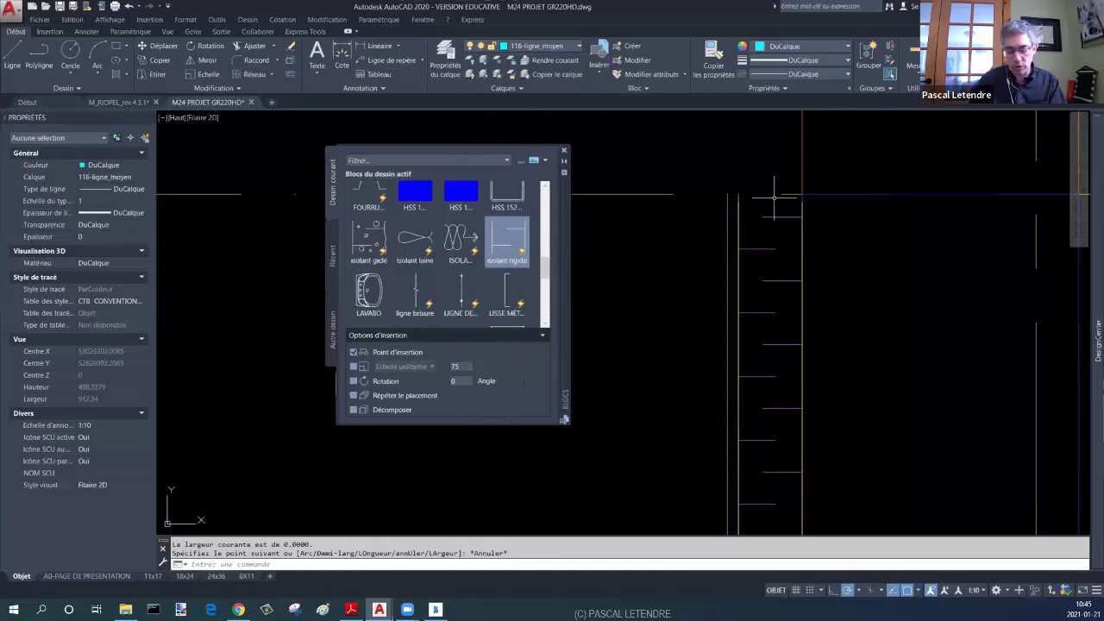
left_click(630, 564)
type("pl")
key("Return")
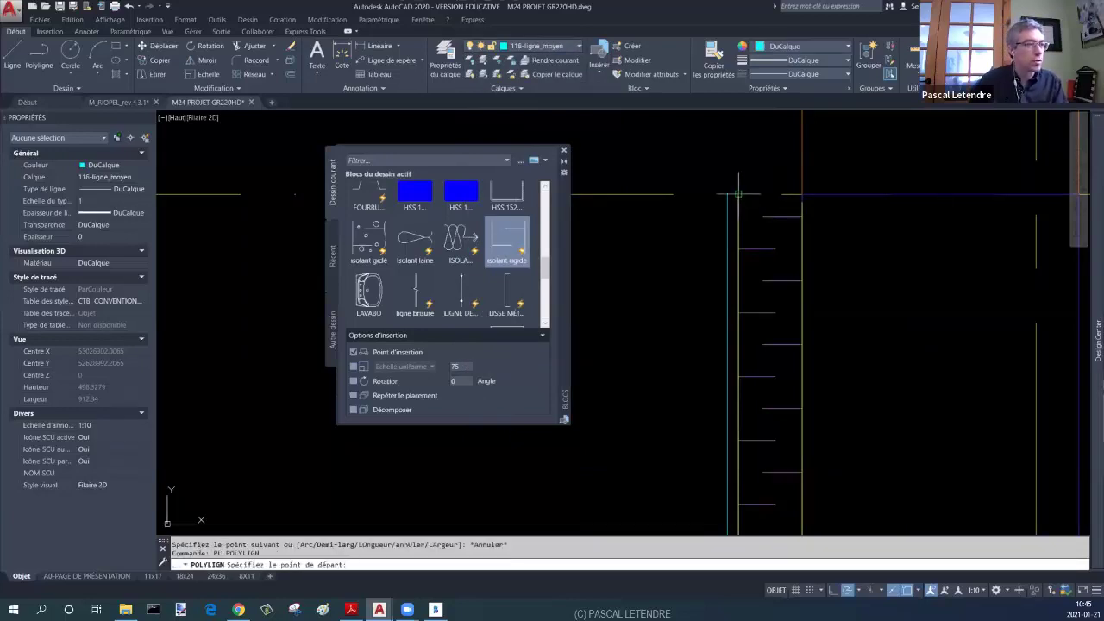
left_click(737, 195)
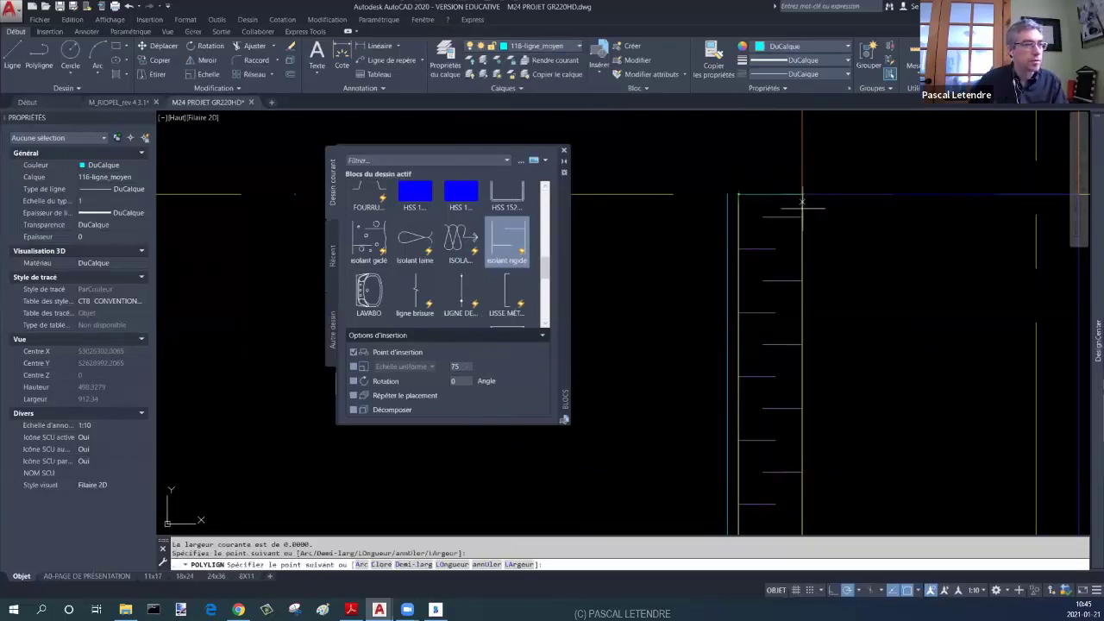
left_click(802, 197)
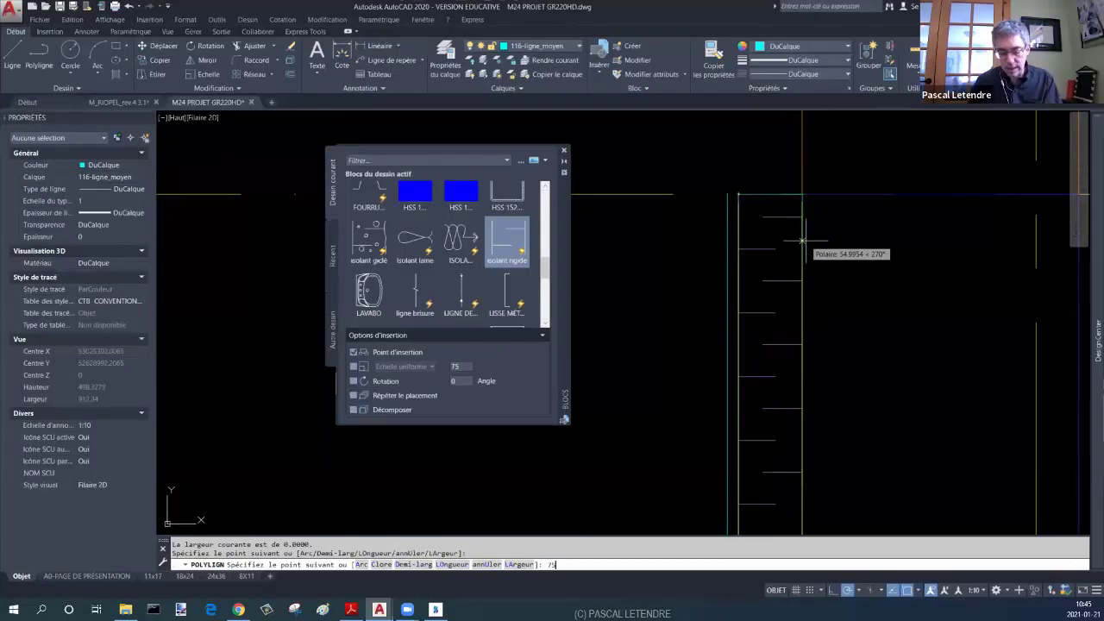
key("Escape")
key("Escape")
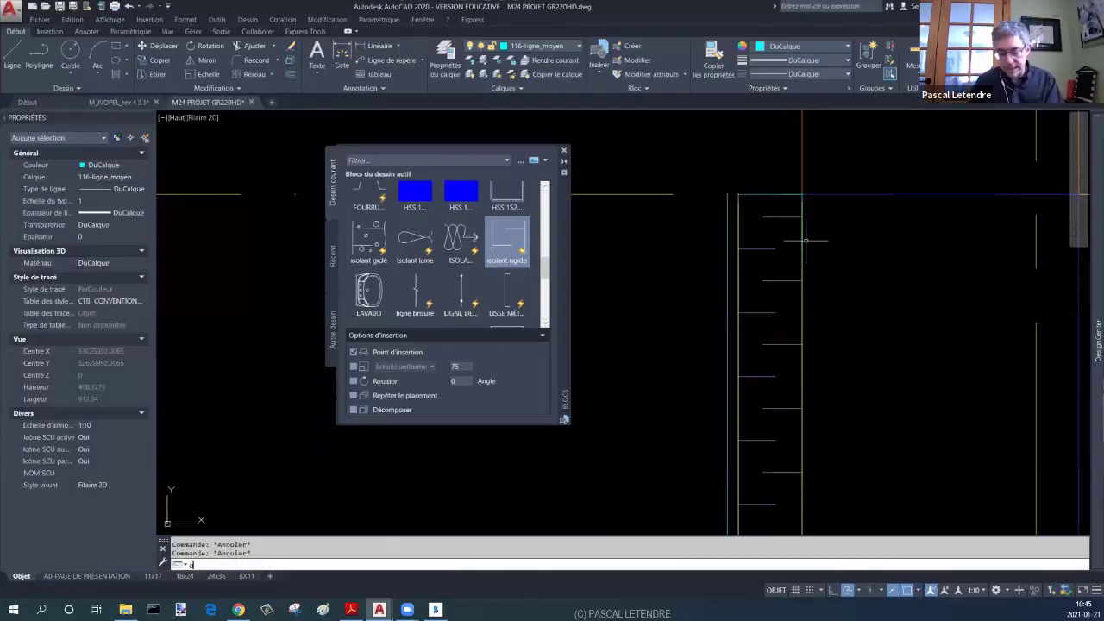
key("Return")
type("0")
key("Return")
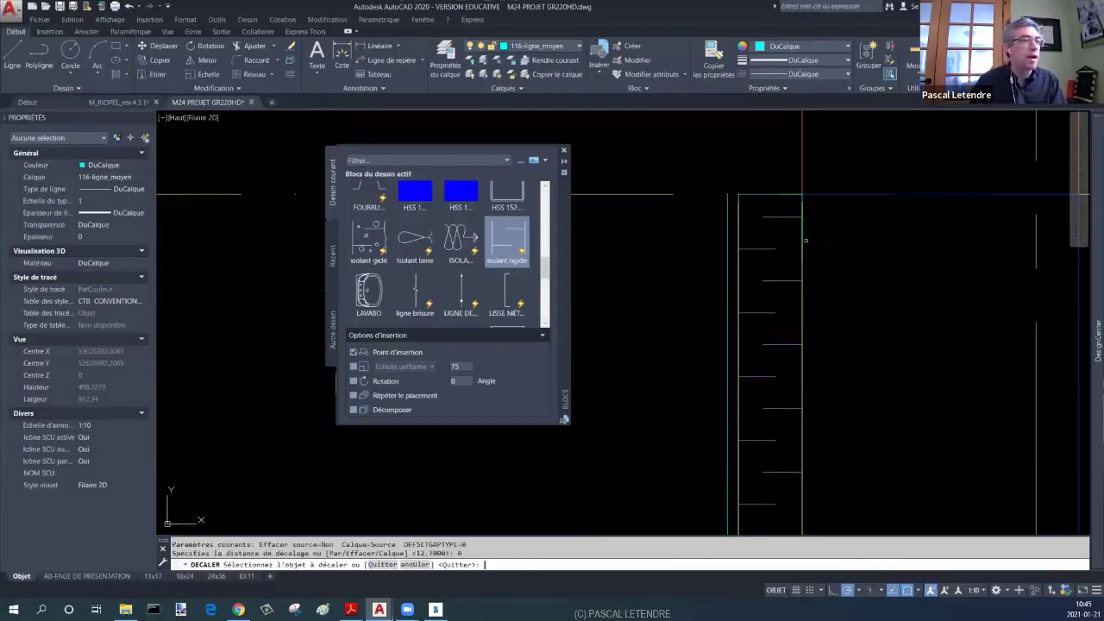
left_click(801, 233)
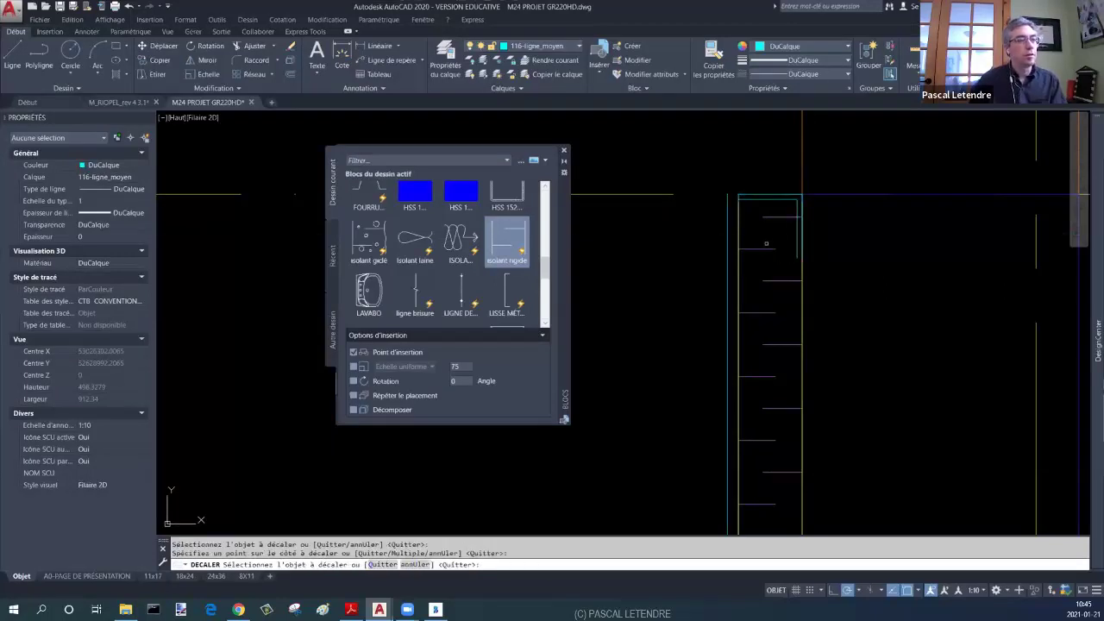
key("Escape")
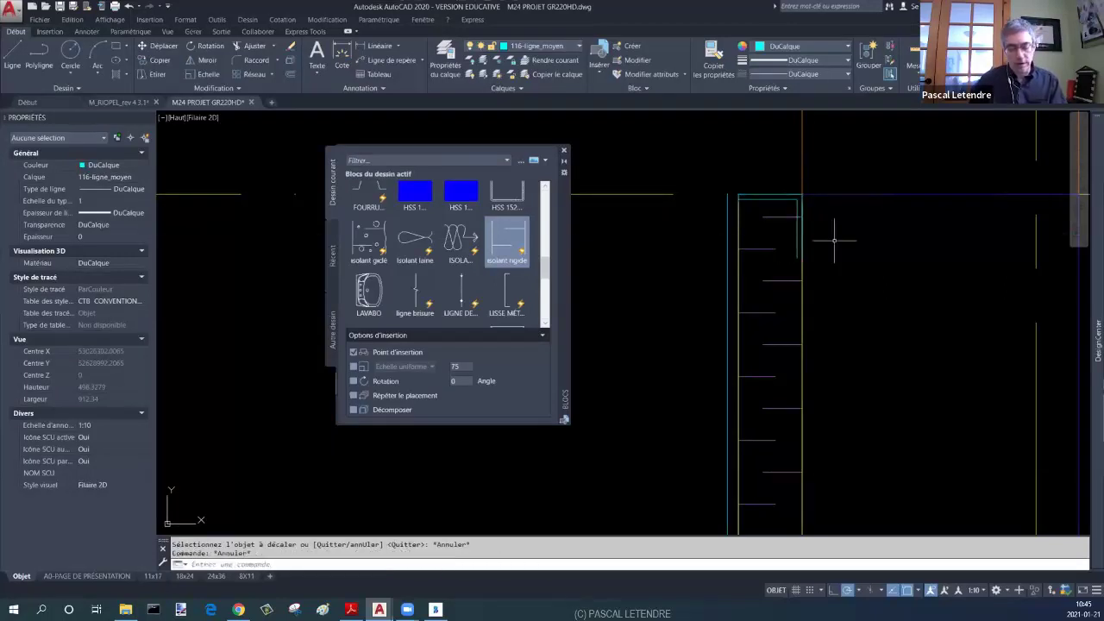
type("l")
key("Return")
left_click(797, 257)
key("Escape")
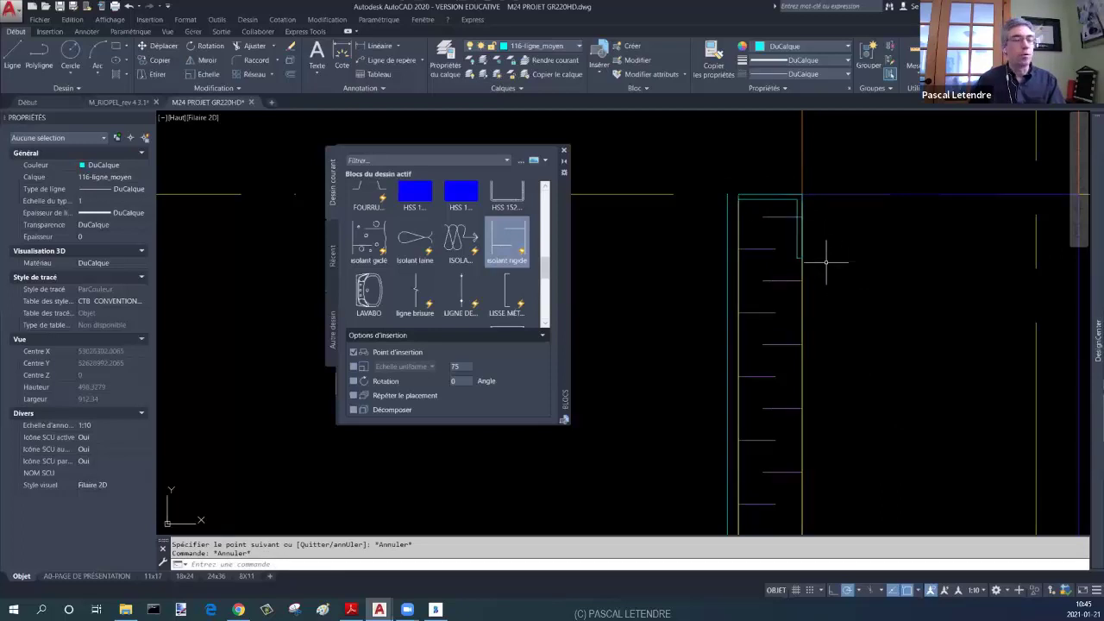
key("Escape")
middle_click_drag(825, 262, 819, 305)
type("l")
key("Return")
left_click(733, 242)
left_click(733, 243)
key("Escape")
scroll(799, 305, "down", 2)
scroll(825, 278, "down", 1)
scroll(828, 276, "down", 1)
scroll(840, 311, "down", 1)
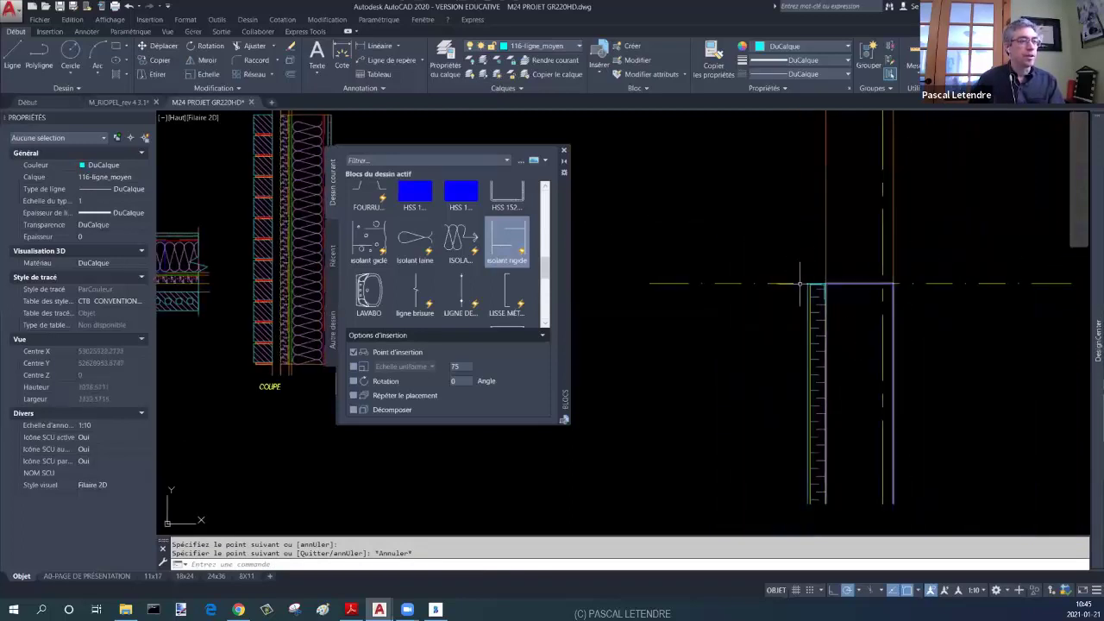
scroll(838, 291, "up", 1)
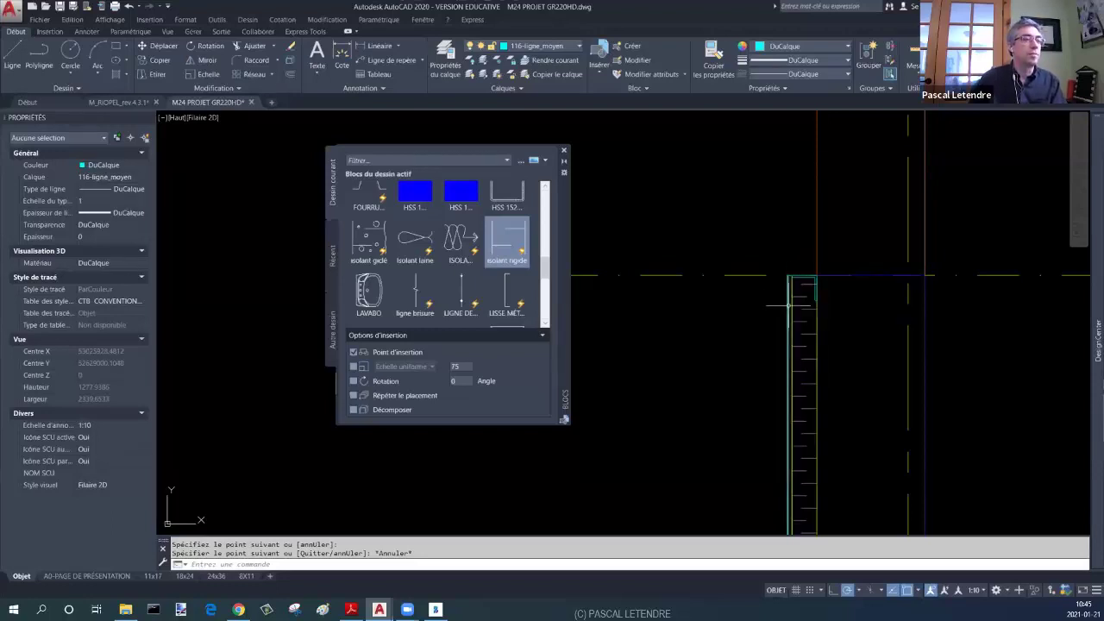
middle_click_drag(810, 259, 798, 272)
key("Escape")
key("Escape")
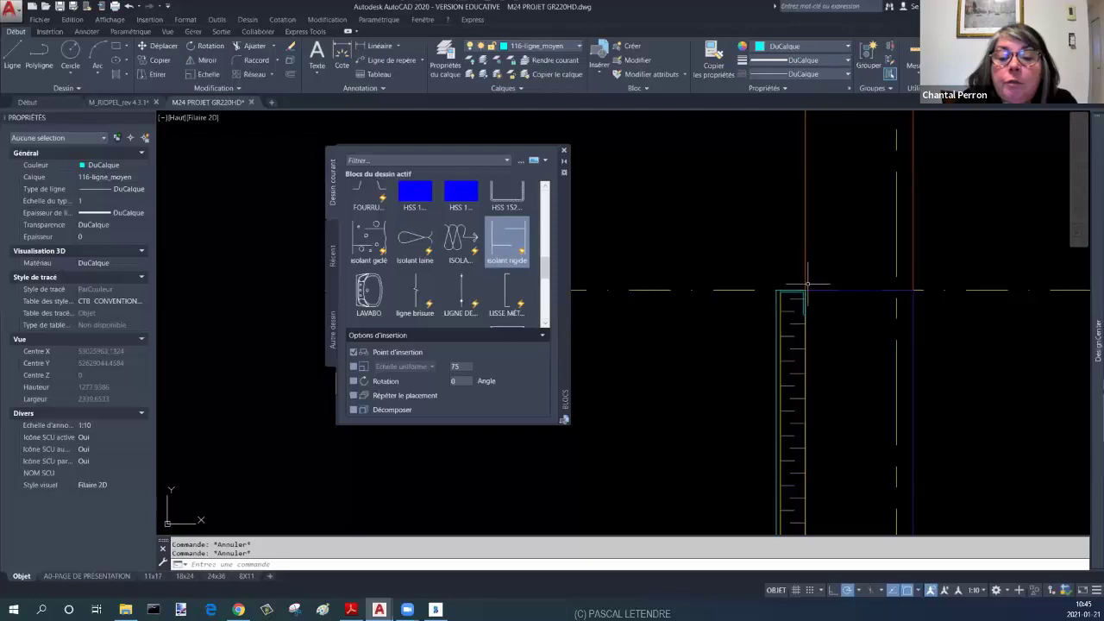
scroll(801, 298, "up", 3)
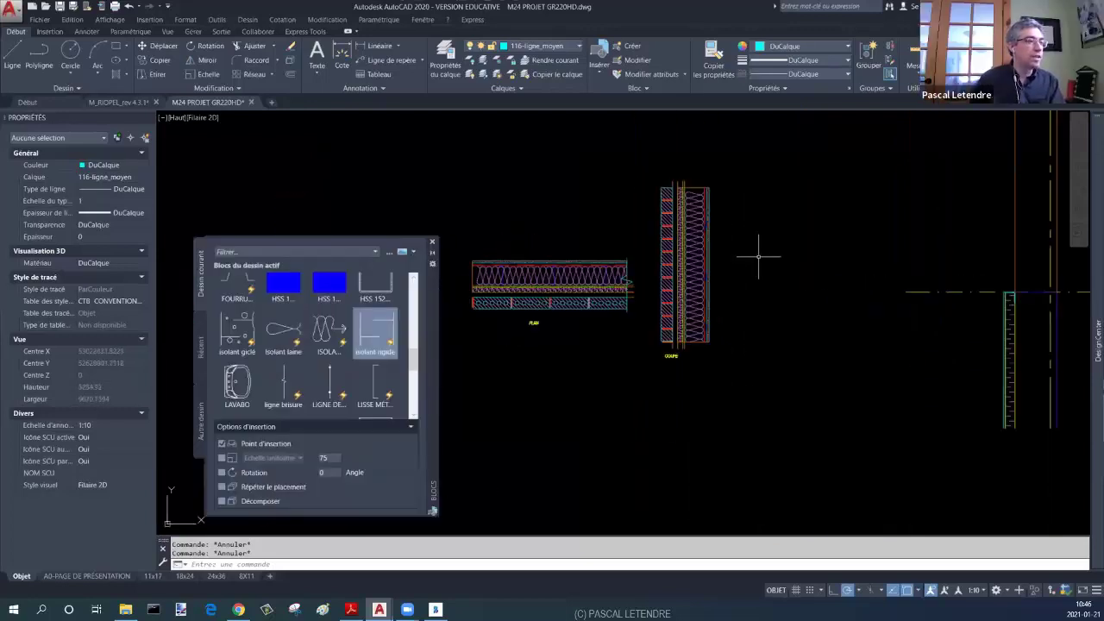
Step: Move the 14-object wall section by its bottom-left corner onto the slab/foundation junction corner
scroll(758, 256, "up", 4)
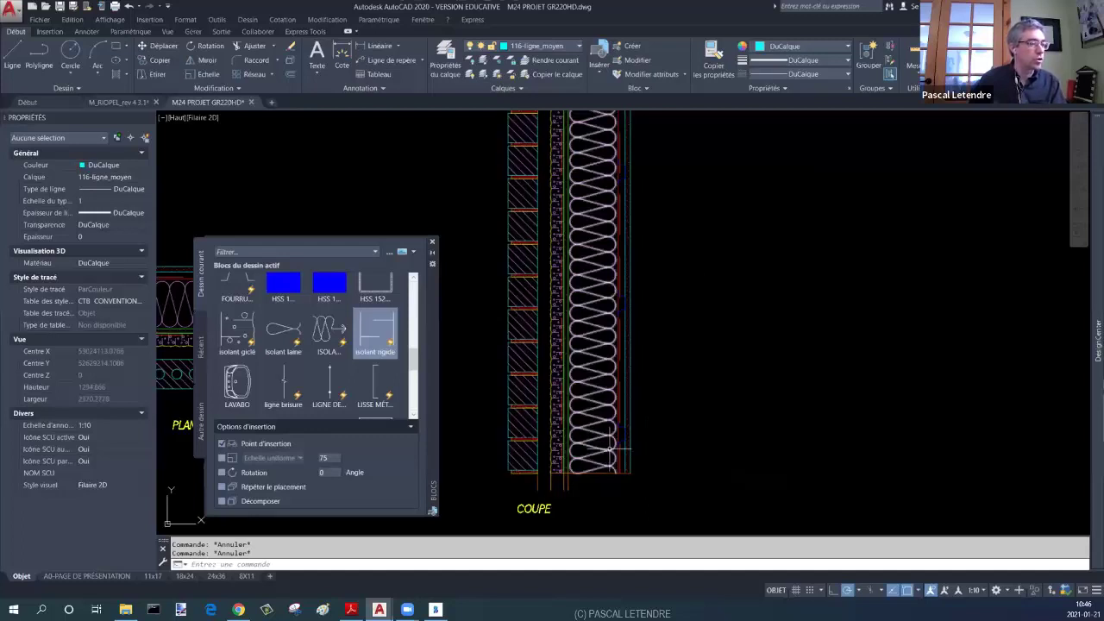
type("m")
key("Return")
left_click(658, 278)
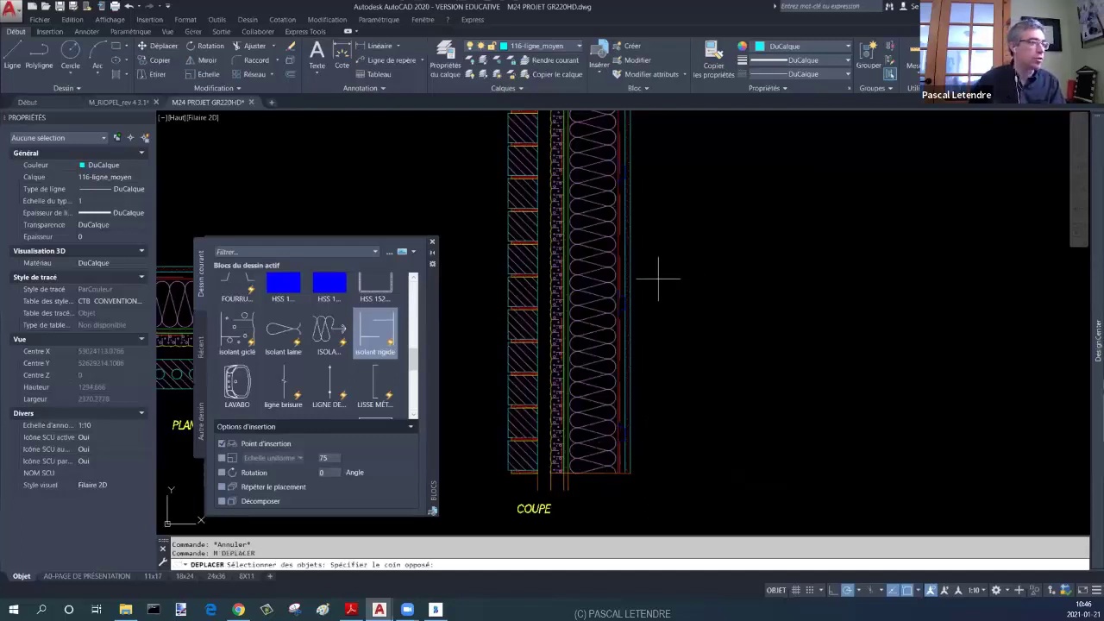
left_click(492, 475)
key("Return")
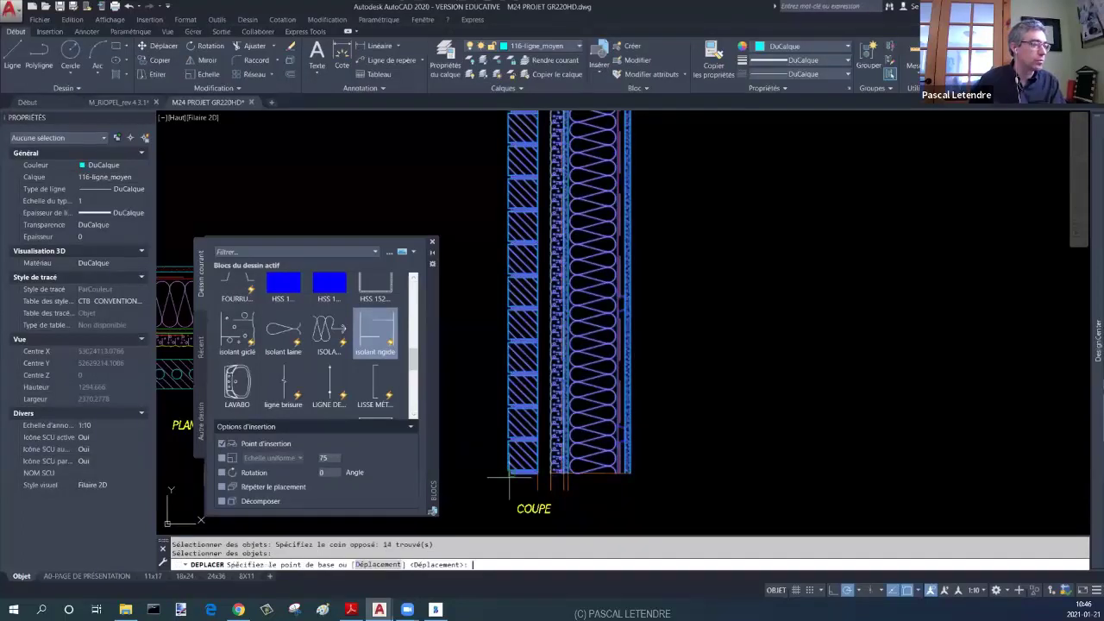
scroll(509, 473, "up", 3)
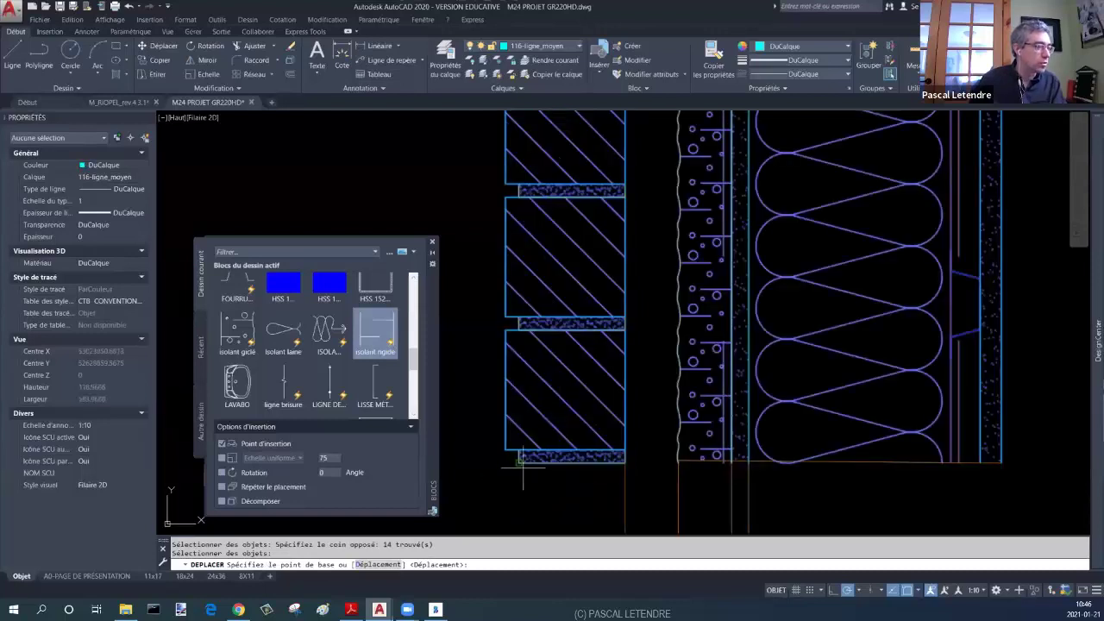
left_click(522, 466)
scroll(522, 457, "down", 5)
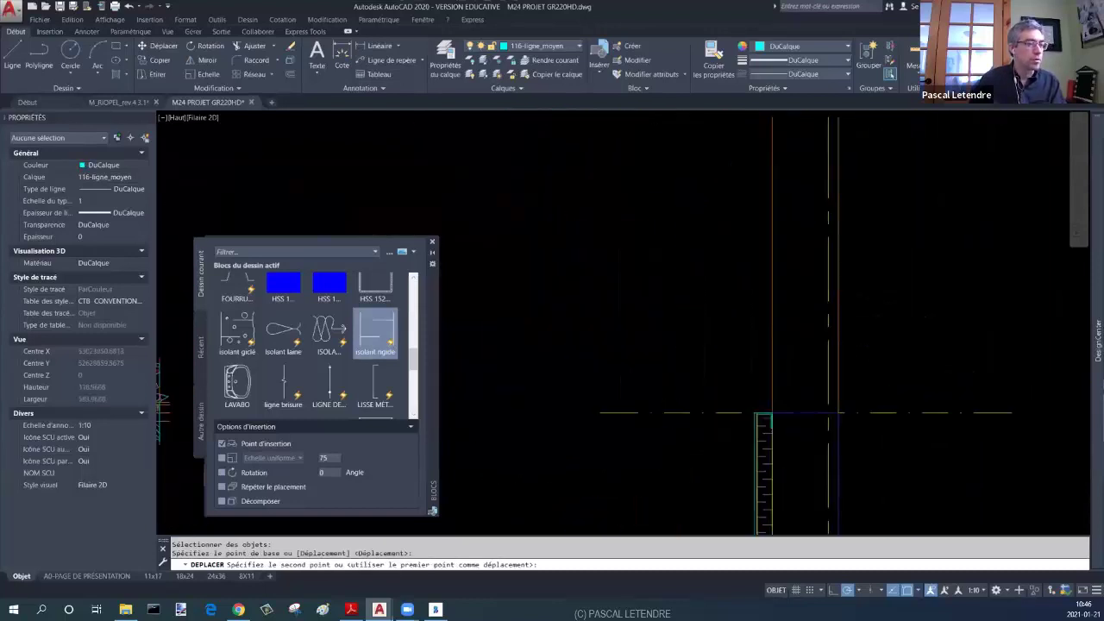
left_click(785, 426)
key("Escape")
key("Escape")
scroll(785, 426, "down", 4)
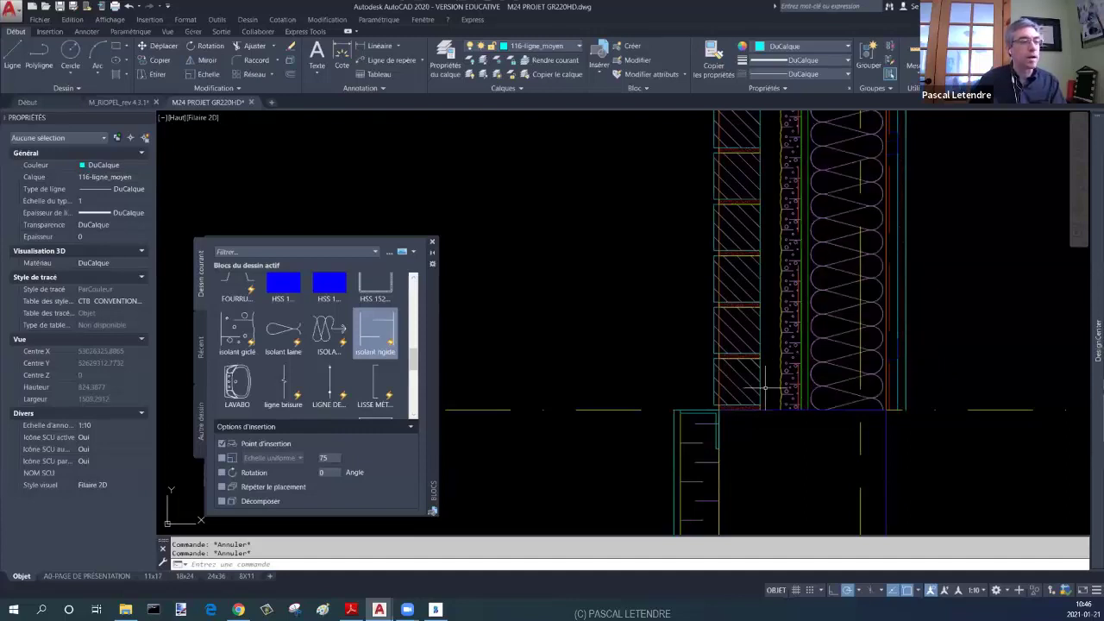
Step: Switch the wall-base brick block's visibility state to Coupe + chantepleure
scroll(720, 415, "up", 4)
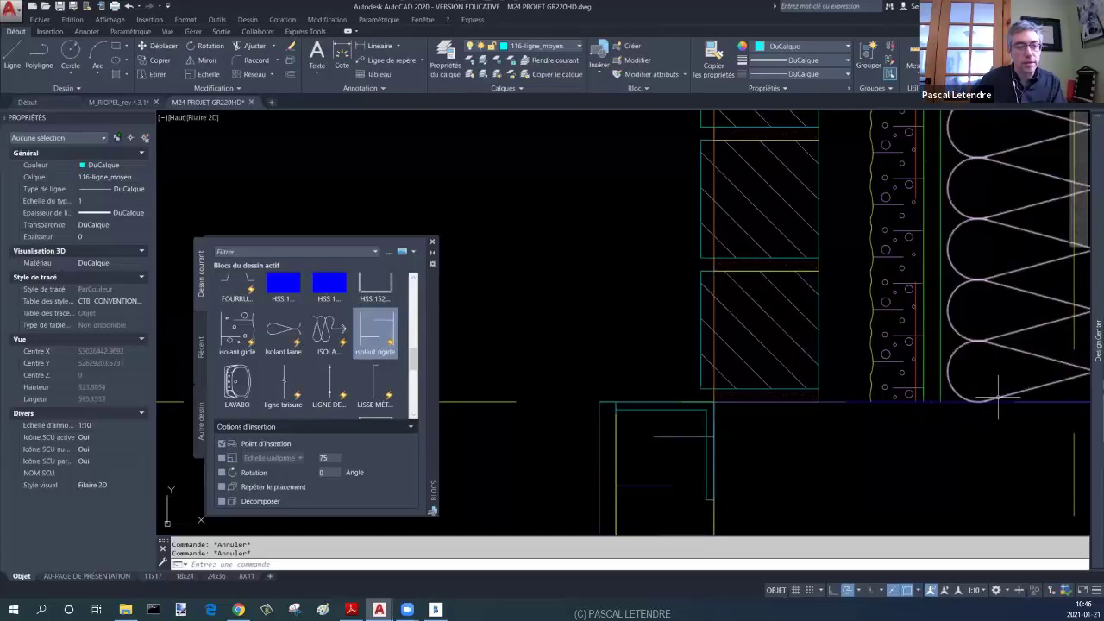
mouse_move(1003, 401)
middle_mouse_down()
mouse_move(750, 383)
mouse_move(962, 379)
middle_mouse_up()
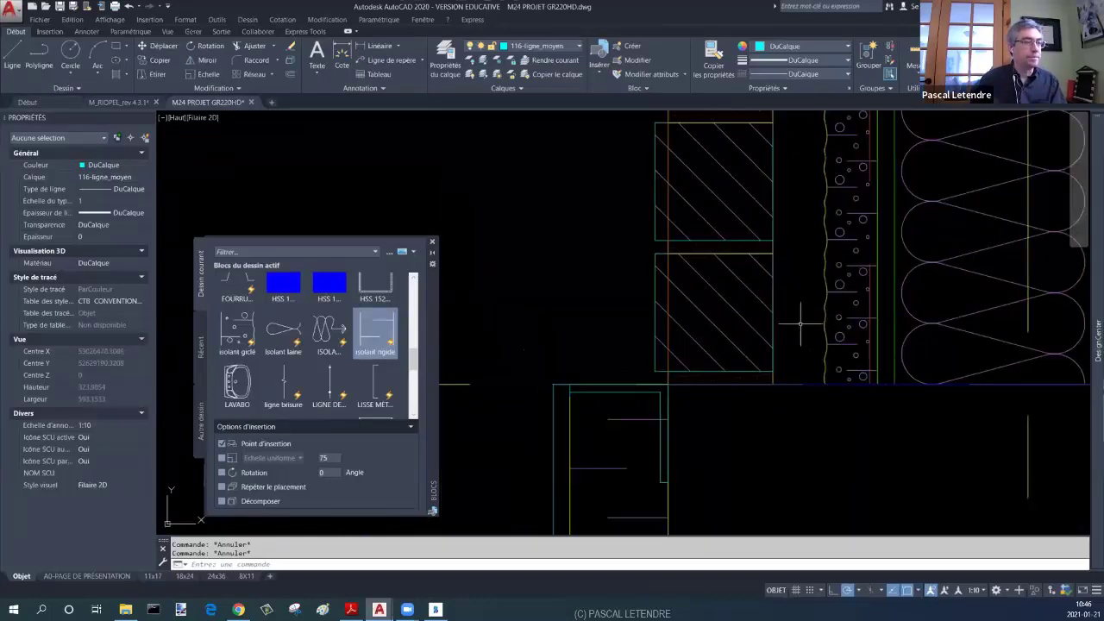
left_click(772, 311)
left_click(823, 305)
left_click(863, 313)
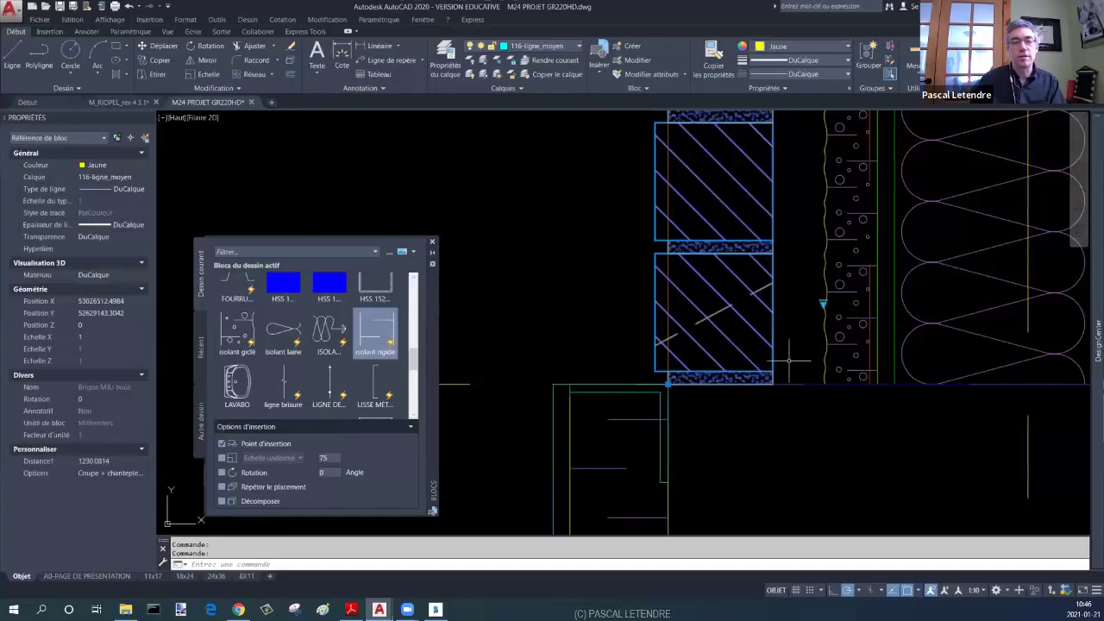
left_click(823, 304)
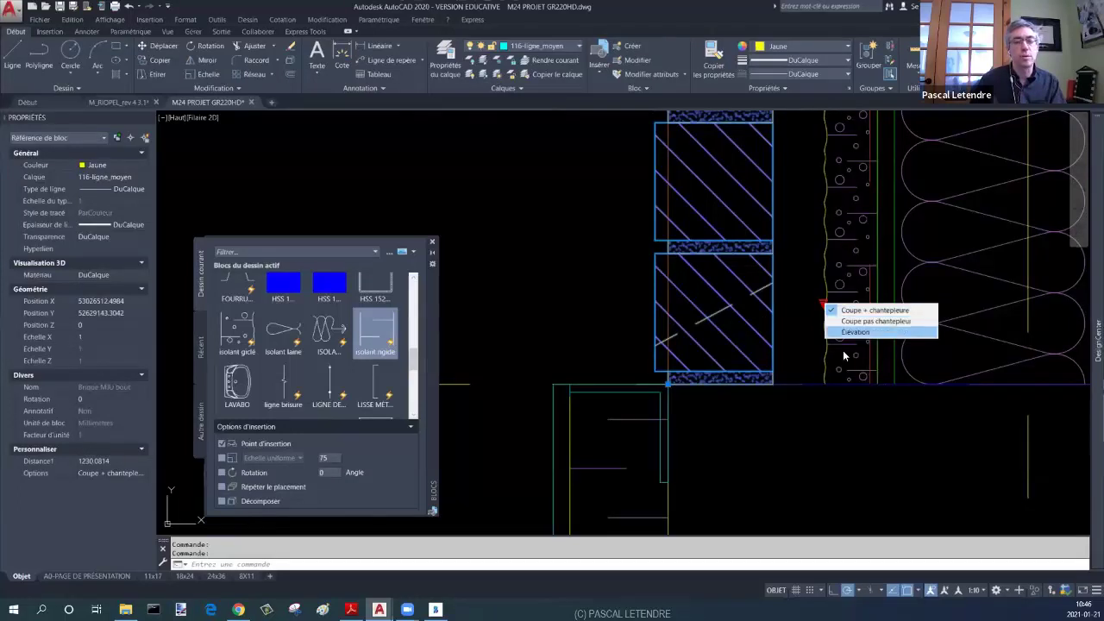
key("Escape")
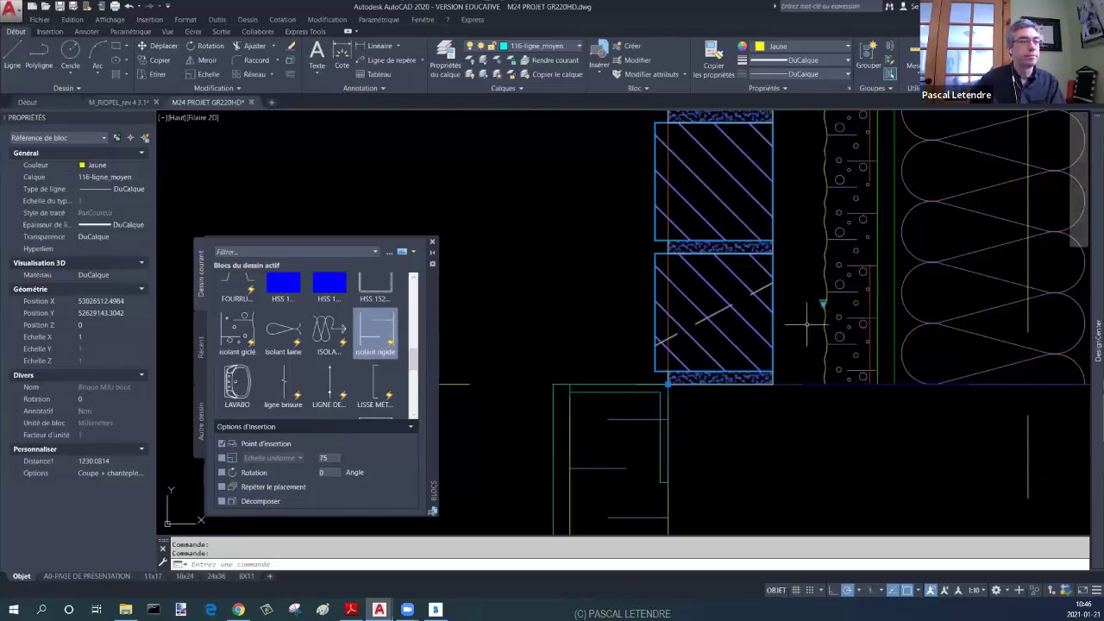
key("Escape")
scroll(772, 293, "down", 3)
scroll(753, 316, "up", 3)
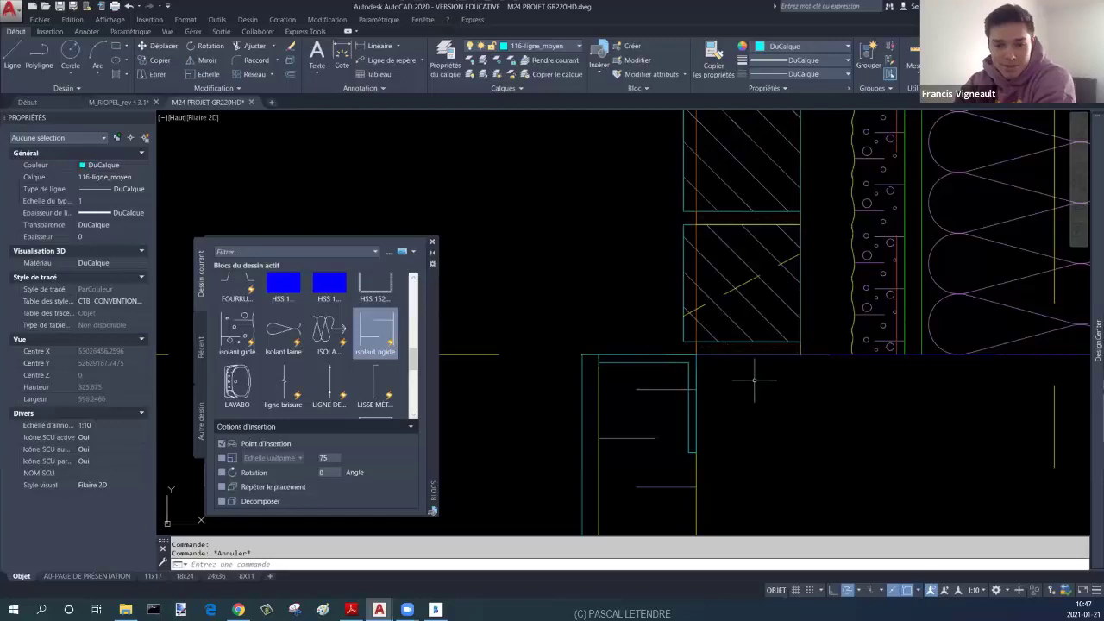
scroll(753, 380, "down", 3)
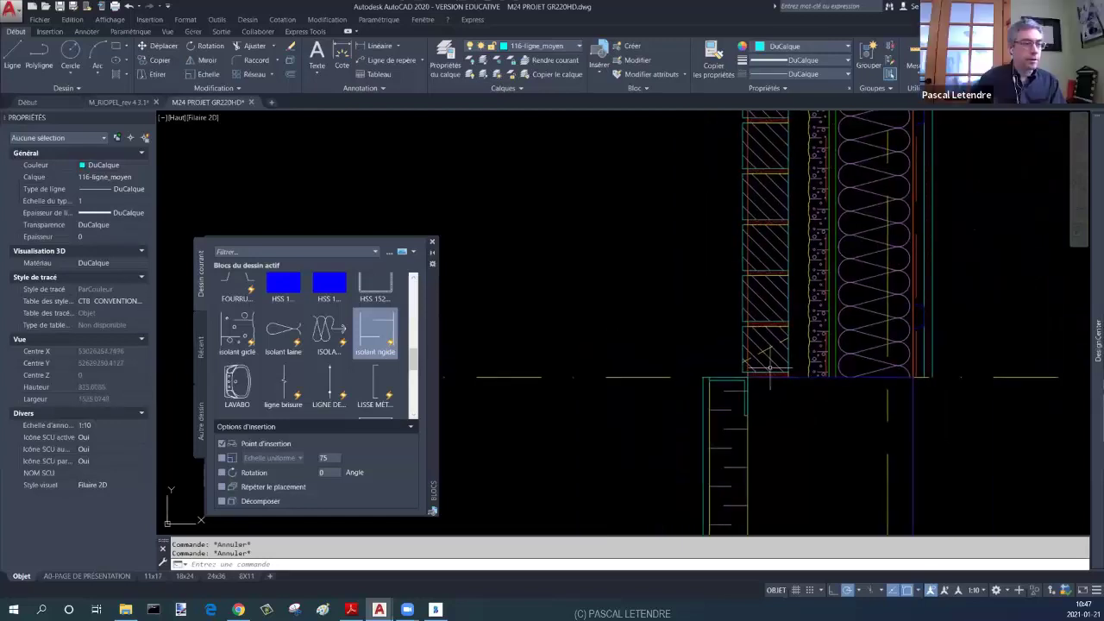
scroll(828, 373, "up", 4)
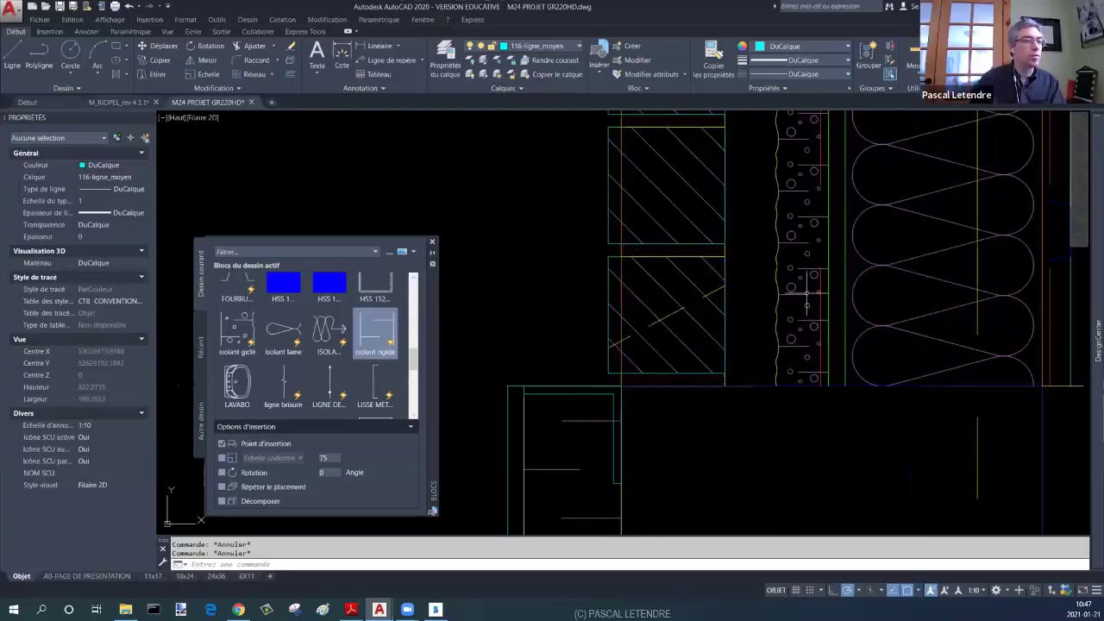
middle_click_drag(690, 389, 791, 359)
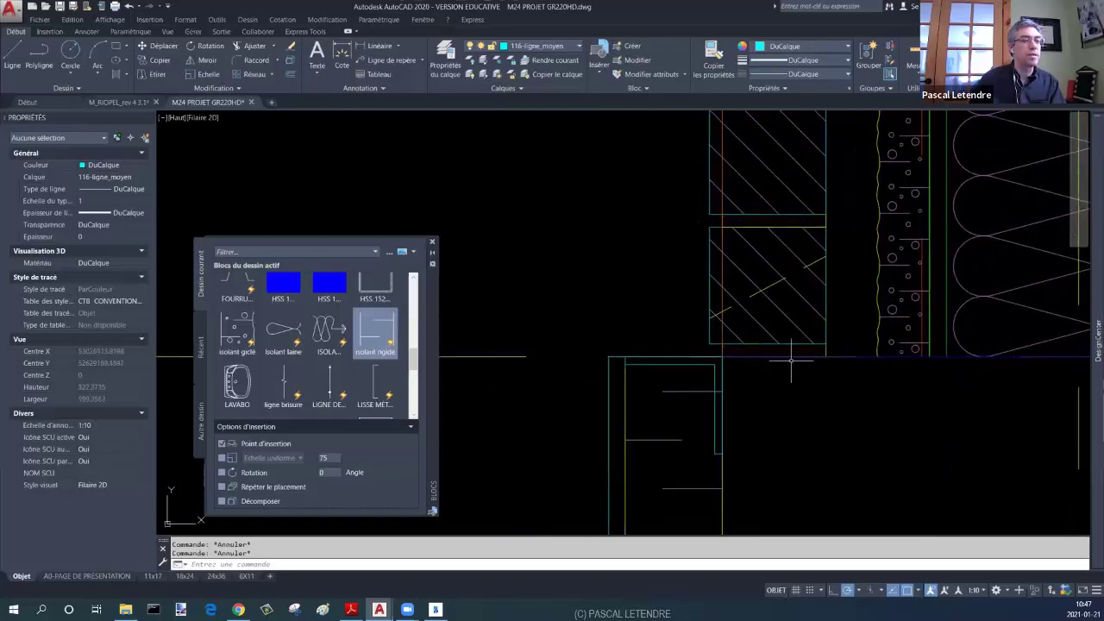
Step: Bring up Bamboo Paper page 10 with the hand-sketched foundation wall junction
left_click(434, 608)
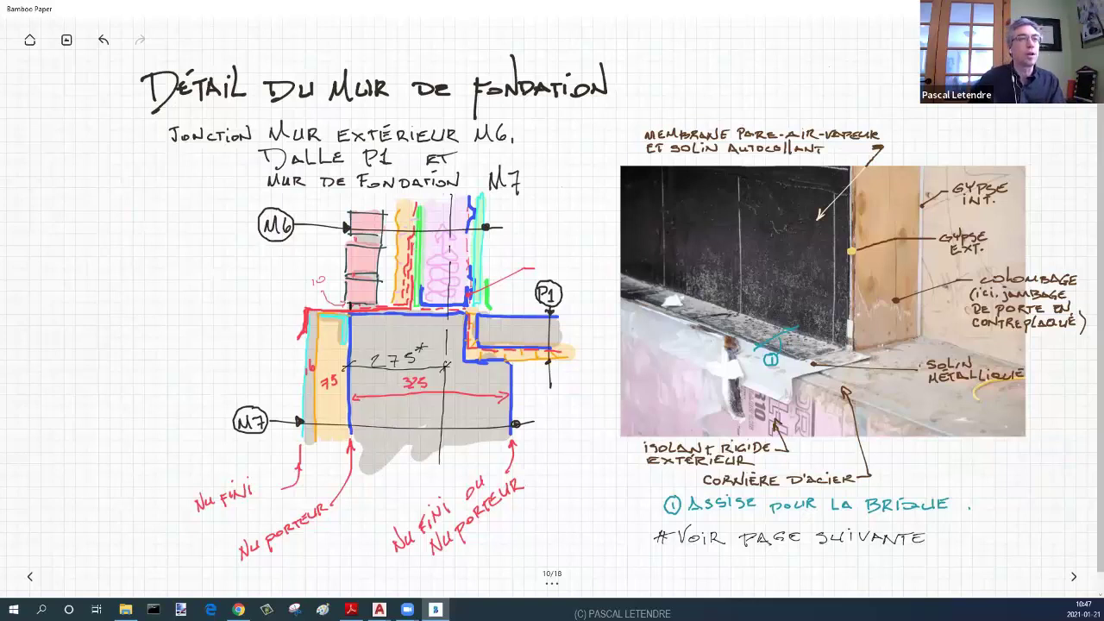
Step: Start a polyline 50 units from the insulation corner, run it along the wall base and slab edge, and add a 50-unit downward segment
key("alt+Tab")
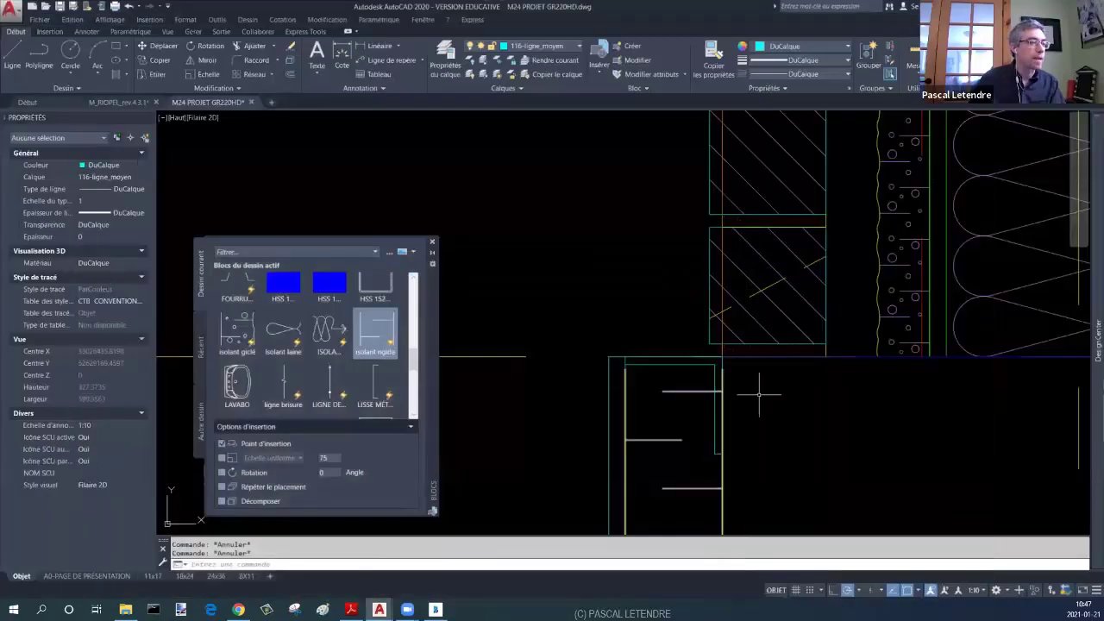
type("pl")
key("Return")
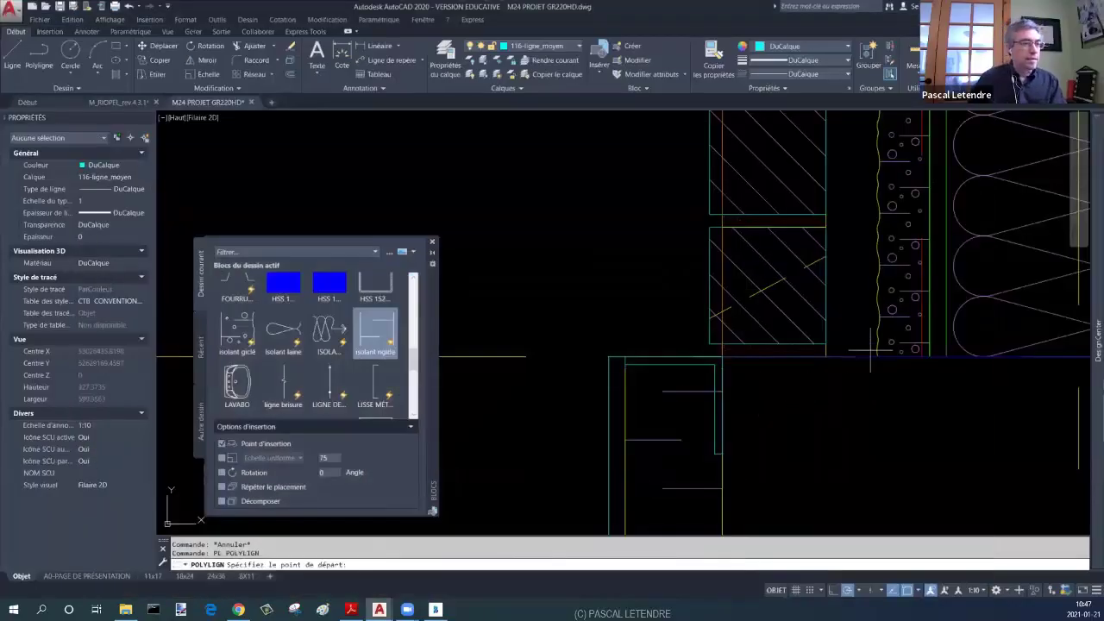
right_click(932, 363, "shift")
left_click(959, 110)
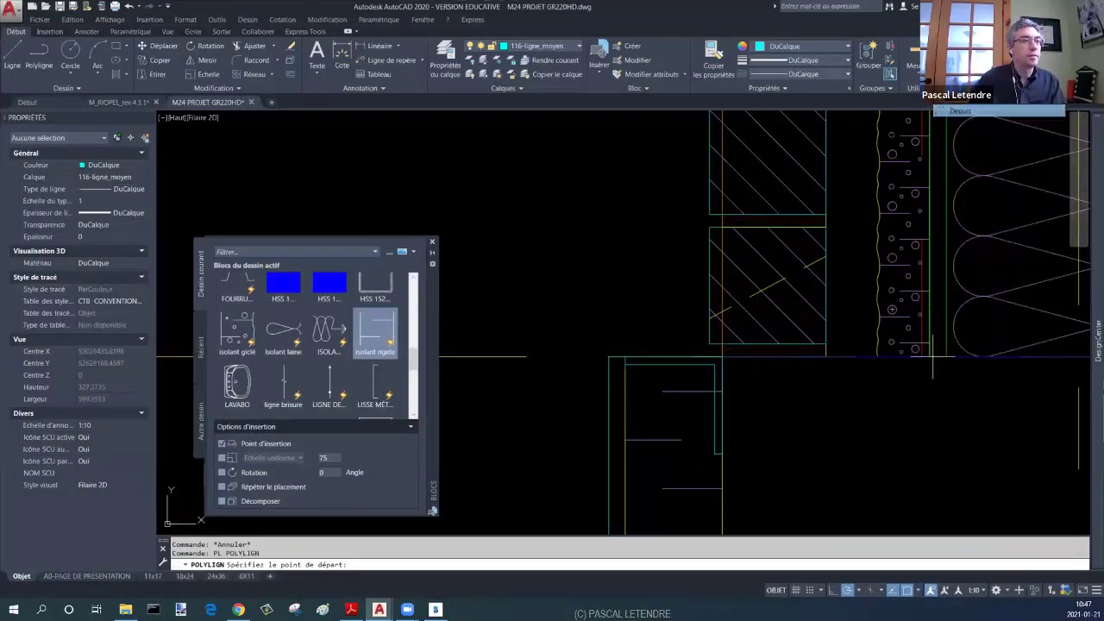
left_click(930, 357)
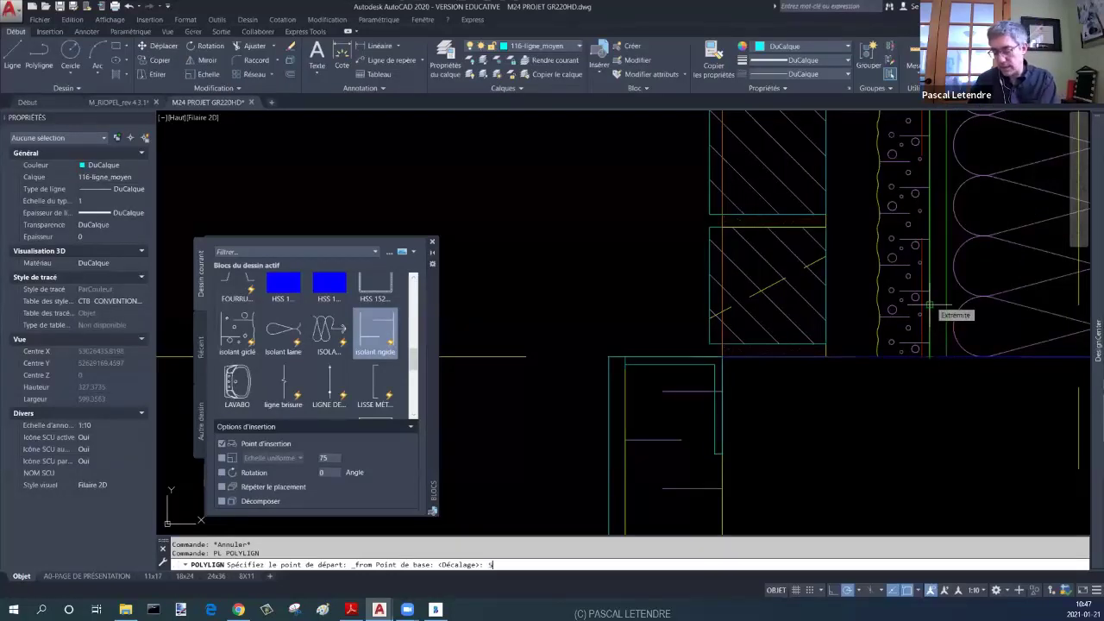
type("50")
key("Return")
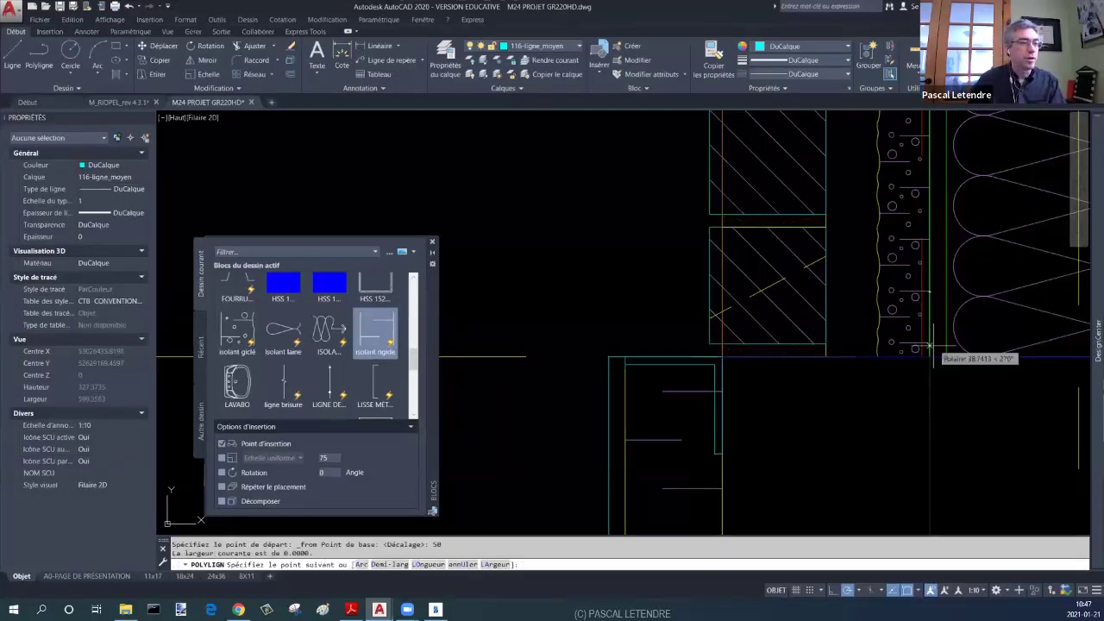
left_click(929, 353)
left_click(609, 357)
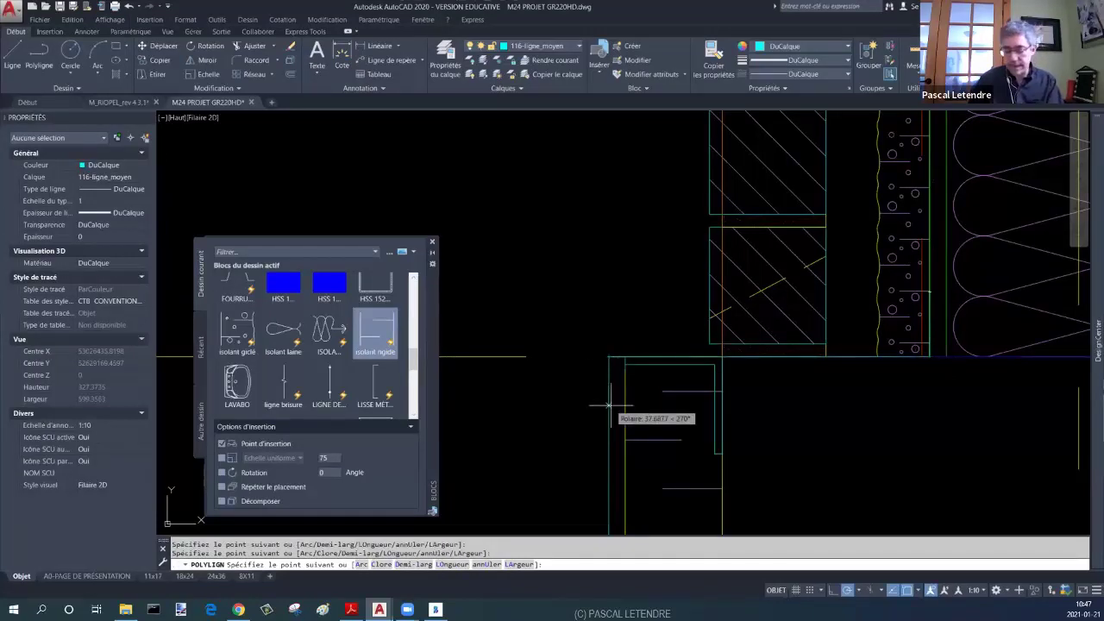
type("50")
key("Return")
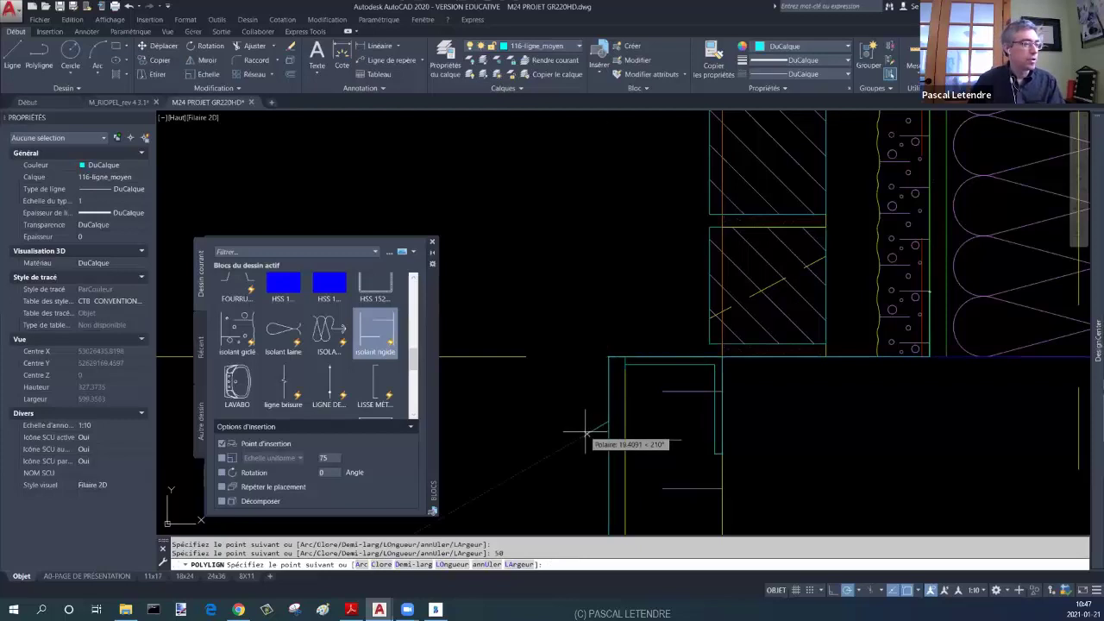
Step: Set polar tracking to 22.5° and finish the membrane with its short diagonal leg
left_click(858, 591)
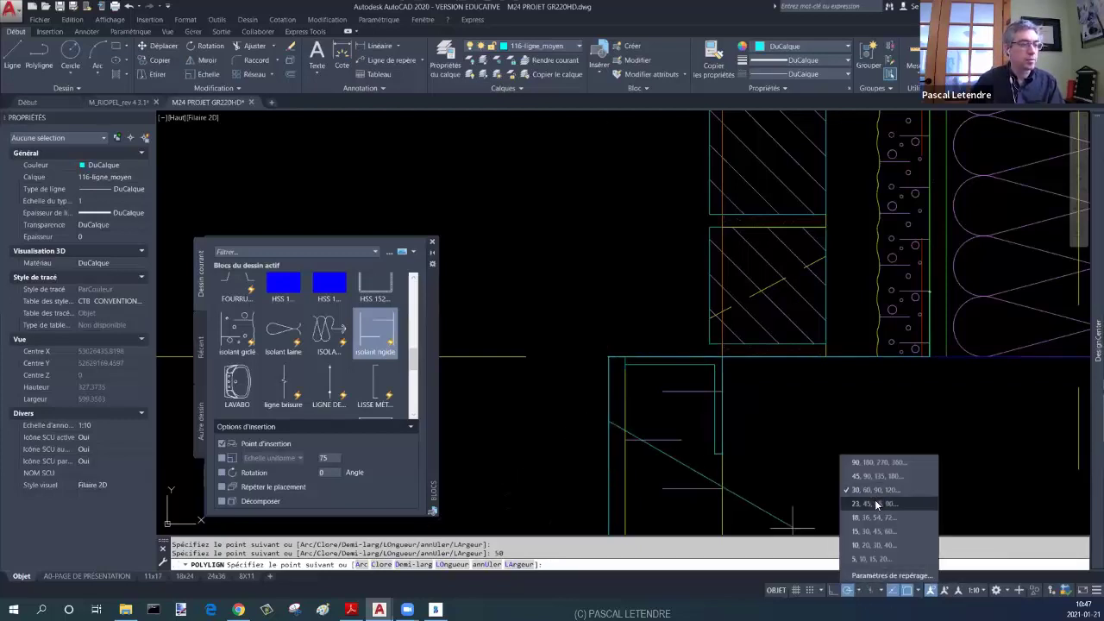
left_click(876, 503)
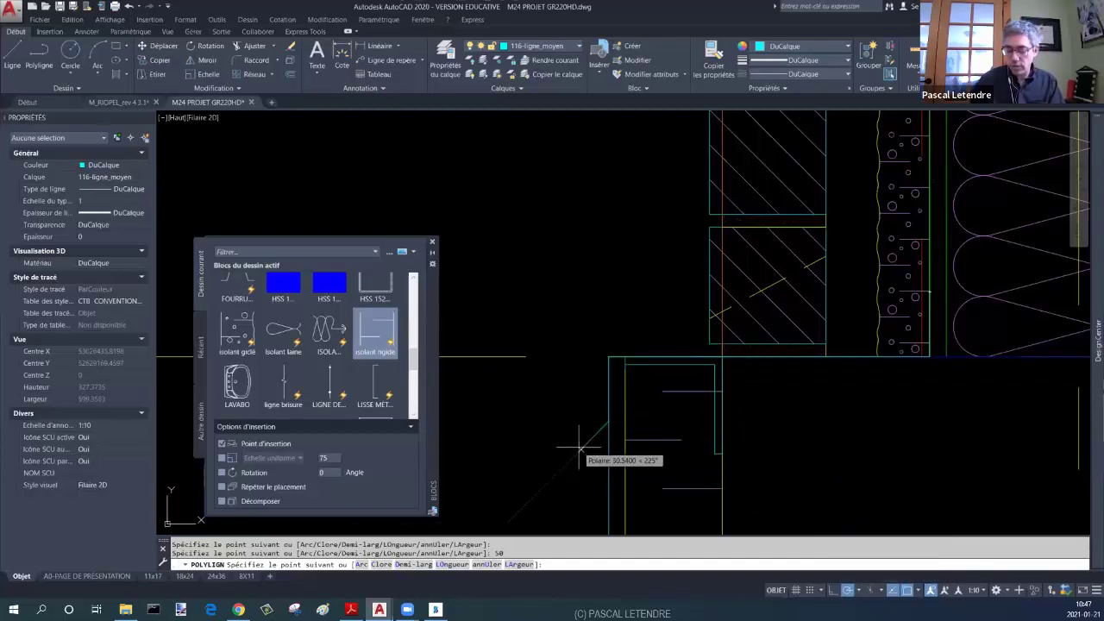
type("20")
key("Return")
key("Escape")
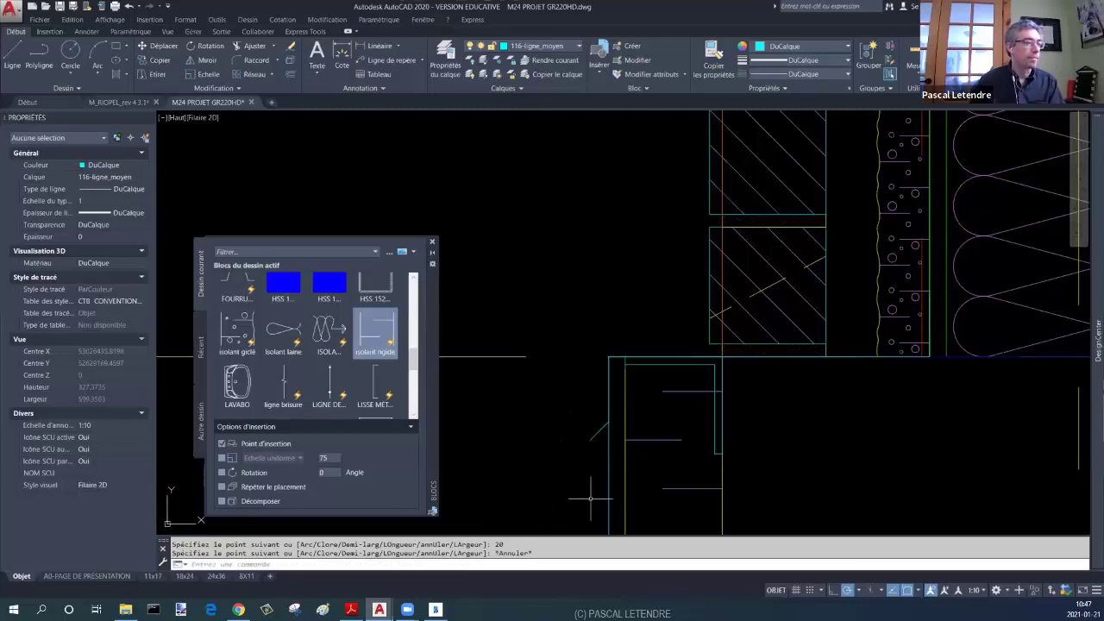
key("Escape")
Step: Offset the polyline by 6, then delete the unwanted offset copy
type("o")
key("Return")
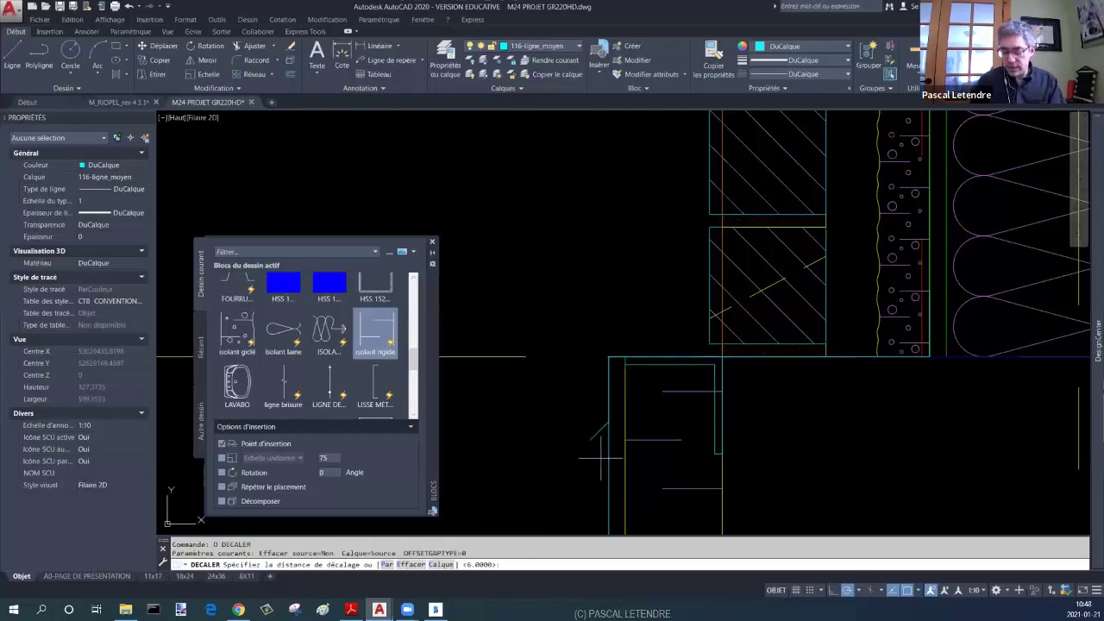
key("Return")
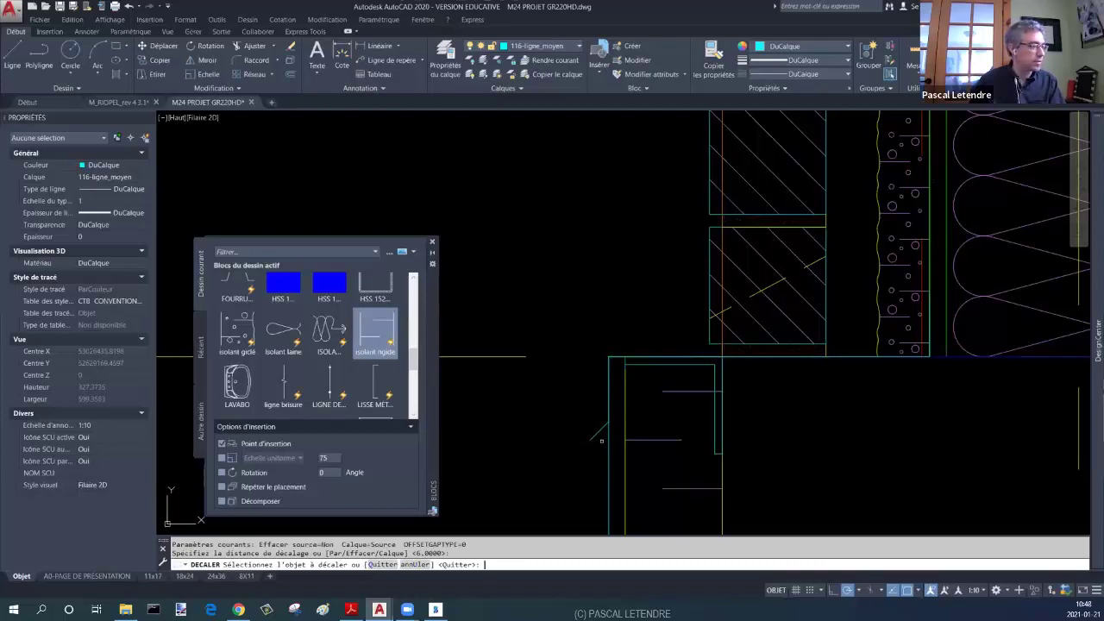
left_click(601, 434)
left_click(586, 437)
key("Escape")
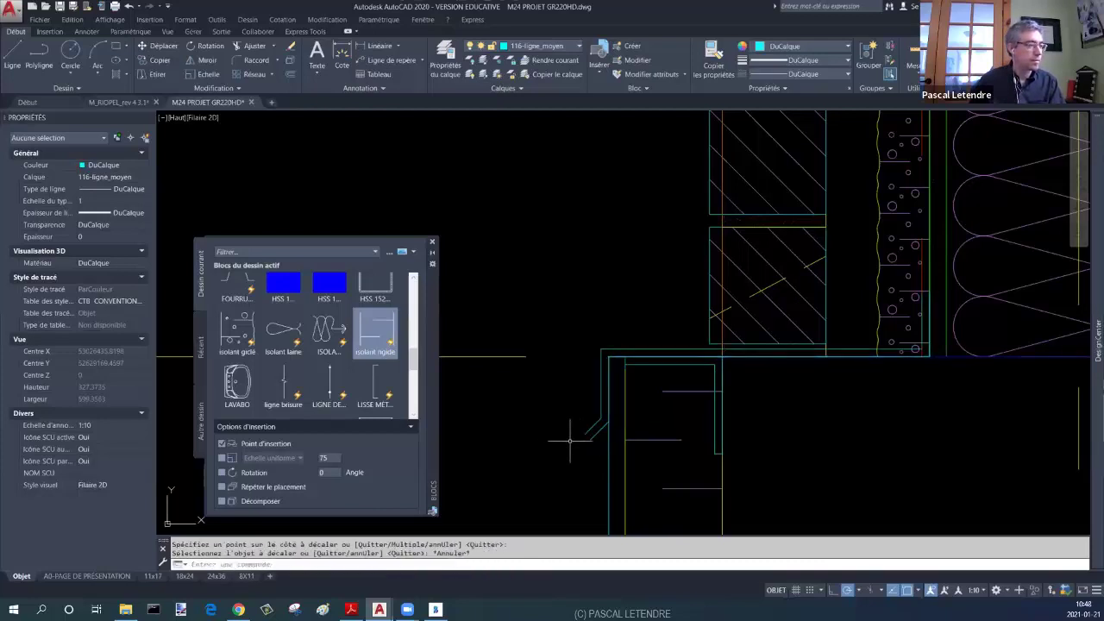
left_click(592, 436)
key("Delete")
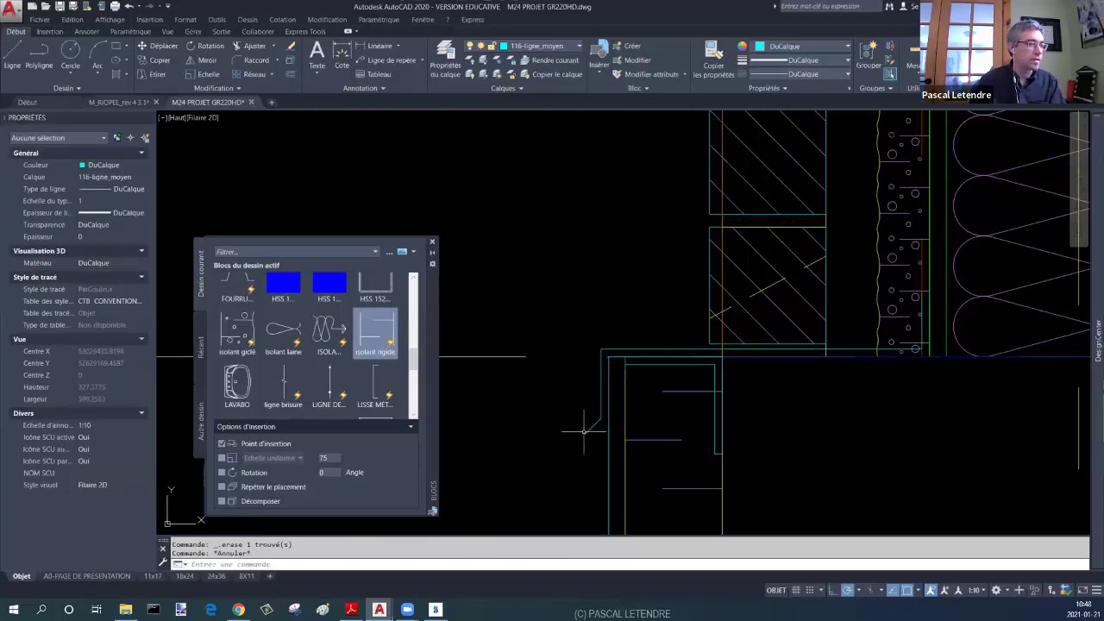
Step: Move the membrane polyline onto layer 110-ligne_extra fin
left_click(584, 430)
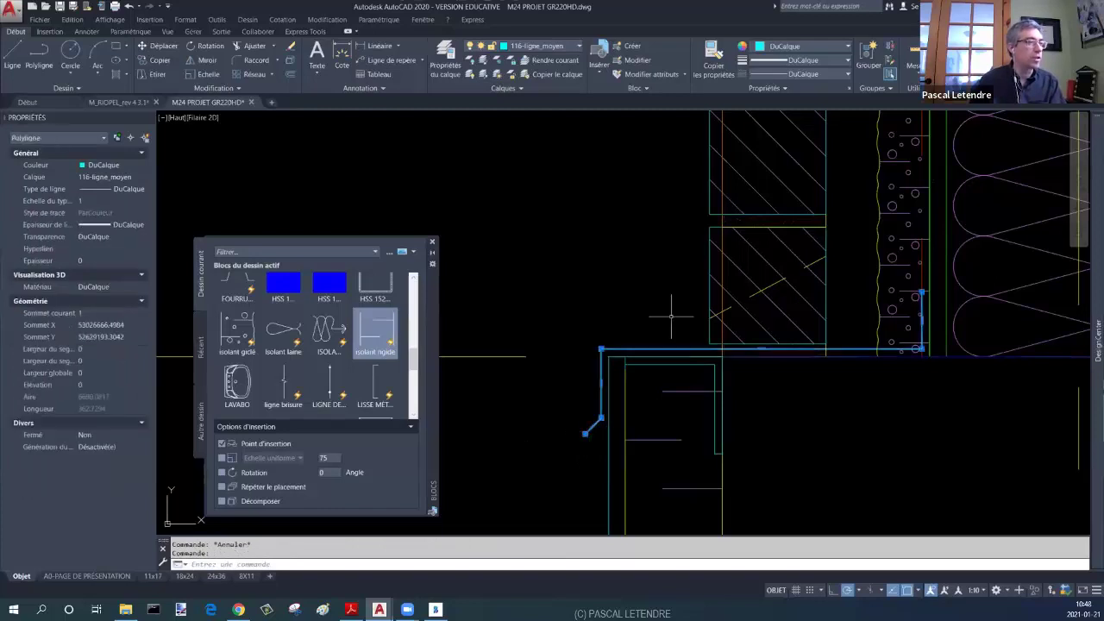
left_click(538, 50)
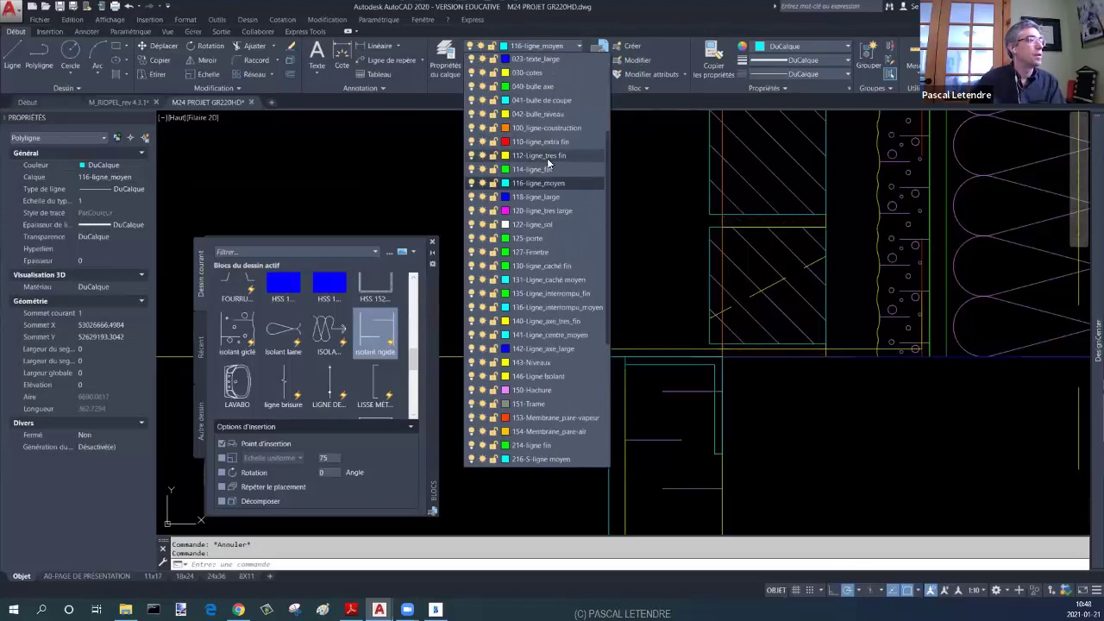
left_click(540, 143)
key("Escape")
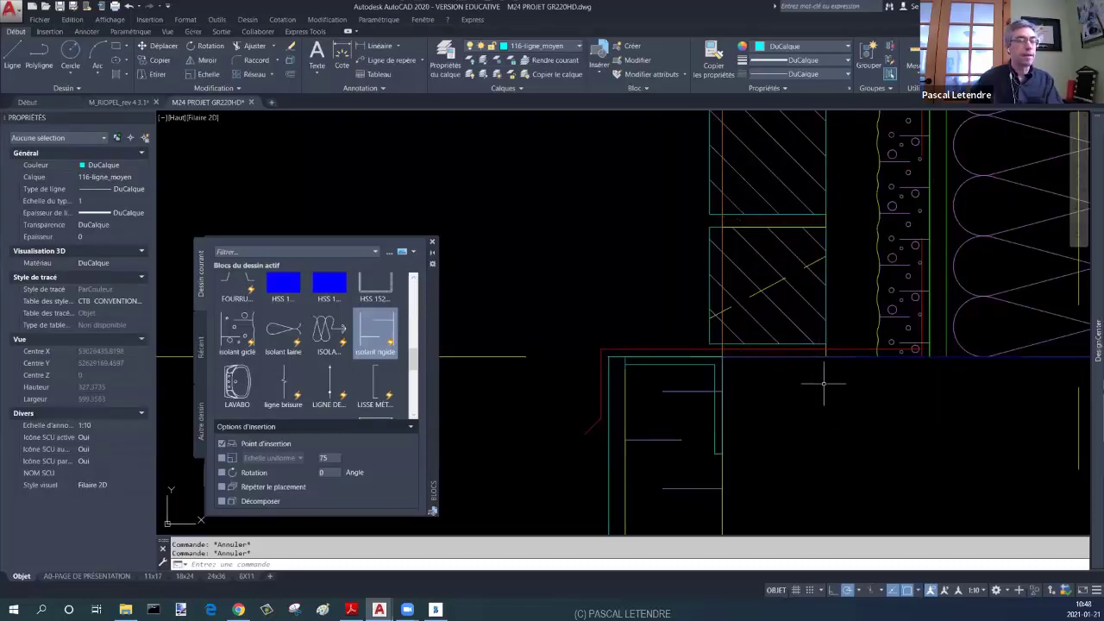
Step: Offset the red membrane polyline 6 units outward to make a parallel second line
scroll(823, 384, "down", 2)
middle_click_drag(818, 275, 782, 373)
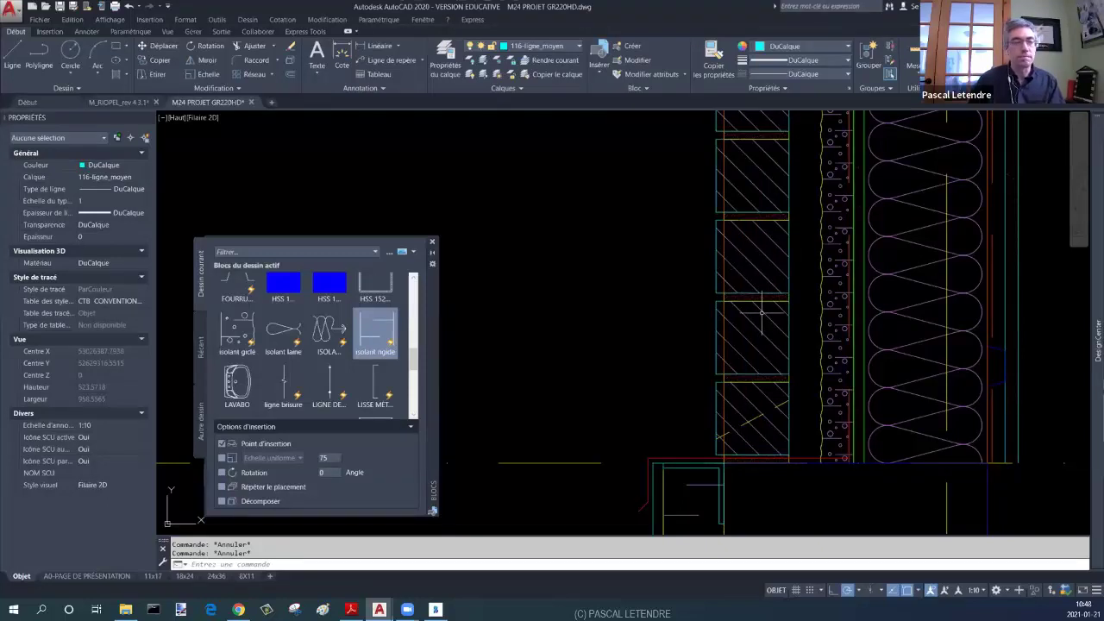
middle_click_drag(762, 312, 720, 263)
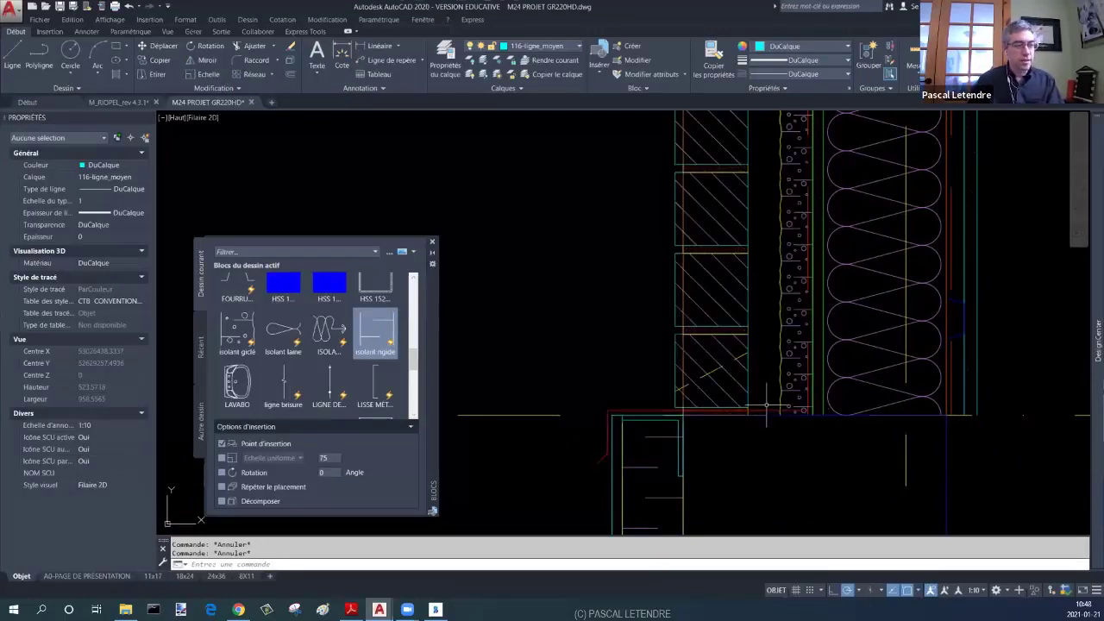
key("Escape")
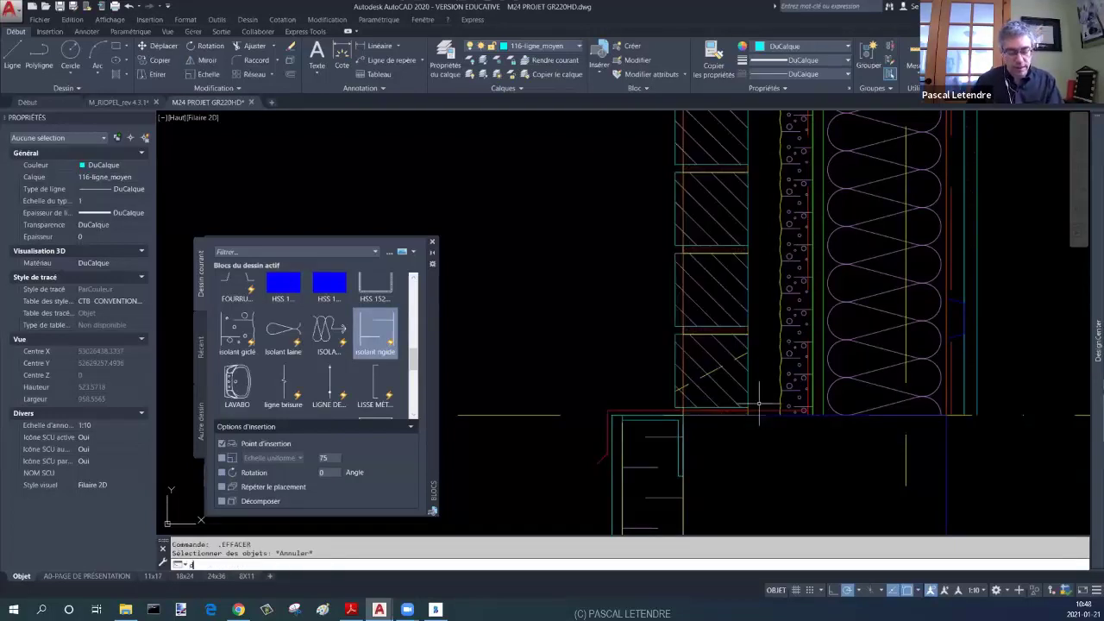
type("c")
key("Return")
key("Return")
left_click(765, 409)
left_click(776, 390)
key("Escape")
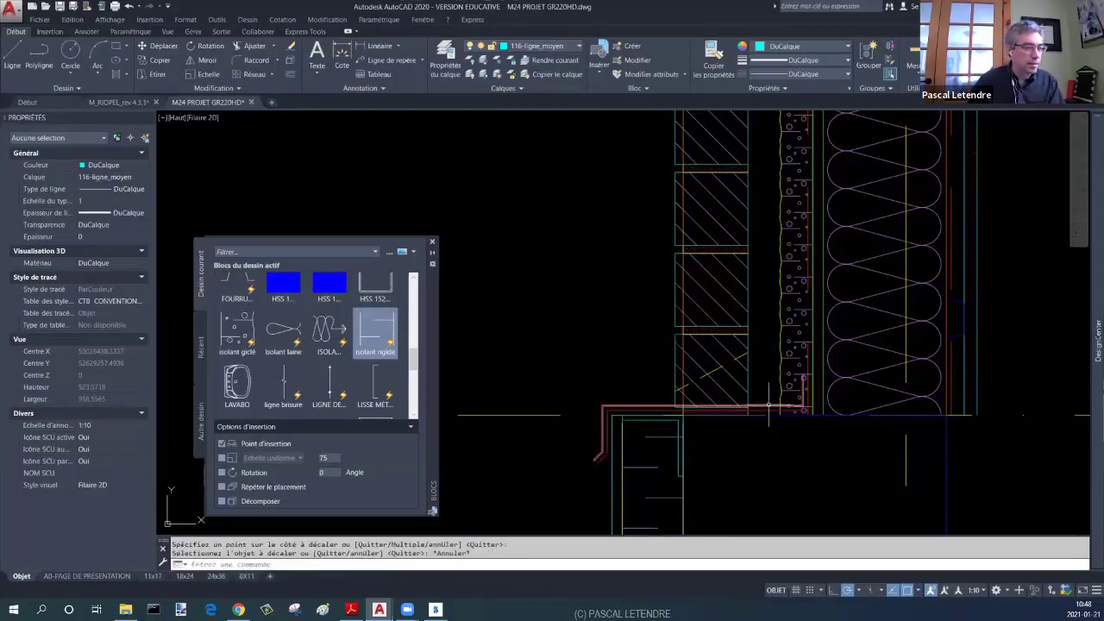
left_click(776, 390)
scroll(778, 388, "up", 3)
scroll(786, 383, "up", 3)
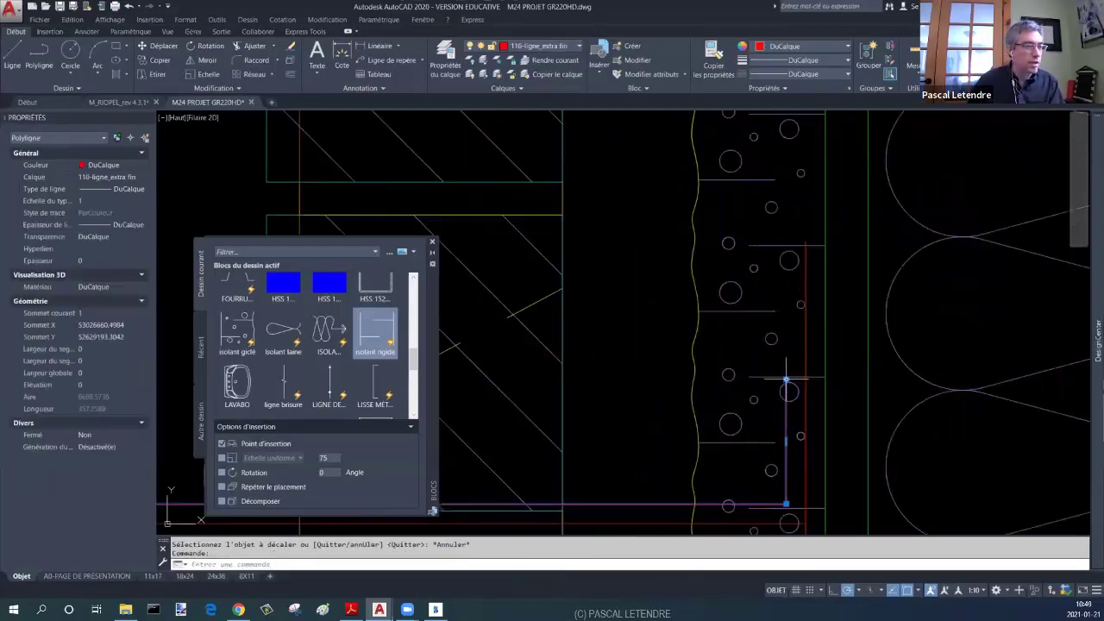
Step: Stretch the membrane's upper end farther up the wall face
left_click(787, 379)
left_click(785, 352)
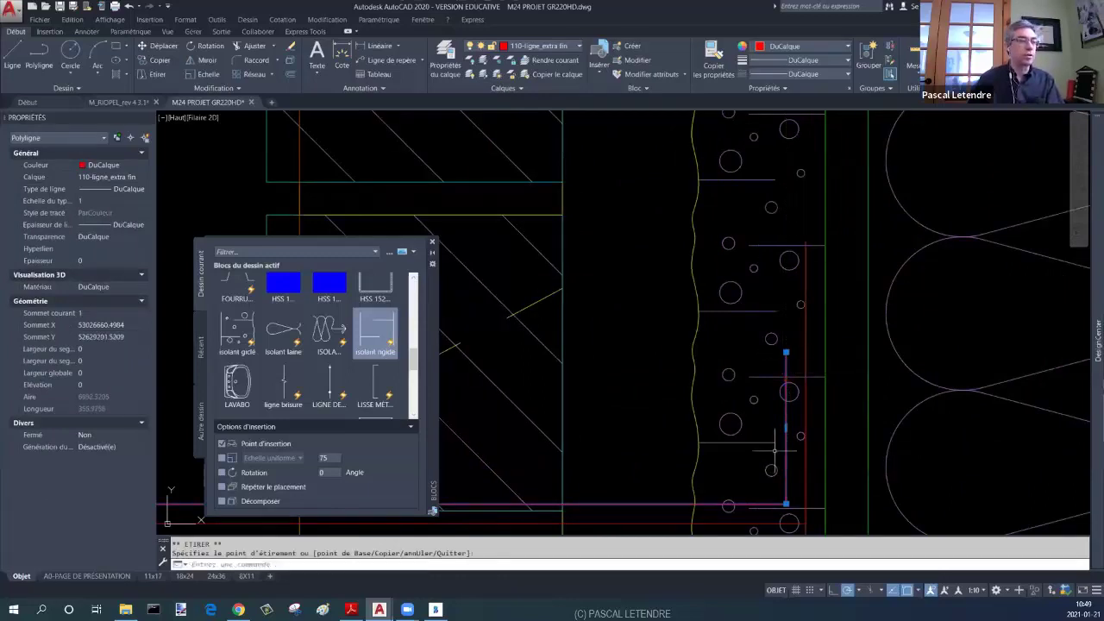
middle_click_drag(592, 474, 868, 426)
scroll(726, 423, "down", 3)
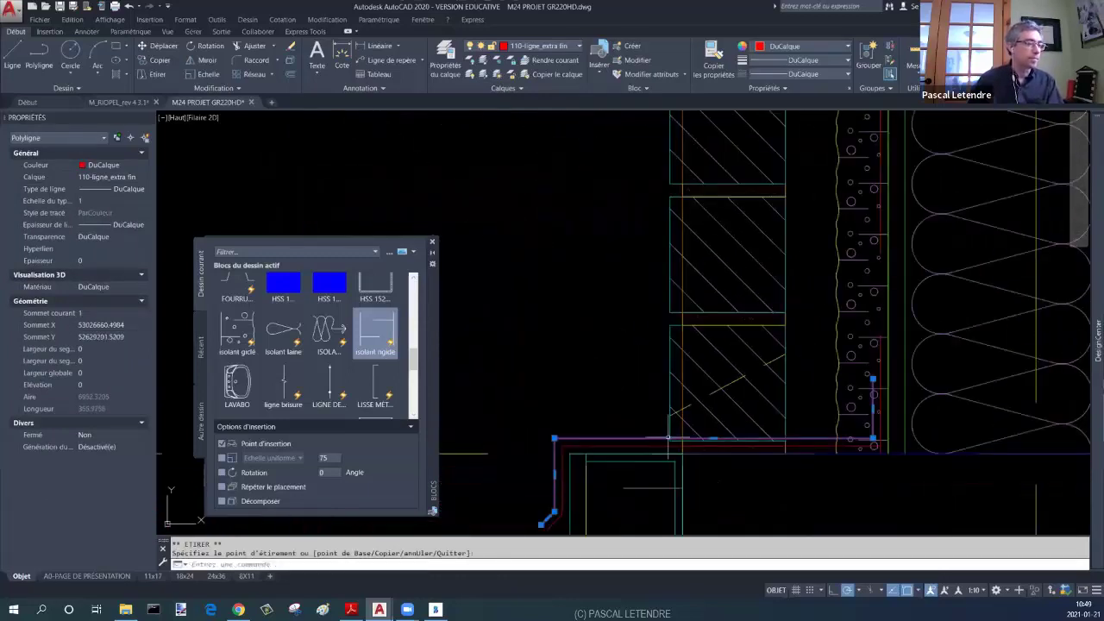
key("Escape")
key("Escape")
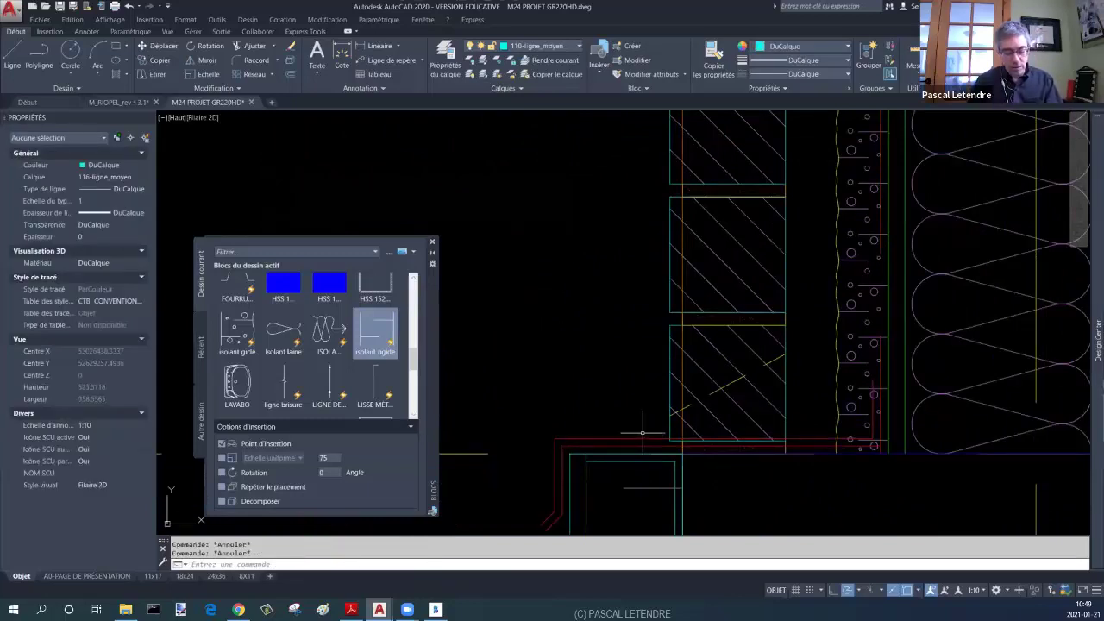
Step: Trim away the overlapping membrane corner at the slab with AJUSTER
type("aj")
key("Return")
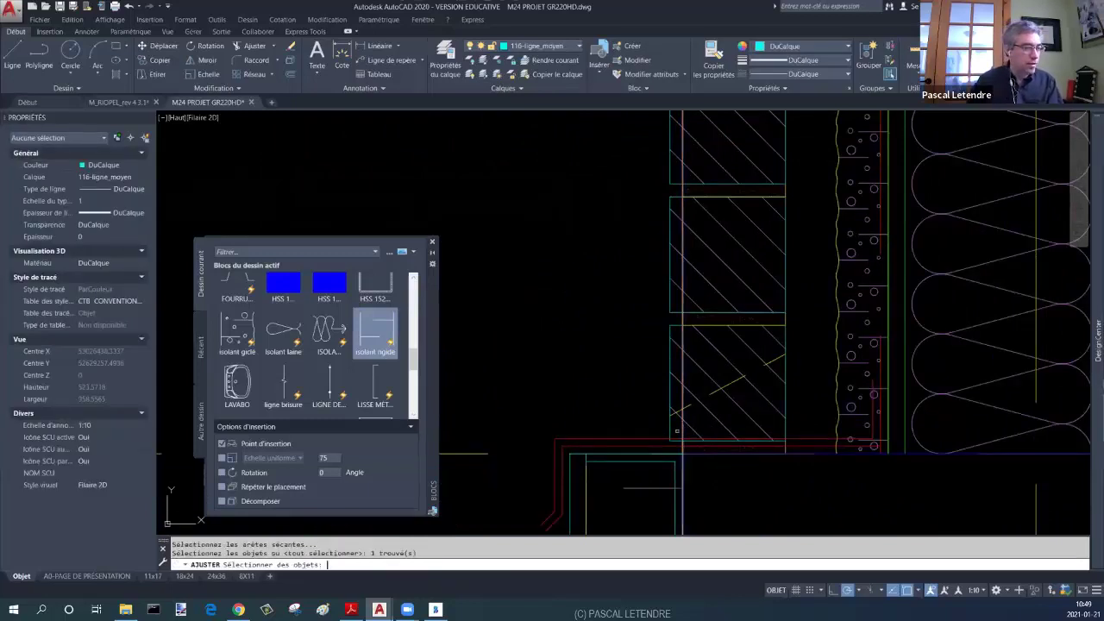
left_click(662, 439)
key("Escape")
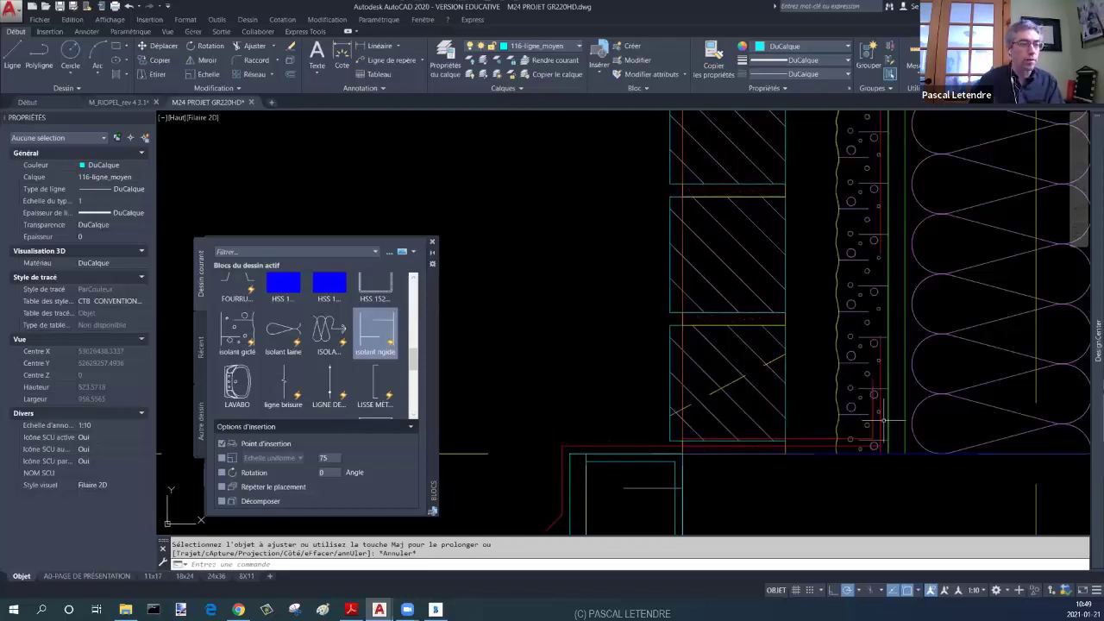
Step: Reselect the membrane, bring the wall face into view, and start a new polyline
left_click(873, 393)
left_click(873, 380)
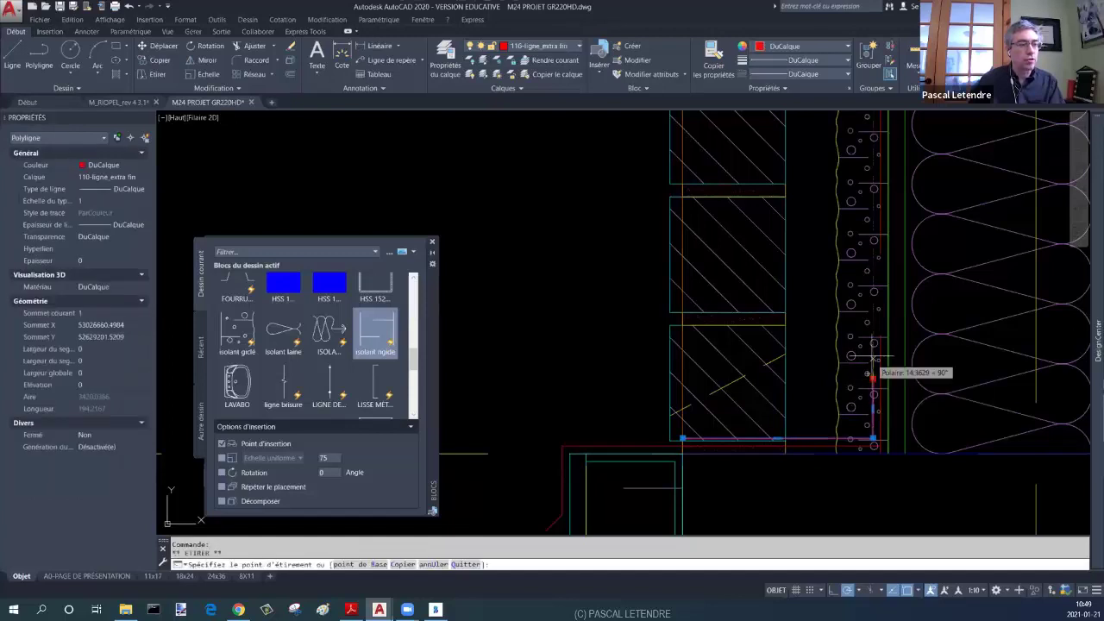
key("Escape")
middle_click_drag(874, 345, 802, 410)
type("pl")
key("Return")
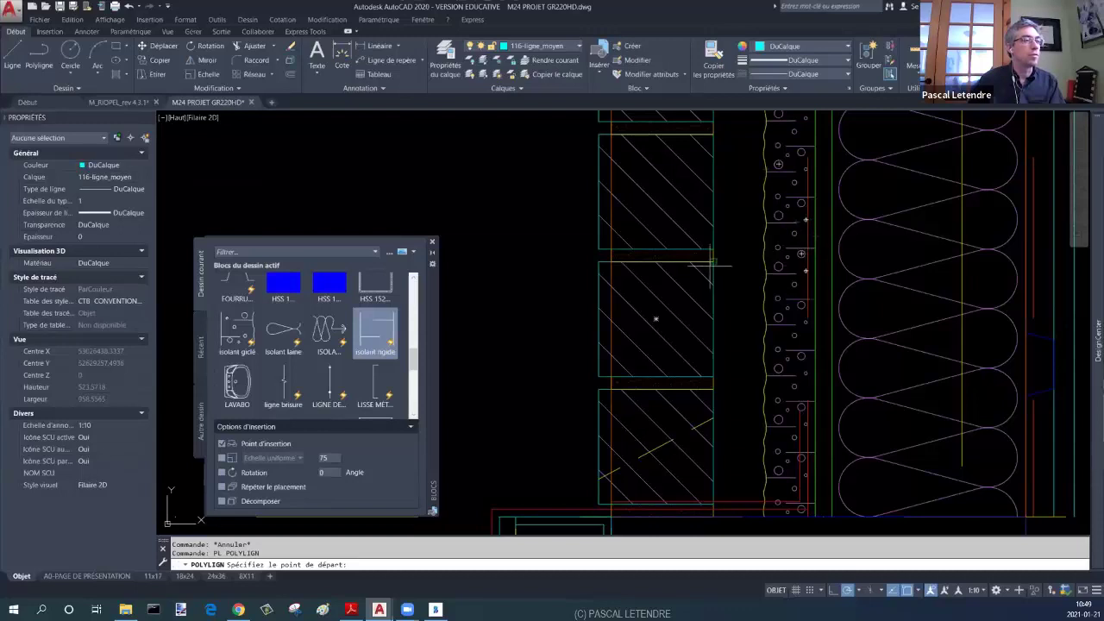
Step: Draw a short polyline segment from the membrane to the intersection along the wall face
left_click(805, 258)
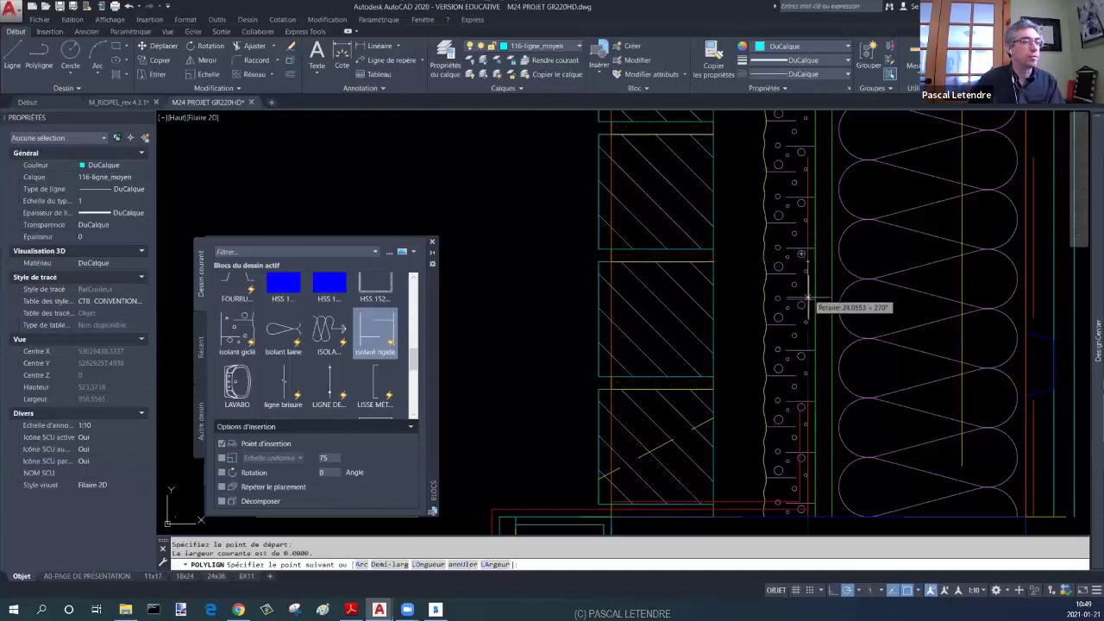
left_click(801, 403)
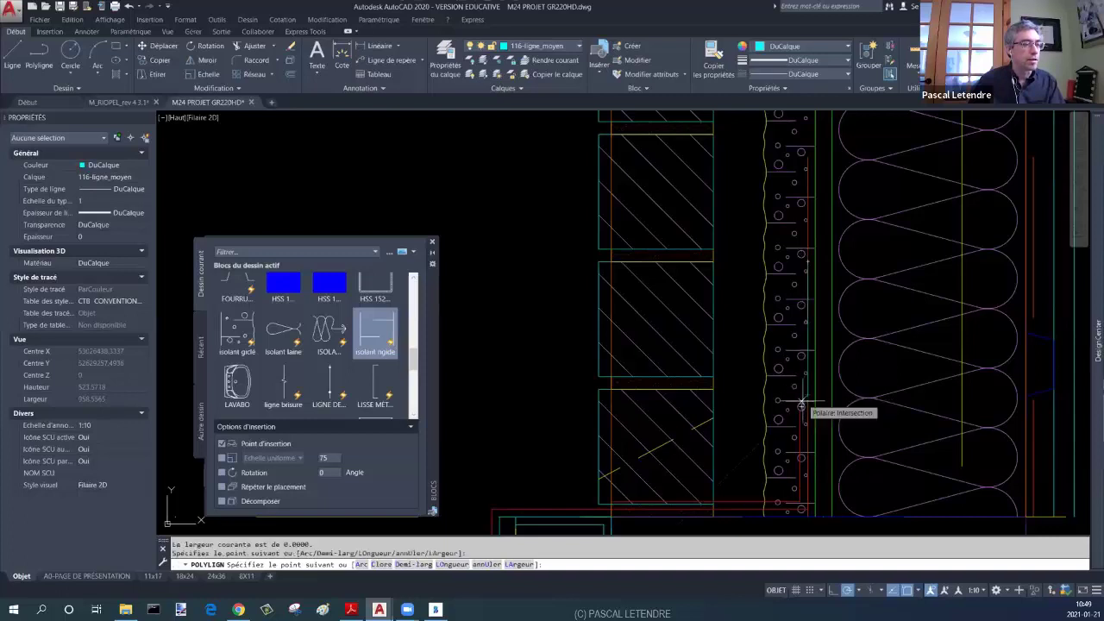
scroll(801, 409, "up", 5)
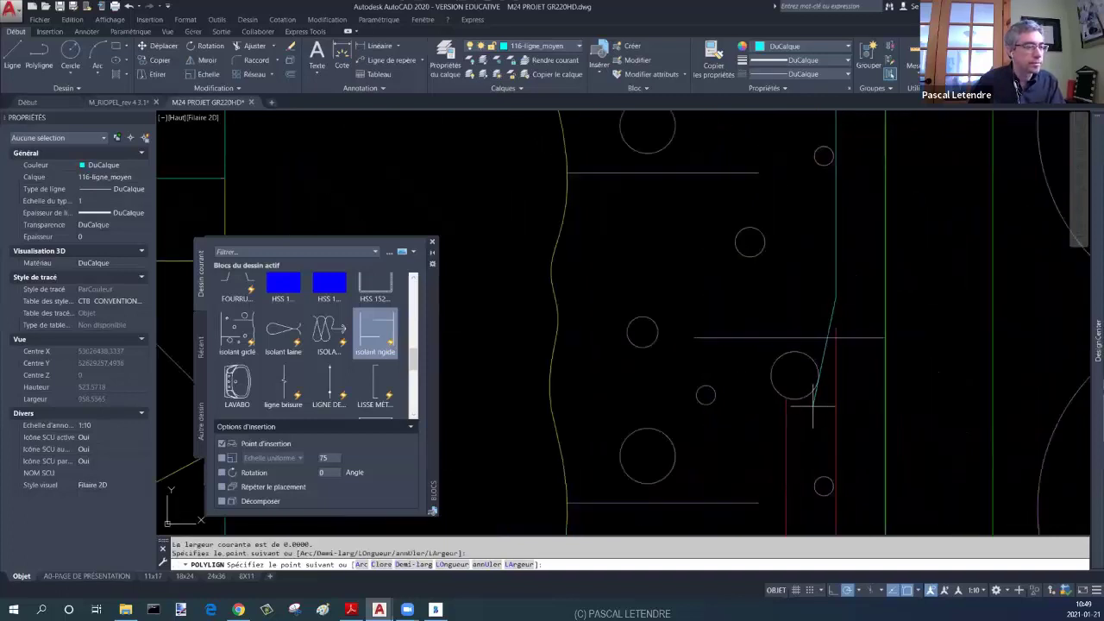
left_click(786, 397)
key("Escape")
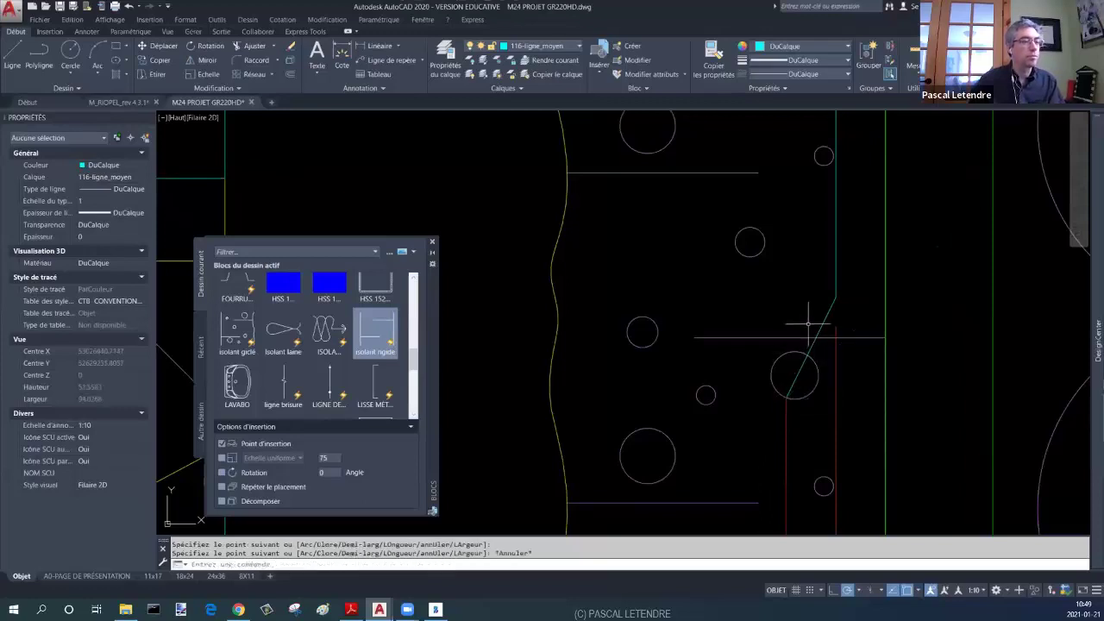
scroll(808, 323, "down", 5)
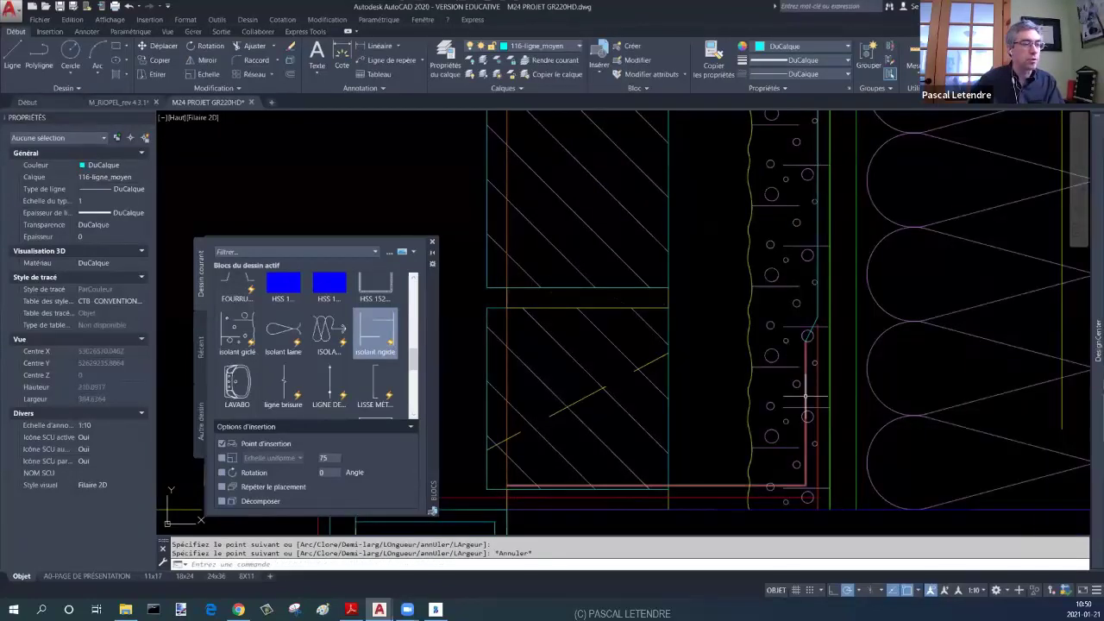
key("Escape")
key("Escape")
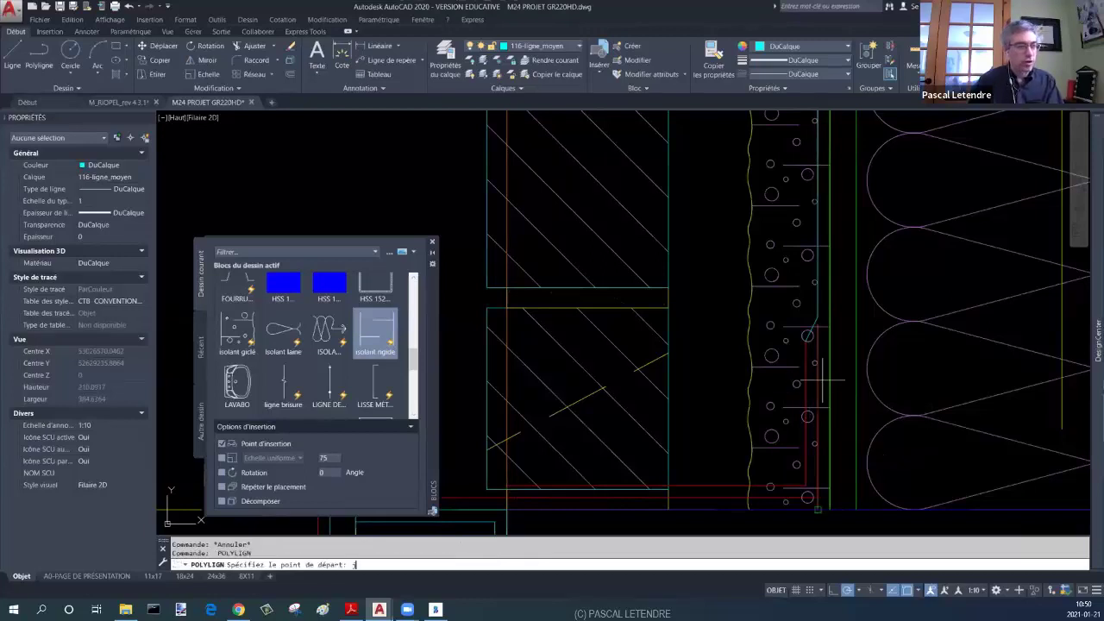
Step: Join the short segment to the red membrane polyline with J
type("j")
key("Return")
left_click(805, 366)
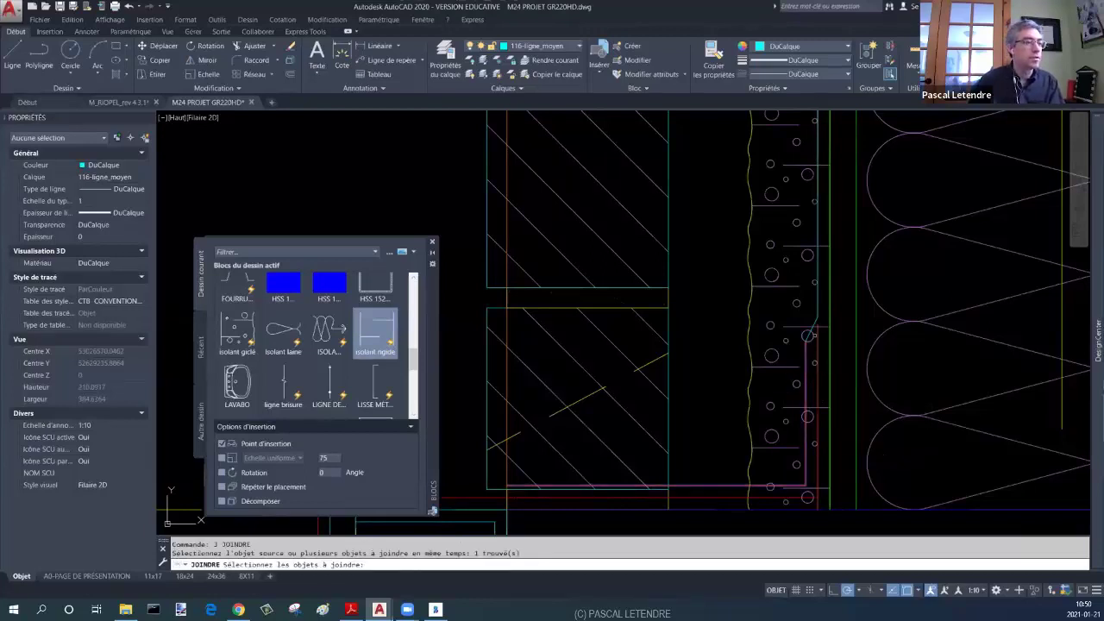
left_click(815, 326)
key("Return")
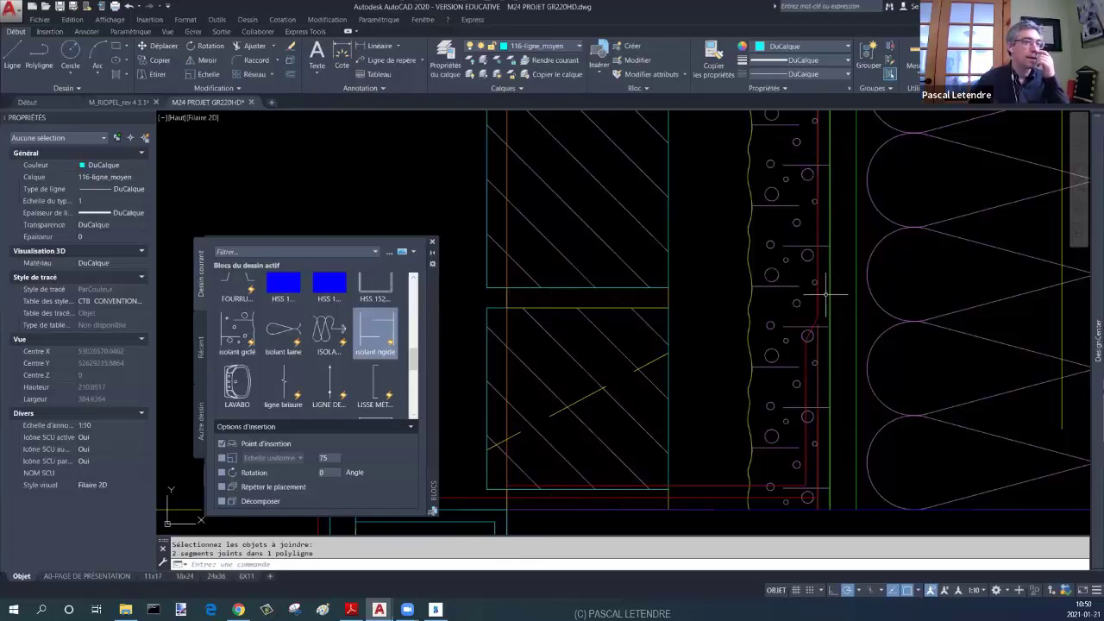
key("Escape")
left_click(818, 292)
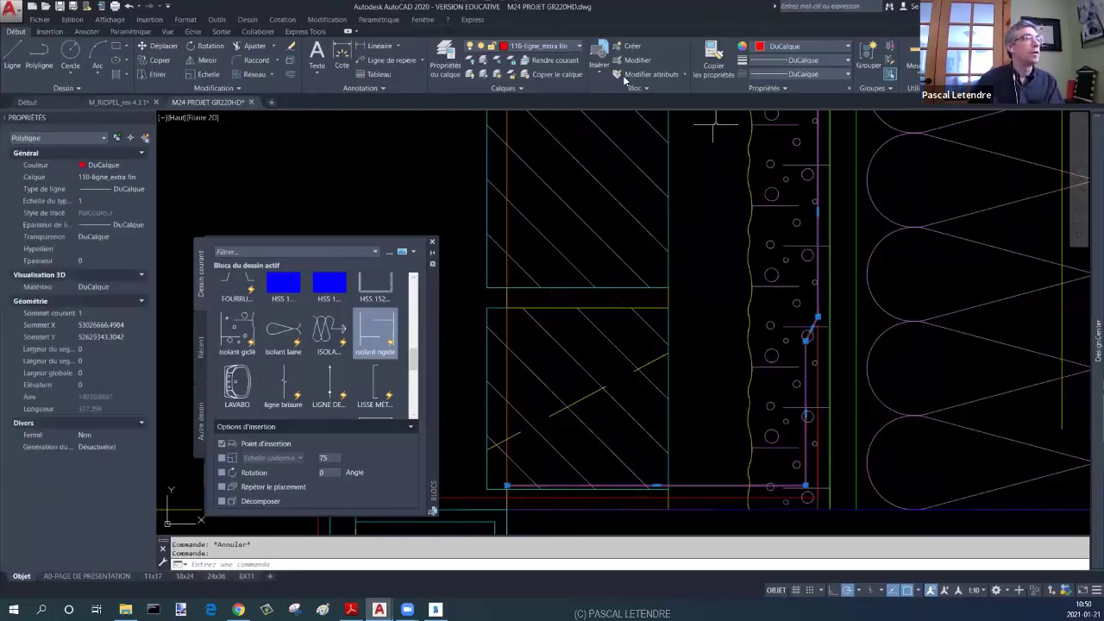
Step: Put the membrane on layer 153-Membrane_pare-vapeur with linetype scale 0.25
left_click(570, 46)
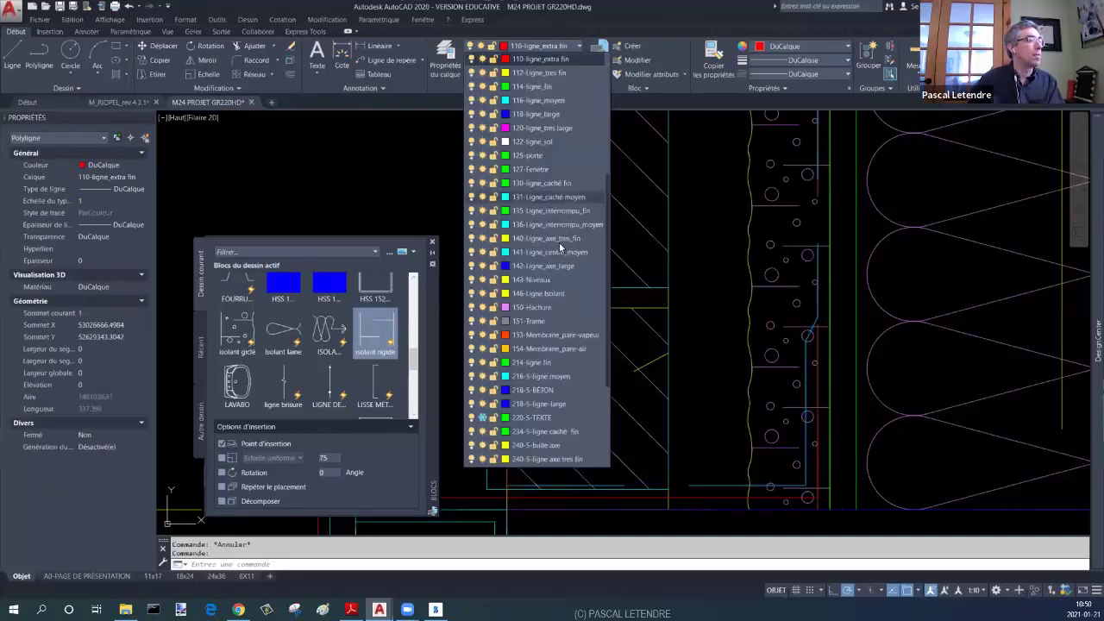
left_click(536, 336)
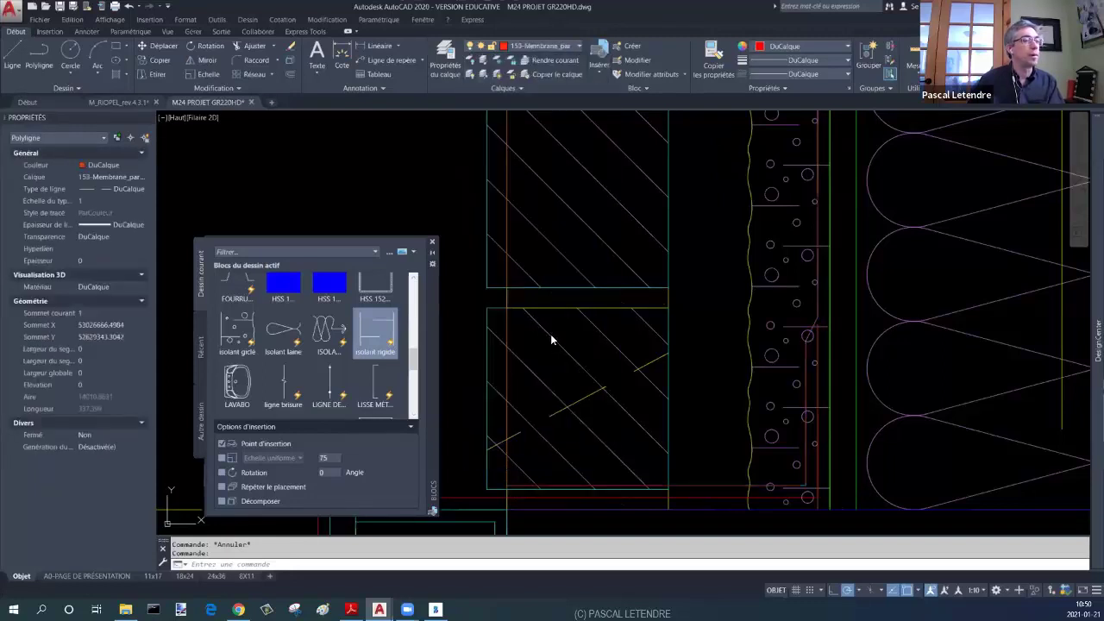
scroll(871, 280, "down", 2)
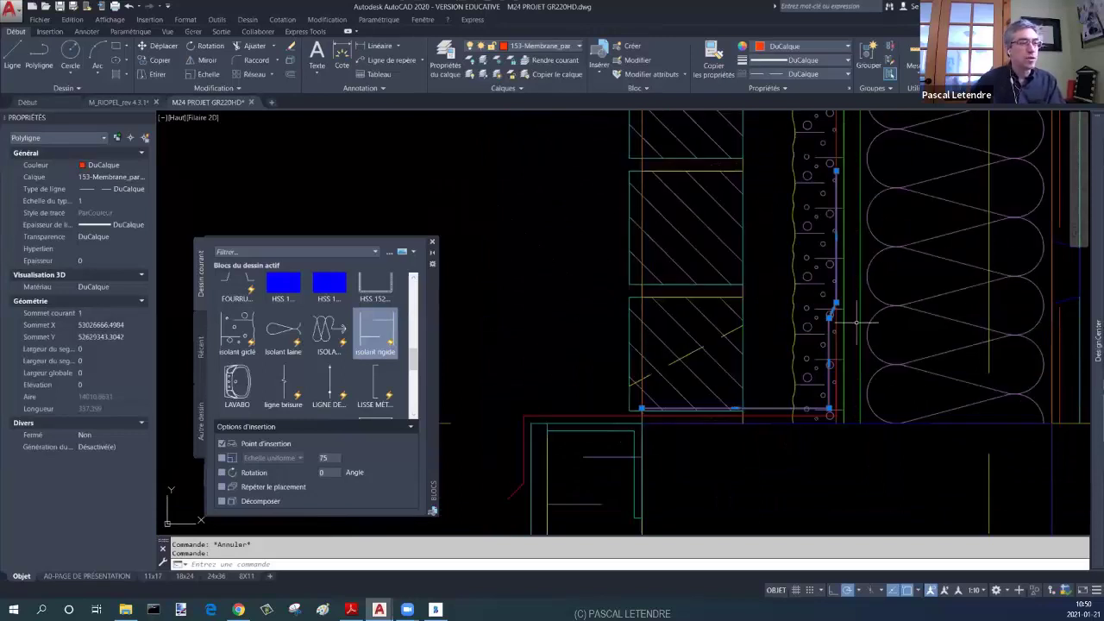
left_click(109, 203)
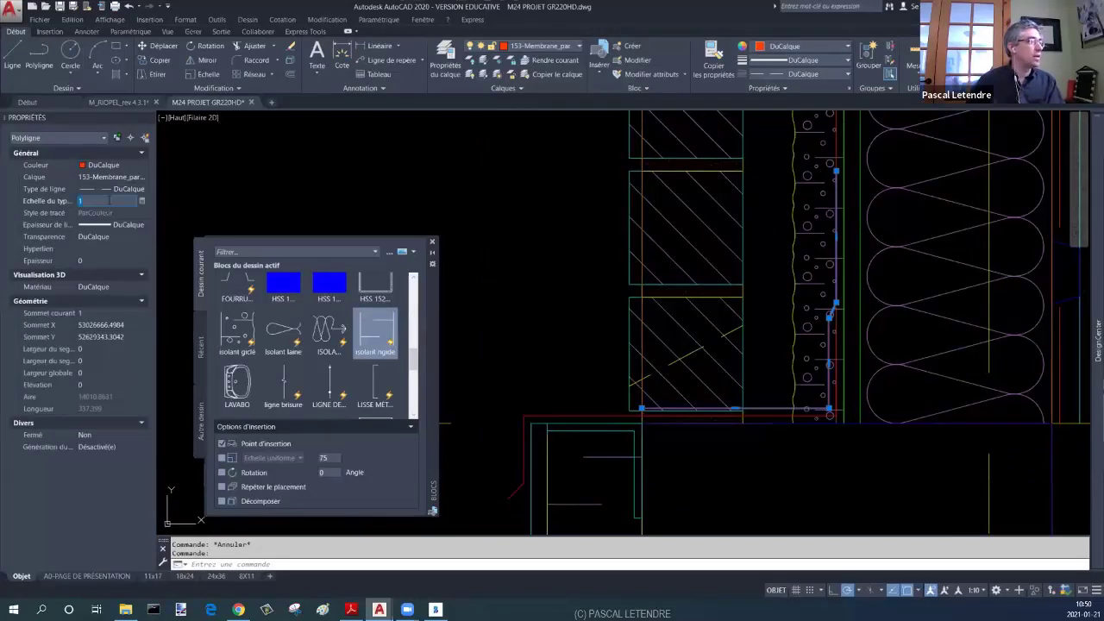
type("20.25")
key("Return")
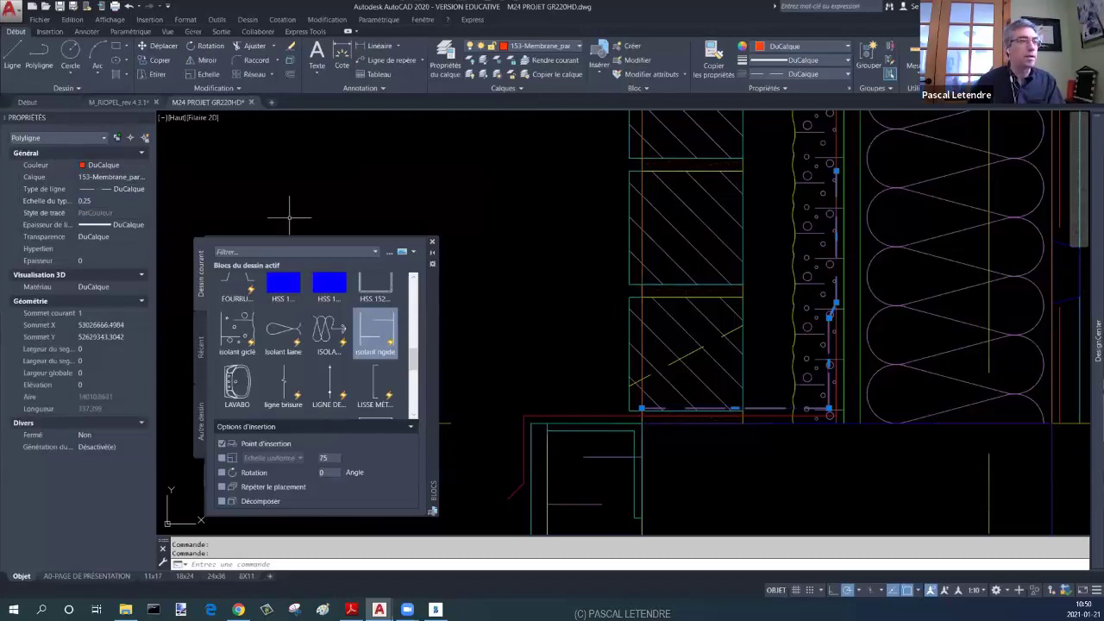
key("Escape")
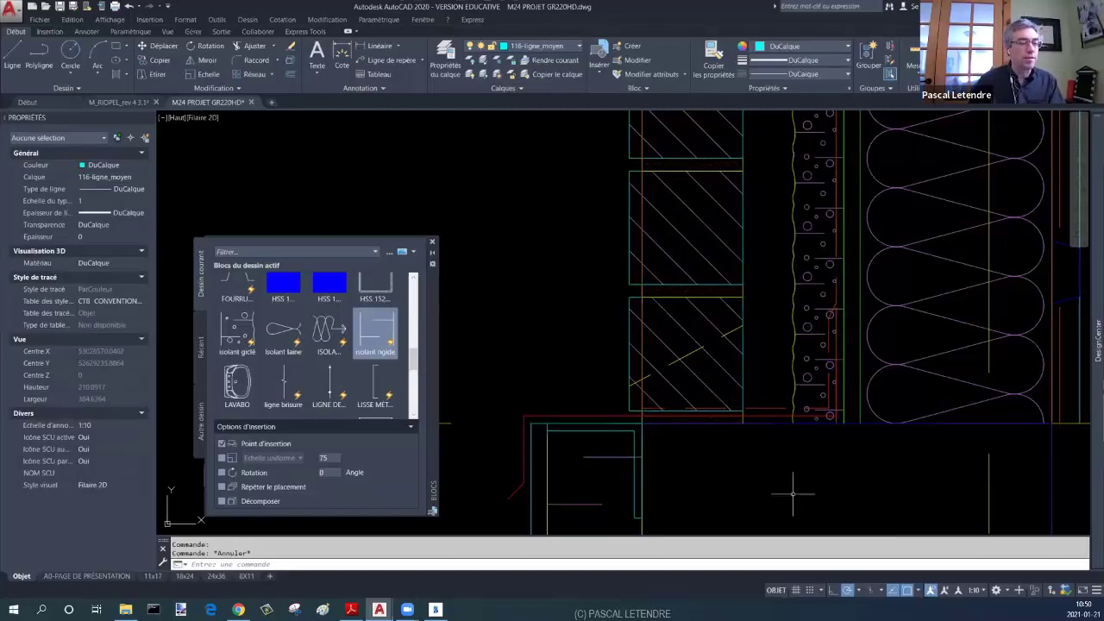
key("Escape")
left_click(834, 321)
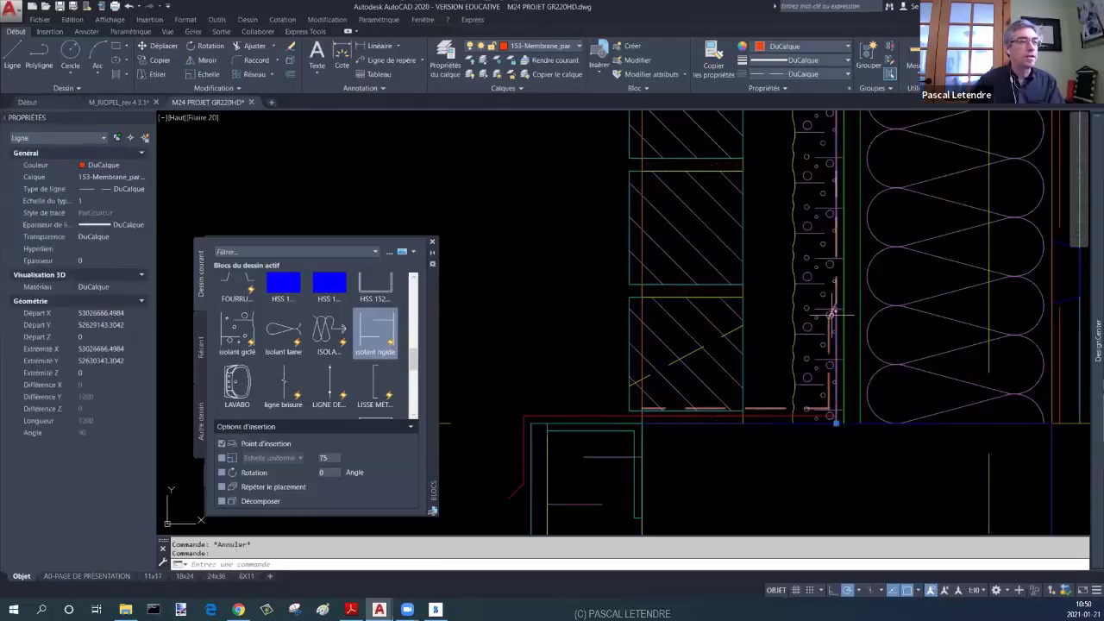
Step: Try offsetting the vertical membrane line by 6, then cancel and clear the selection
key("Escape")
type("o")
key("Return")
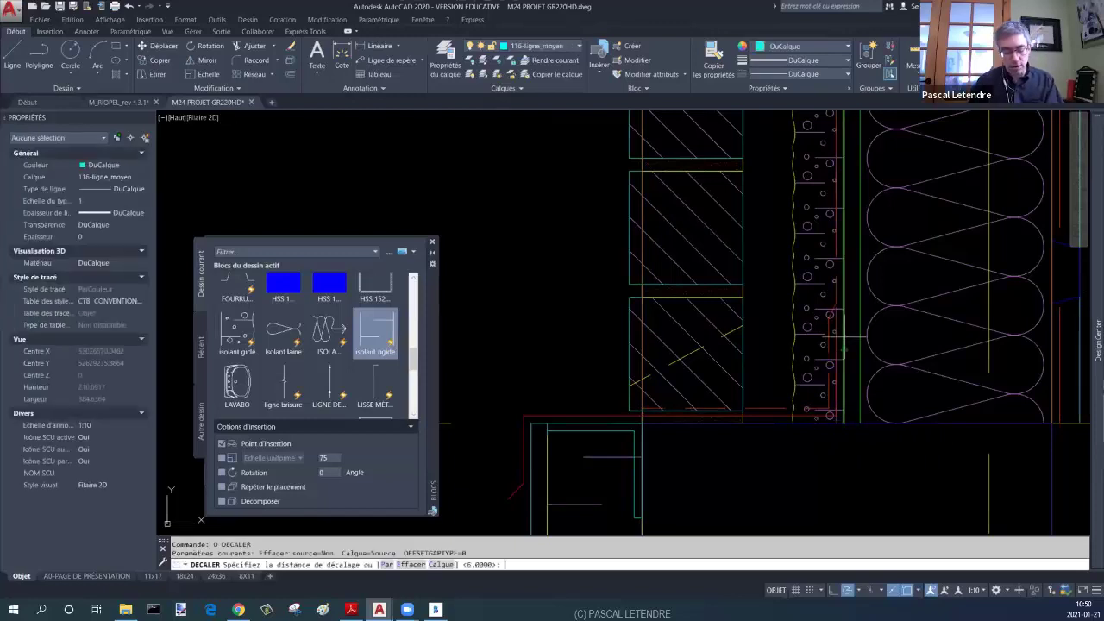
key("Return")
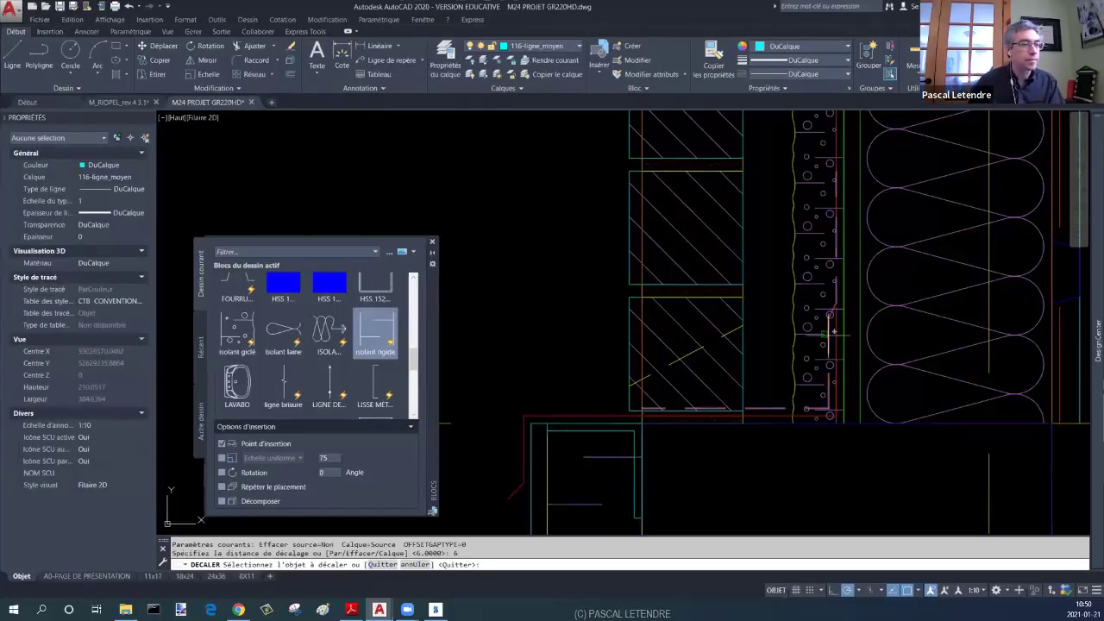
left_click(826, 215)
key("Escape")
middle_click_drag(826, 215, 821, 282)
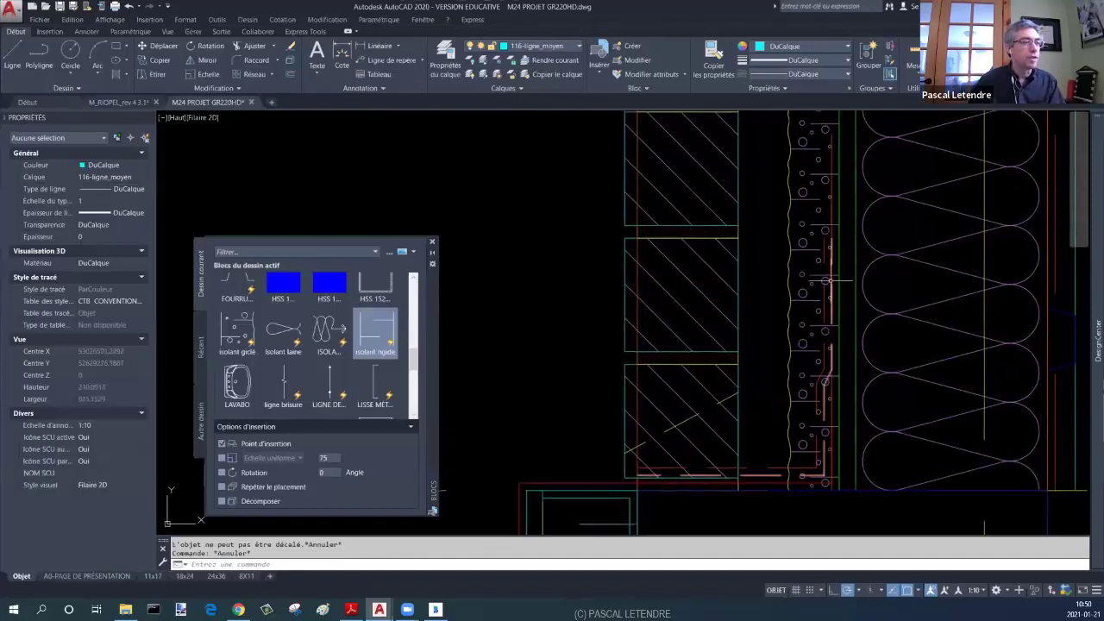
left_click(825, 264)
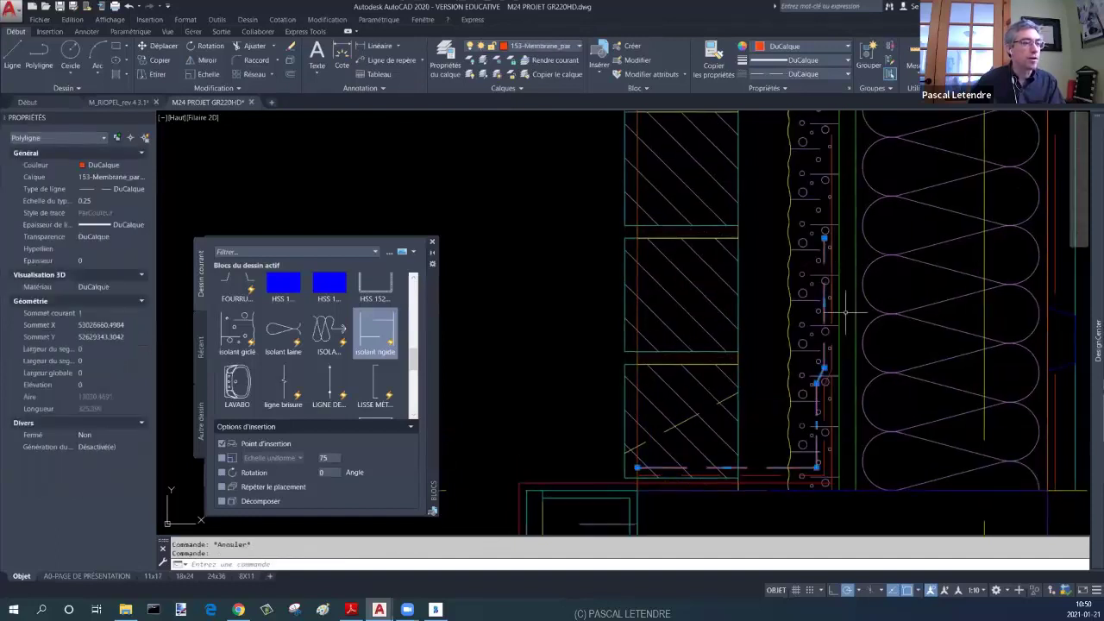
left_click(837, 422)
left_click(988, 481)
key("Escape")
Step: Draw a short diagonal jog line linking the lower membrane segment to the upper one
type("l")
key("Return")
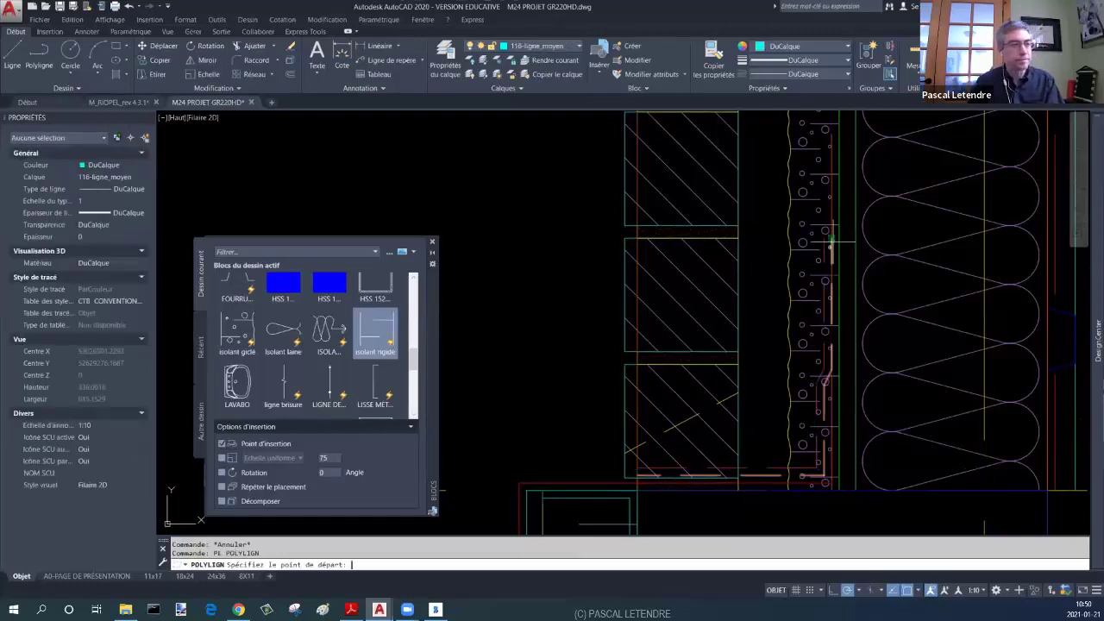
scroll(830, 242, "up", 3)
left_click(796, 310)
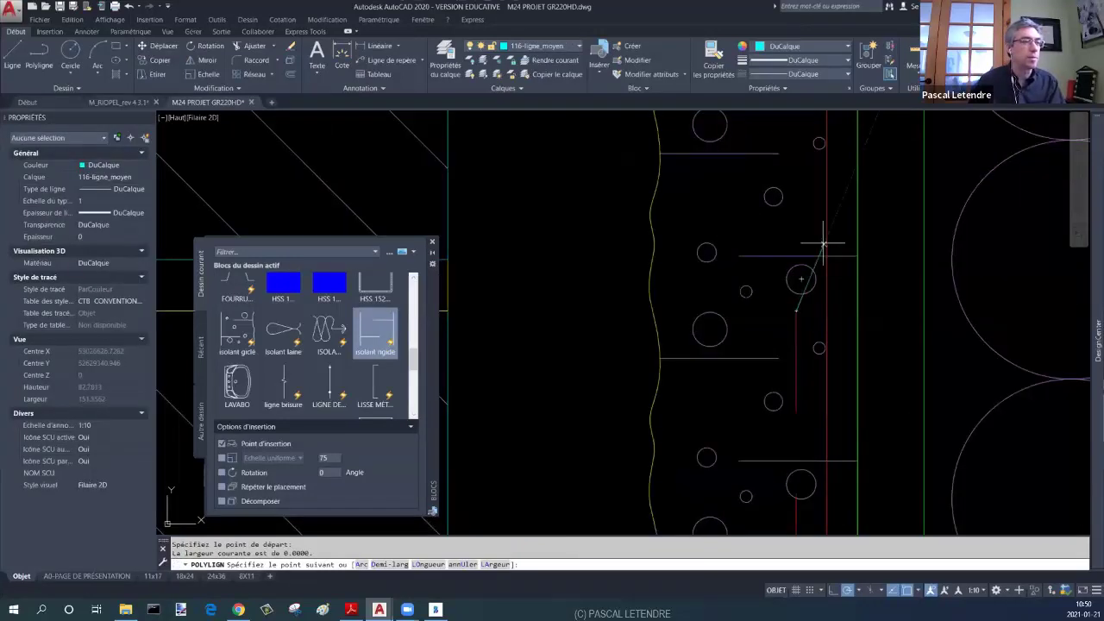
left_click(826, 239)
key("Escape")
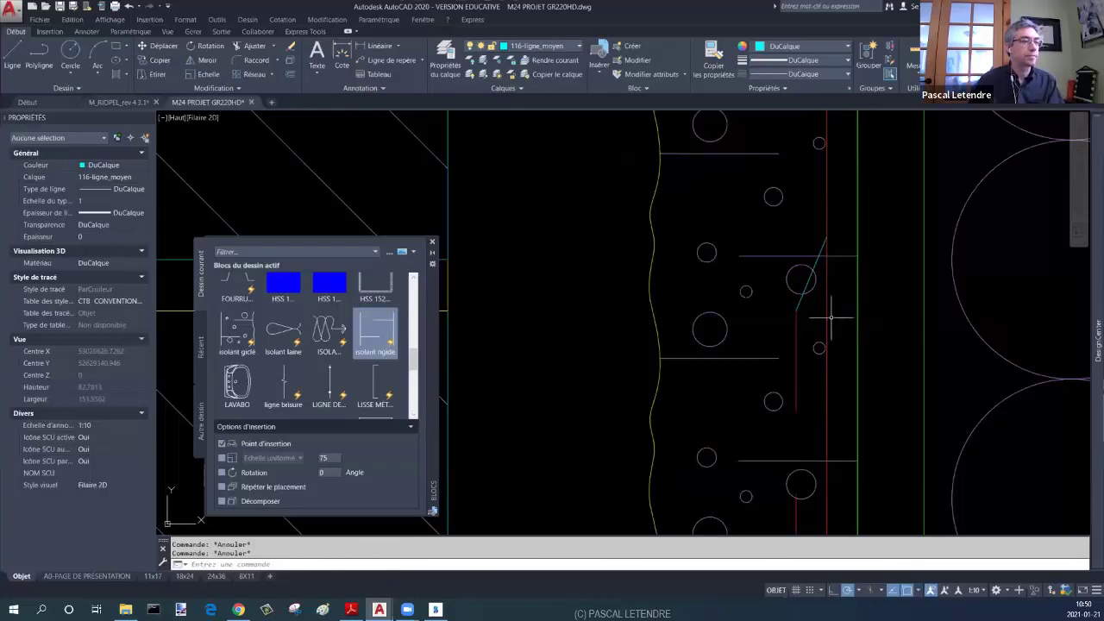
key("Return")
left_click(826, 243)
Step: Fillet the jog and vertical membrane lines into a clean corner
left_click(819, 251)
key("Return")
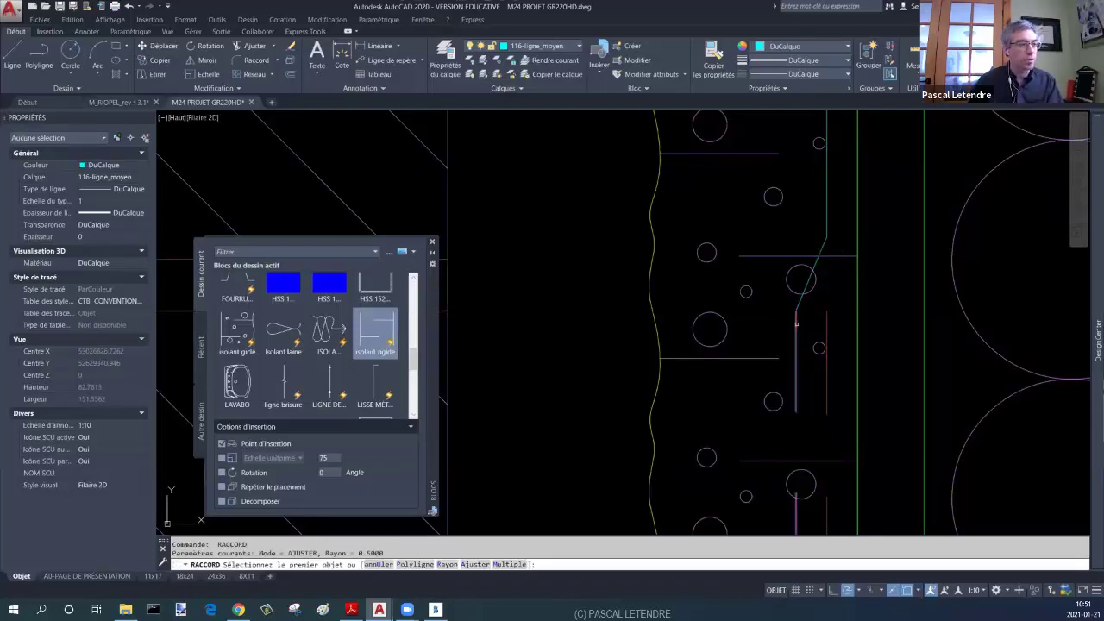
key("Escape")
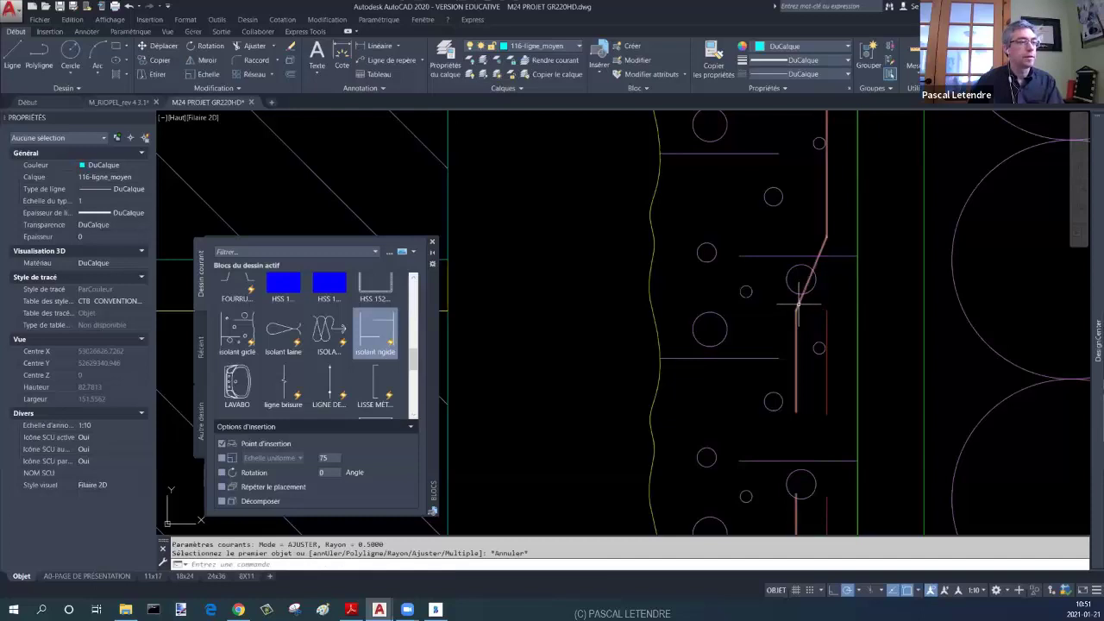
scroll(828, 362, "down", 2)
scroll(850, 440, "down", 2)
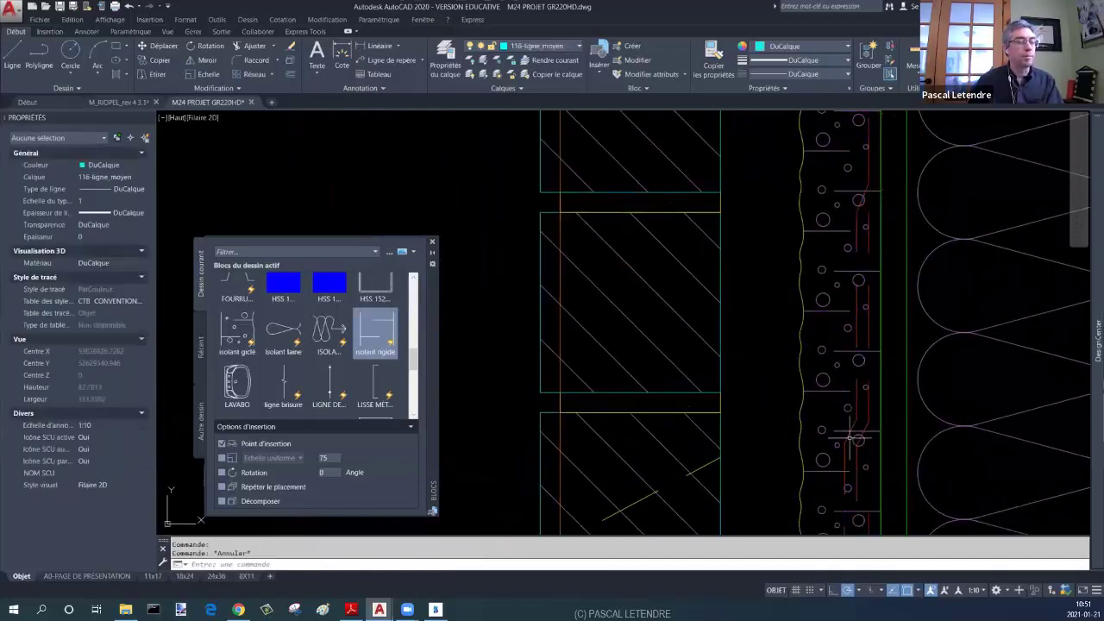
key("Escape")
middle_click_drag(849, 215, 859, 298)
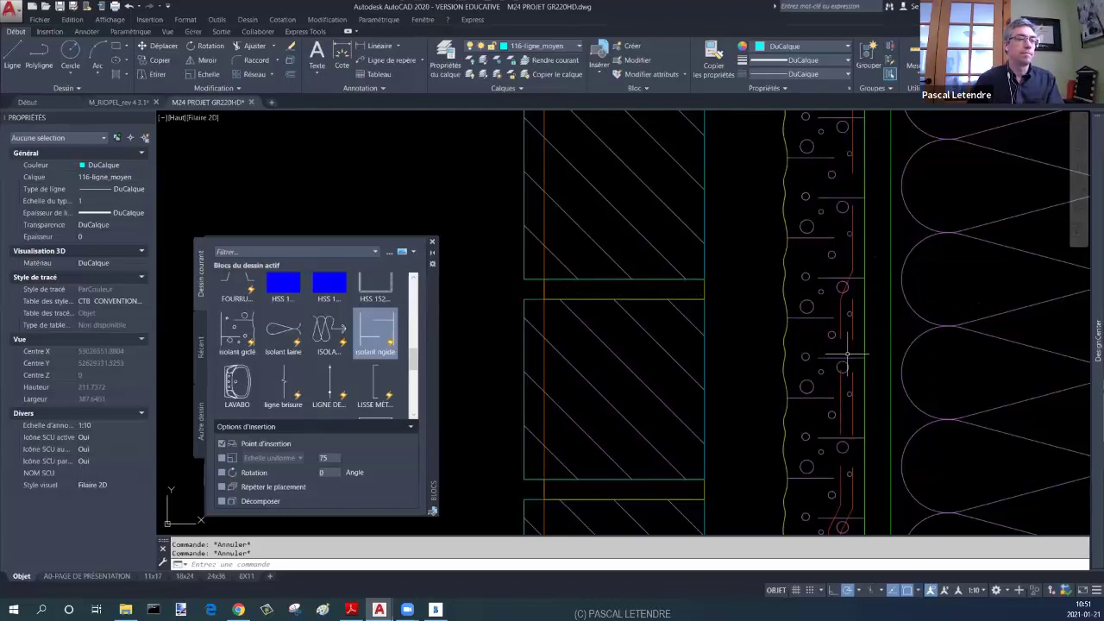
Step: Attempt to trim the membrane against the insulation outline with AJUSTER, then cancel
type("aj")
key("Return")
key("Return")
key("Escape")
key("Return")
key("Escape")
key("Escape")
key("Return")
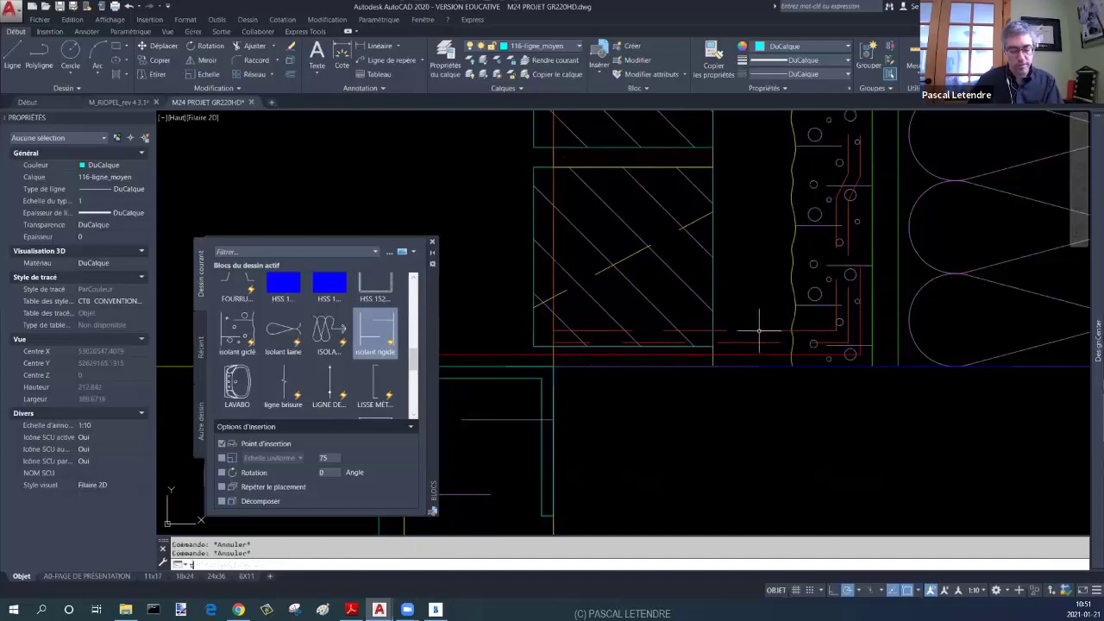
key("Return")
key("Escape")
key("Return")
left_click(801, 329)
key("Return")
key("Escape")
Step: Erase the stray line near the slab junction
left_click(693, 330)
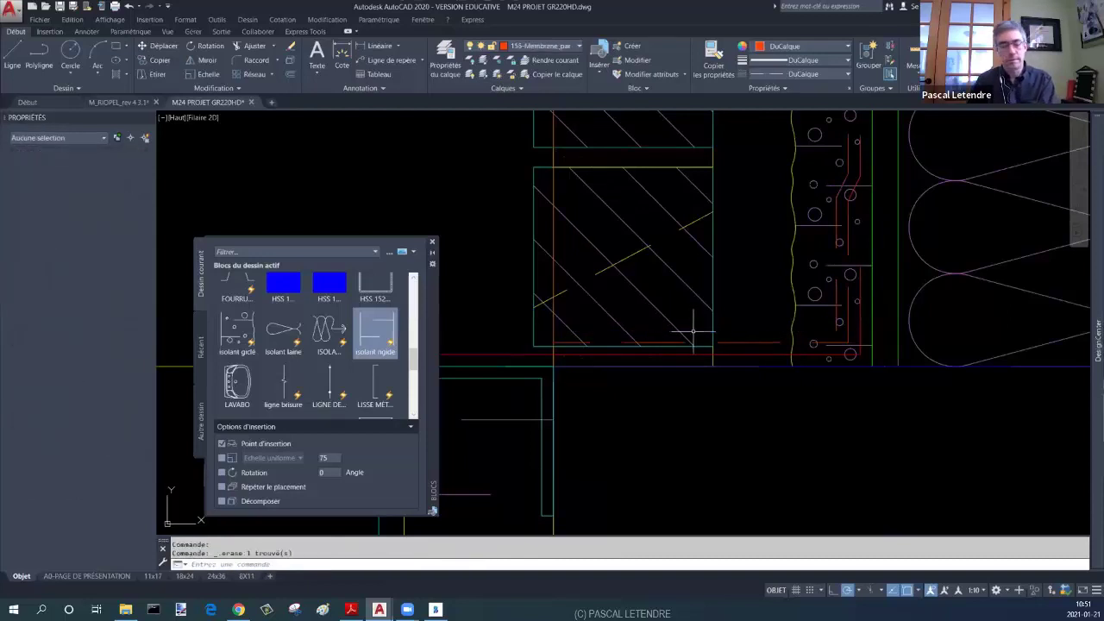
key("Delete")
scroll(787, 343, "down", 2)
middle_click_drag(795, 263, 783, 361)
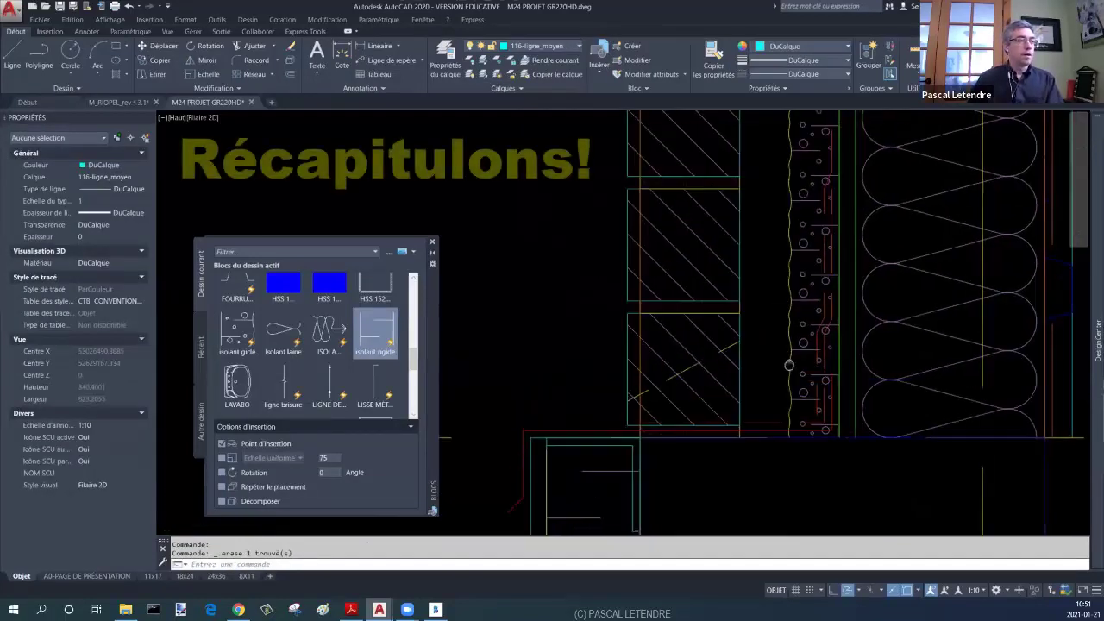
key("Escape")
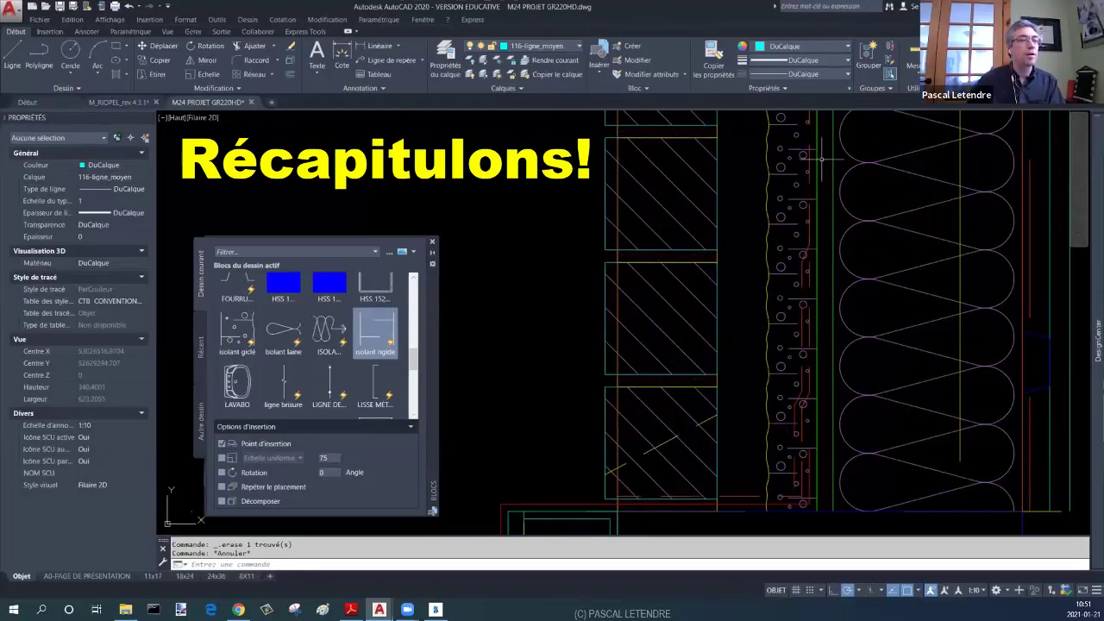
key("Escape")
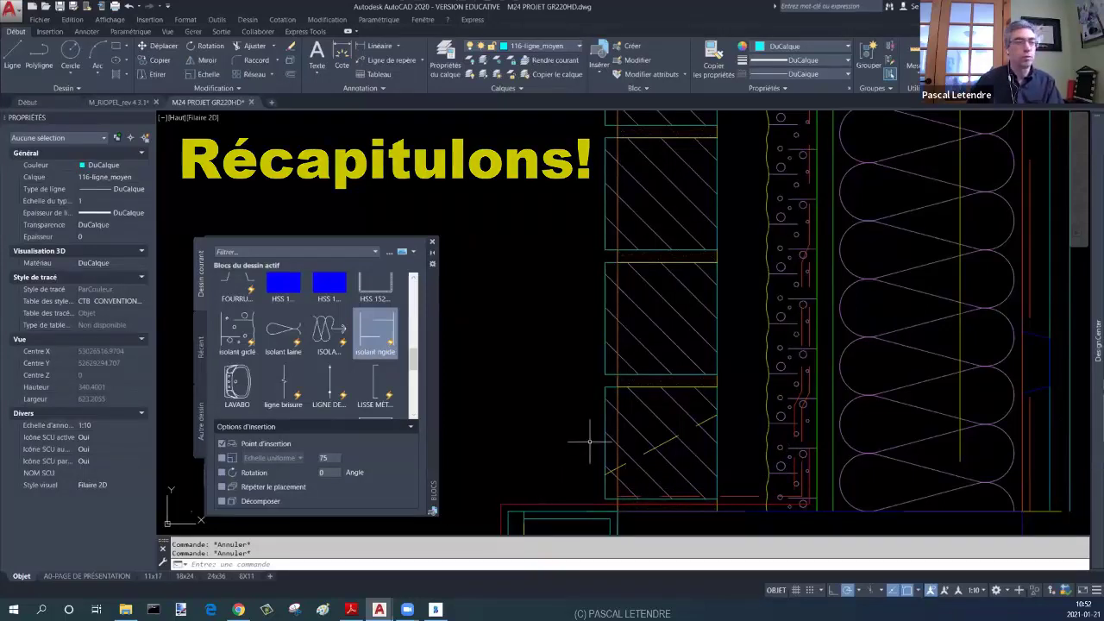
scroll(592, 444, "down", 3)
middle_click_drag(744, 369, 657, 369)
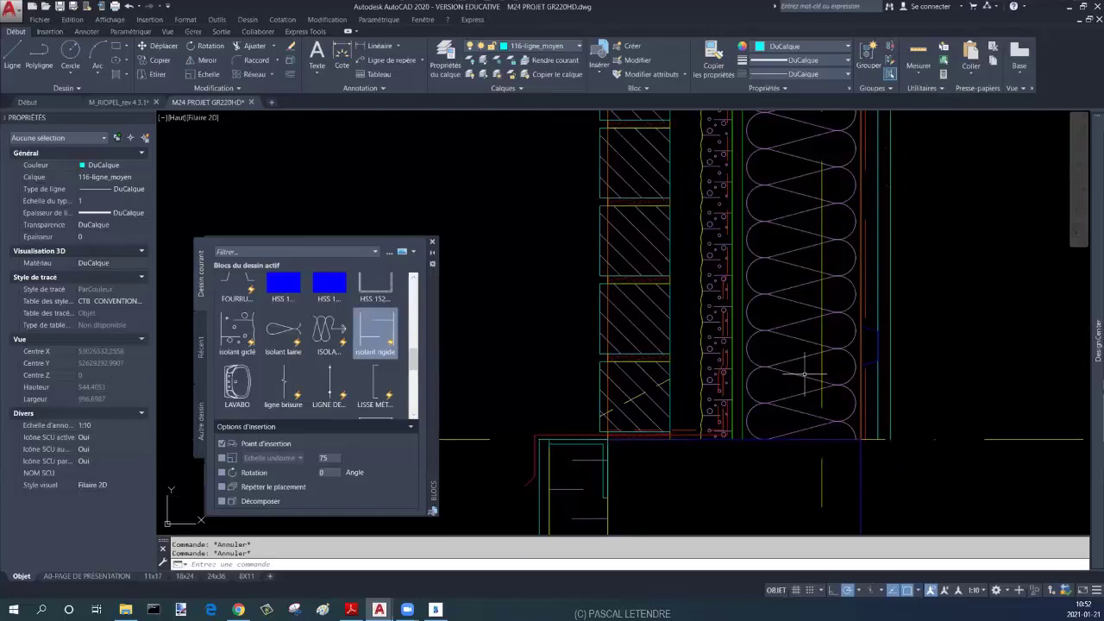
Step: Check the membrane's linetype scale and try stretching the insulation block's grip, then cancel
left_click(721, 358)
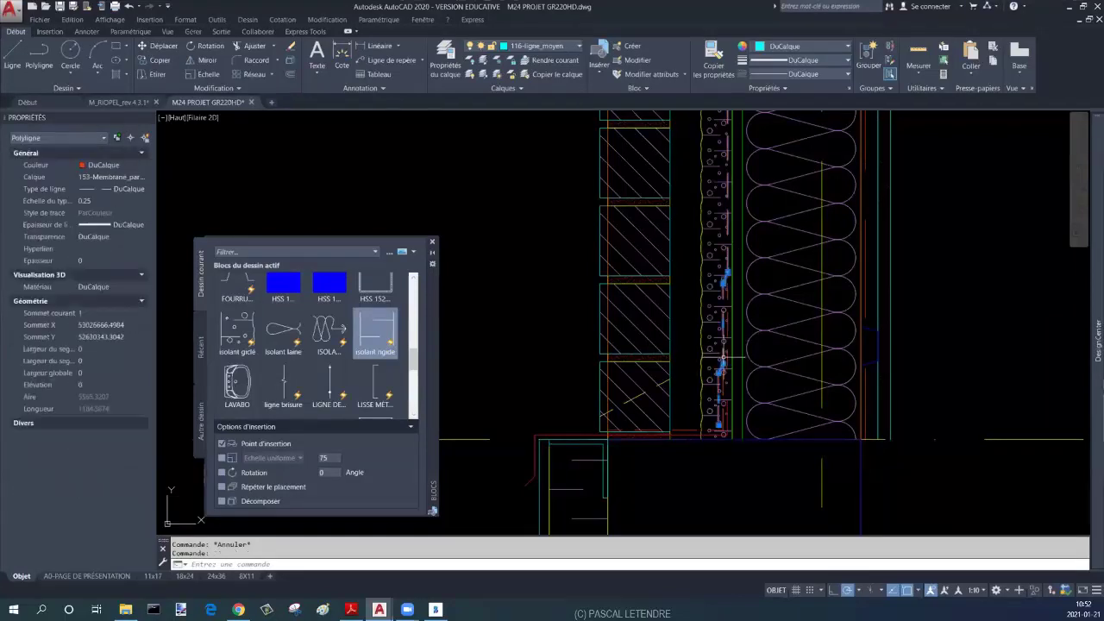
left_click(104, 201)
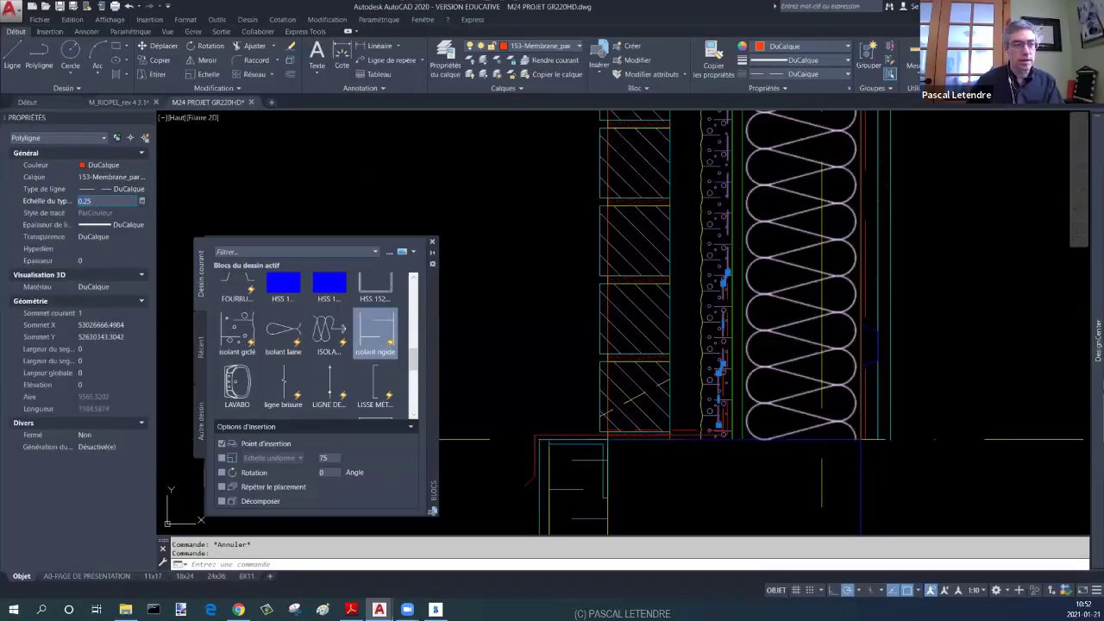
key("Escape")
key("Escape")
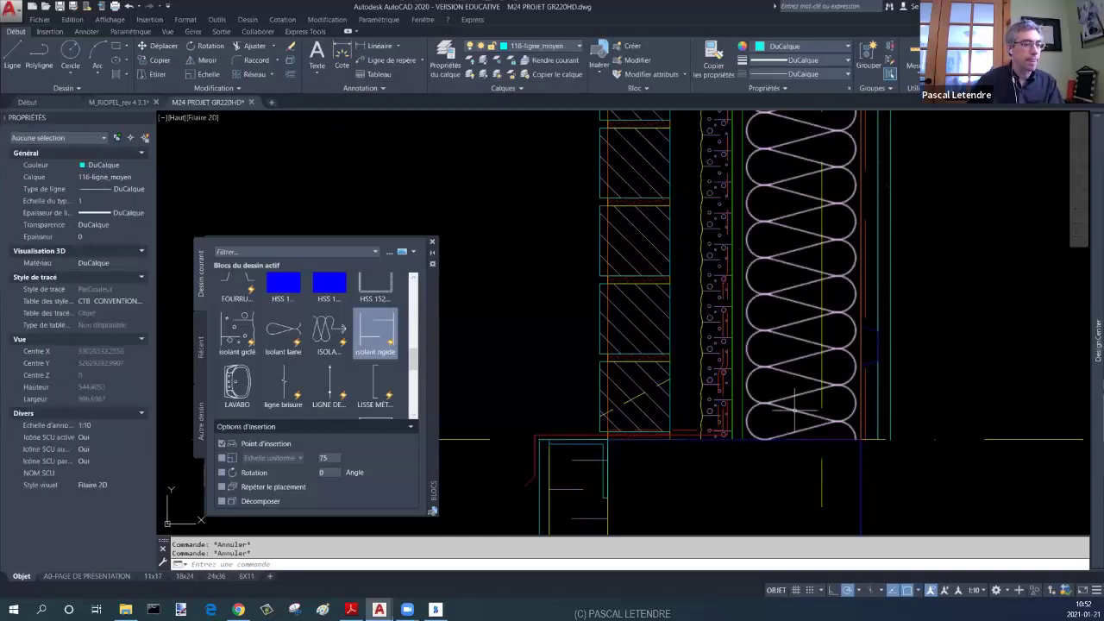
left_click(794, 410)
left_click(854, 438)
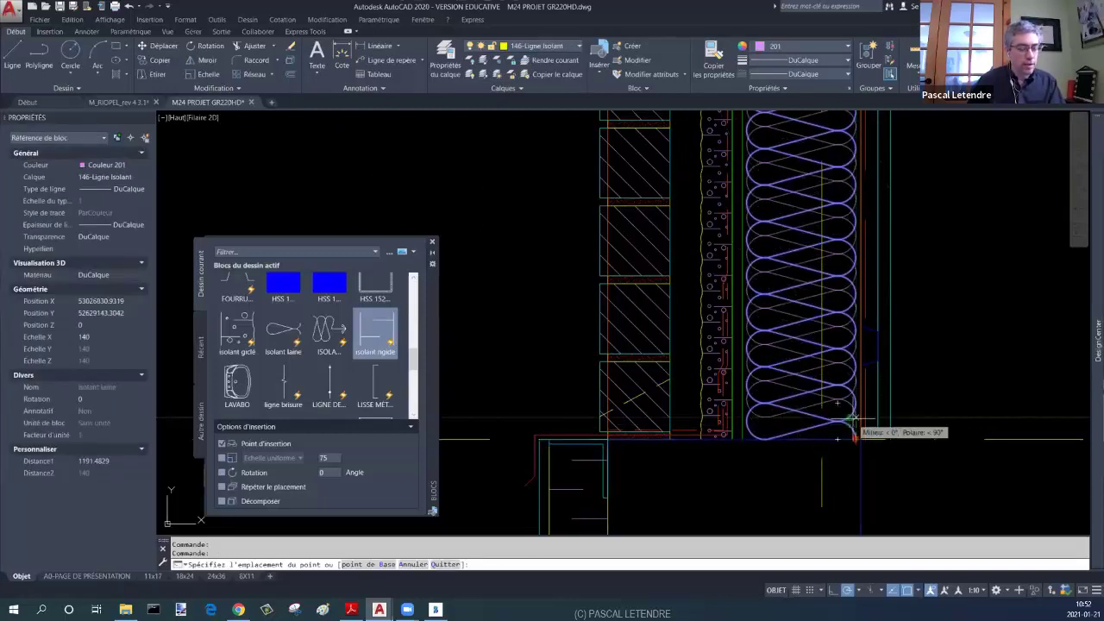
type("12")
key("Escape")
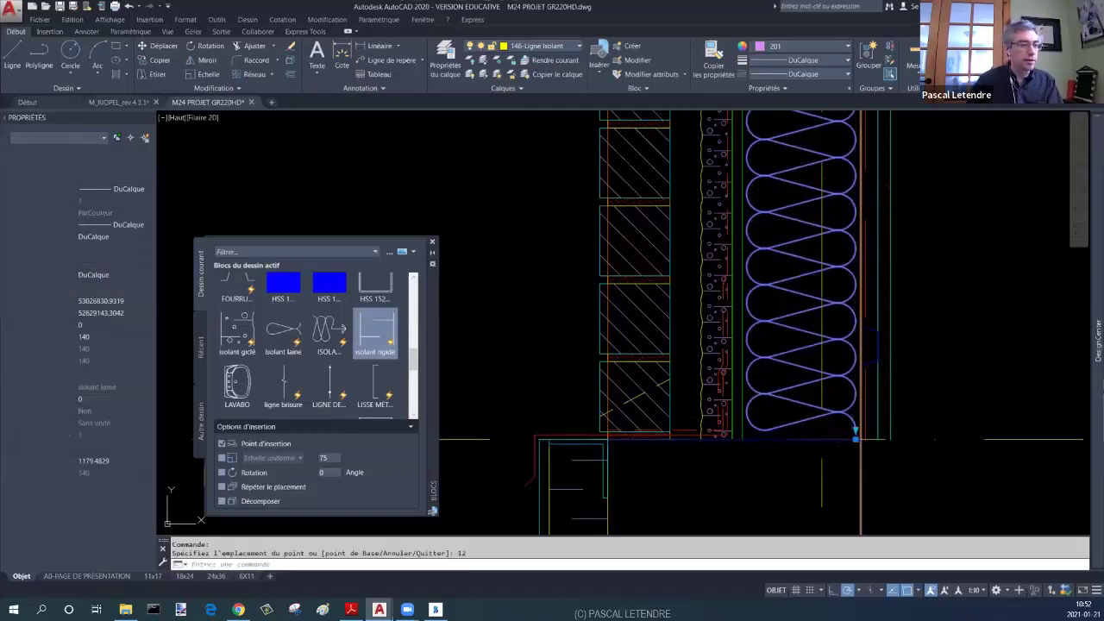
key("Escape")
Step: Cancel a block insertion, pan to the slab junction, and start a new polyline
type("i")
key("Return")
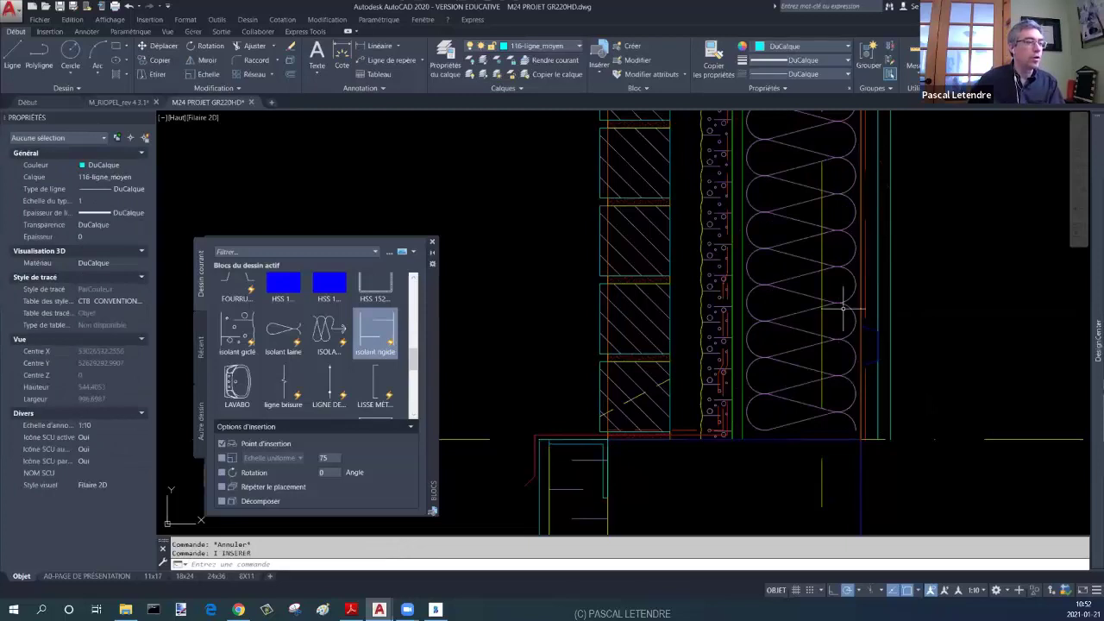
key("Escape")
middle_click_drag(799, 417, 731, 387)
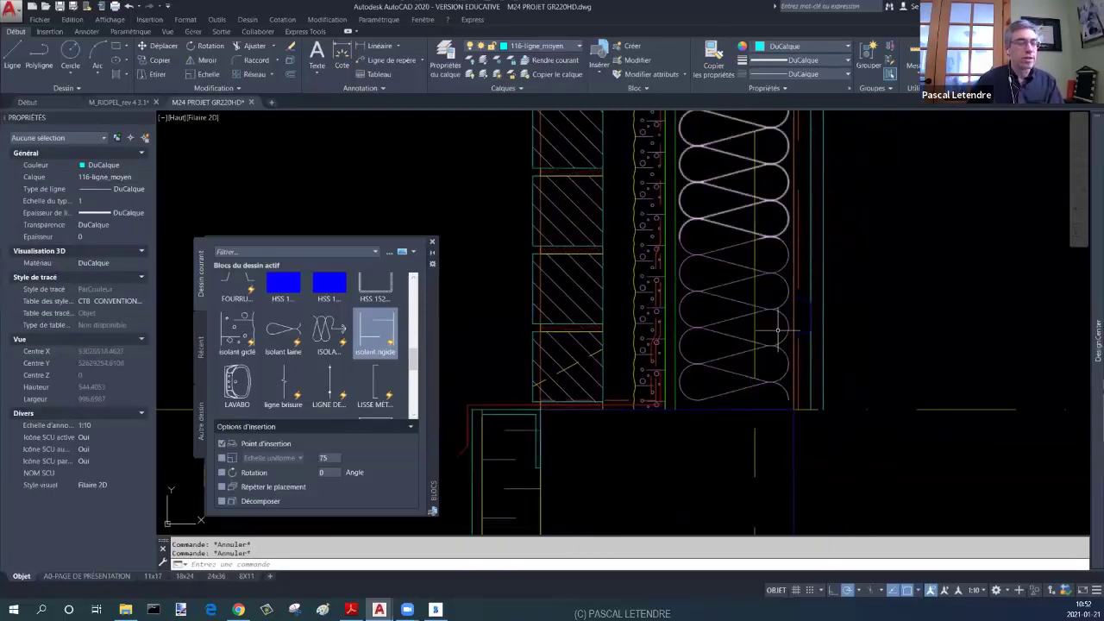
type("pl")
key("Return")
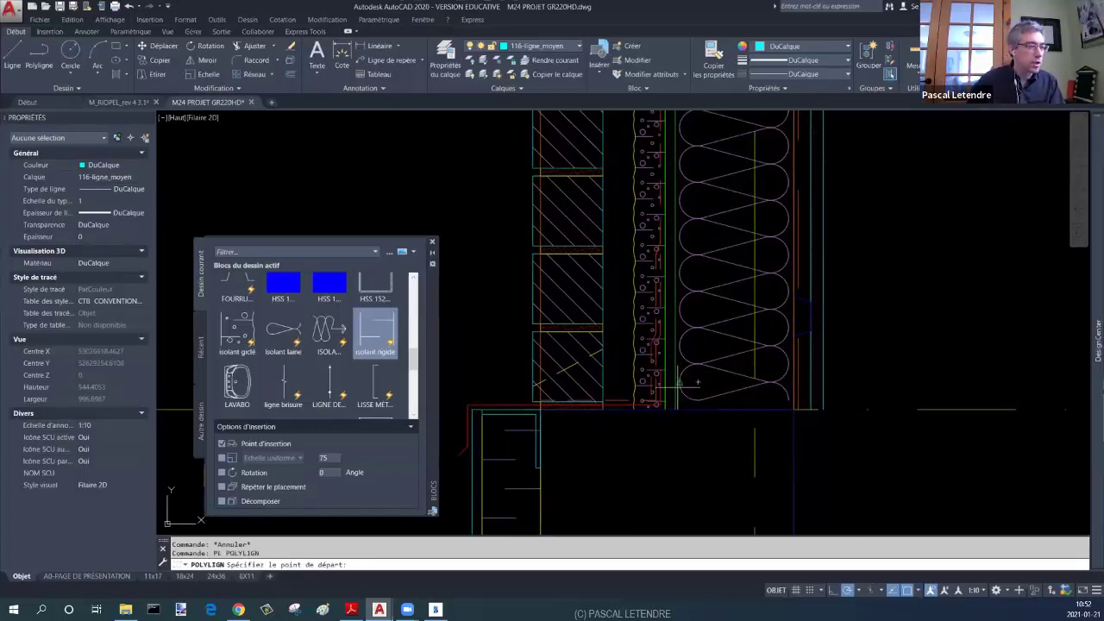
Step: Draw a U-shaped polyline around the insulation base, starting 40 from its corner via the From snap
right_click(679, 386, "shift")
left_click(707, 155)
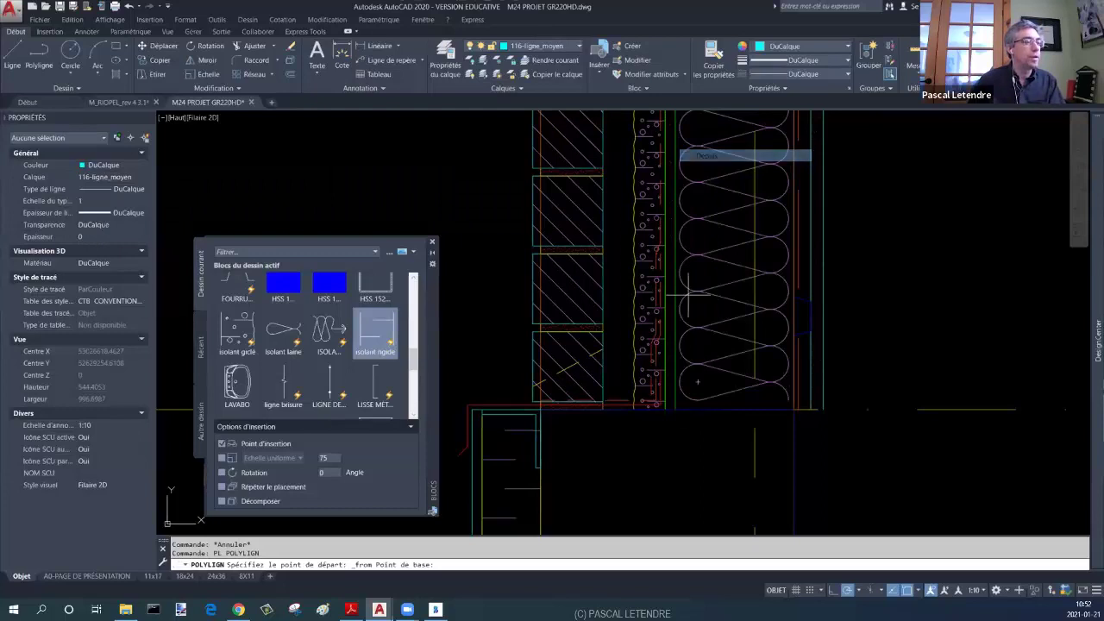
left_click(675, 411)
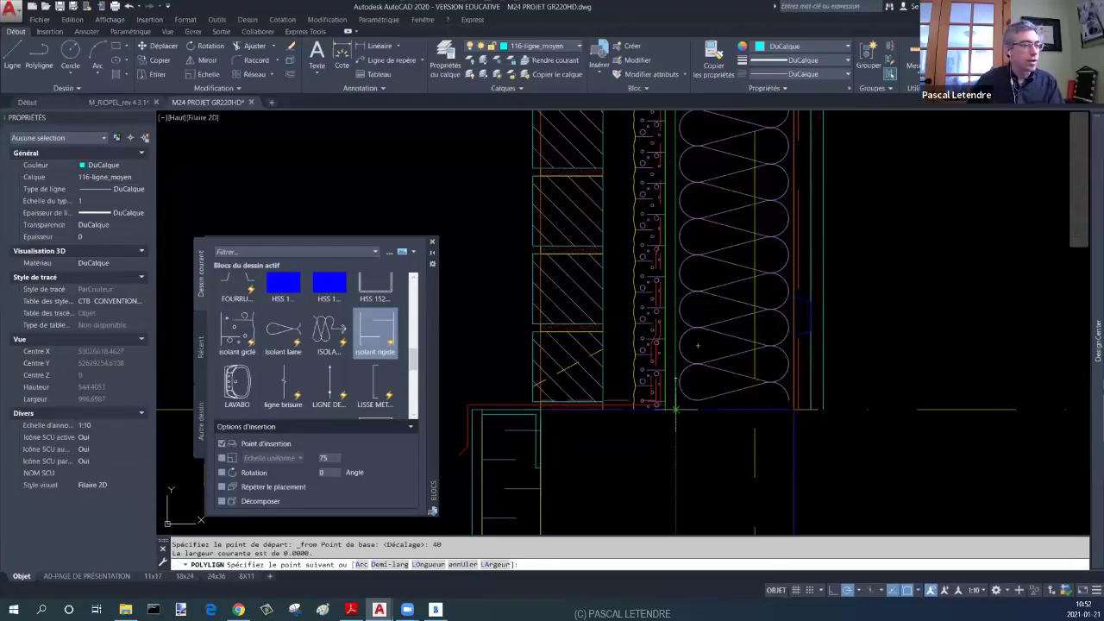
key("Return")
left_click(793, 408)
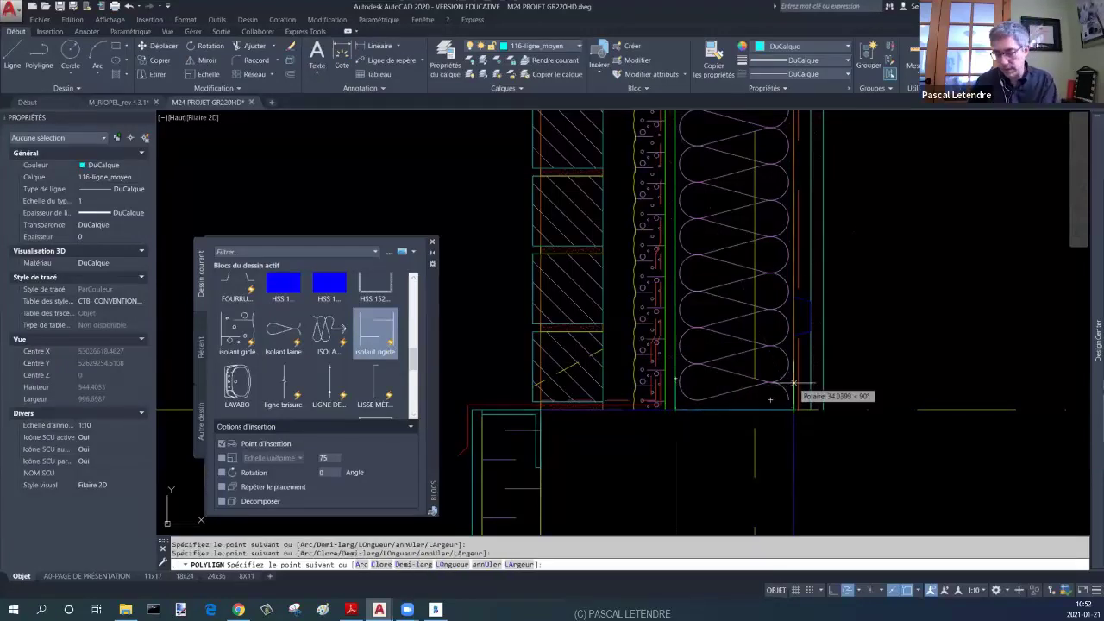
type("40")
key("Escape")
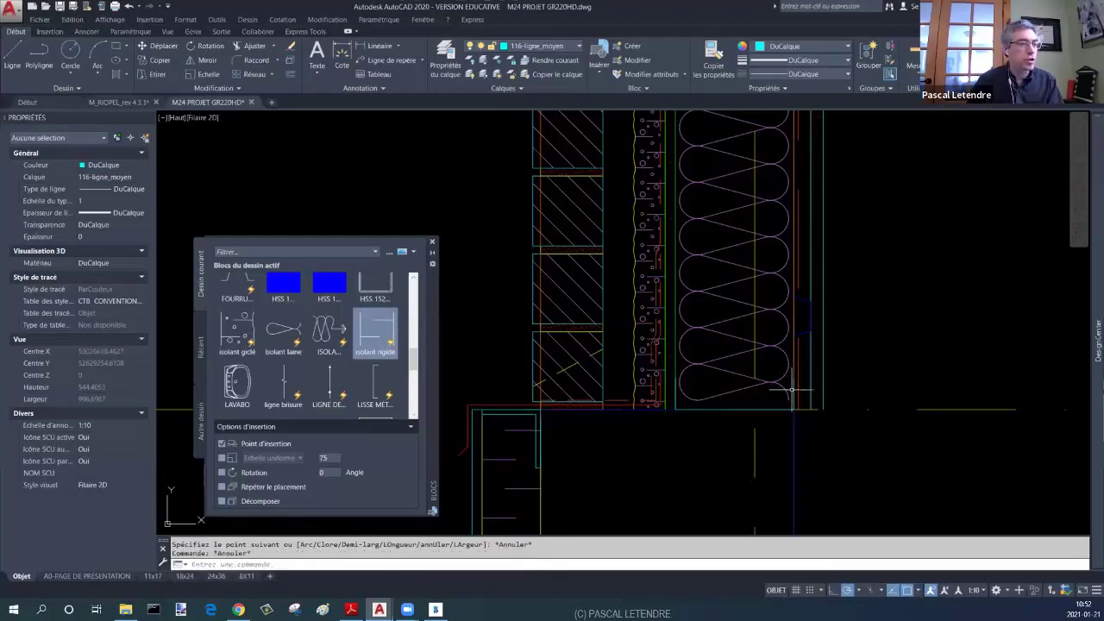
Step: Check the new outline's layer, then try offsetting it by 3 and cancel both attempts
left_click(791, 391)
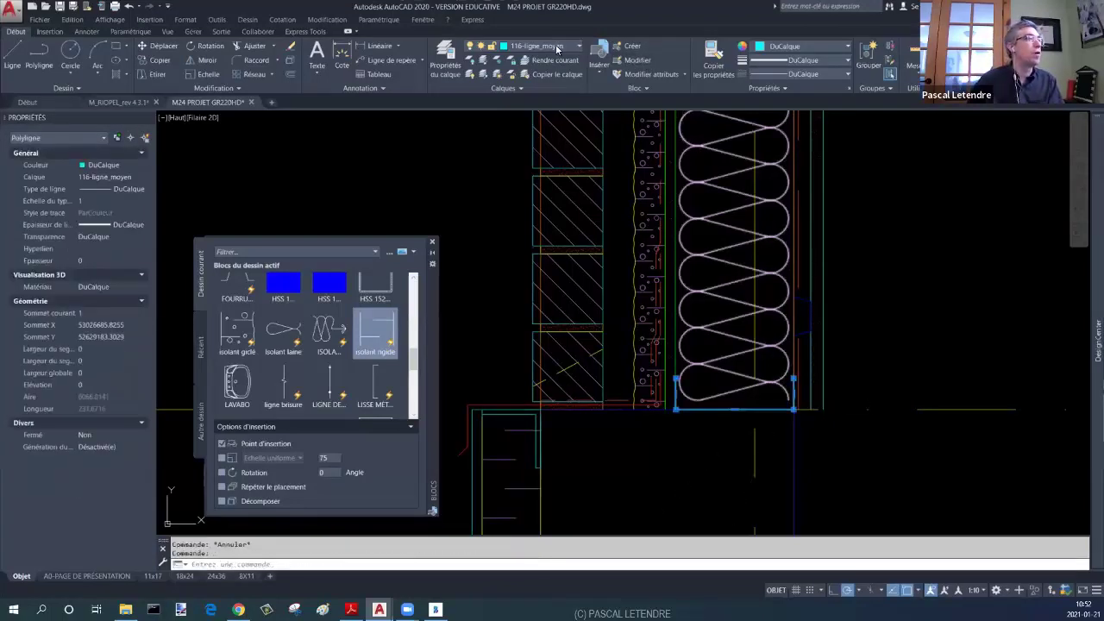
left_click(557, 50)
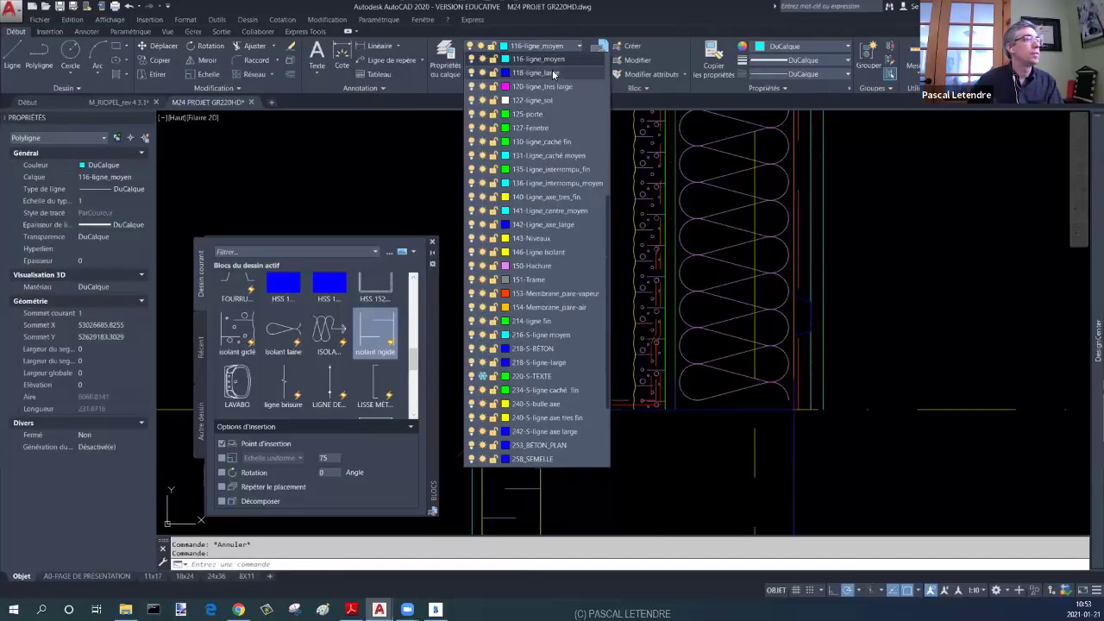
key("Escape")
key("Escape")
type("o")
key("Return")
type("3")
key("Return")
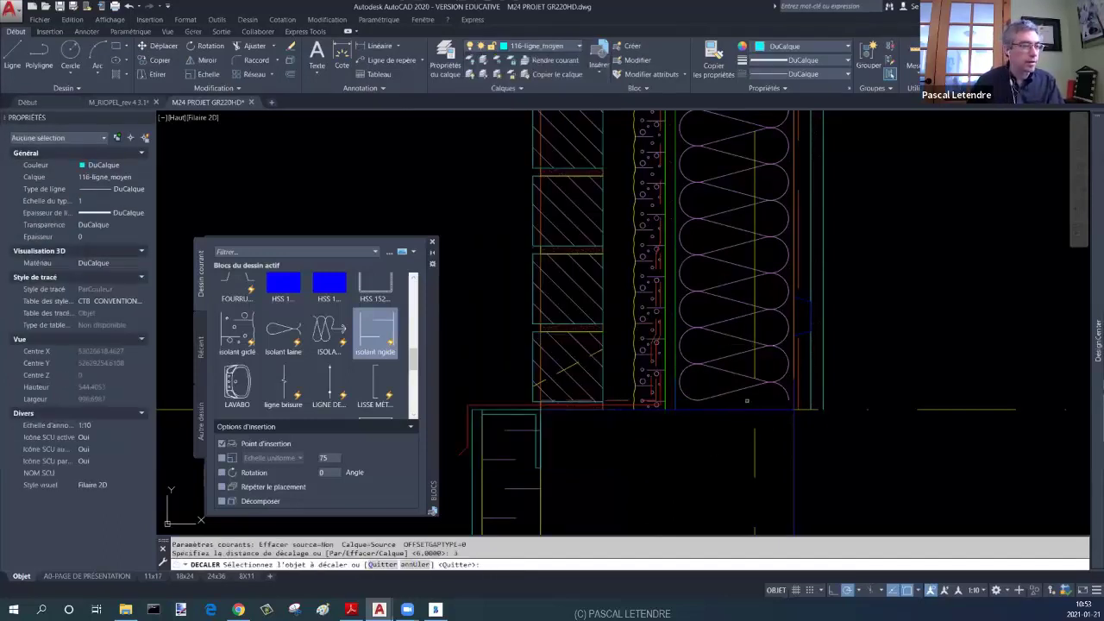
key("Escape")
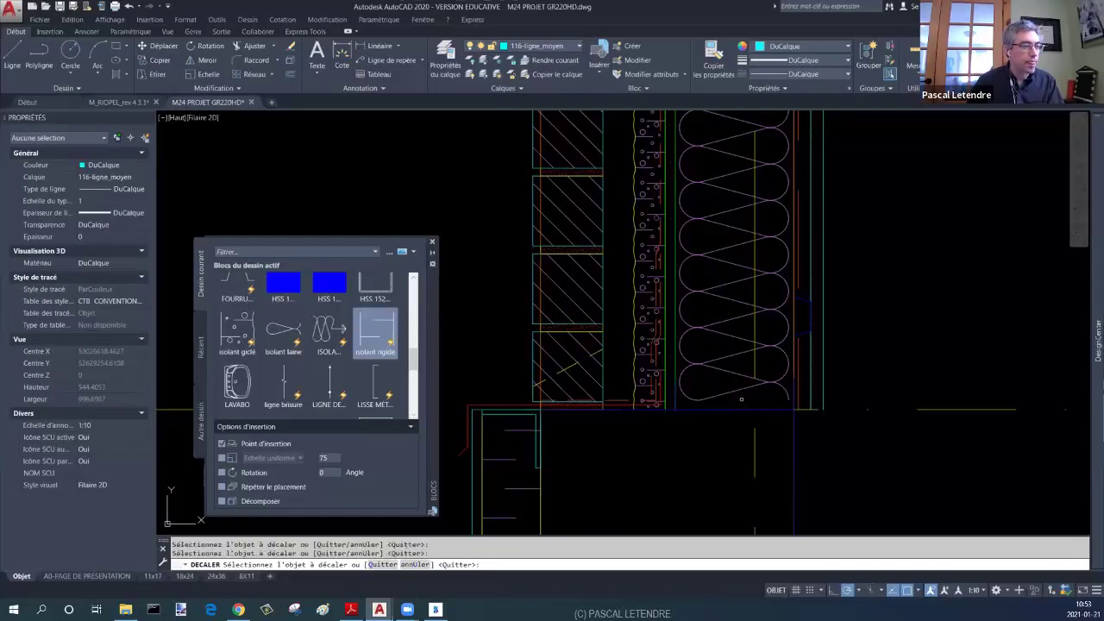
key("Return")
type("3")
key("Return")
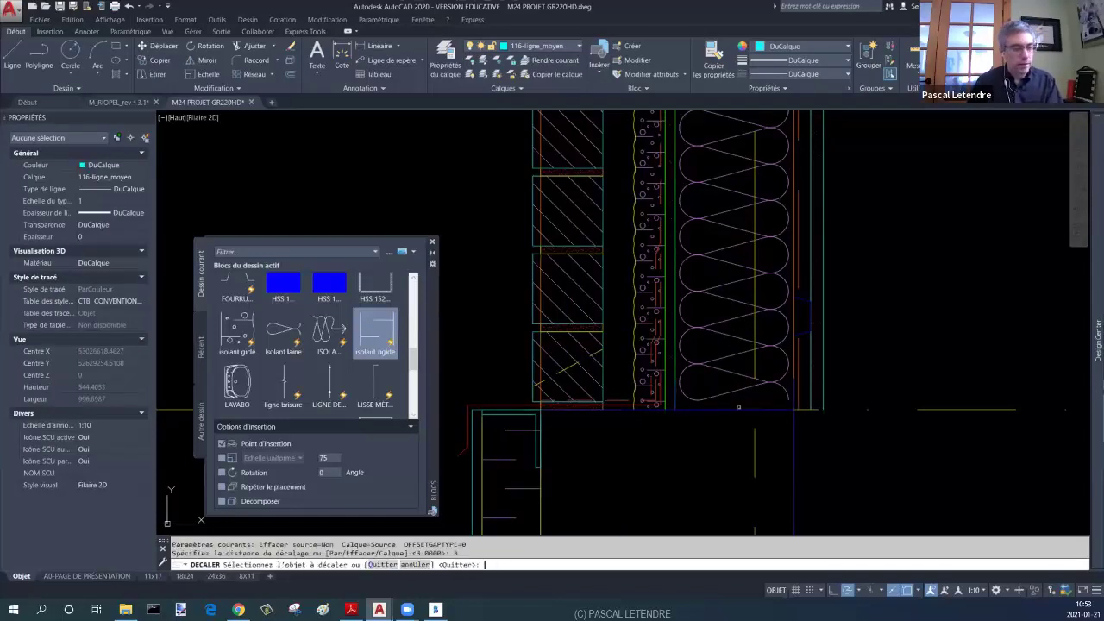
key("Escape")
Step: Start moving the insulation outline with DEPLACER, picking it and a base point
left_click(739, 410)
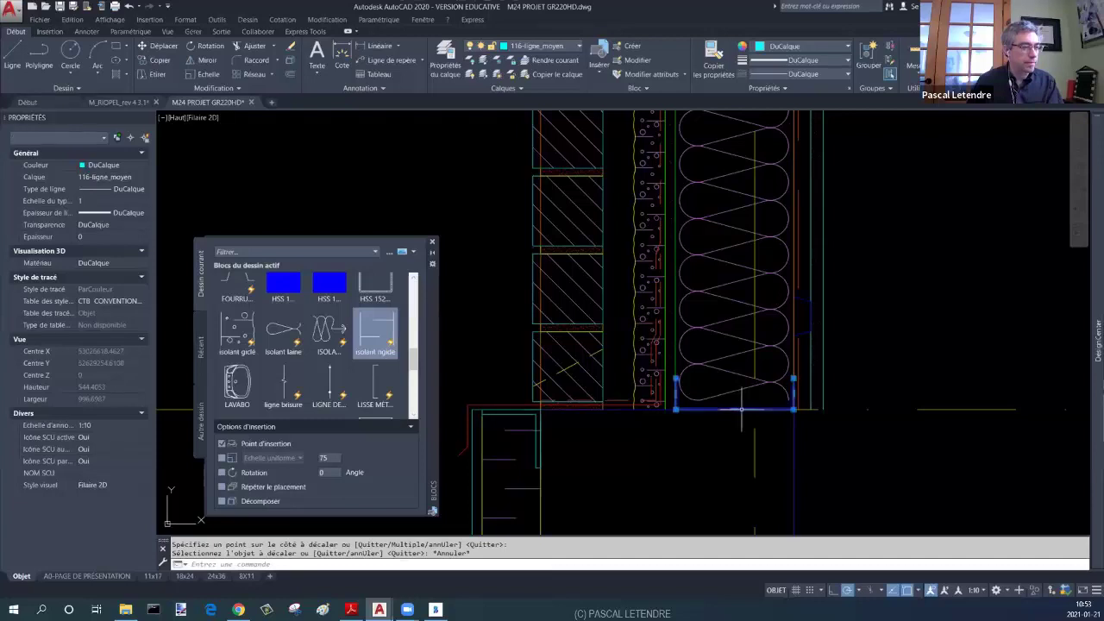
key("Escape")
scroll(755, 410, "up", 1)
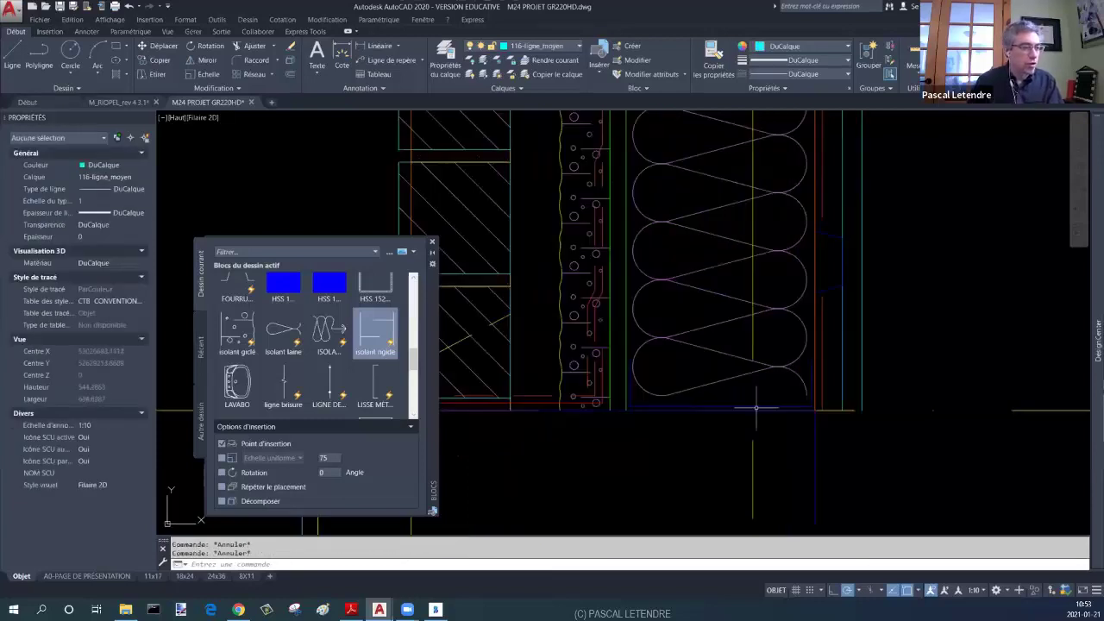
scroll(756, 410, "up", 1)
type("de")
key("Return")
left_click(759, 406)
key("Return")
left_click(758, 405)
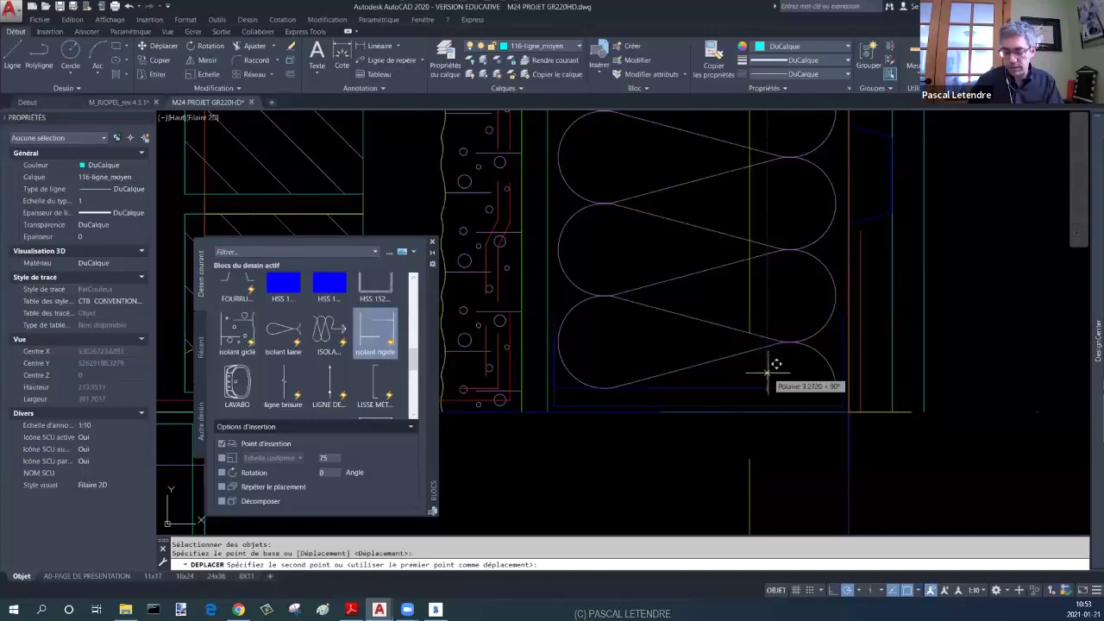
Step: Shift the outline up 9, then draw a polyline from a two-point midpoint to the insulation's left side
key("Escape")
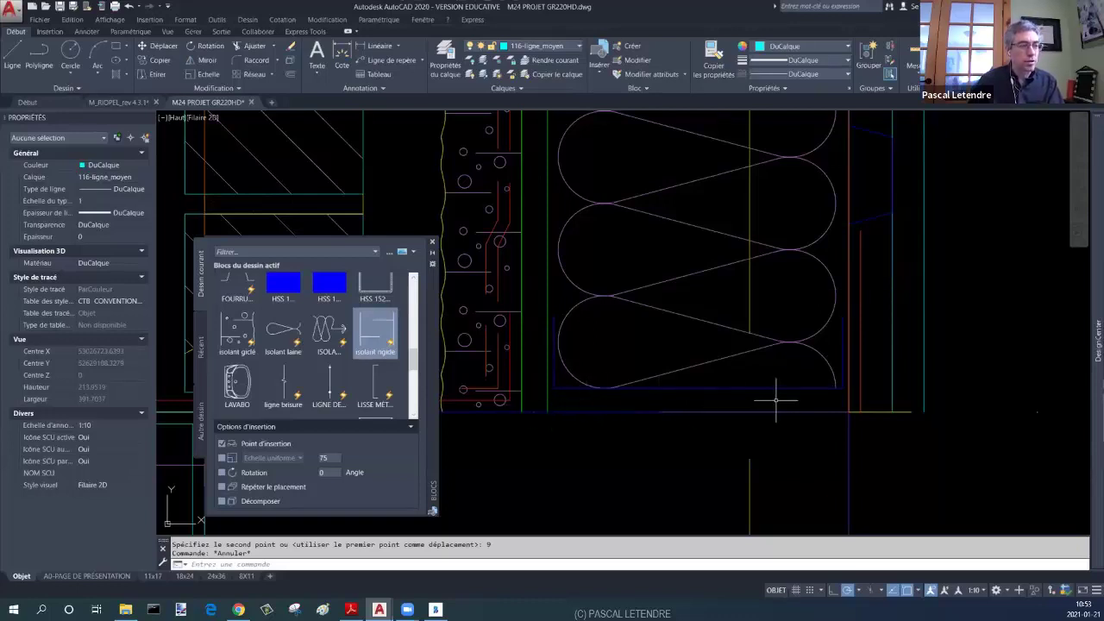
type("pl")
key("Return")
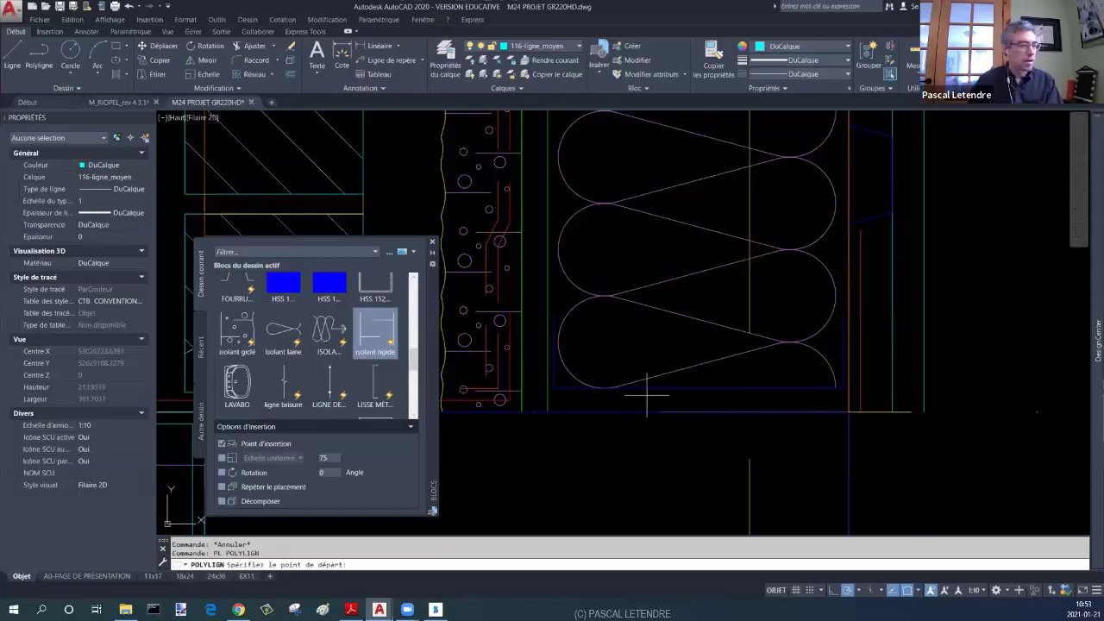
right_click(558, 407, "shift")
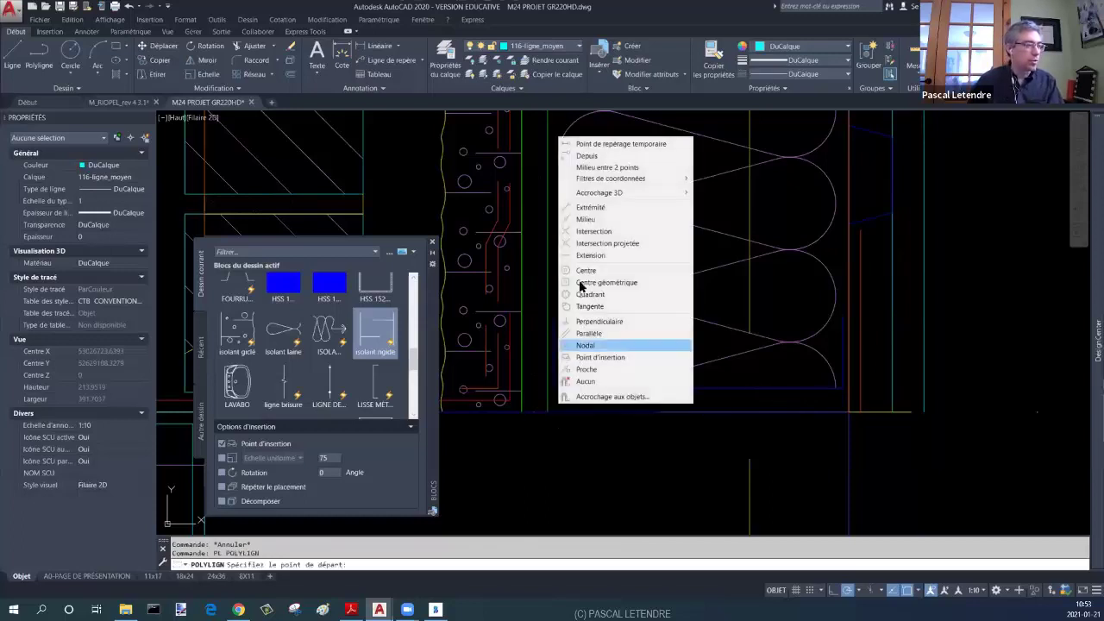
left_click(603, 166)
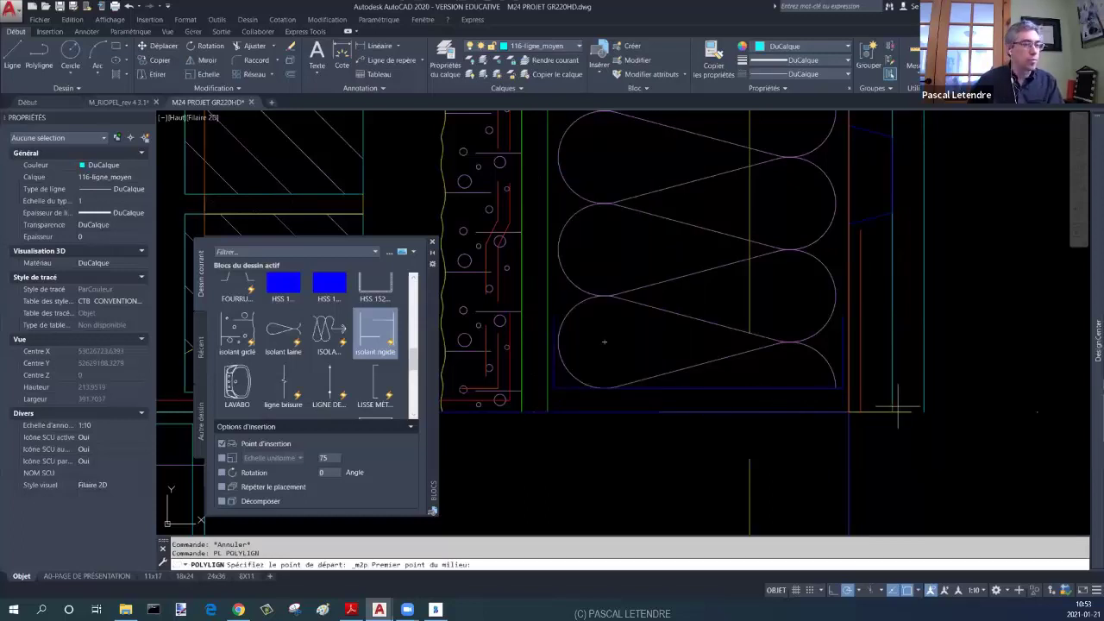
left_click(842, 388)
left_click(846, 410)
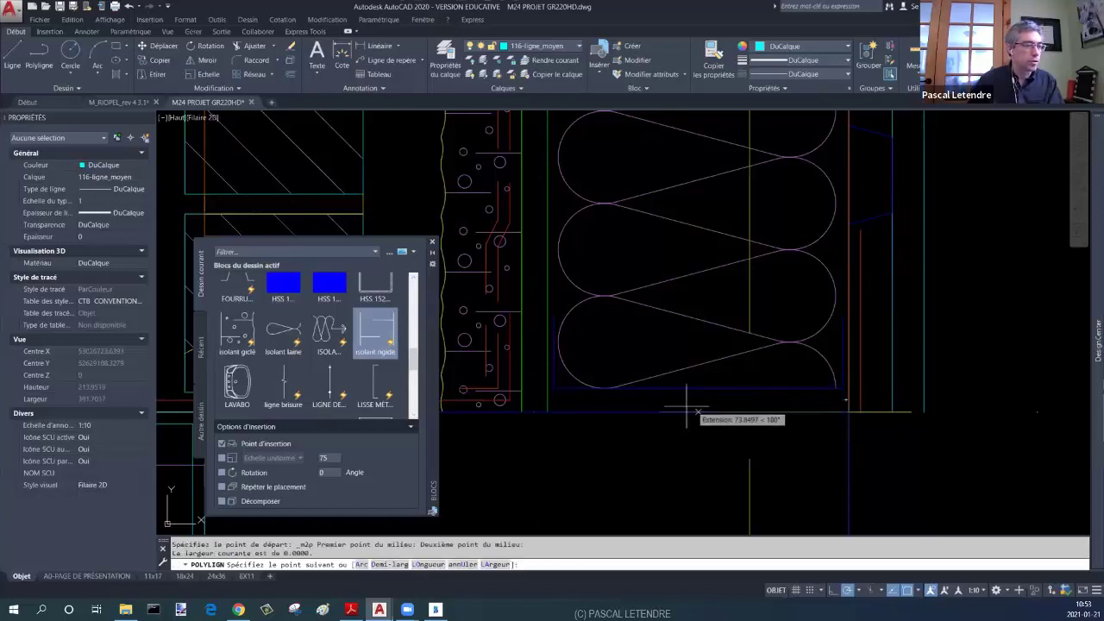
left_click(565, 399)
key("Escape")
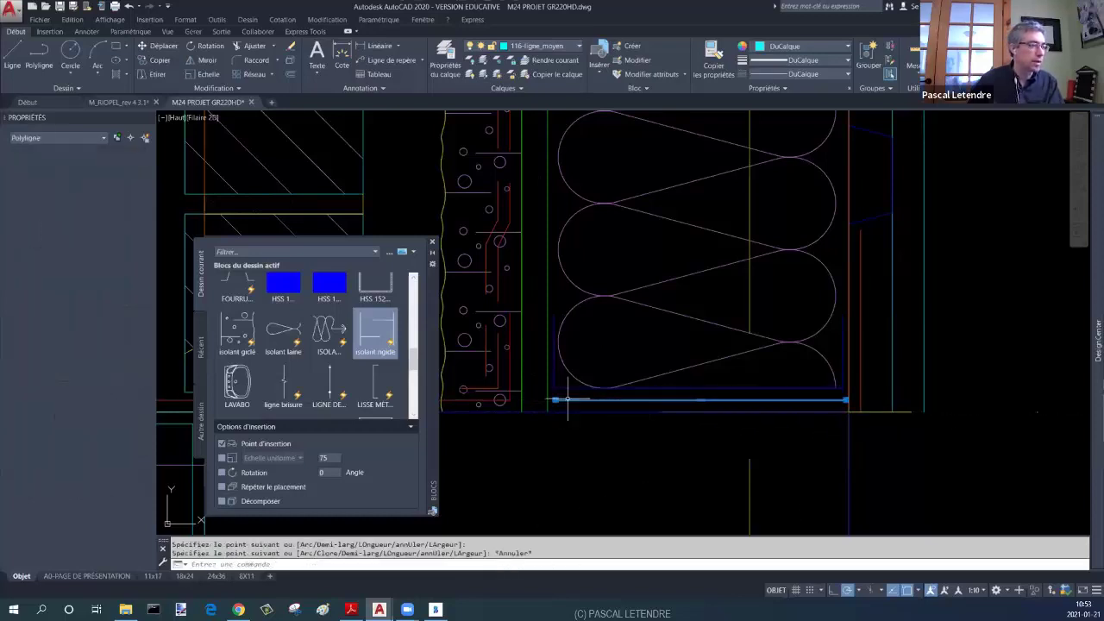
Step: Match the new line's properties to the red dashed membrane line
left_click(720, 57)
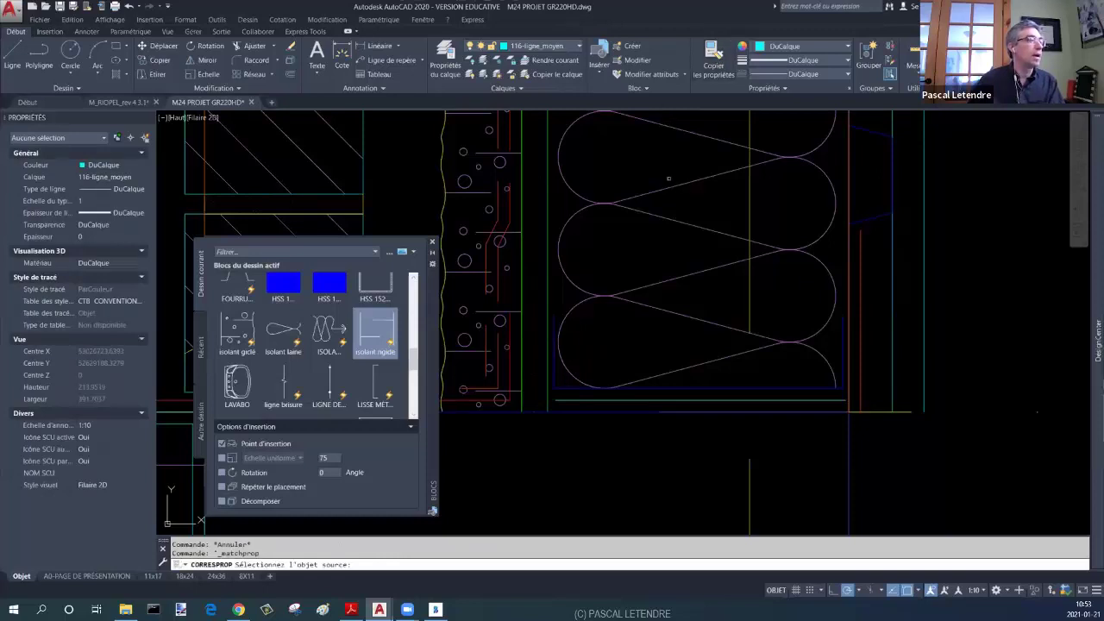
left_click(493, 259)
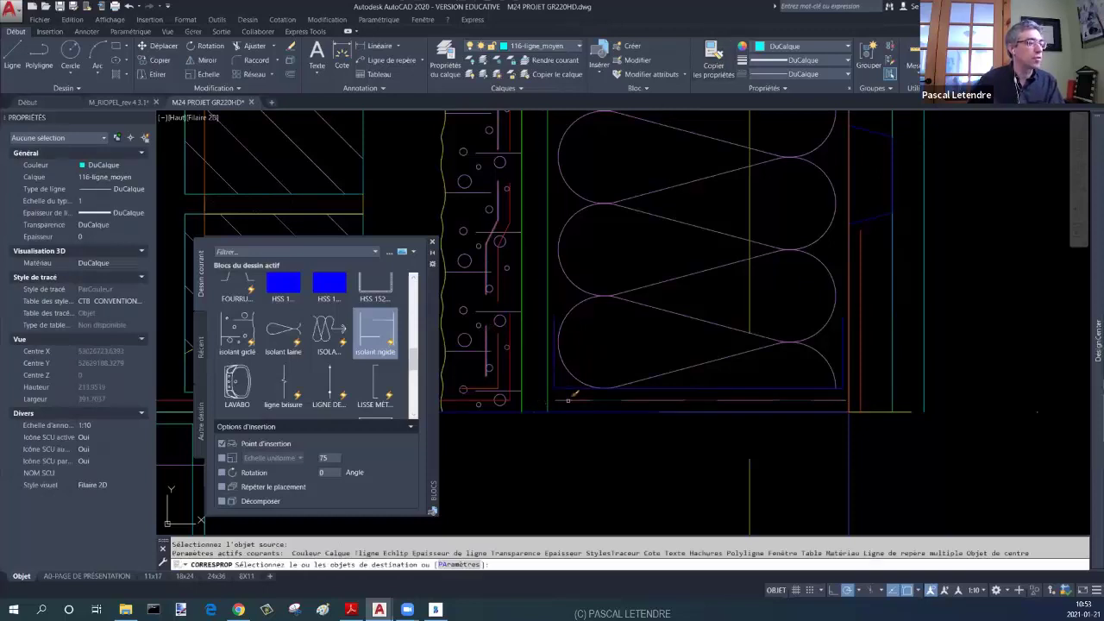
key("Escape")
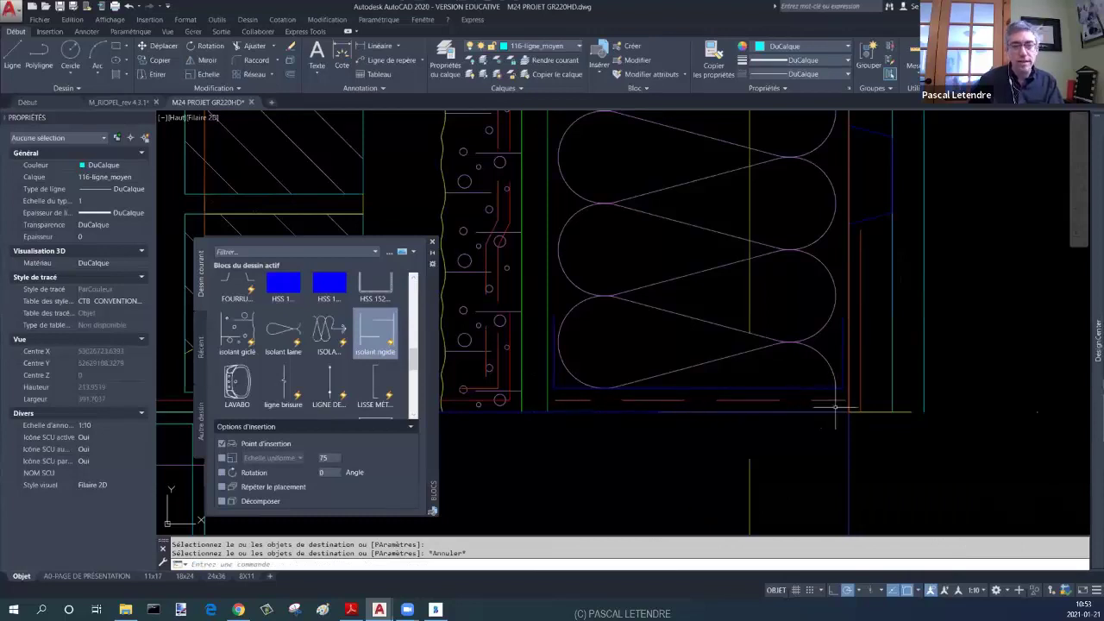
scroll(852, 401, "down", 1)
key("Escape")
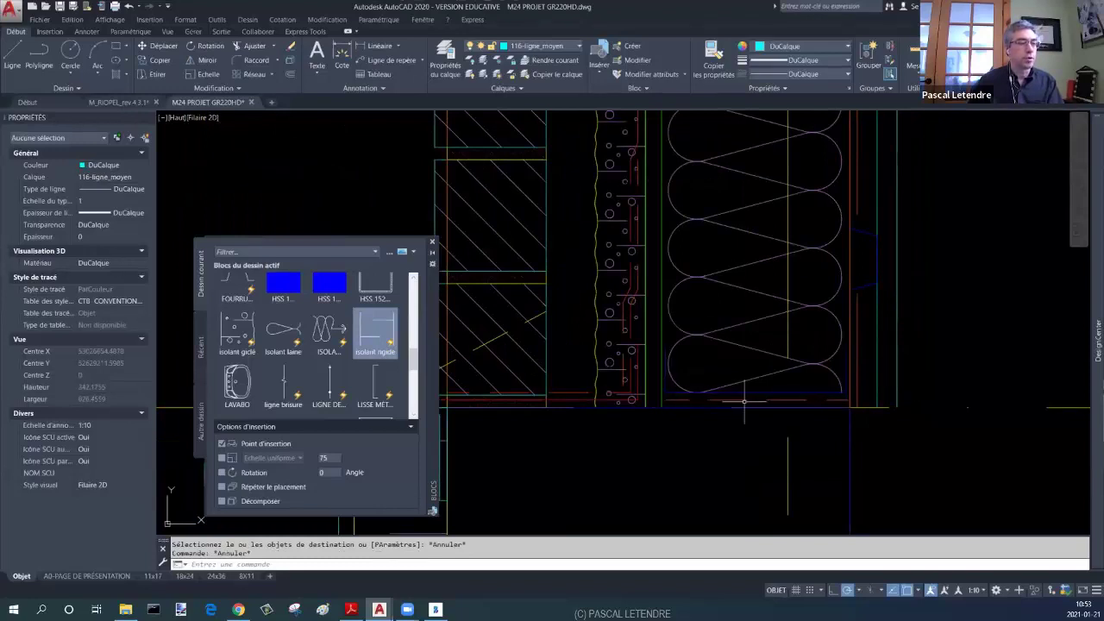
left_click(858, 336)
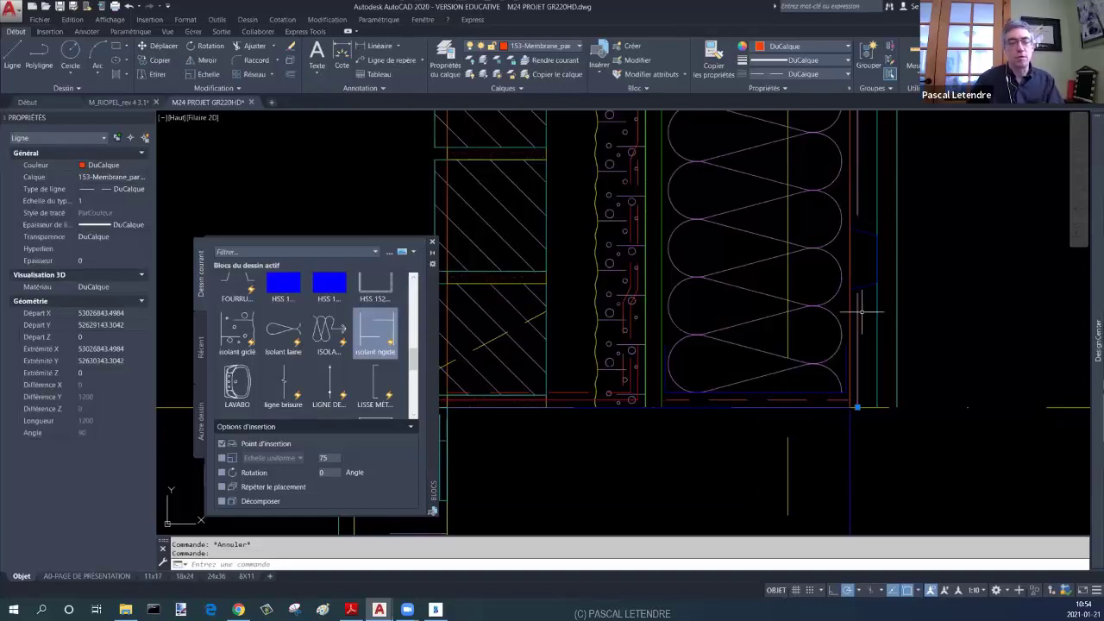
Step: Offset the rectangle edge 25 units to the right near the footing
scroll(861, 312, "down", 3)
key("Escape")
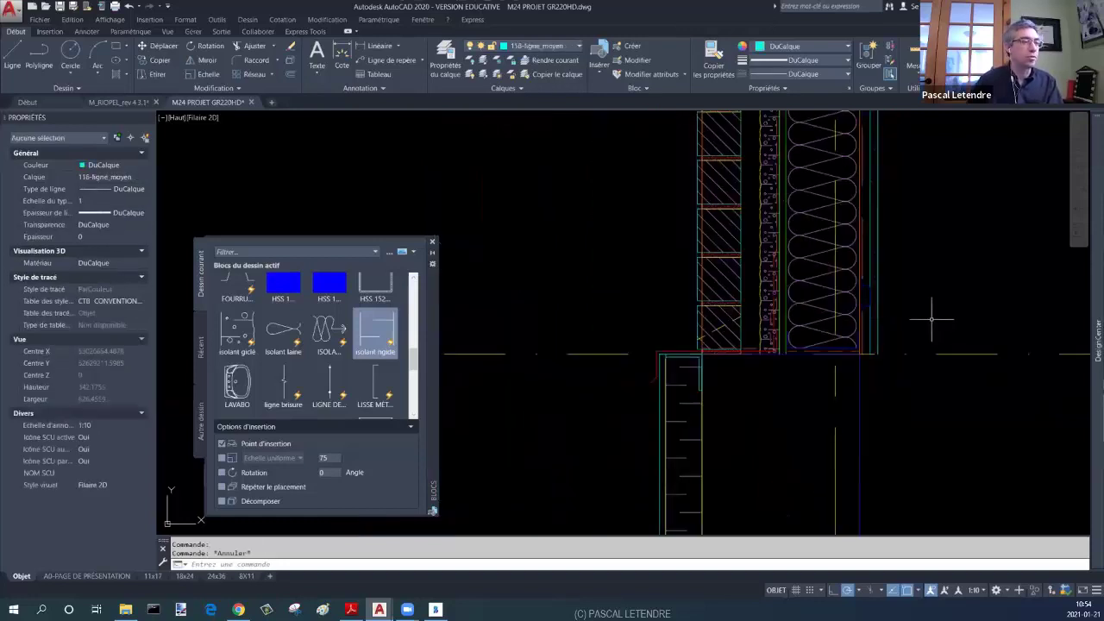
middle_click_drag(857, 315, 789, 369)
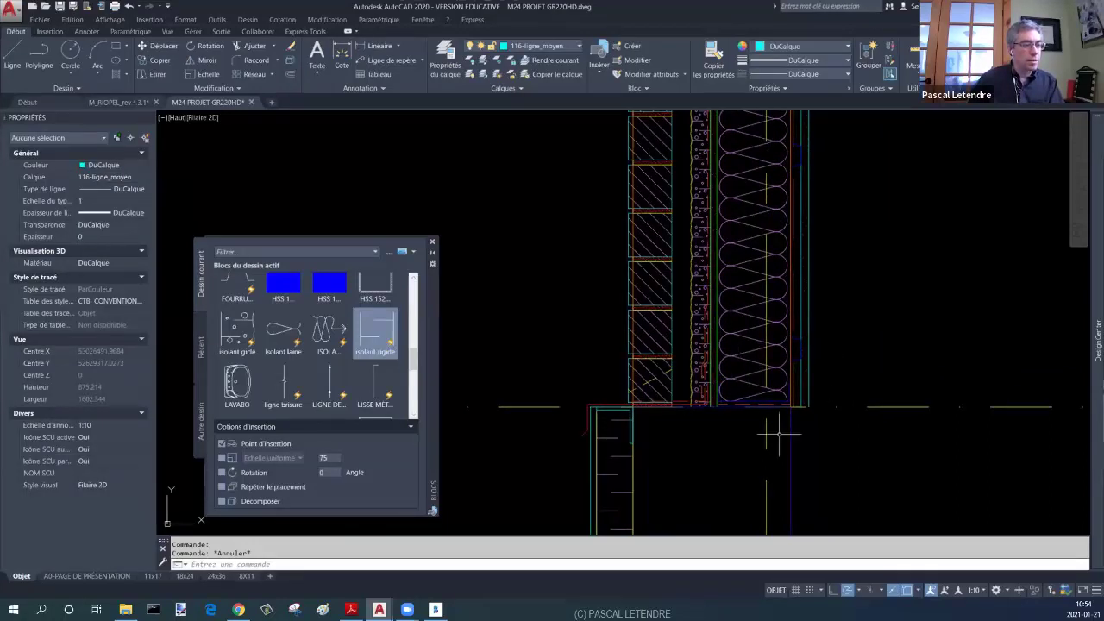
middle_click_drag(797, 457, 724, 306)
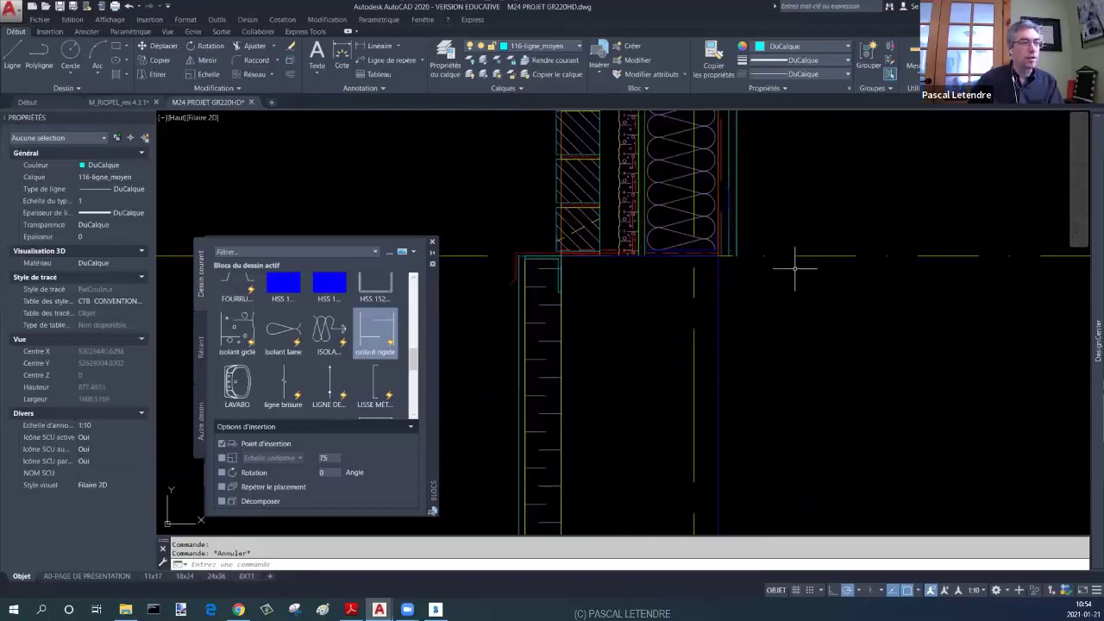
type("o")
key("Return")
type("25")
key("Return")
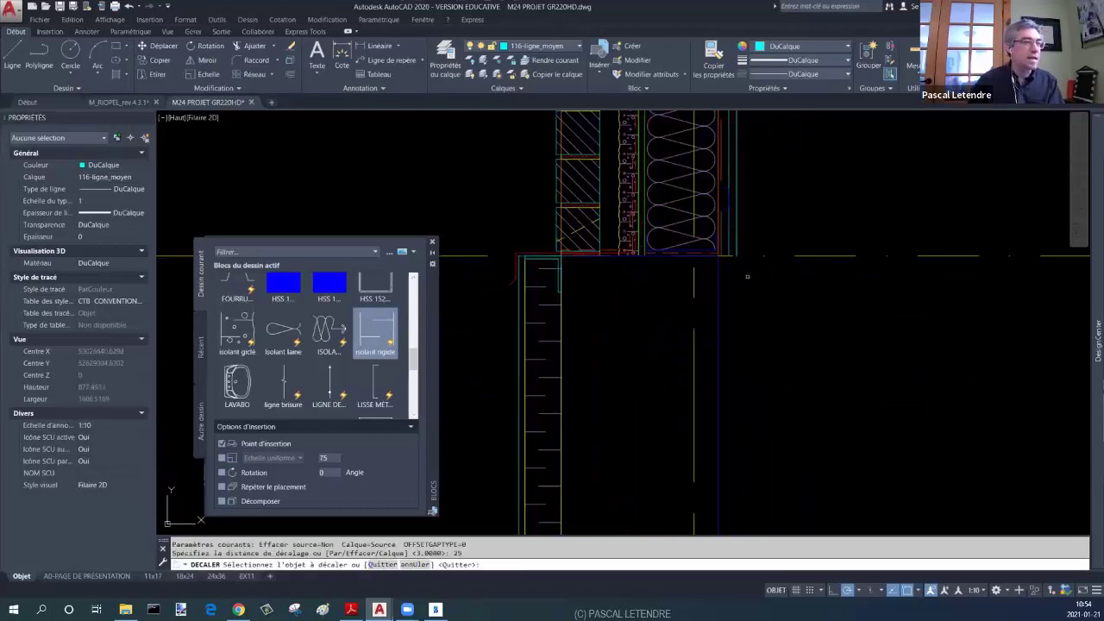
left_click(718, 278)
left_click(750, 306)
key("Escape")
Step: Offset another line by 100 units to create a parallel copy
type("o")
key("Return")
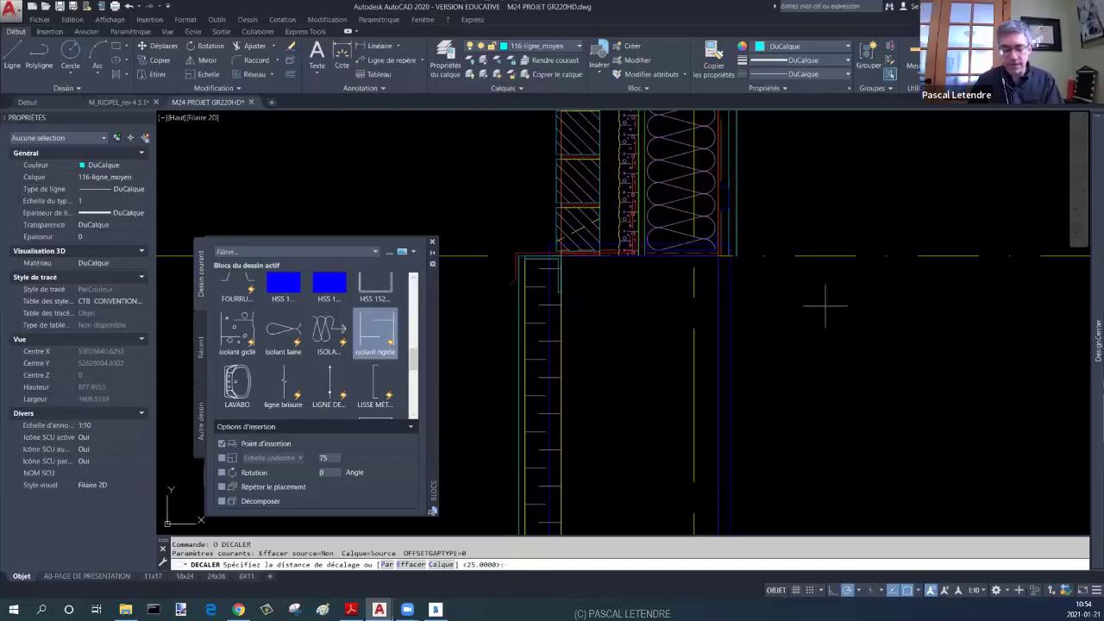
key("Return")
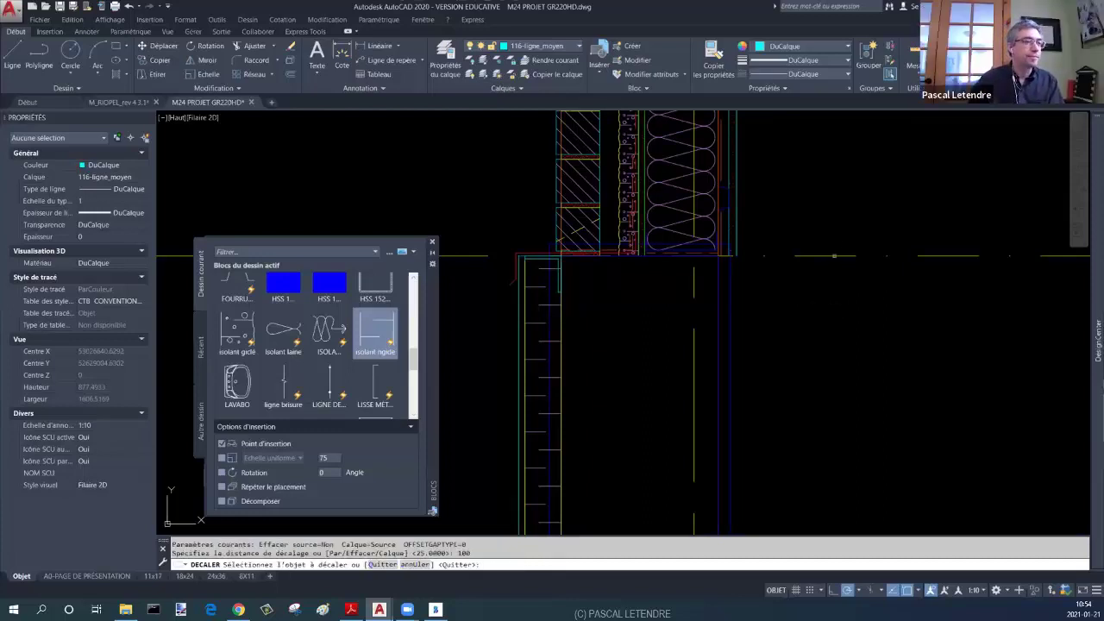
left_click(835, 256)
left_click(837, 249)
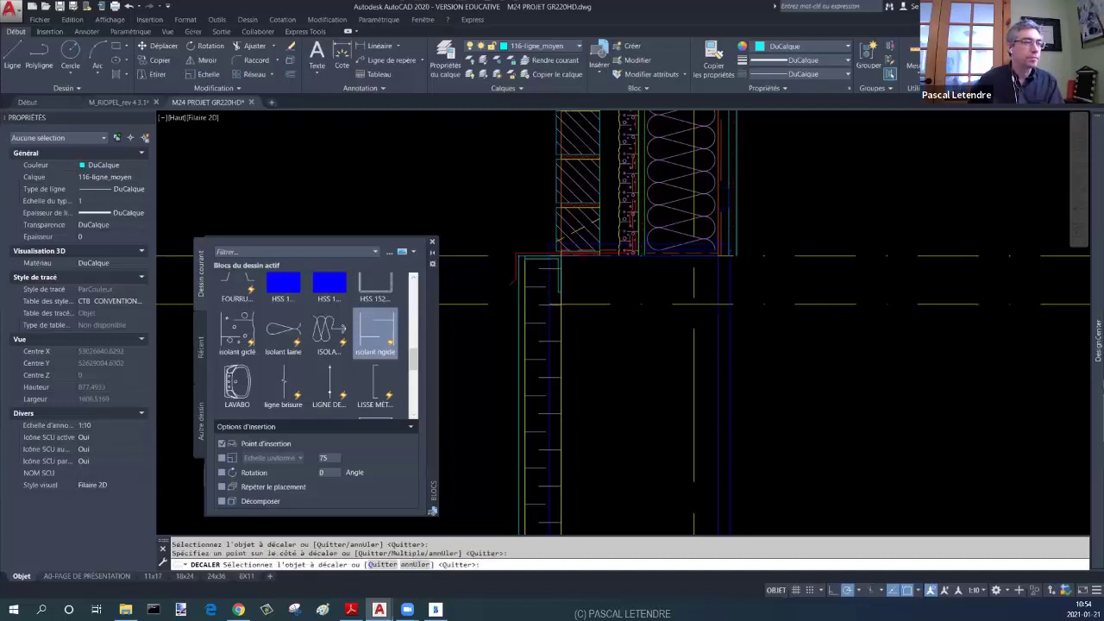
scroll(829, 333, "down", 2)
key("Escape")
key("Escape")
key("Escape")
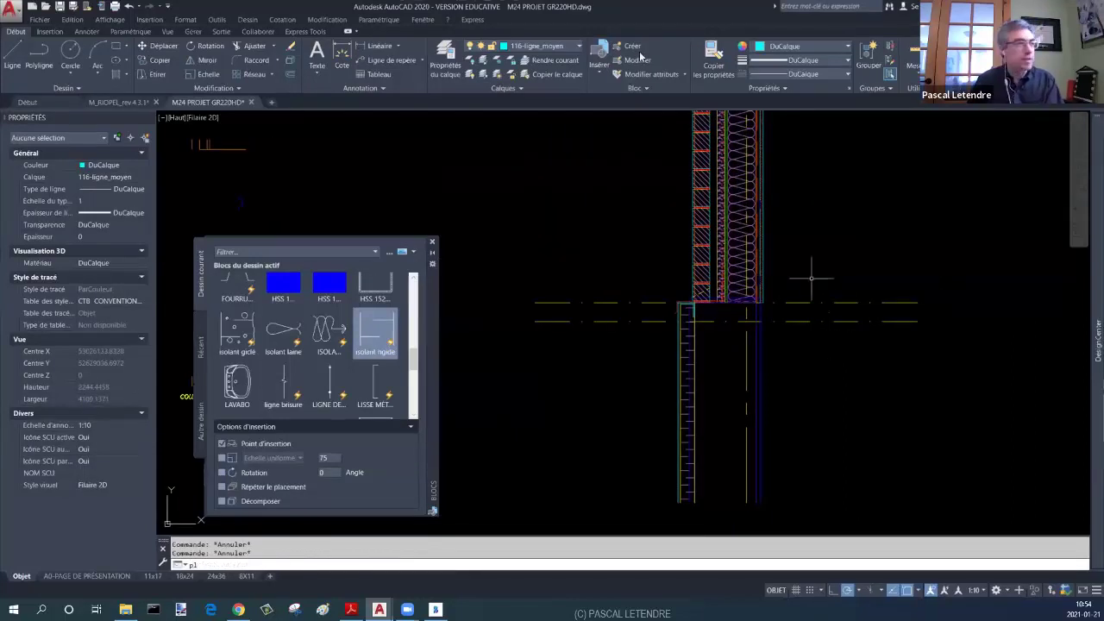
key("Escape")
left_click(566, 49)
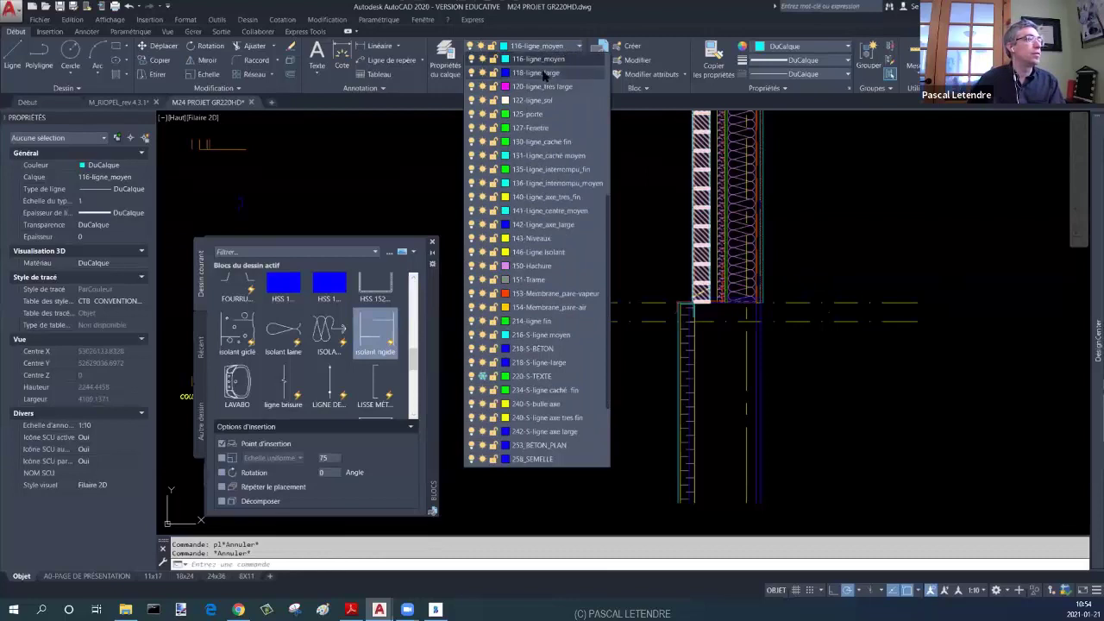
Step: Make 118-ligne_large the current layer and try a polyline at the wall corner, then cancel it
left_click(535, 73)
type("pl")
key("Return")
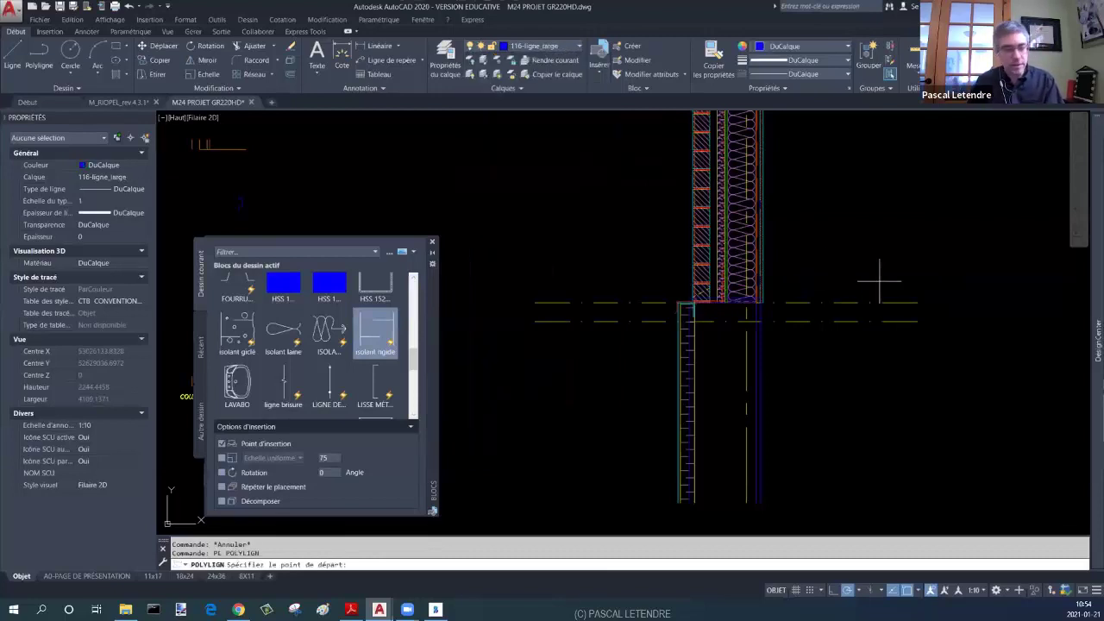
left_click(917, 321)
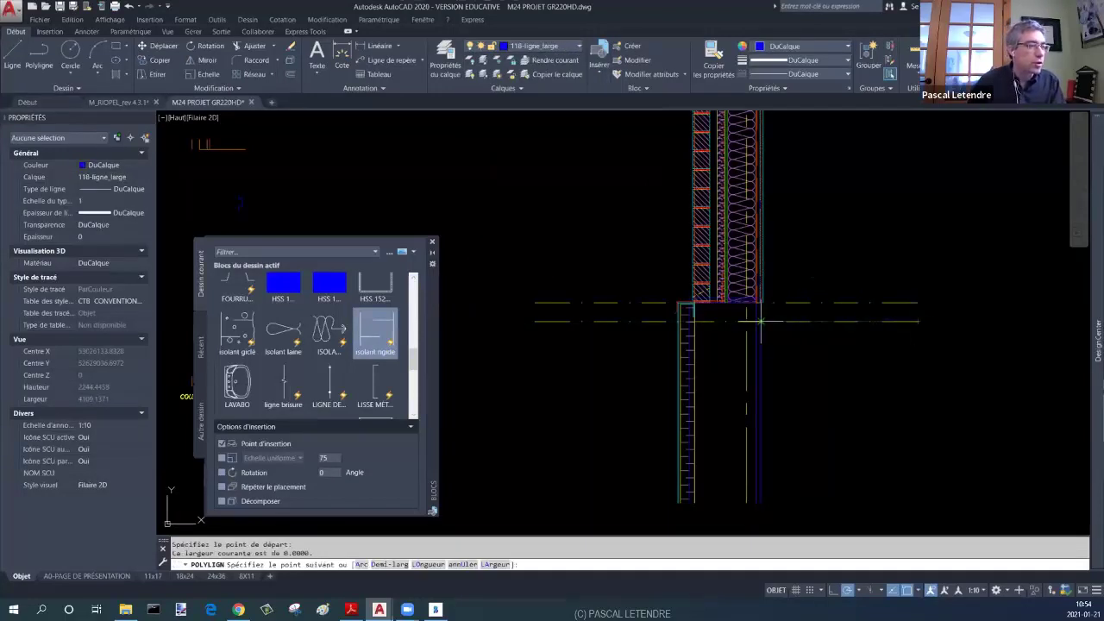
scroll(760, 320, "up", 3)
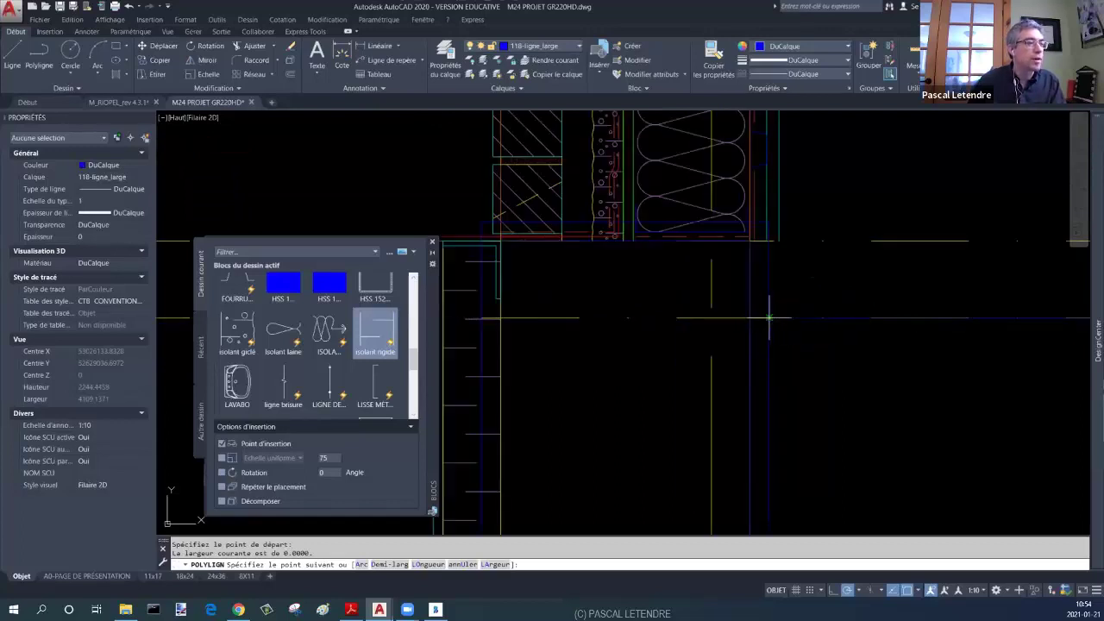
left_click(769, 317)
left_click(769, 255)
mouse_move(943, 275)
middle_mouse_down()
mouse_move(889, 288)
mouse_move(911, 301)
middle_mouse_up()
key("Escape")
scroll(825, 291, "down", 2)
key("Escape")
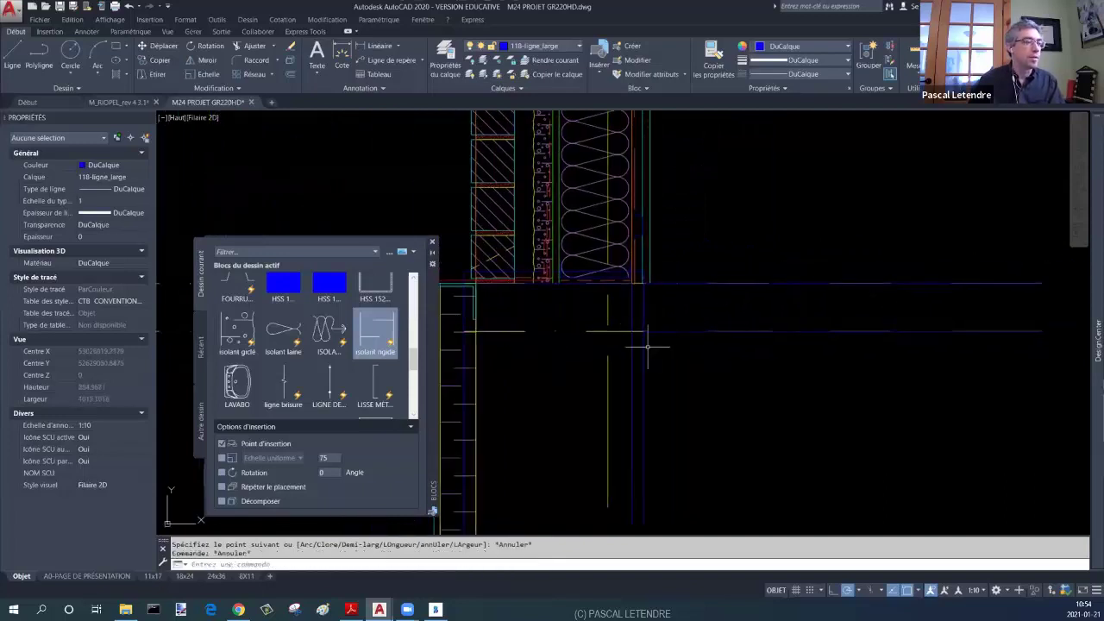
Step: Erase the stray vertical blue line
left_click(644, 348)
key("Delete")
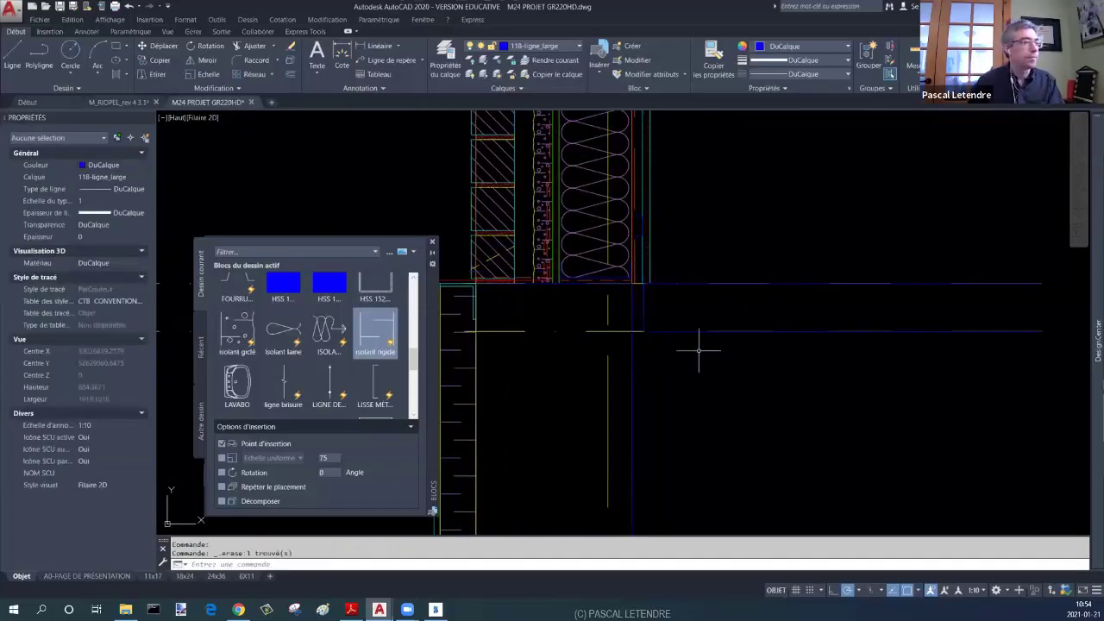
key("Escape")
key("Escape")
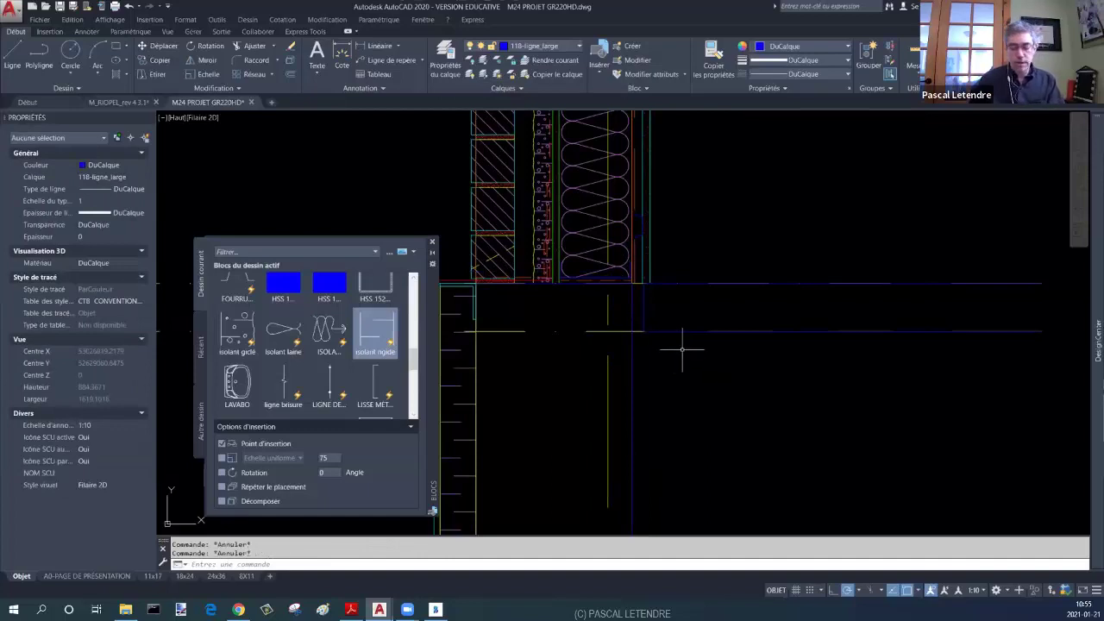
Step: Offset the horizontal line by 40 to the chosen side
type("o")
key("Return")
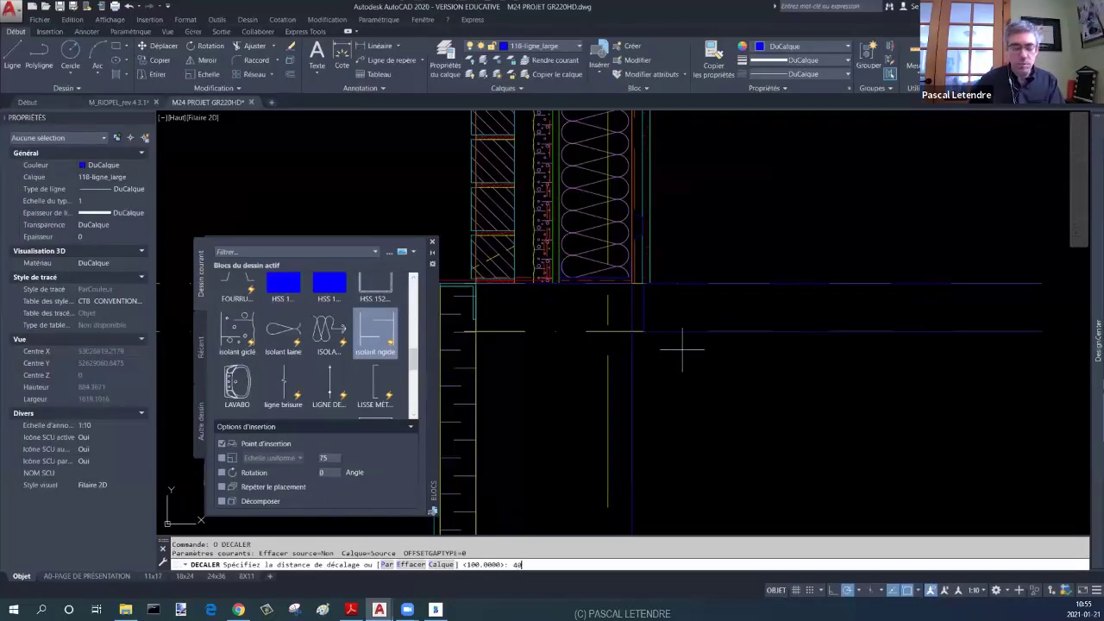
key("Return")
left_click(617, 331)
left_click(617, 341)
key("Escape")
key("Escape")
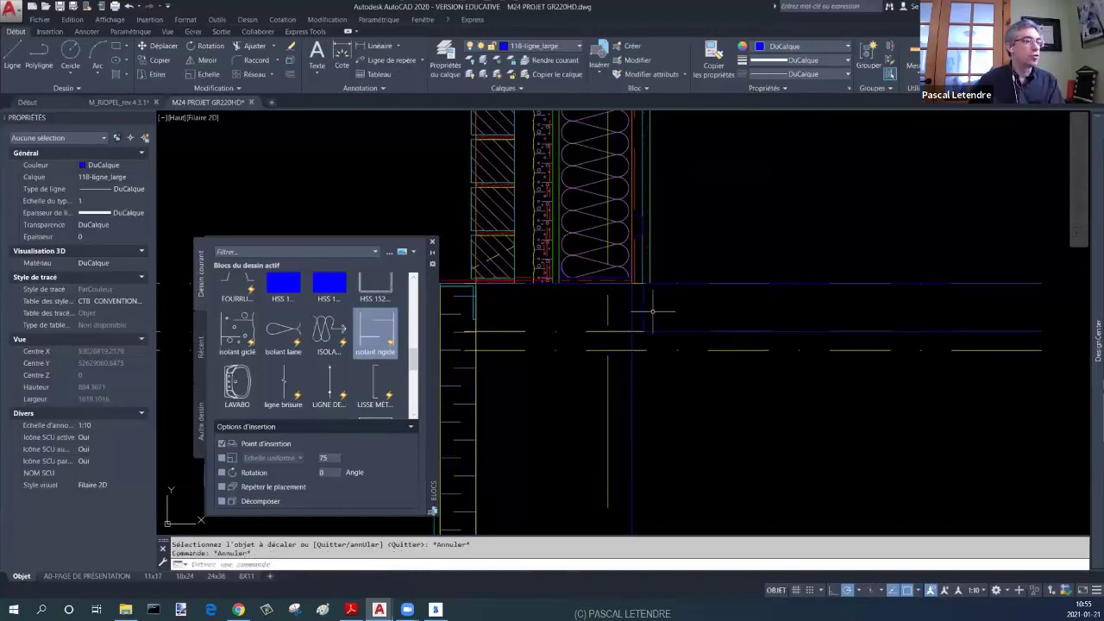
Step: Insert the 'isolant giclé' block at scale 40 at the slab edge
left_click(244, 336)
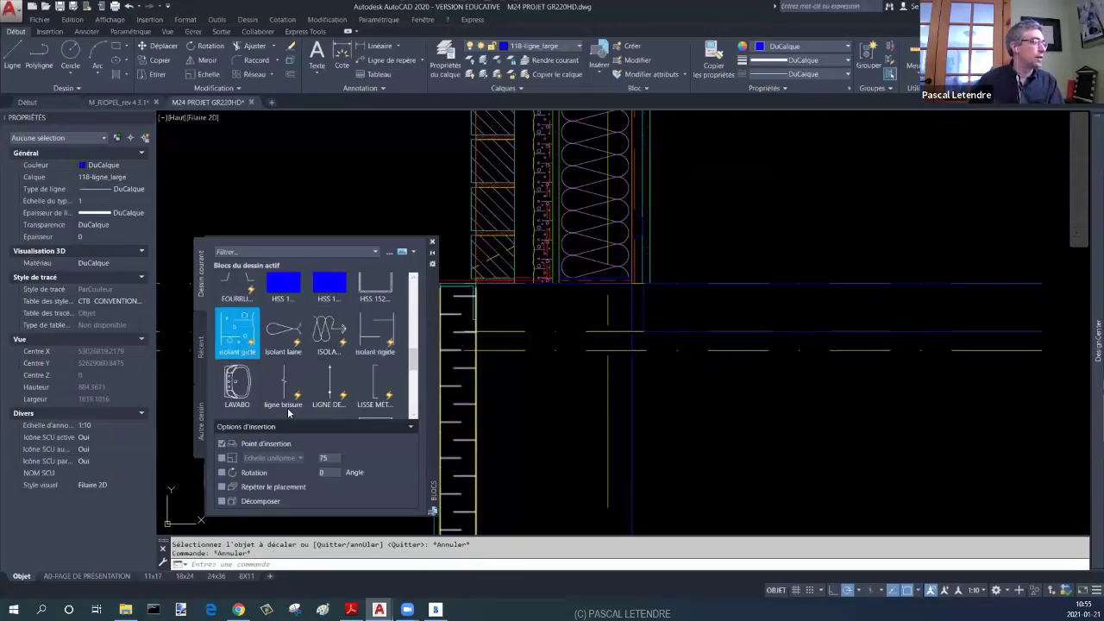
left_click(326, 459)
type("40")
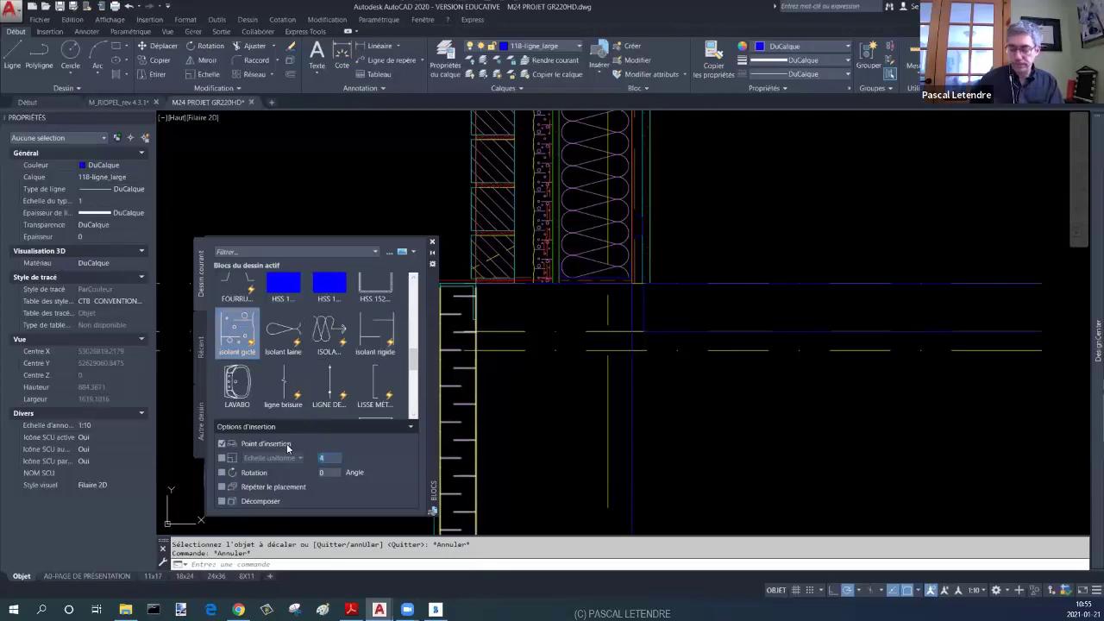
left_click(236, 339)
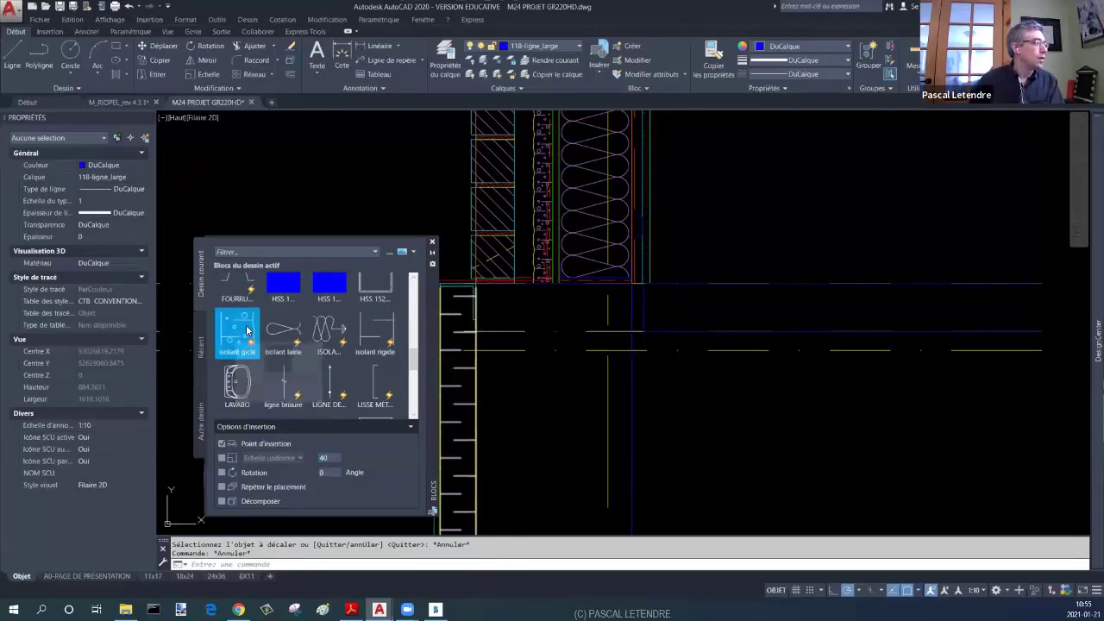
left_click(236, 338)
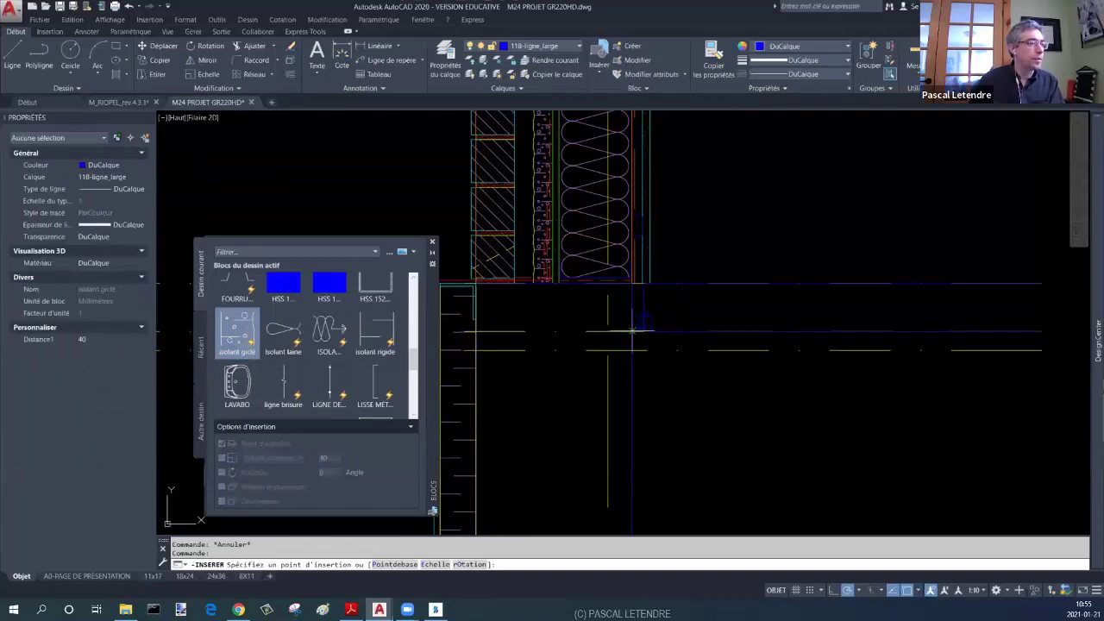
left_click(644, 331)
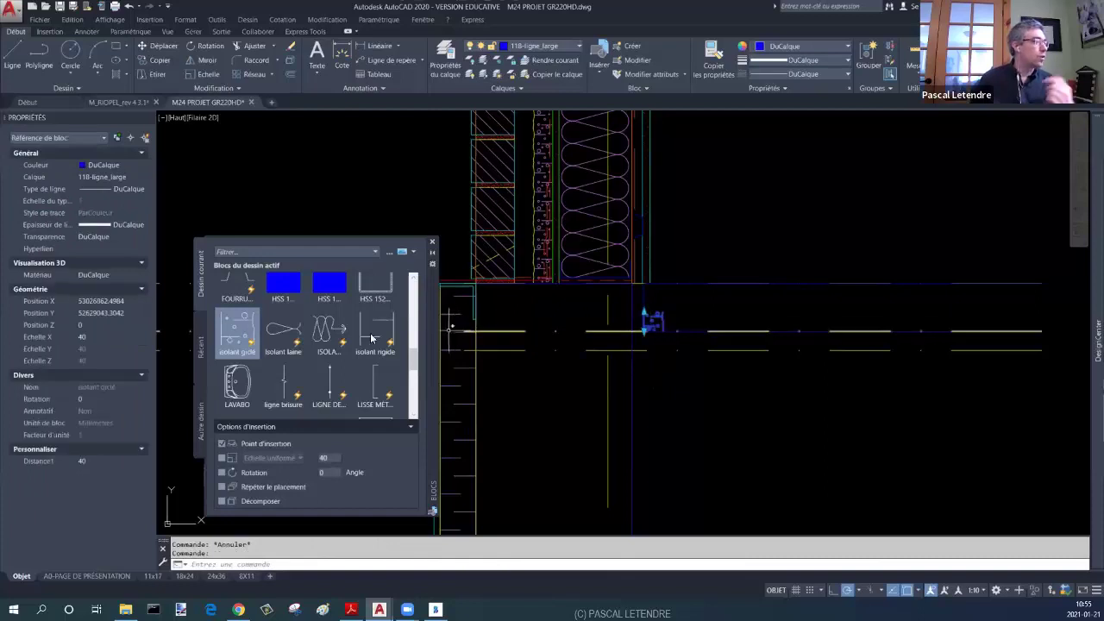
Step: Set the block's rotation to 270° in Properties
left_click(103, 400)
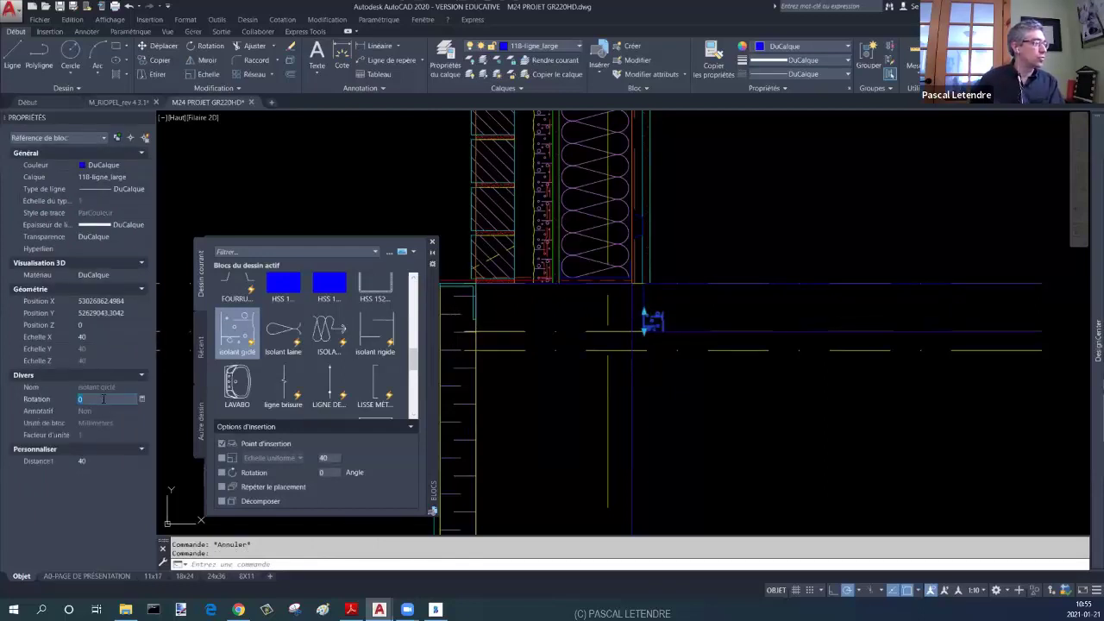
type("270")
key("Return")
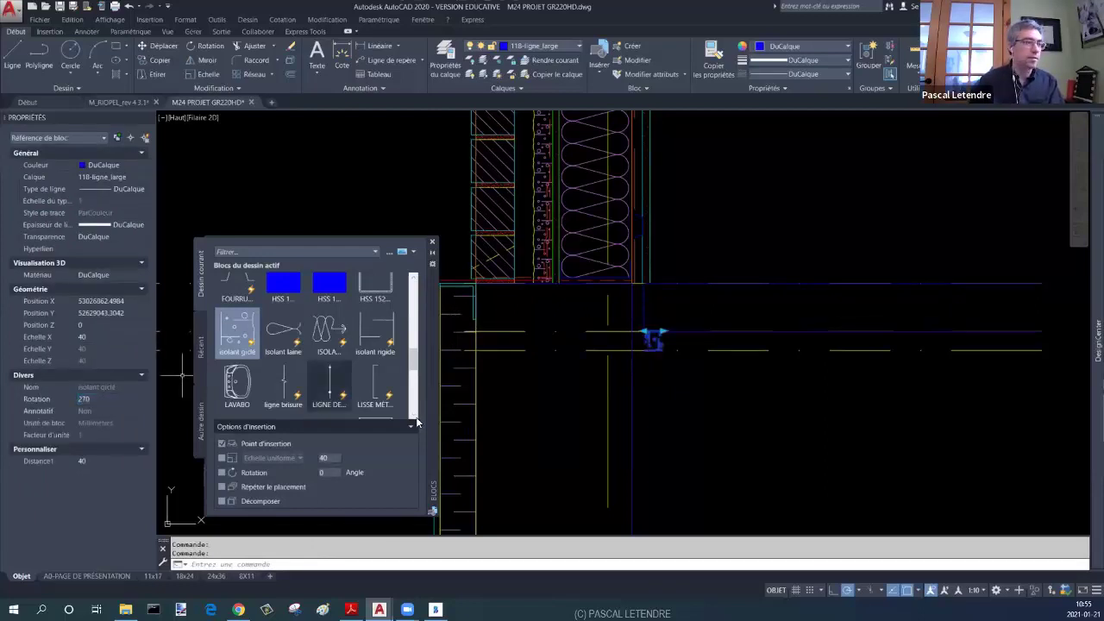
Step: Put the insulation block on layer 146-Ligne isolant with colour 201
left_click(555, 50)
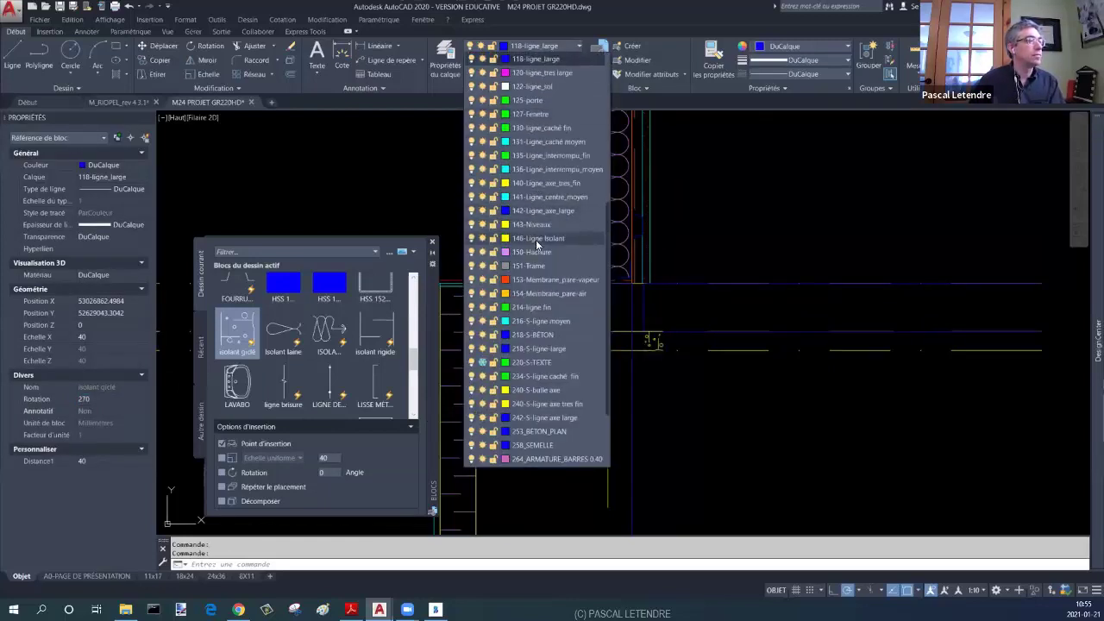
left_click(535, 239)
left_click(799, 46)
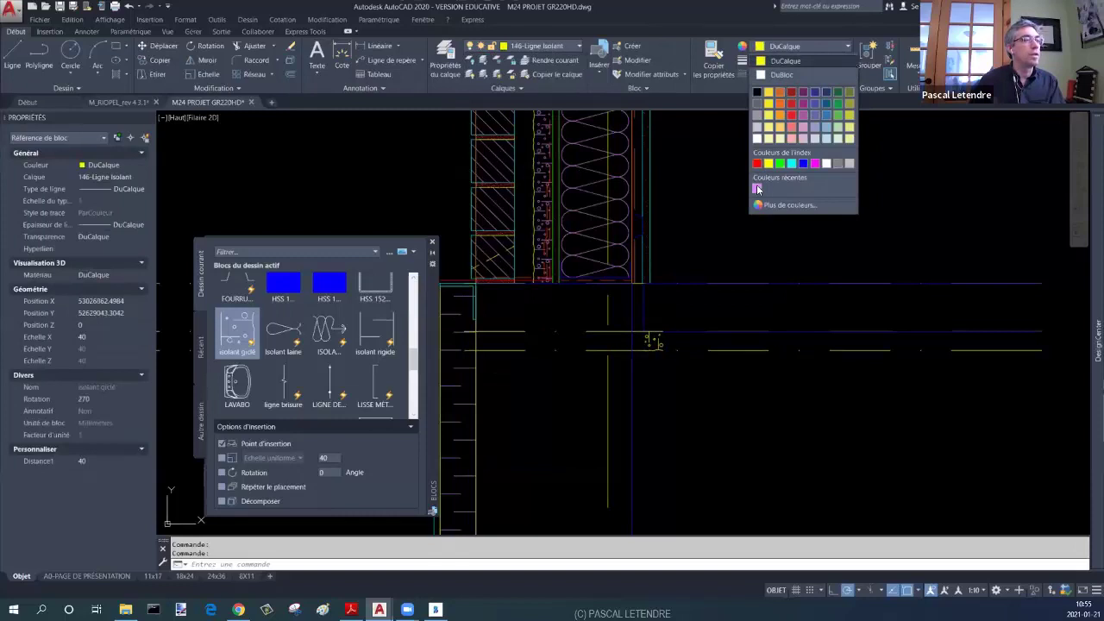
left_click(758, 189)
Step: Move the insulation block to its new position at the slab edge
scroll(645, 354, "up", 5)
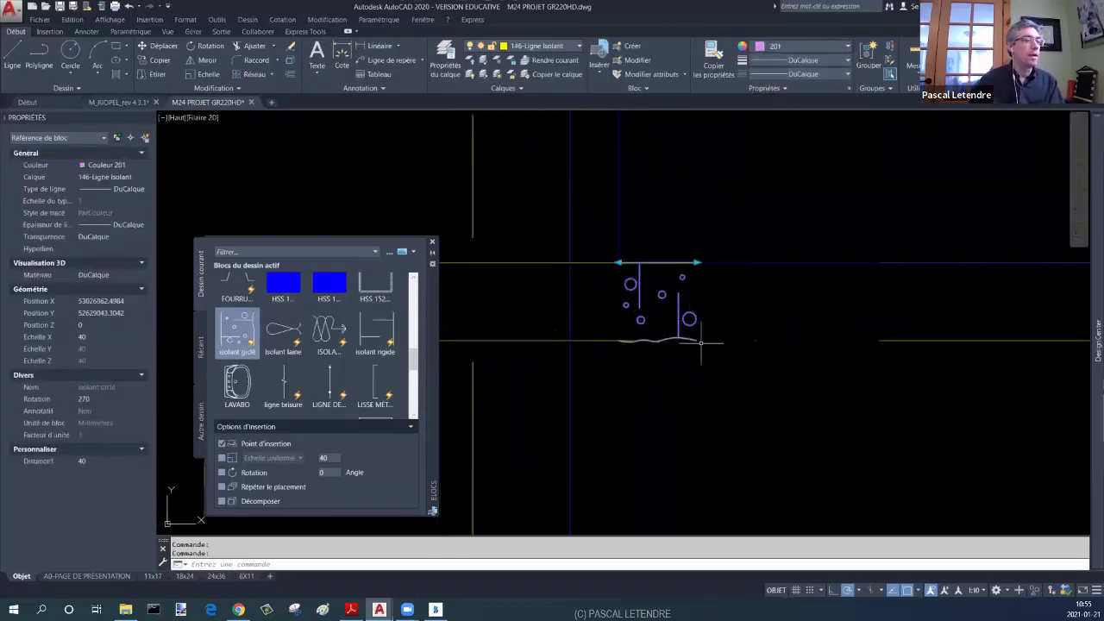
scroll(700, 342, "down", 2)
left_click(650, 300)
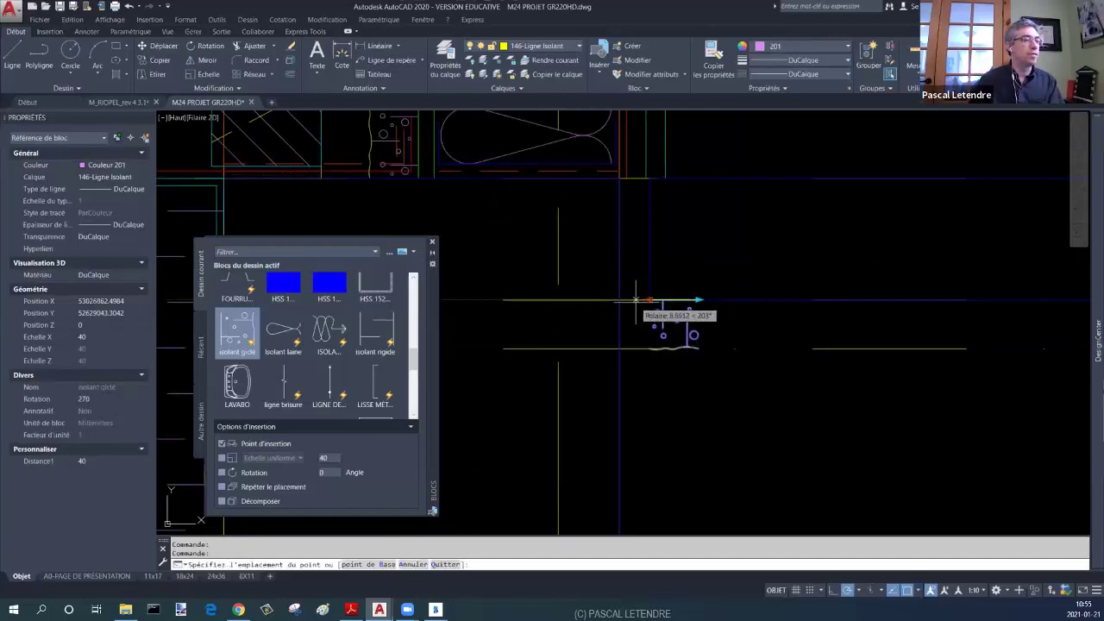
key("Escape")
type("m")
key("Return")
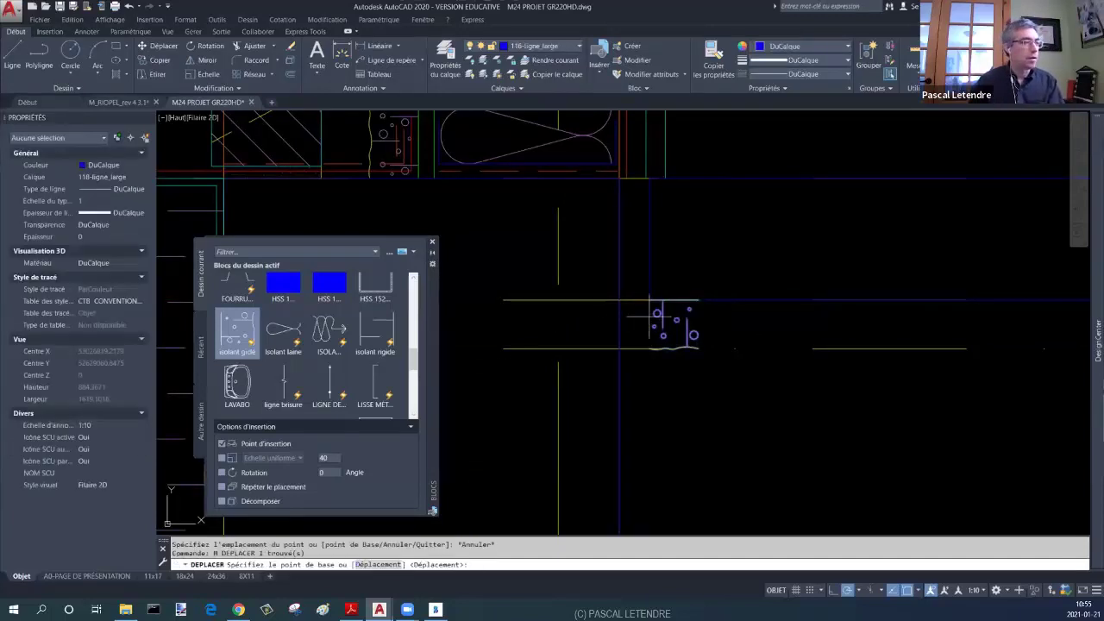
left_click(660, 291)
left_click(625, 316)
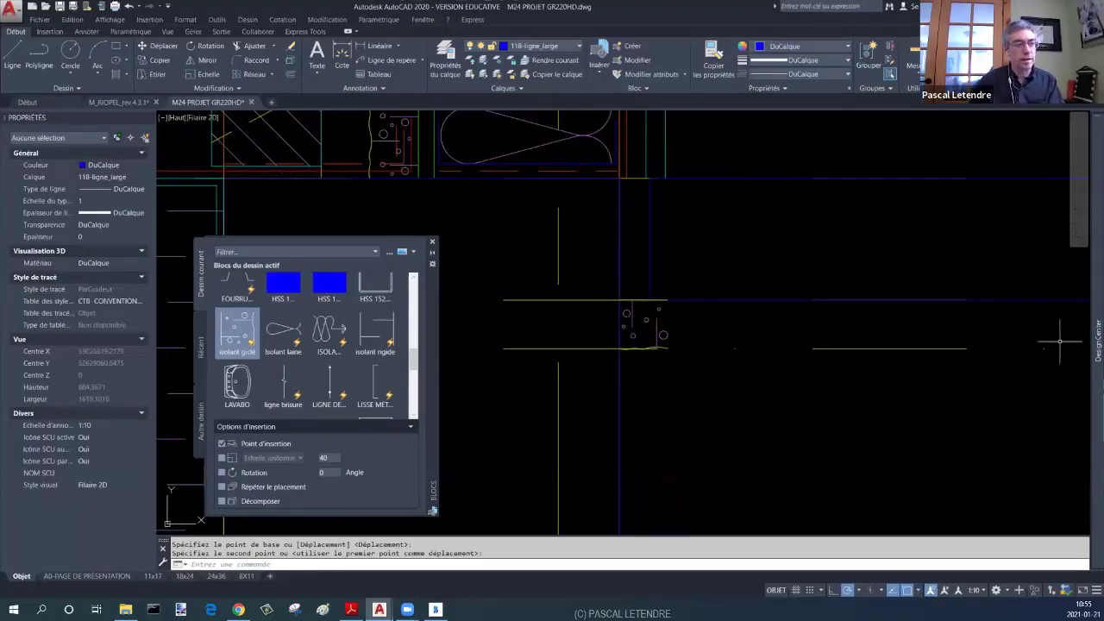
Step: Stretch the block's length grip into a long strip under the slab
left_click(776, 320)
left_click(621, 294)
middle_click_drag(638, 320, 577, 320)
left_click(862, 362)
scroll(878, 360, "down", 5)
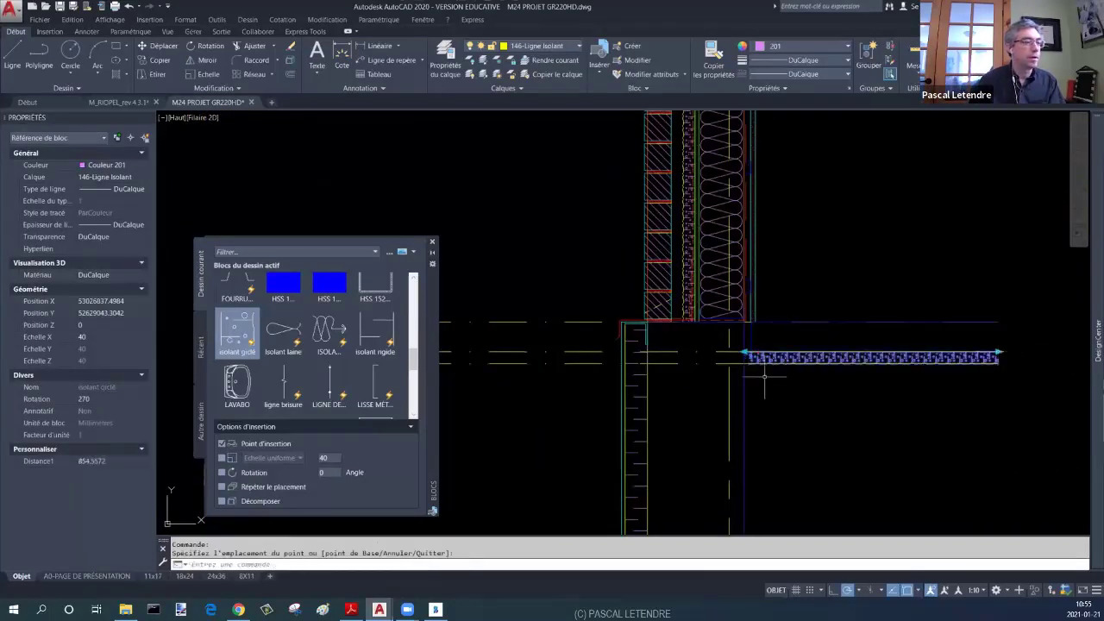
scroll(761, 362, "up", 4)
key("Escape")
Step: Begin moving an object near the strip, then cancel the move
type("m")
key("Return")
left_click(786, 349)
left_click(766, 333)
key("Return")
left_click(779, 330)
key("Escape")
Step: Erase the unwanted line below the insulation strip
scroll(783, 387, "down", 3)
left_click(743, 373)
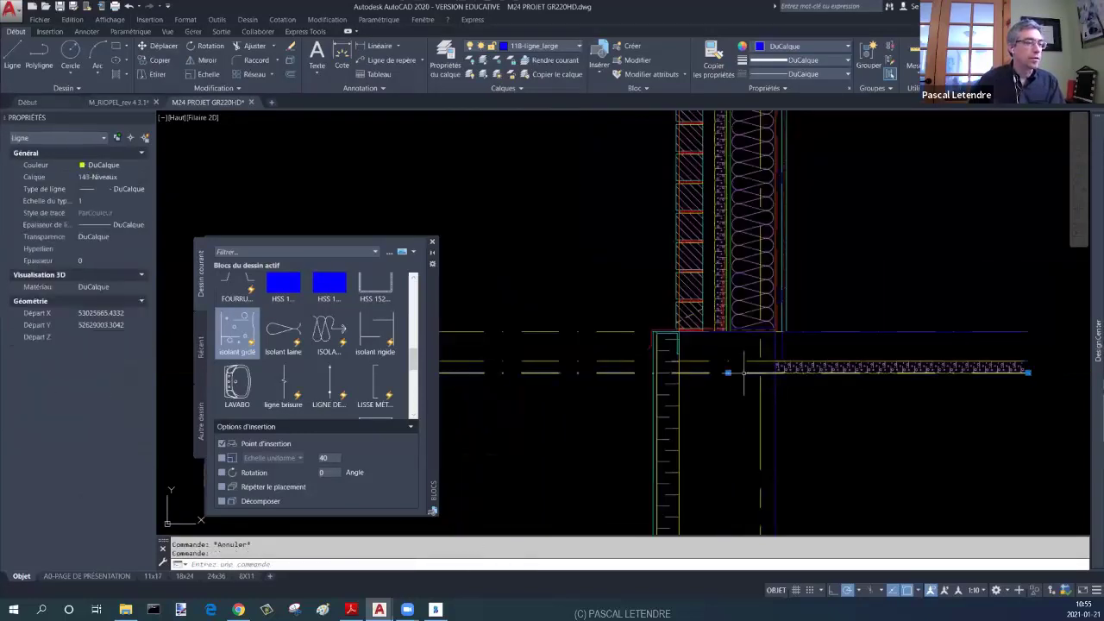
key("Delete")
left_click(724, 354)
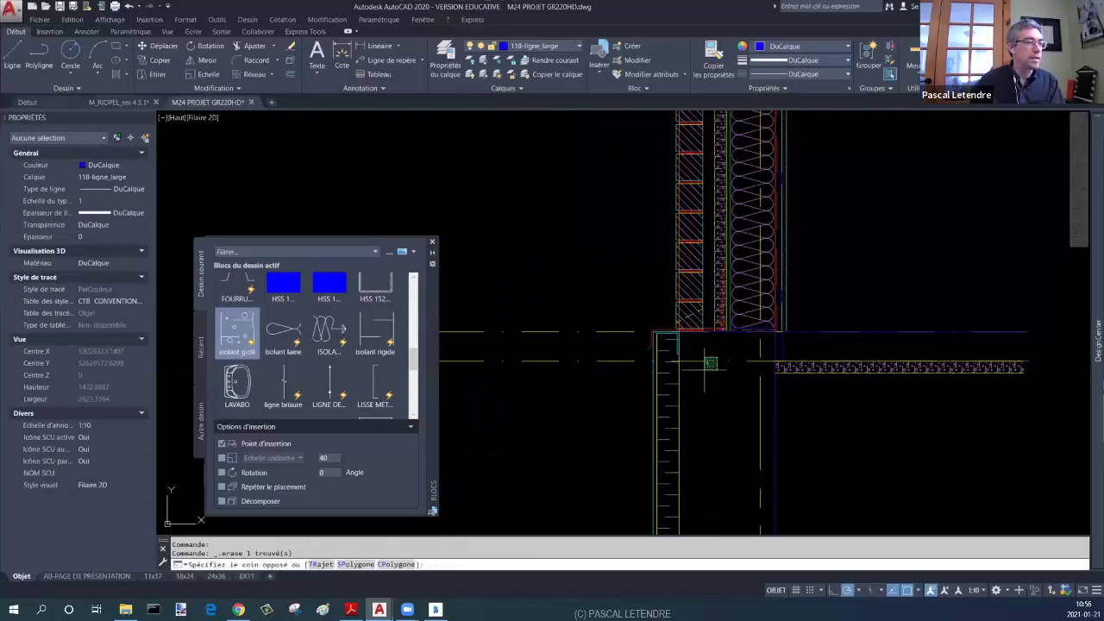
left_click(696, 372)
key("Escape")
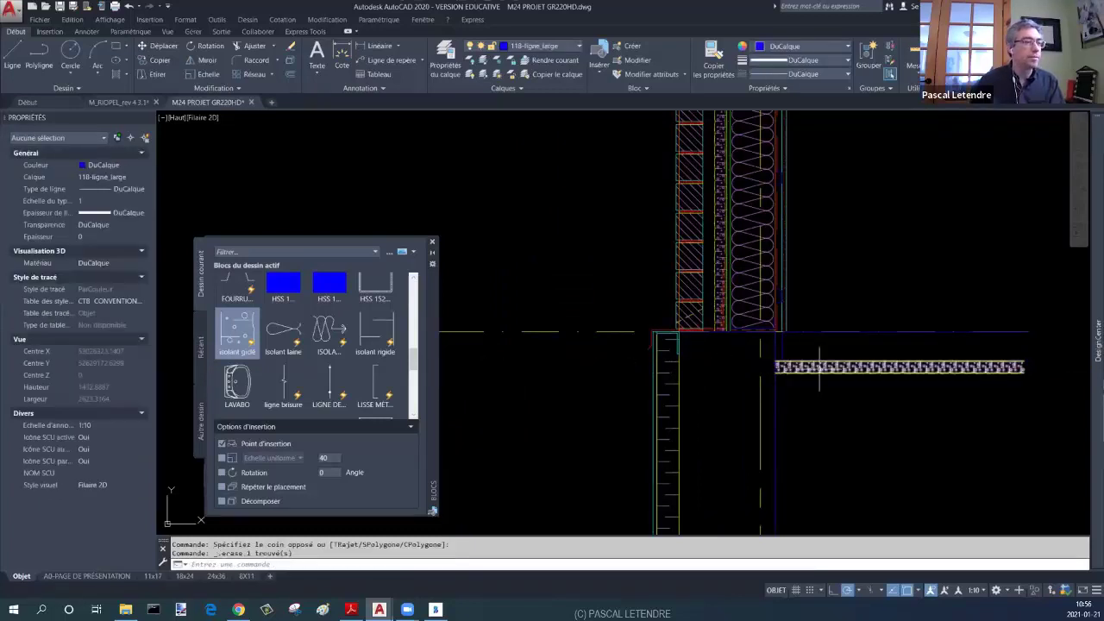
scroll(806, 371, "up", 2)
scroll(823, 397, "up", 2)
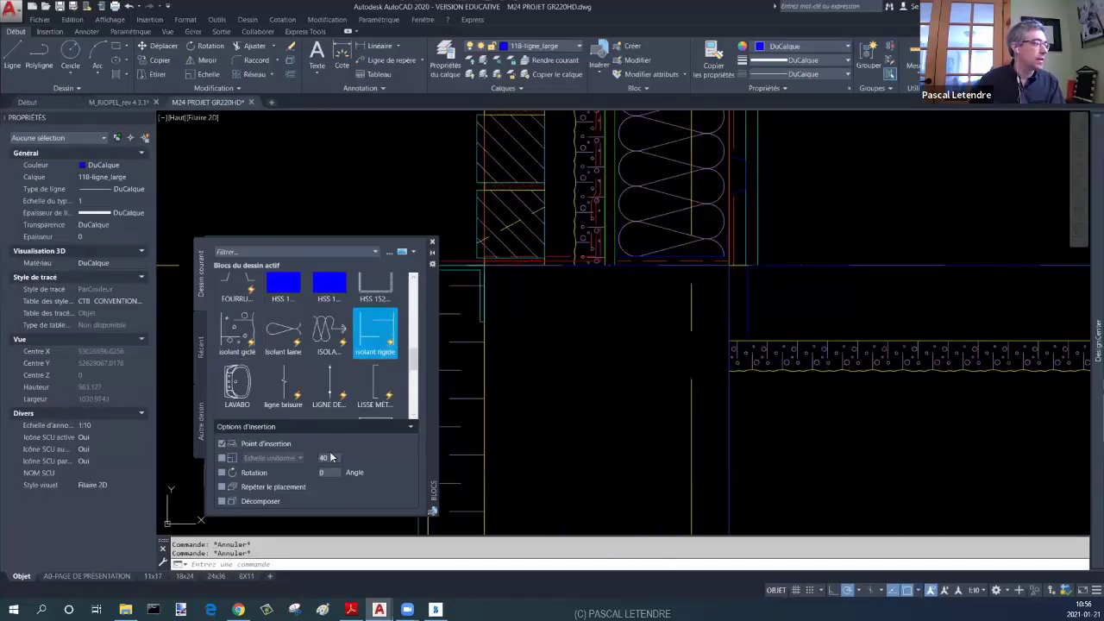
Step: Place an 'isolant rigide' block at scale 25 and match its properties to the sprayed insulation strip
left_click(326, 457)
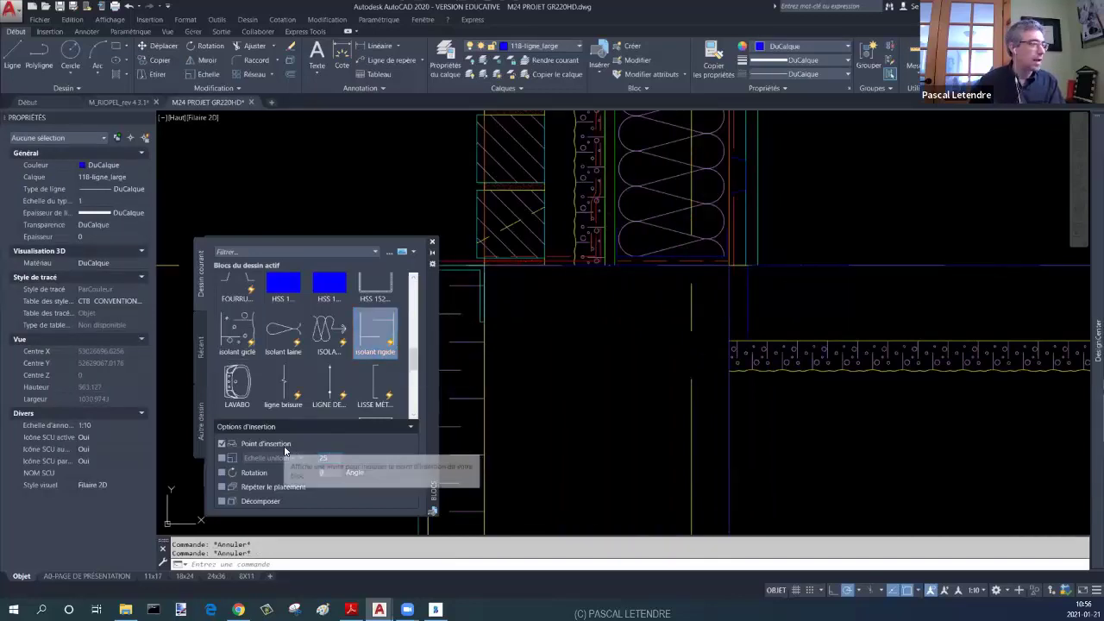
key("Return")
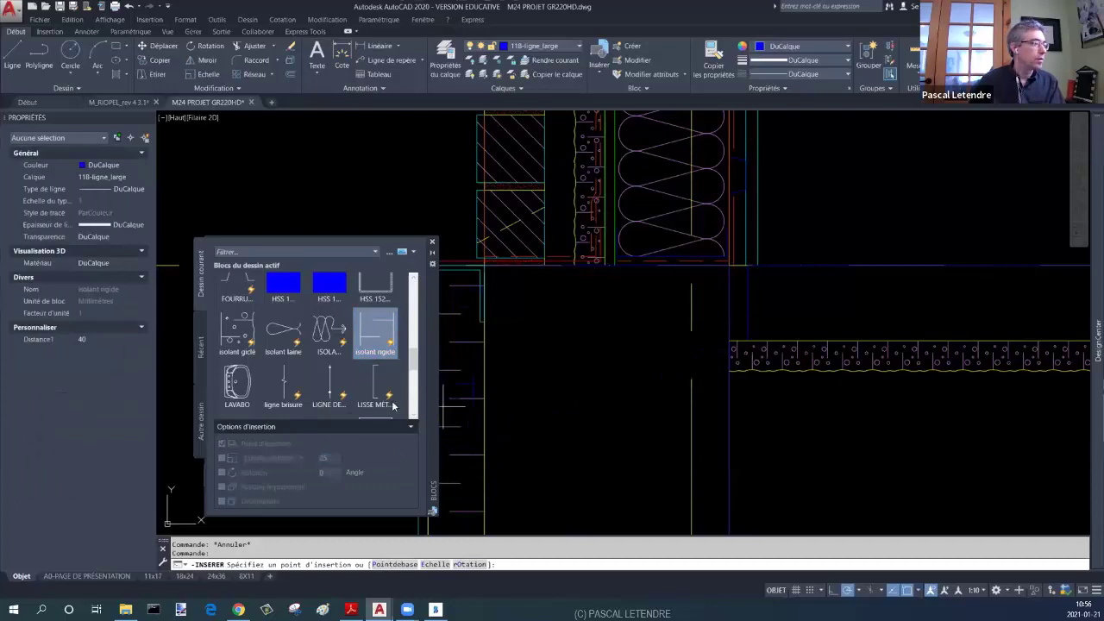
key("Escape")
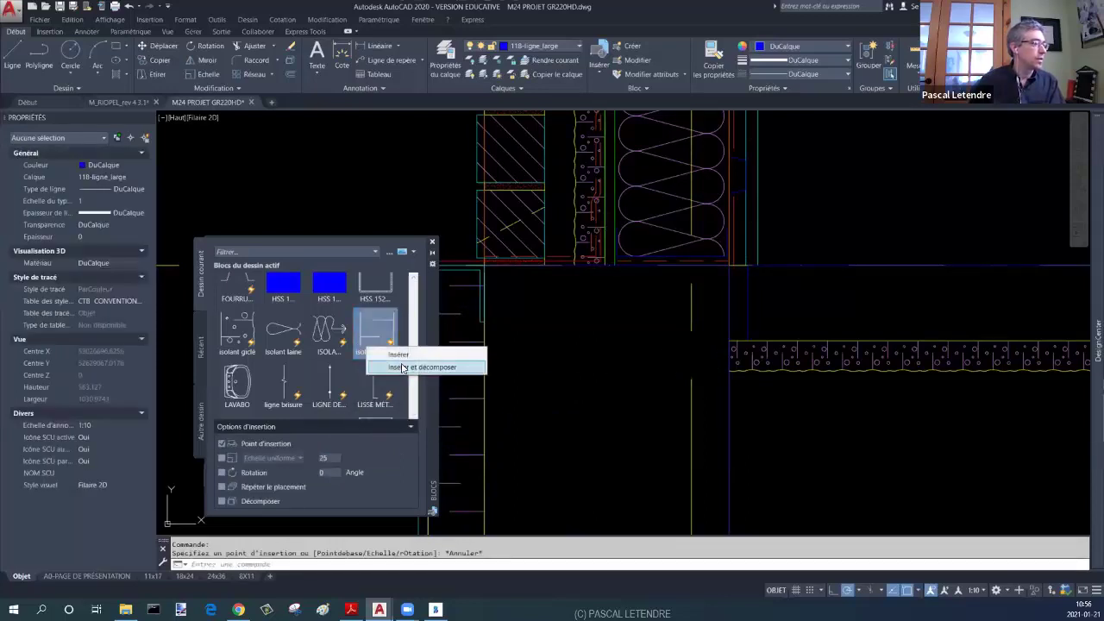
left_click(367, 351)
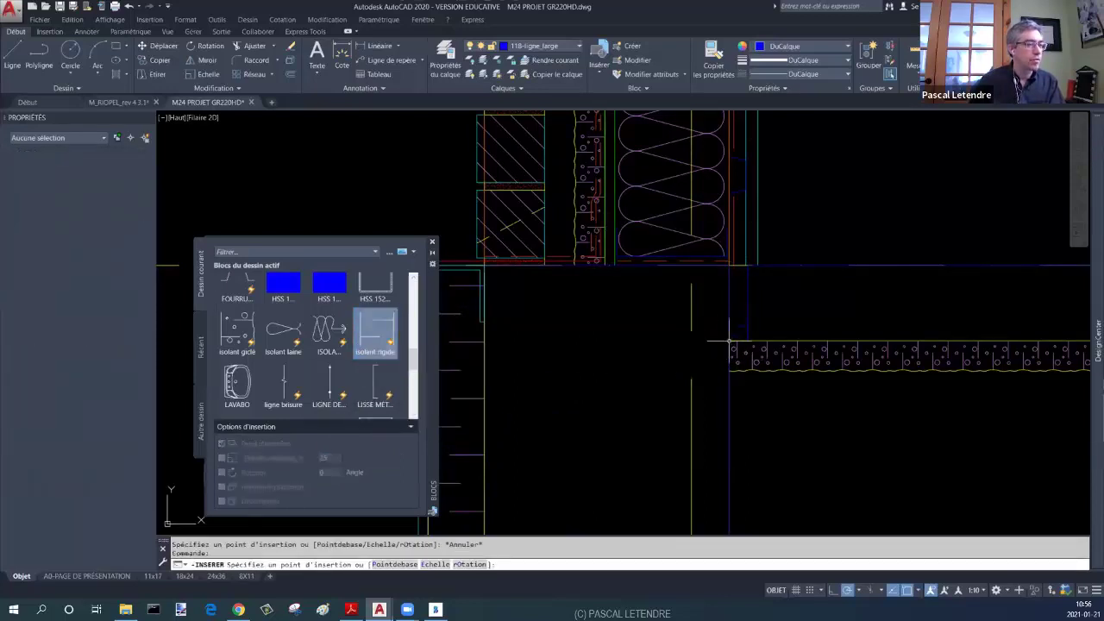
left_click(713, 56)
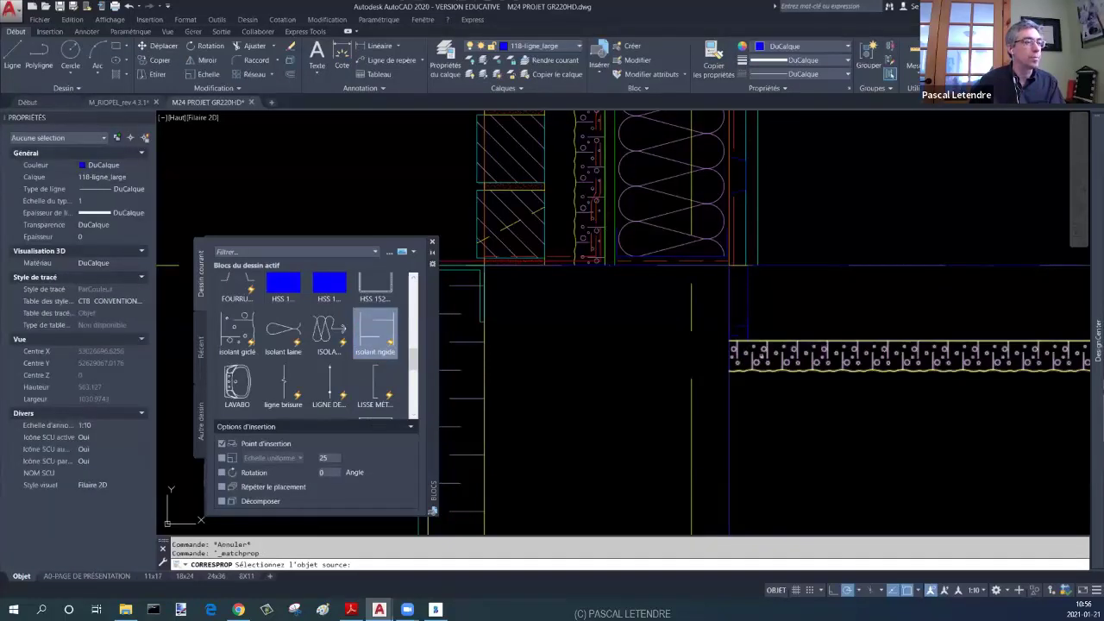
left_click(765, 341)
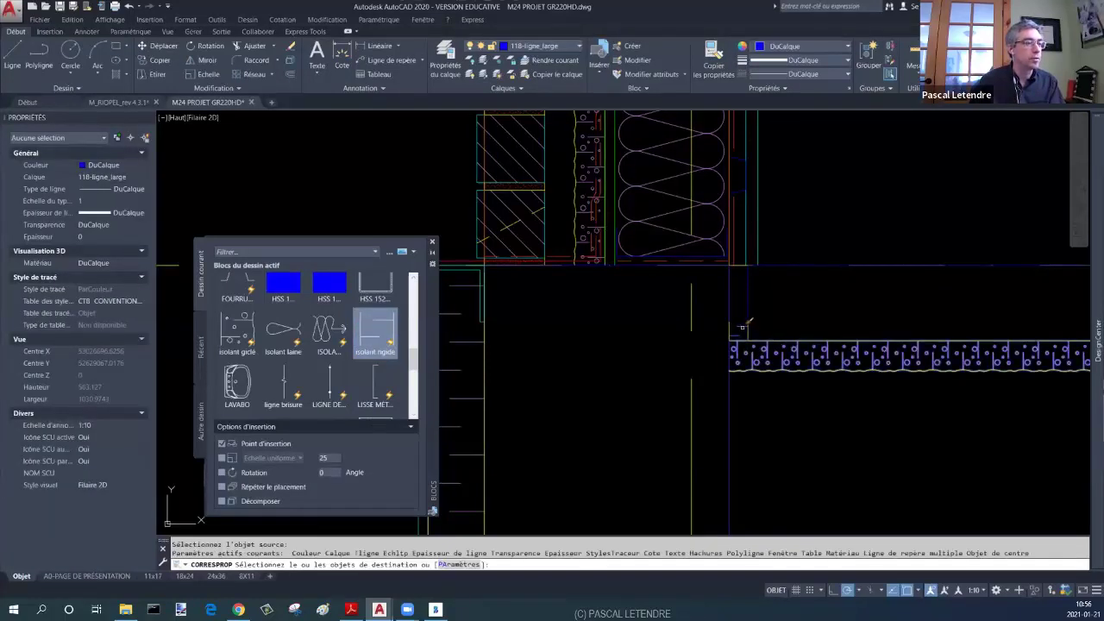
key("Escape")
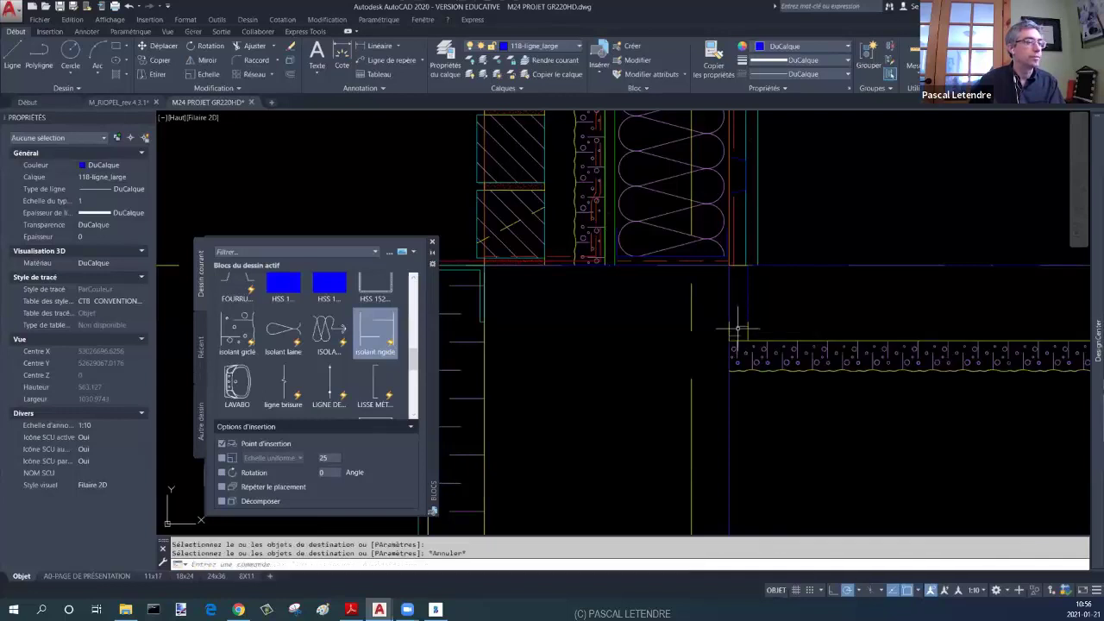
Step: Stretch the rigid insulation block's grip up to the wall base
left_click(739, 330)
left_click(746, 302)
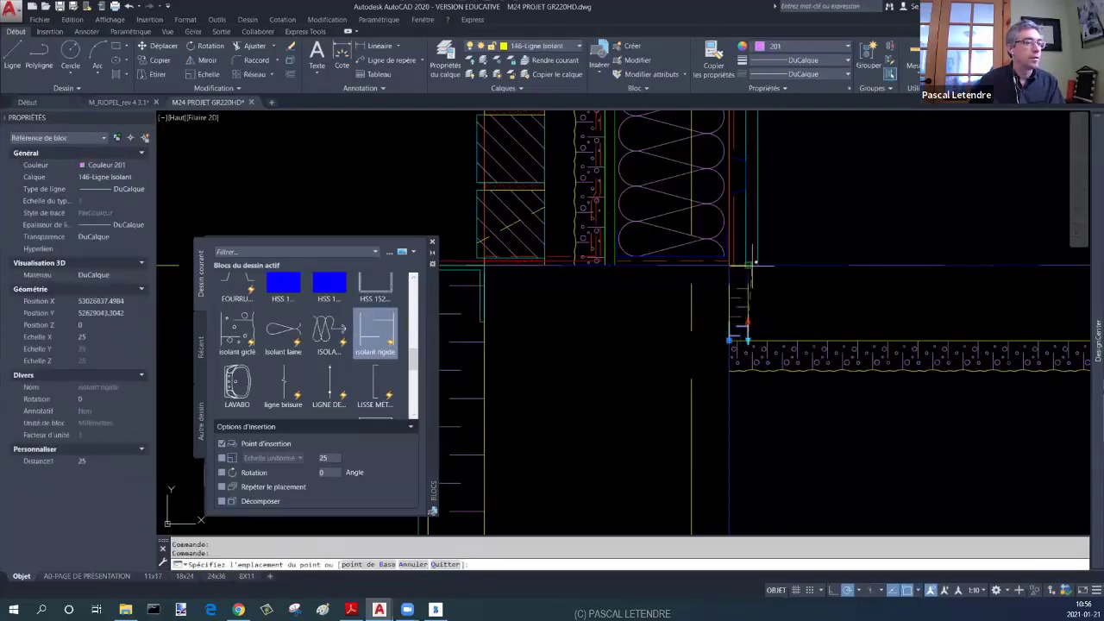
key("Escape")
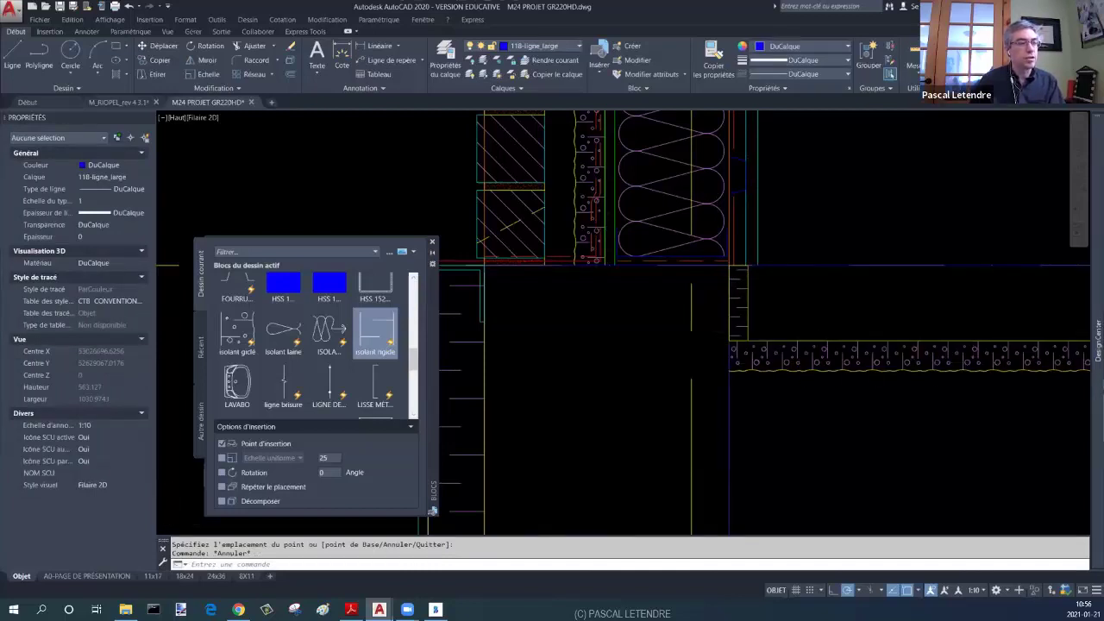
Step: Try a quick offset at the slab's right end, then recentre on the wall-slab corner
scroll(975, 363, "down", 1)
scroll(949, 379, "down", 1)
key("Escape")
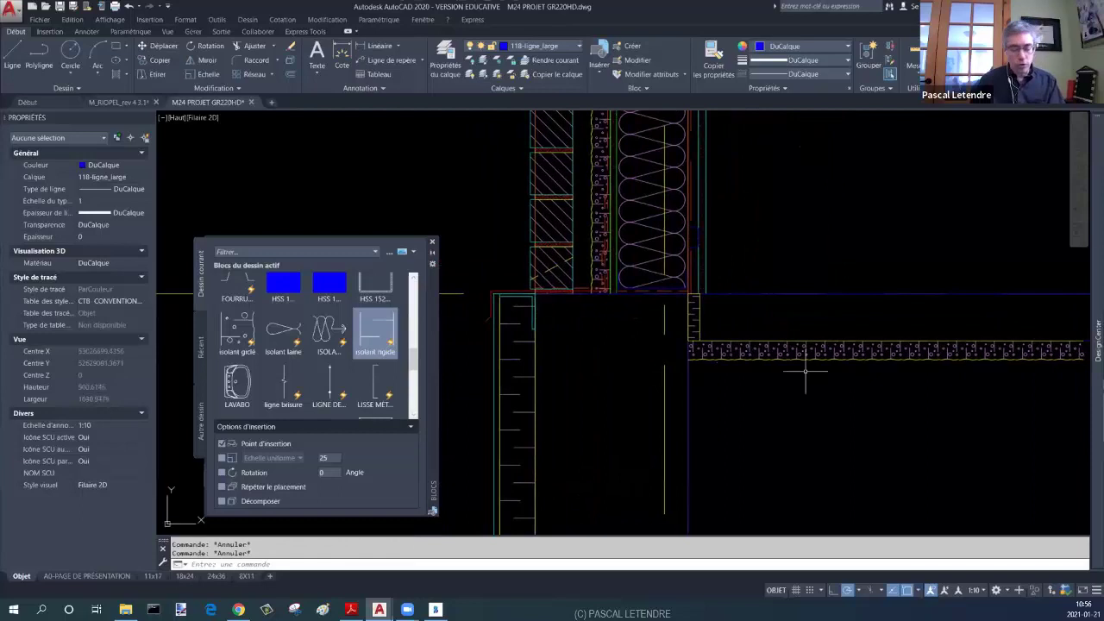
key("Return")
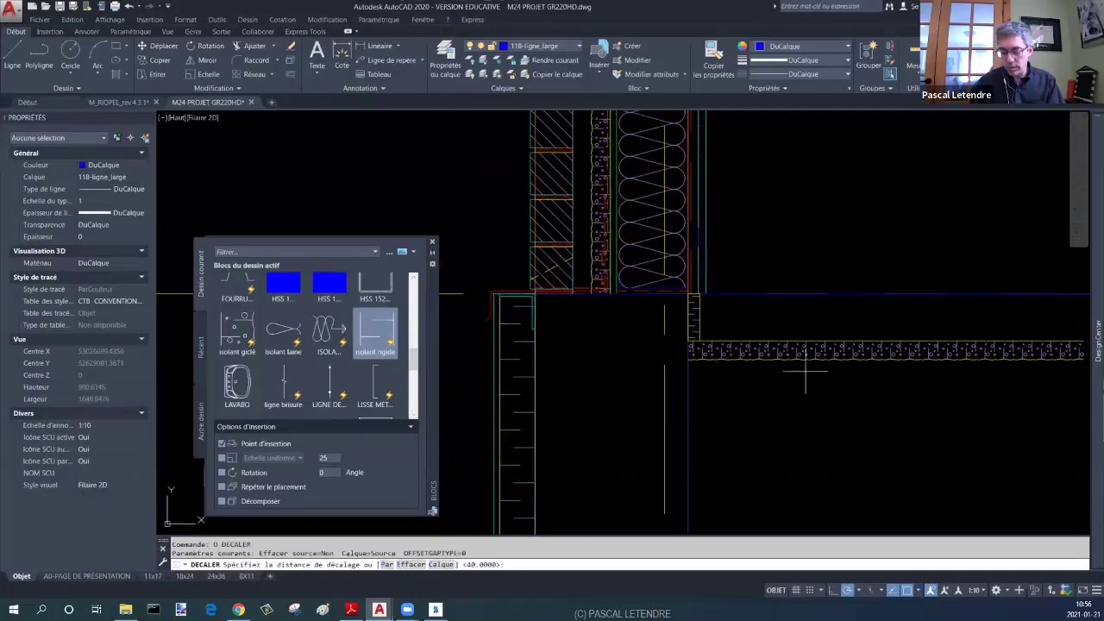
type("6")
key("Return")
left_click(804, 362)
middle_click_drag(805, 363, 698, 362)
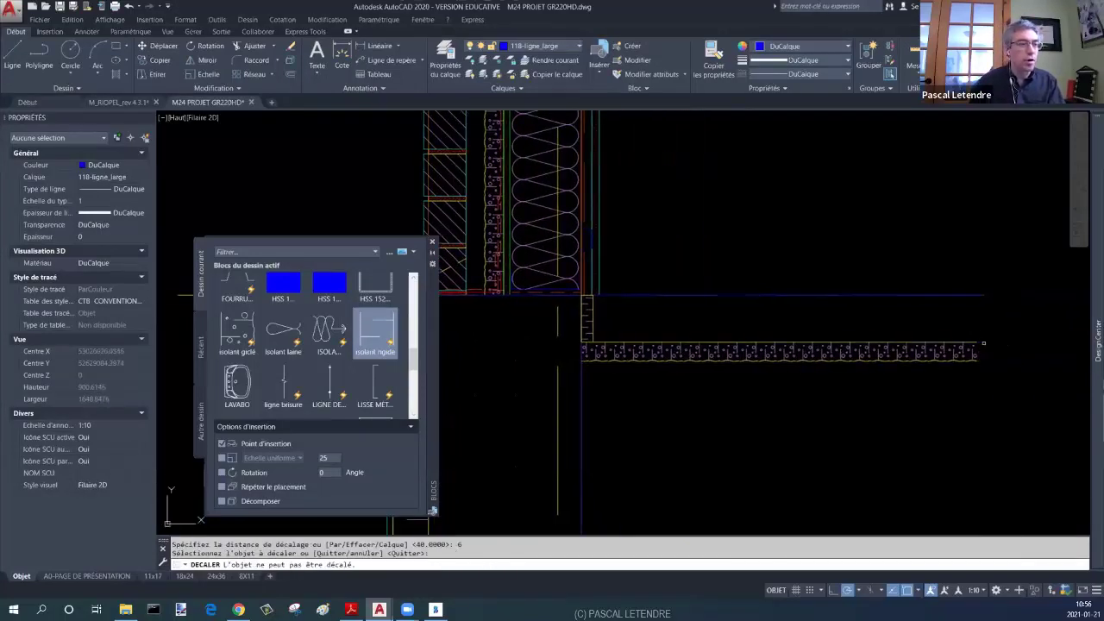
left_click(981, 342)
left_click(985, 354)
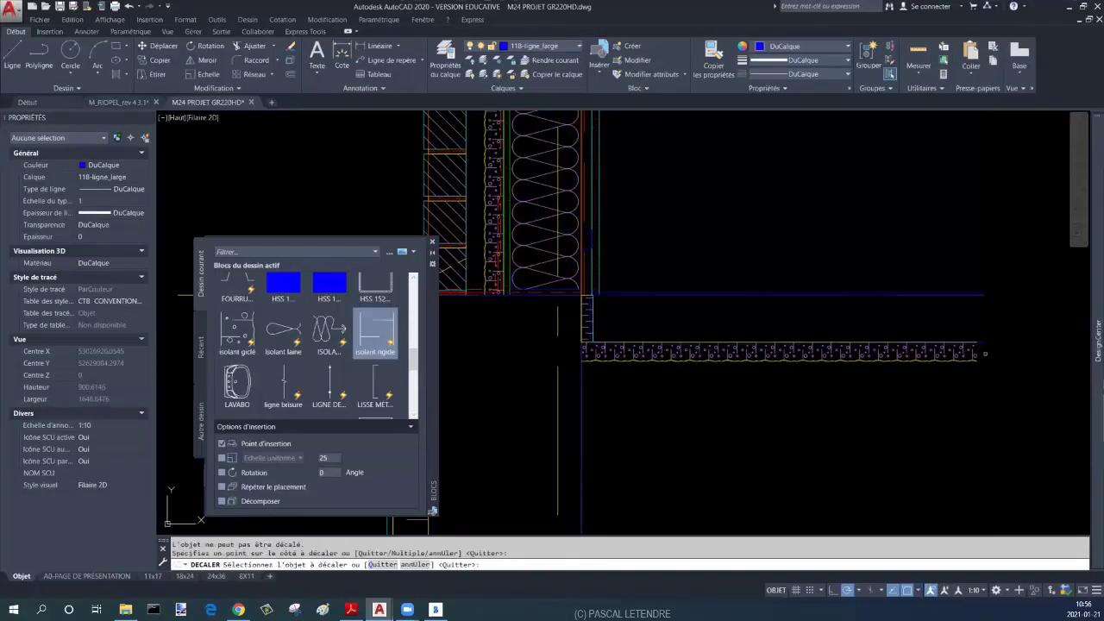
key("Escape")
scroll(681, 338, "up", 2)
scroll(604, 345, "up", 2)
middle_click_drag(581, 352, 734, 358)
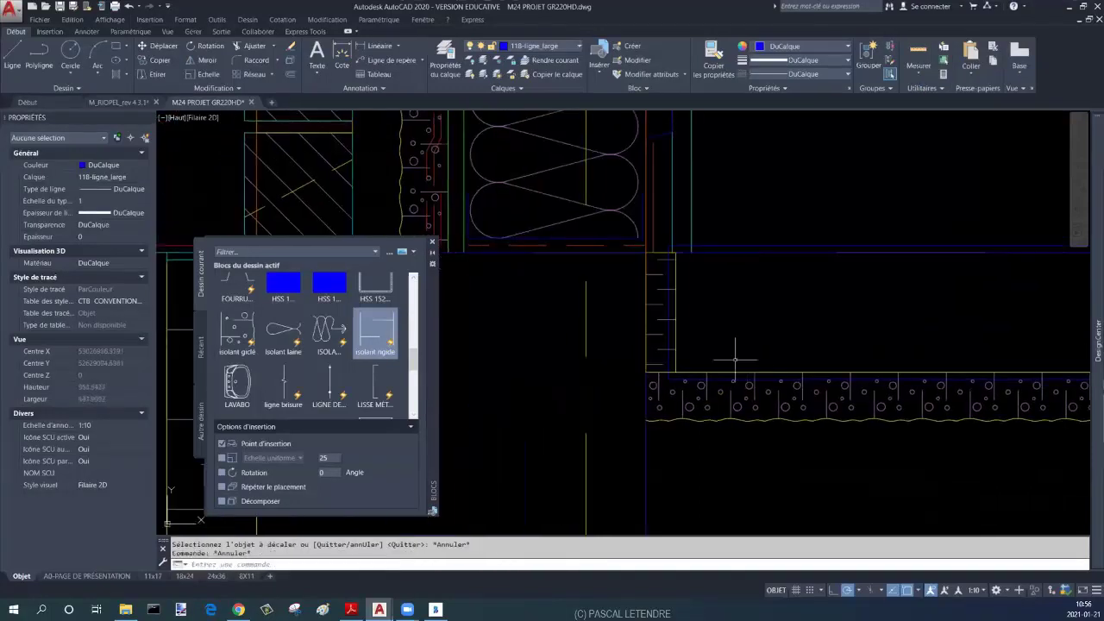
key("Escape")
Step: Match a lower line to the red line's properties, then abandon a trim attempt
key("Escape")
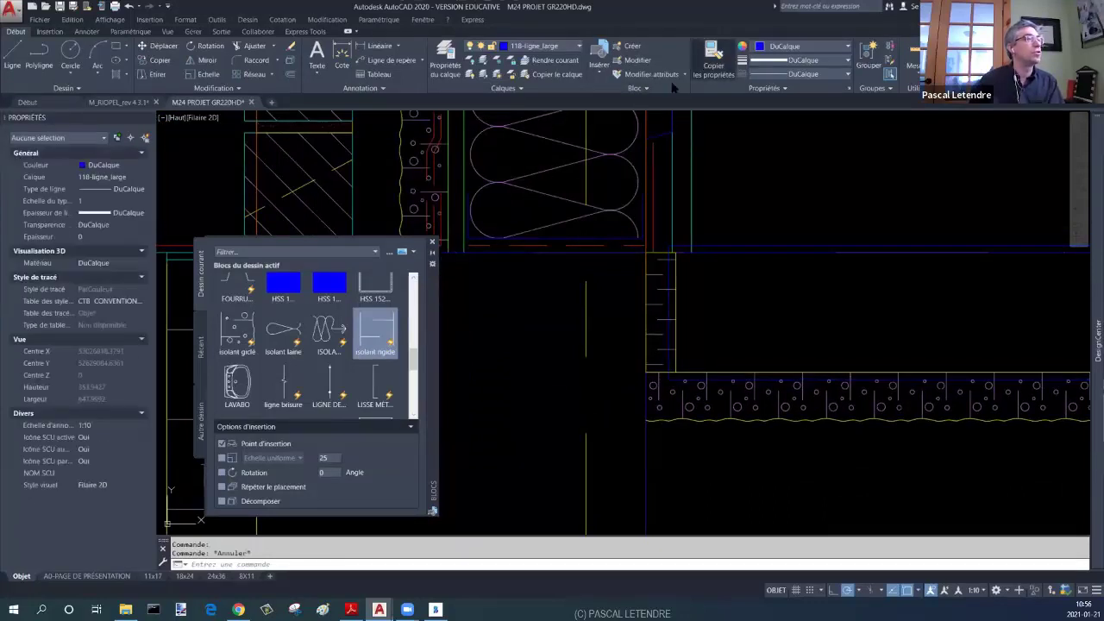
left_click(713, 53)
left_click(655, 160)
left_click(661, 279)
key("Escape")
key("Escape")
type("a")
key("Return")
key("Escape")
type("aj")
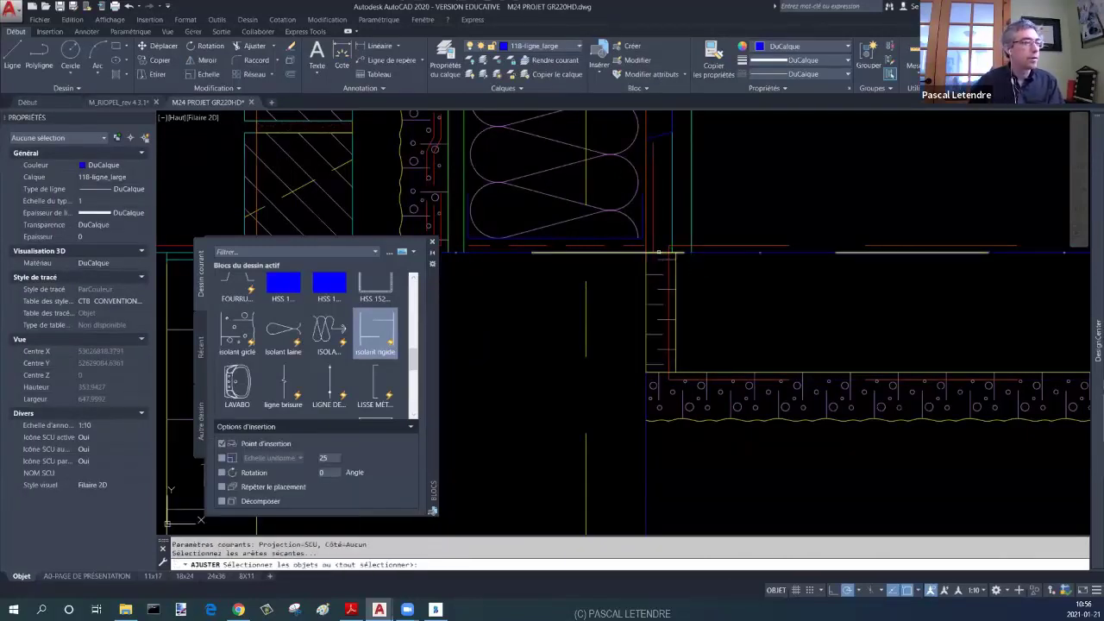
key("Return")
key("Return")
left_click(712, 245)
key("Escape")
Step: Zoom out toward the slab's right end, abandoning a stray line command
scroll(712, 259, "down", 2)
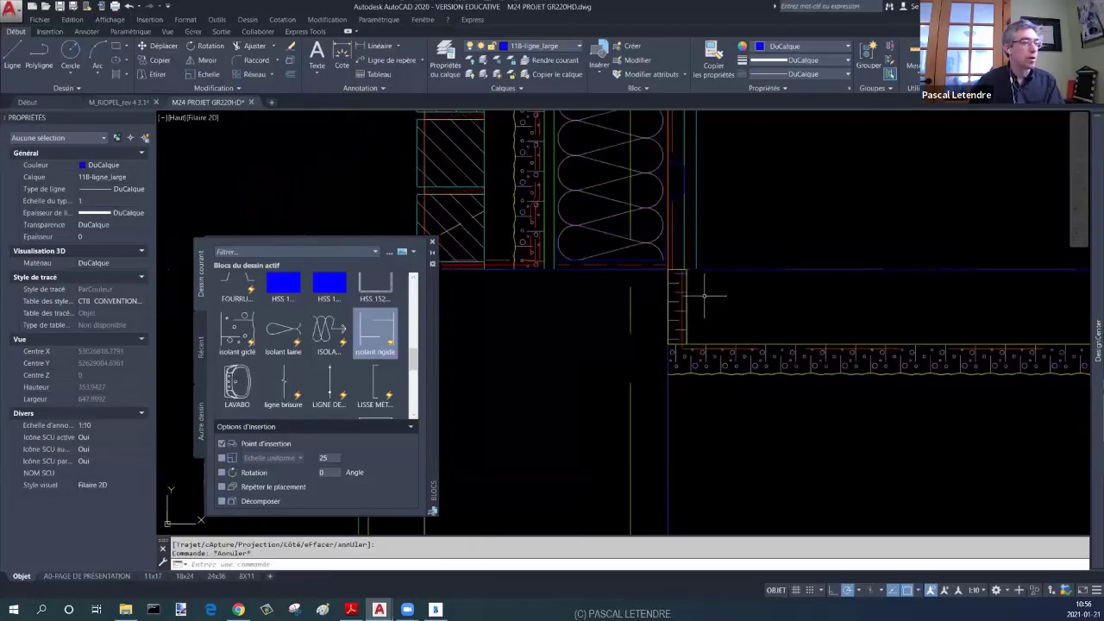
scroll(731, 317, "down", 1)
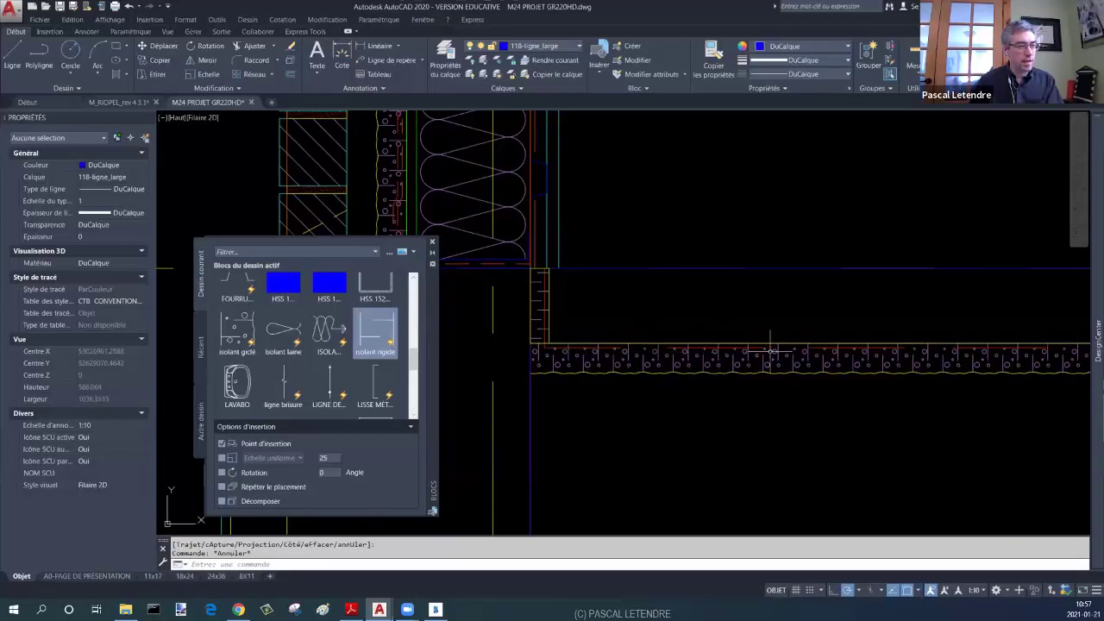
scroll(949, 353, "down", 1)
scroll(974, 358, "down", 1)
scroll(1009, 364, "down", 1)
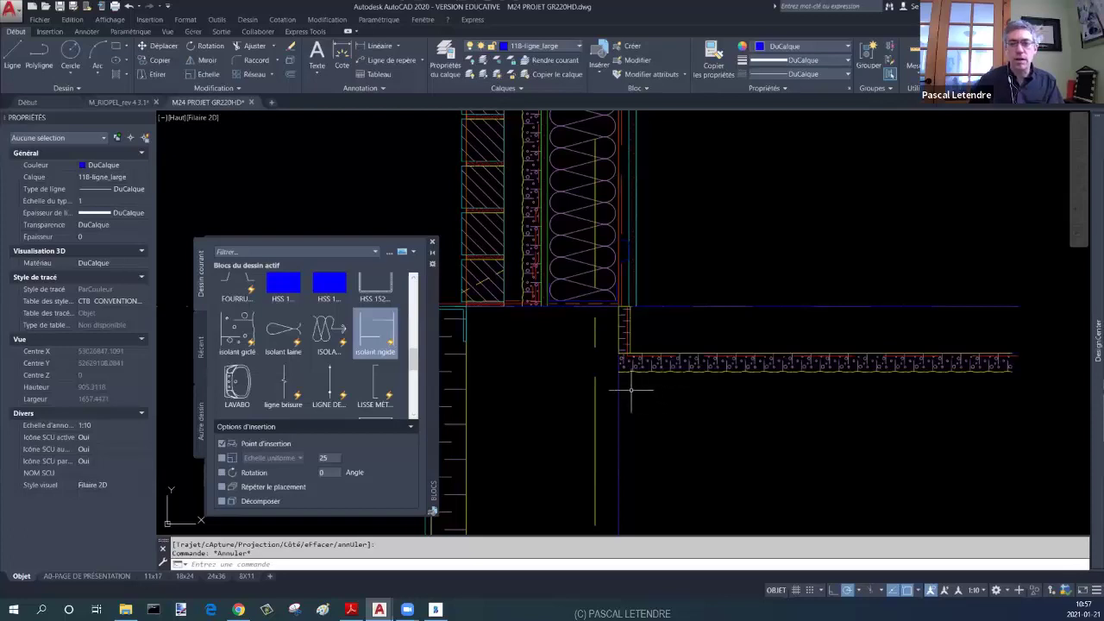
key("Escape")
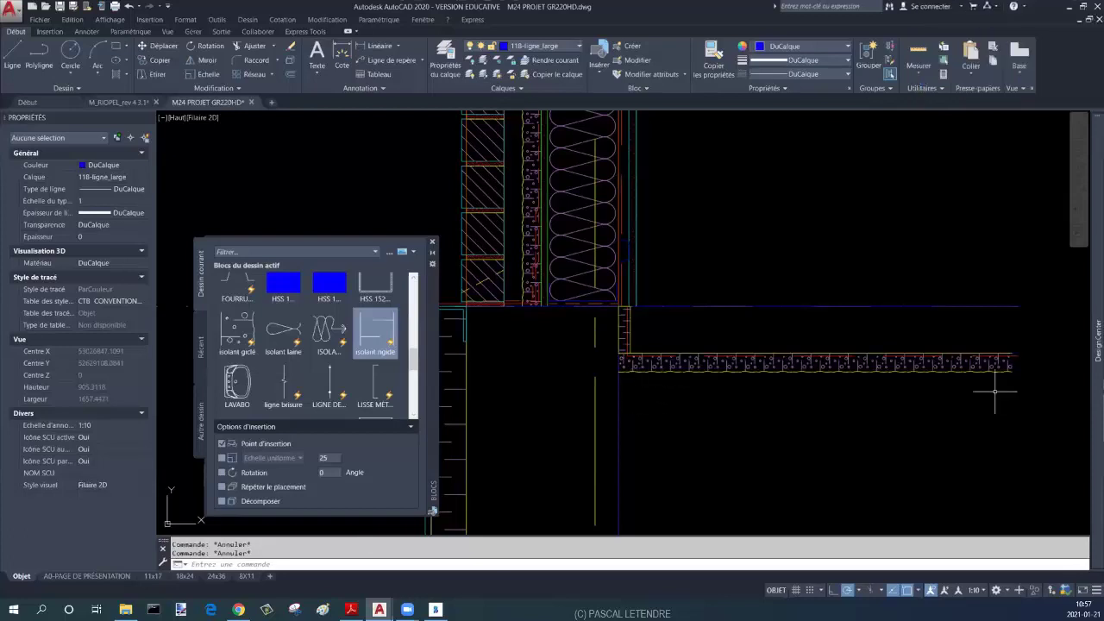
type("l")
key("Return")
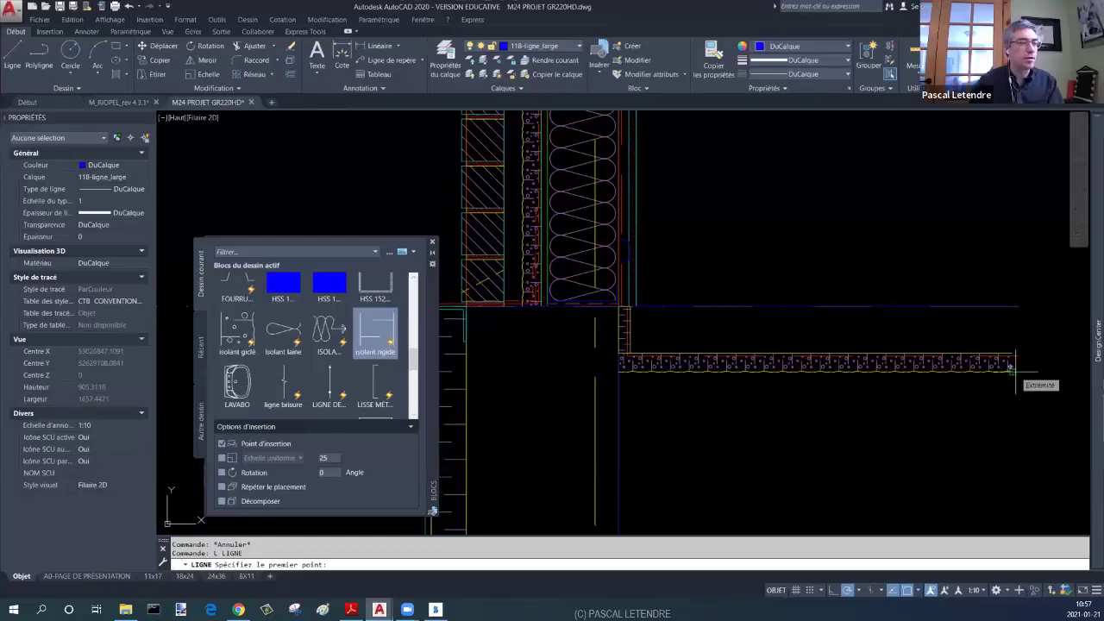
left_click(1014, 366)
key("Escape")
key("Escape")
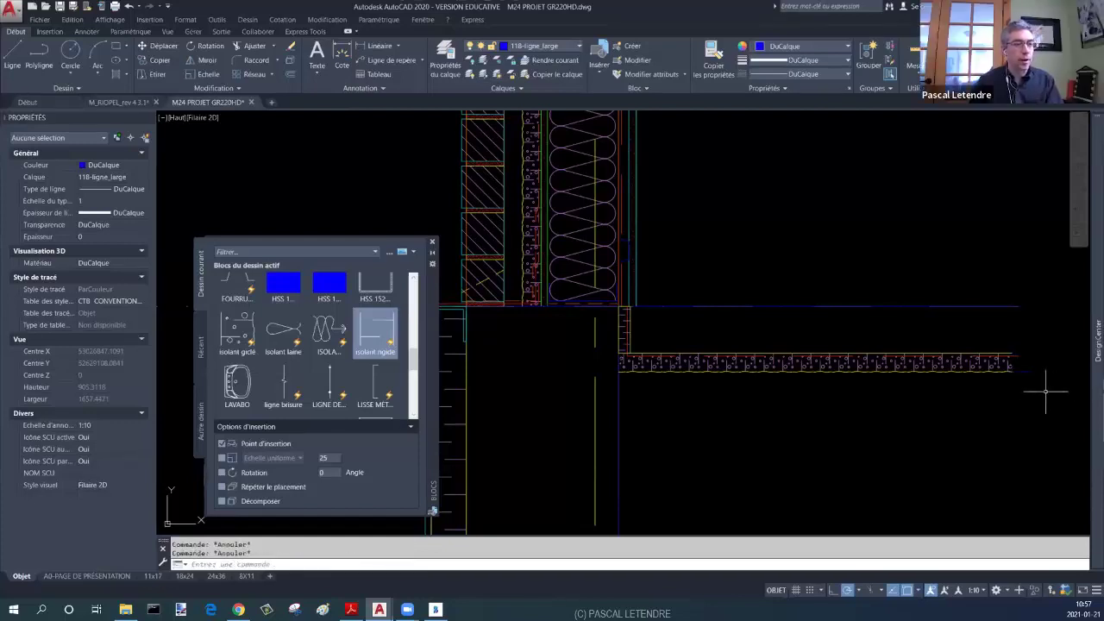
Step: Offset the slab line 50 below the slab, then offset that copy 250 further down
type("o")
key("Return")
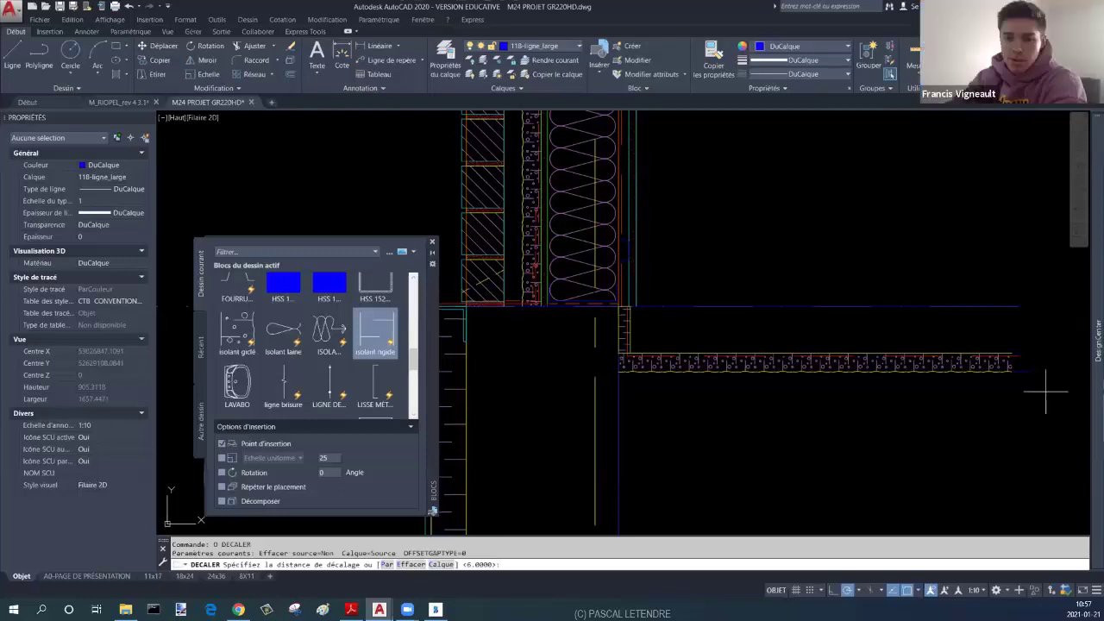
type("50")
key("Return")
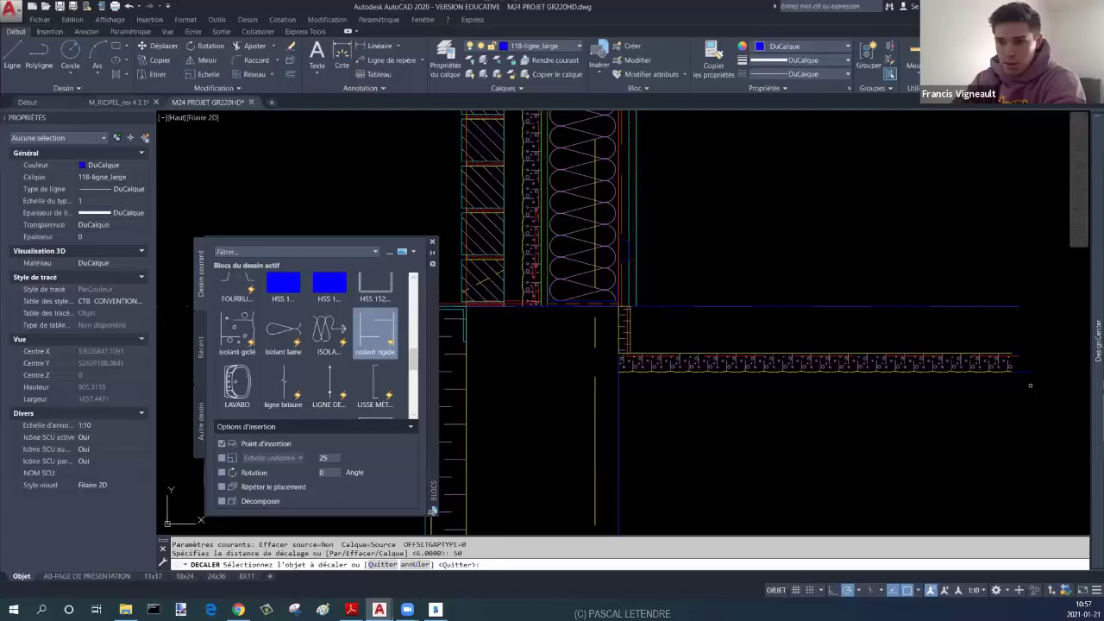
left_click(1029, 372)
left_click(1022, 402)
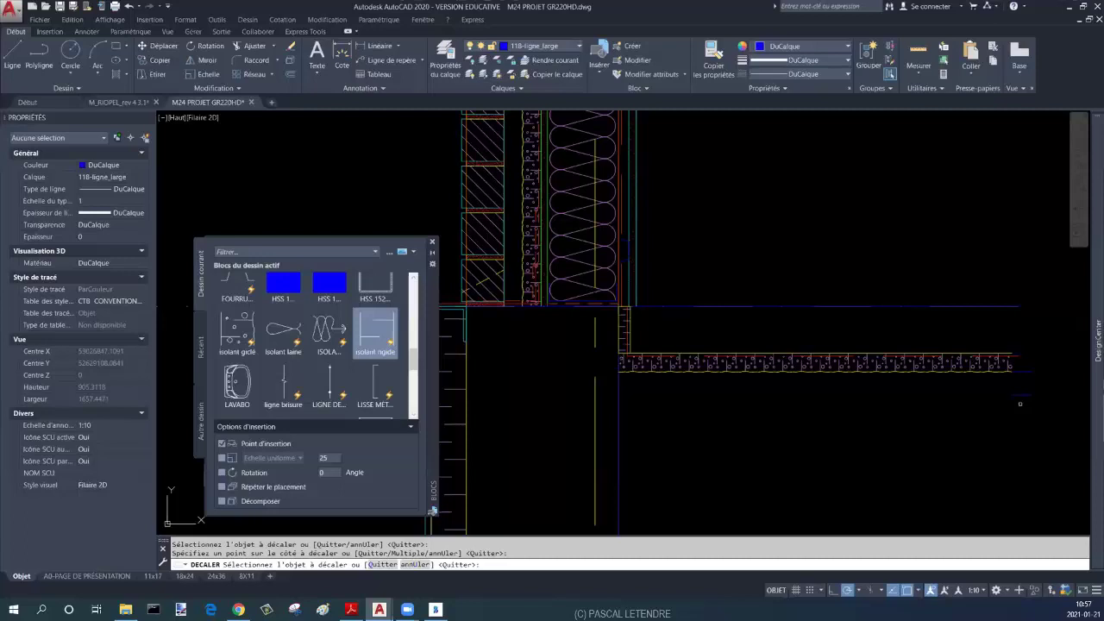
key("Return")
key("Return")
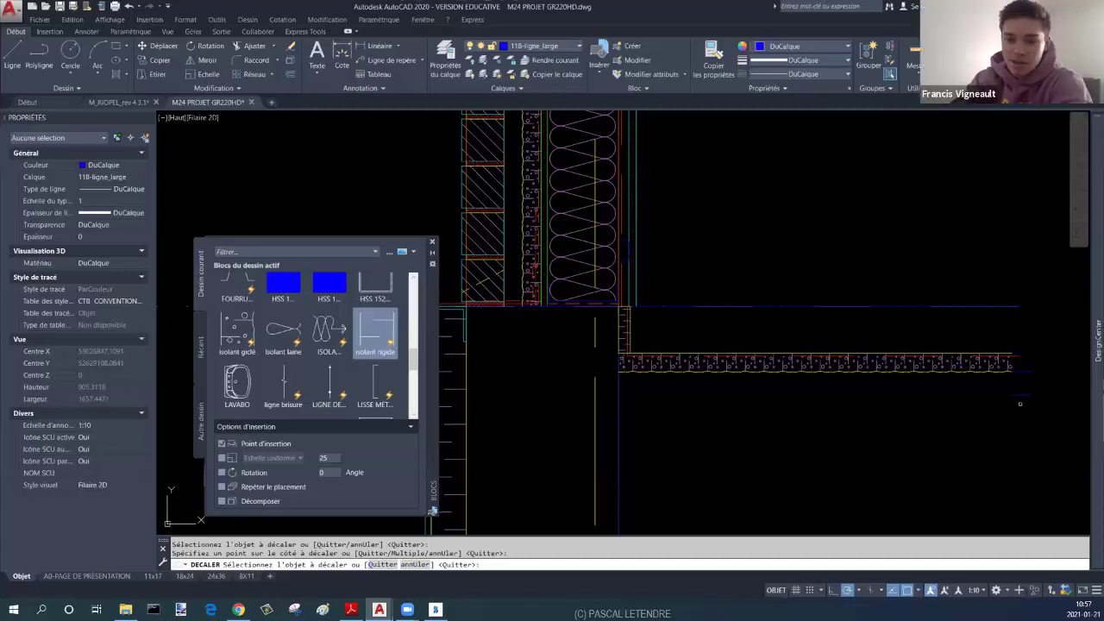
type("250")
key("Return")
left_click(1020, 395)
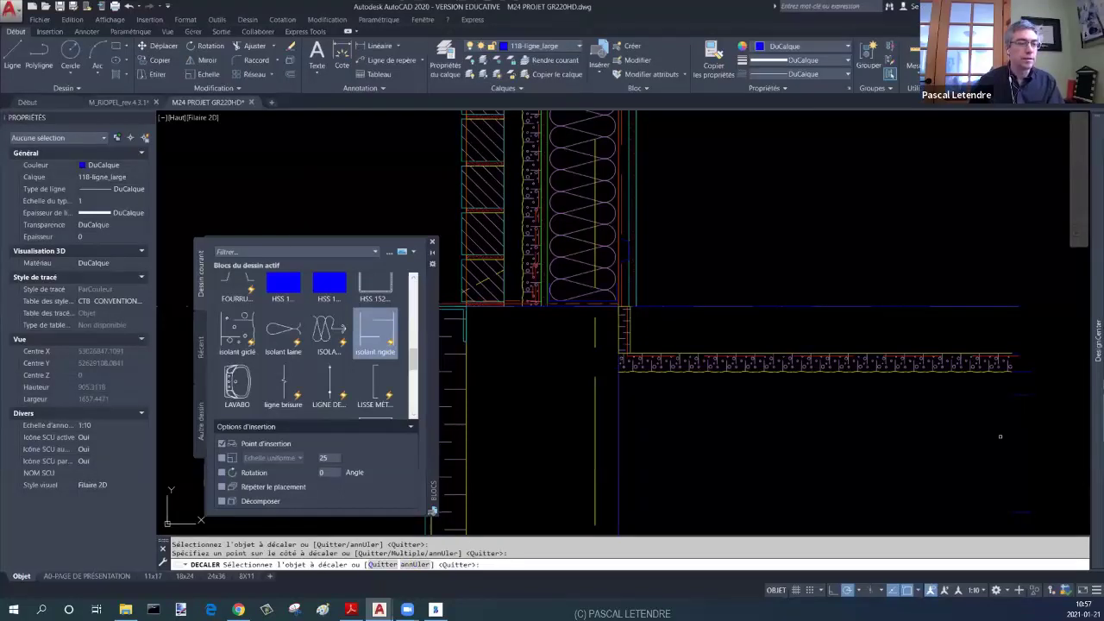
scroll(1000, 436, "down", 1)
scroll(986, 419, "down", 1)
key("Escape")
key("Escape")
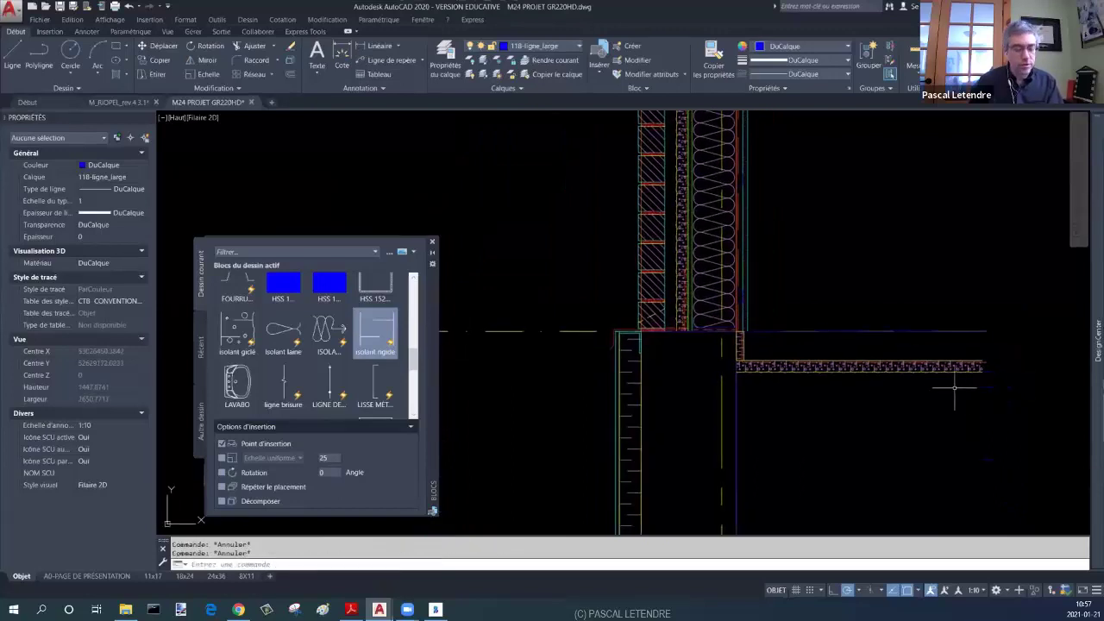
Step: Make both new lines under the slab red using Match Properties
left_click(727, 57)
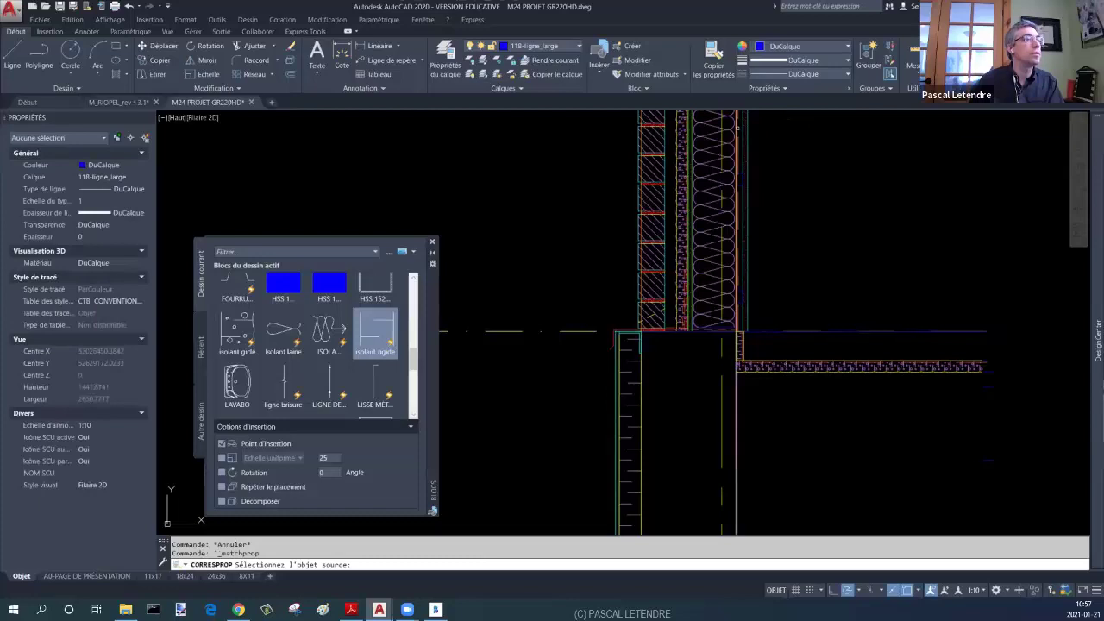
left_click(738, 127)
left_click(1011, 367)
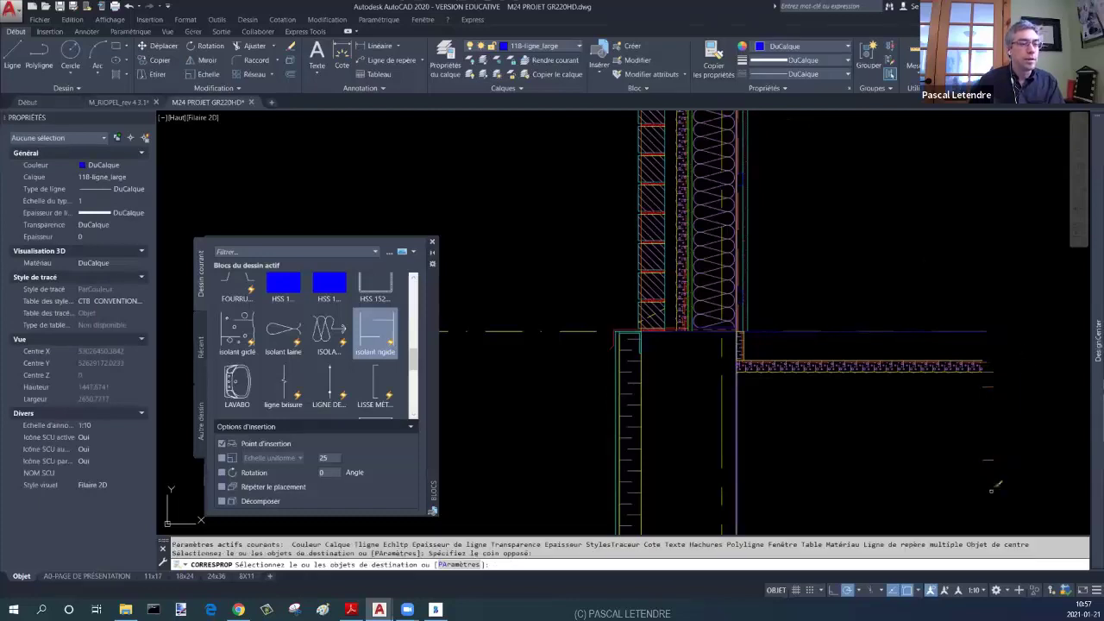
left_click(971, 515)
key("Escape")
key("Escape")
Step: Extend both red lines left to the foundation wall
type("r")
key("Return")
key("Return")
left_click_drag(1010, 381, 971, 488)
key("Escape")
key("Escape")
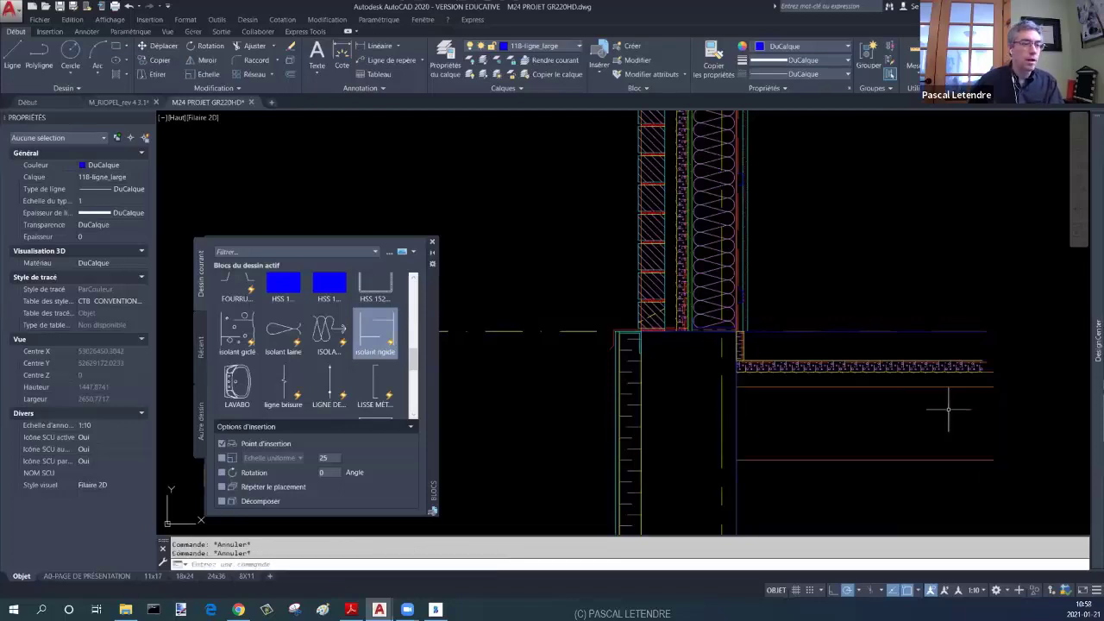
Step: Start the Insert command to bring in the ligne brisure break line block
type("l")
key("Return")
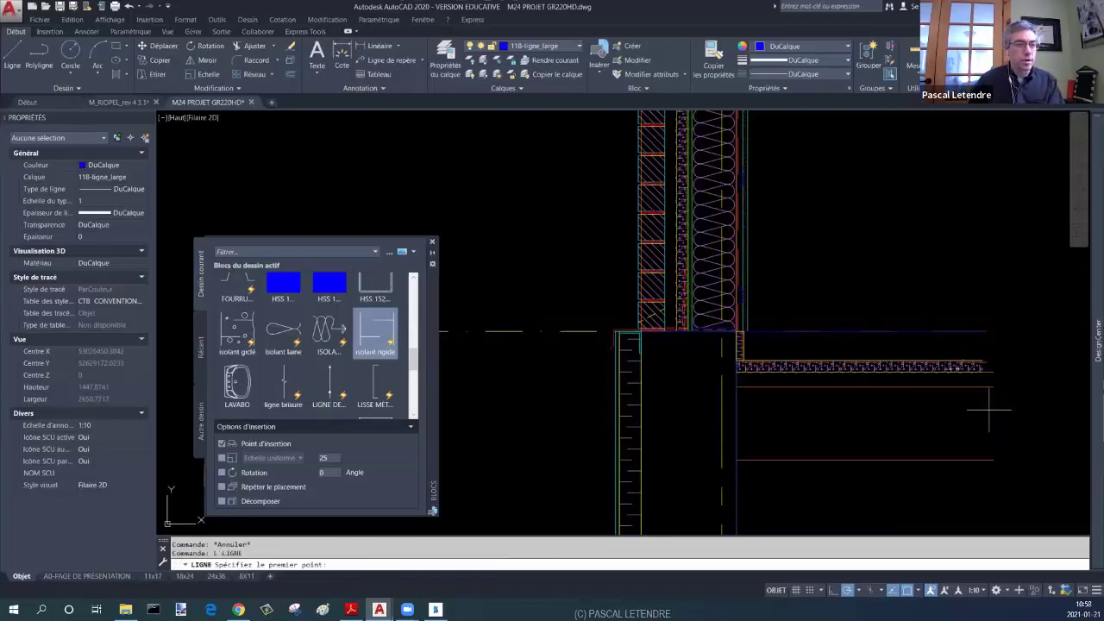
key("Escape")
scroll(725, 155, "down", 2)
type("i")
key("Return")
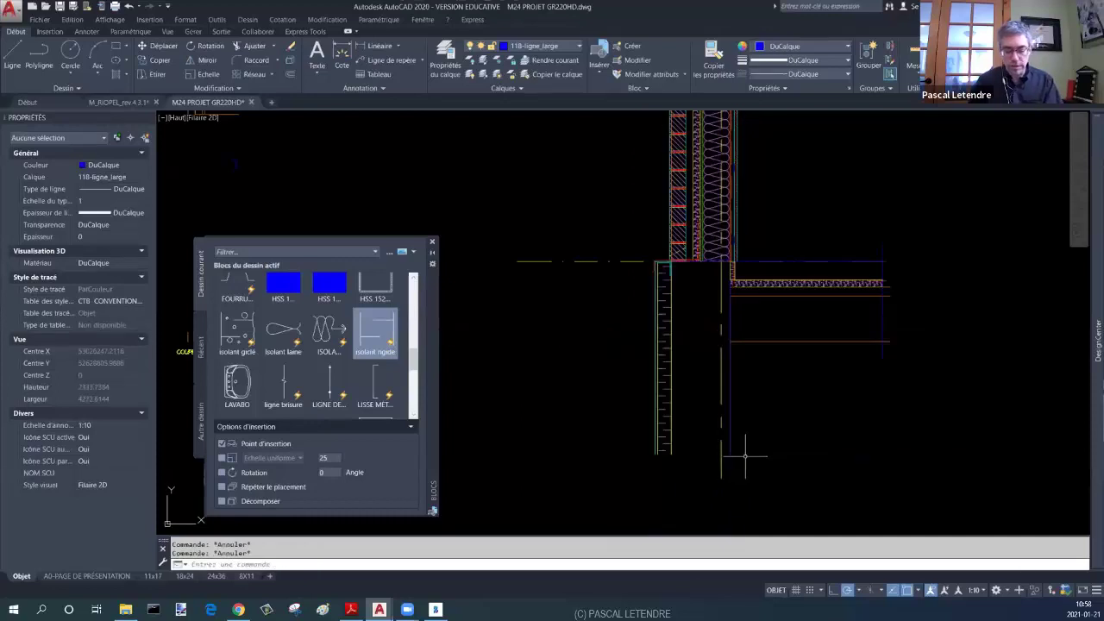
Step: Insert the ligne brisure block at the foundation base with a 90° rotation
left_click(285, 384)
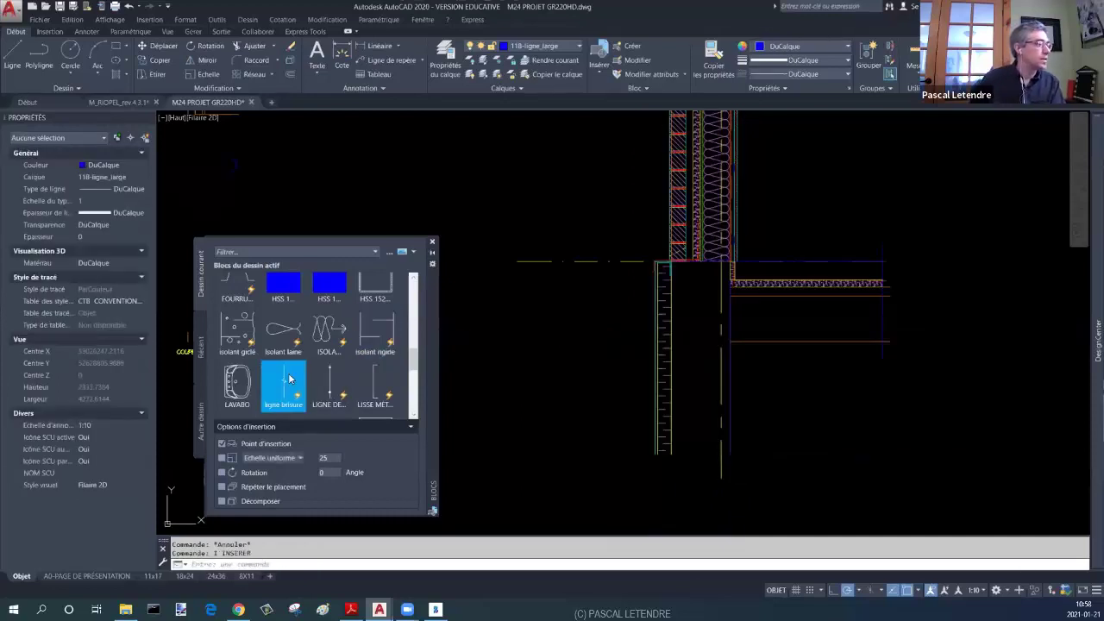
double_click(326, 457)
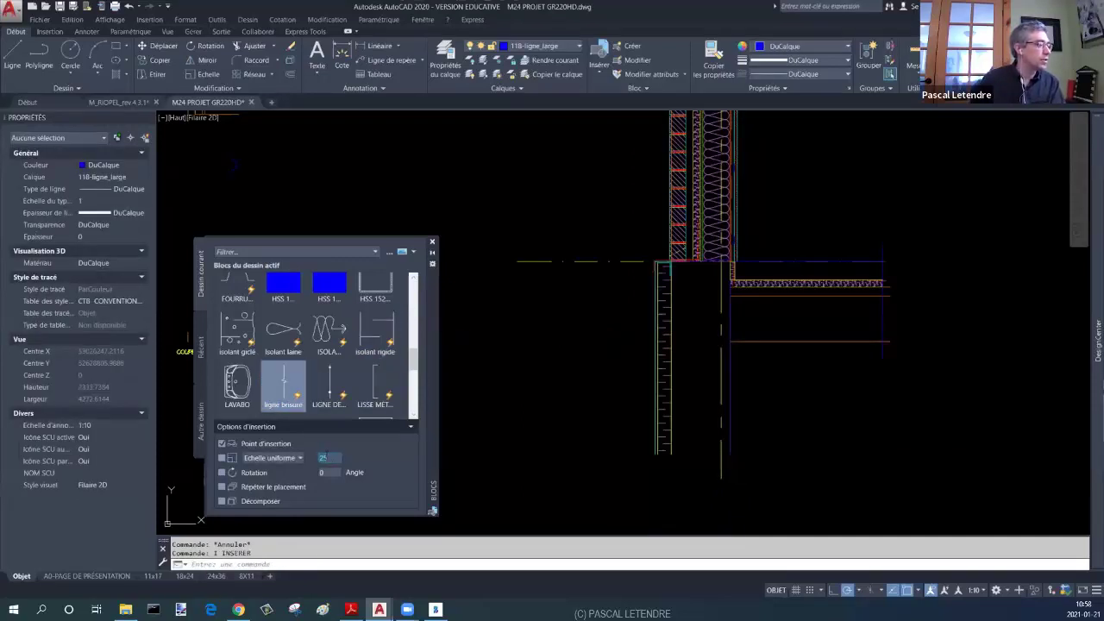
type("1")
right_click(283, 379)
left_click(306, 385)
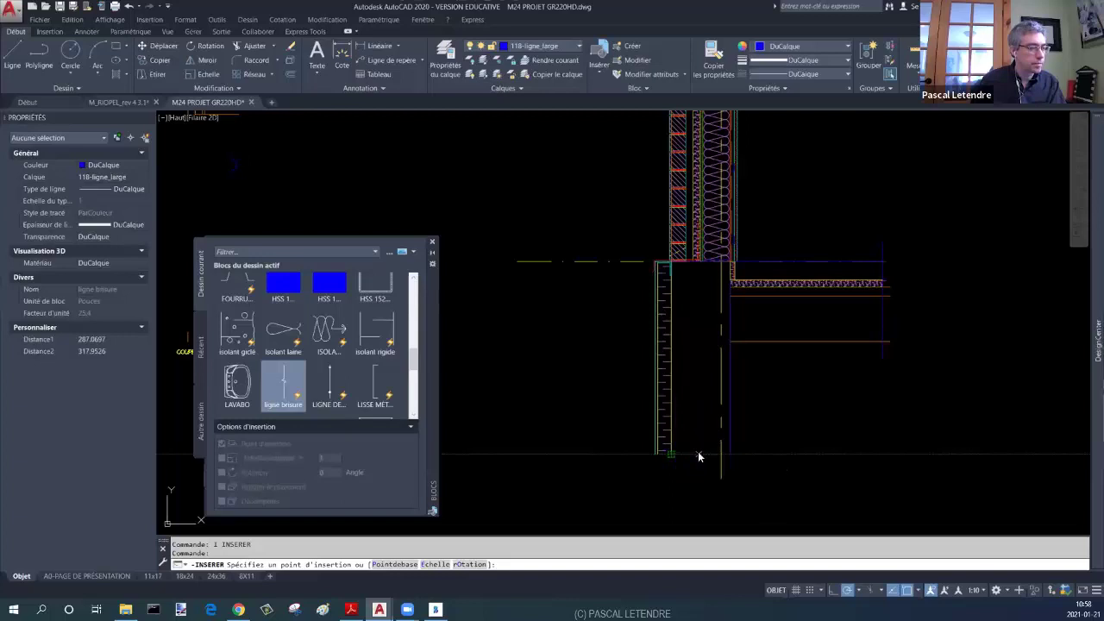
left_click(698, 456)
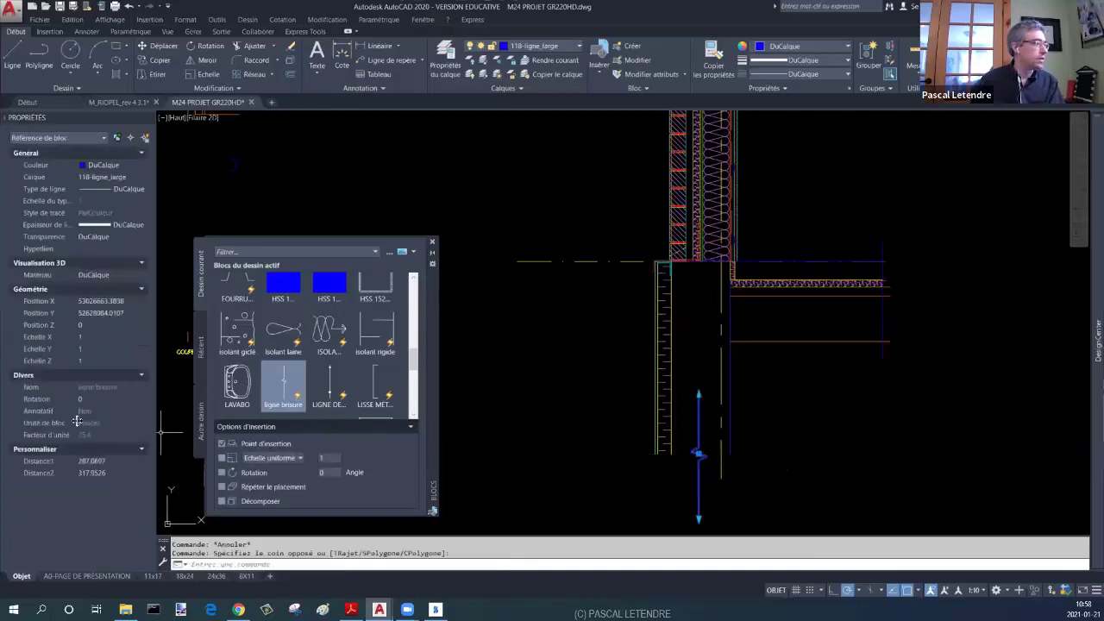
left_click(102, 400)
type("90")
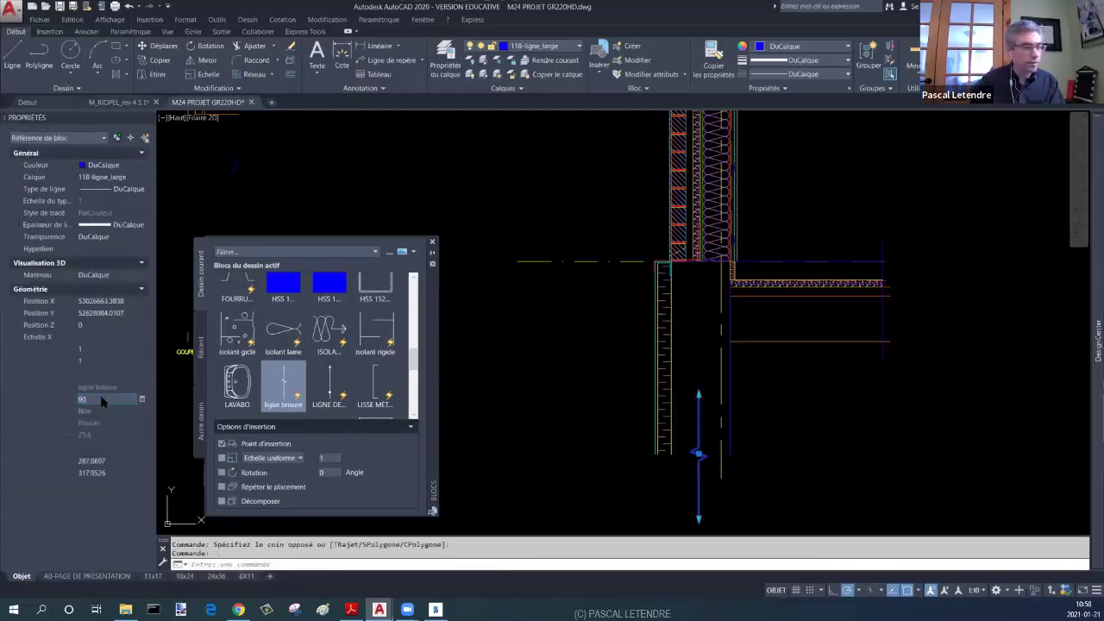
key("Return")
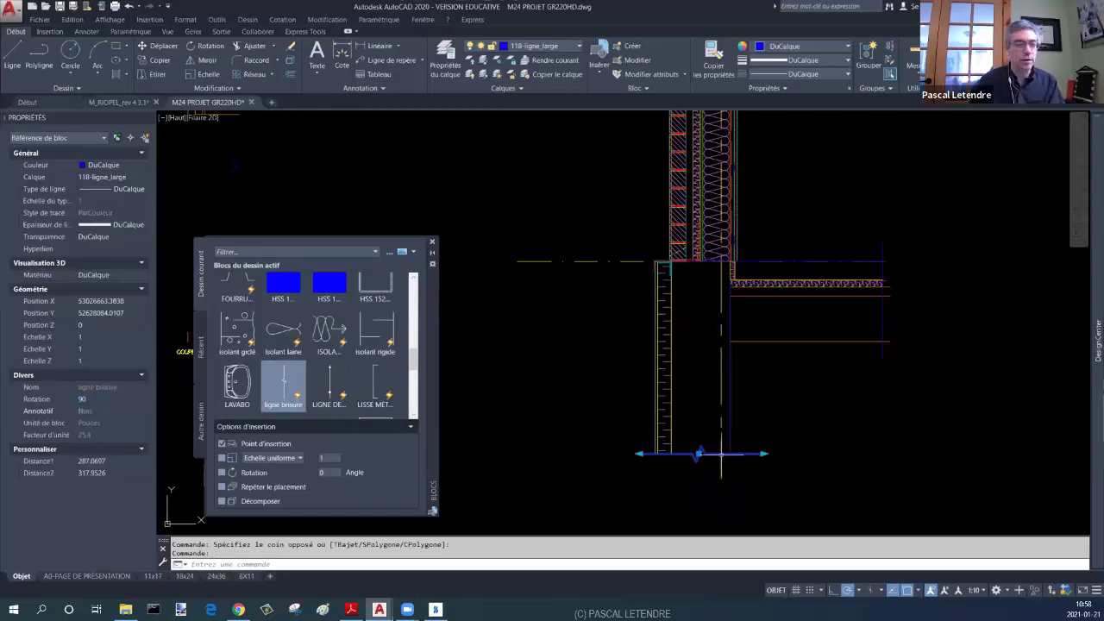
scroll(764, 466, "up", 2)
left_click(733, 451)
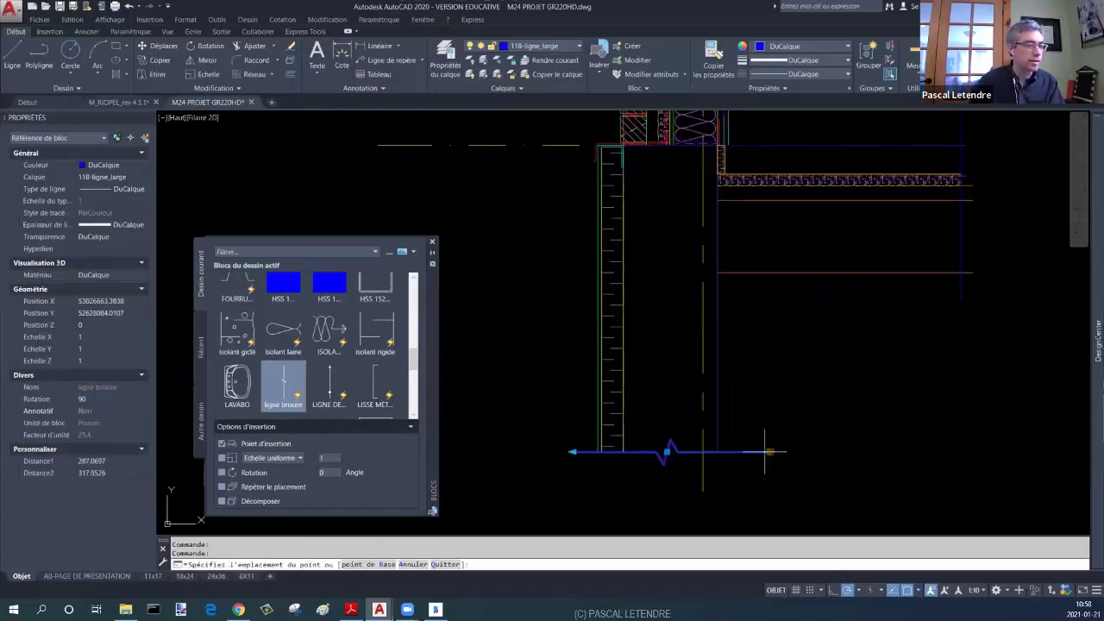
left_click(573, 451)
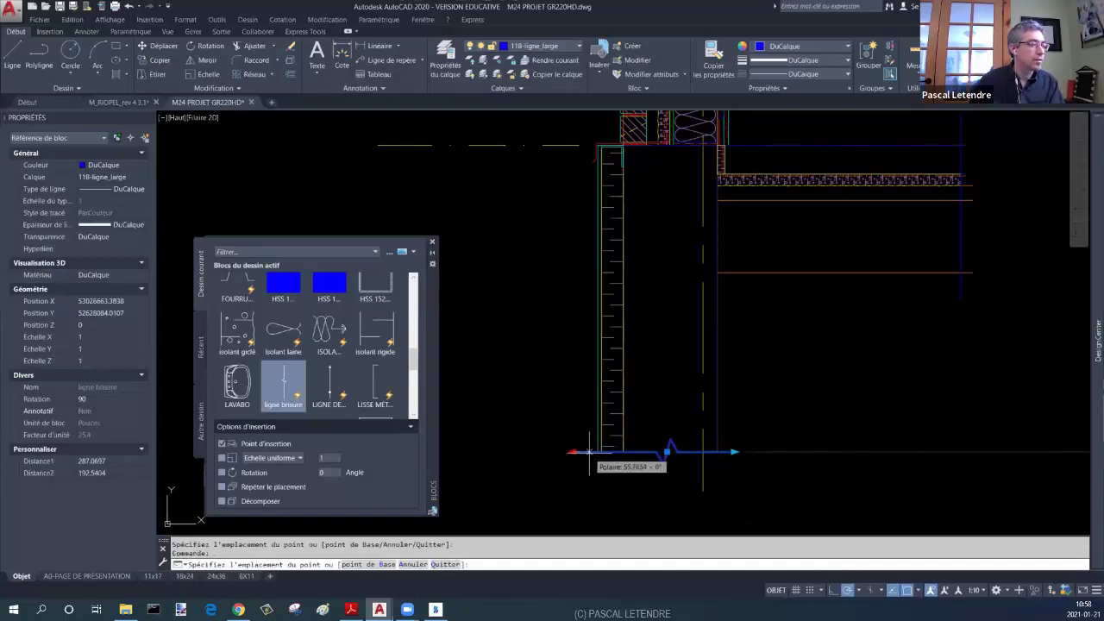
key("Escape")
key("Escape")
Step: Copy the break line to the slab's right end and rotate the copy to stand vertical
left_click(668, 451)
type("co")
key("Return")
left_click(668, 450)
middle_click_drag(966, 263, 897, 367)
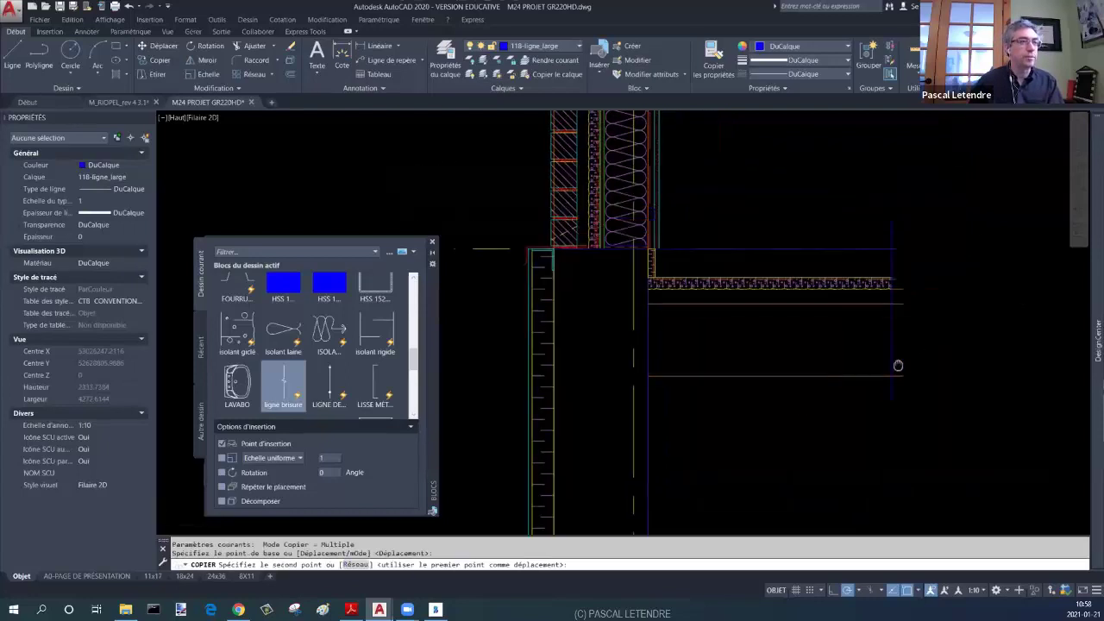
left_click(899, 319)
key("Escape")
left_click(914, 311)
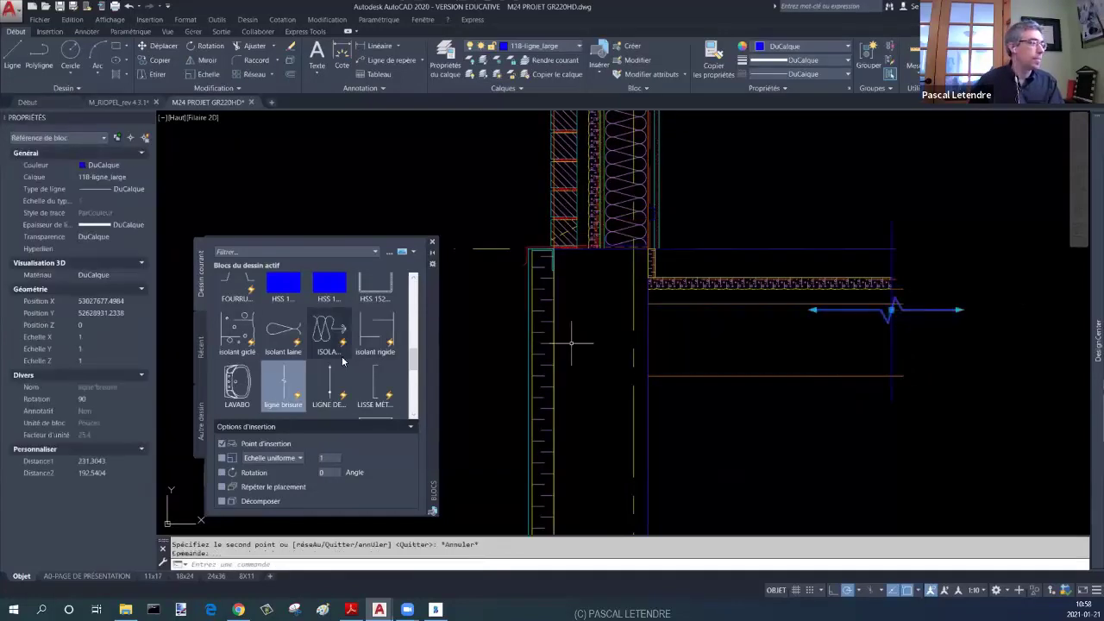
left_click(112, 399)
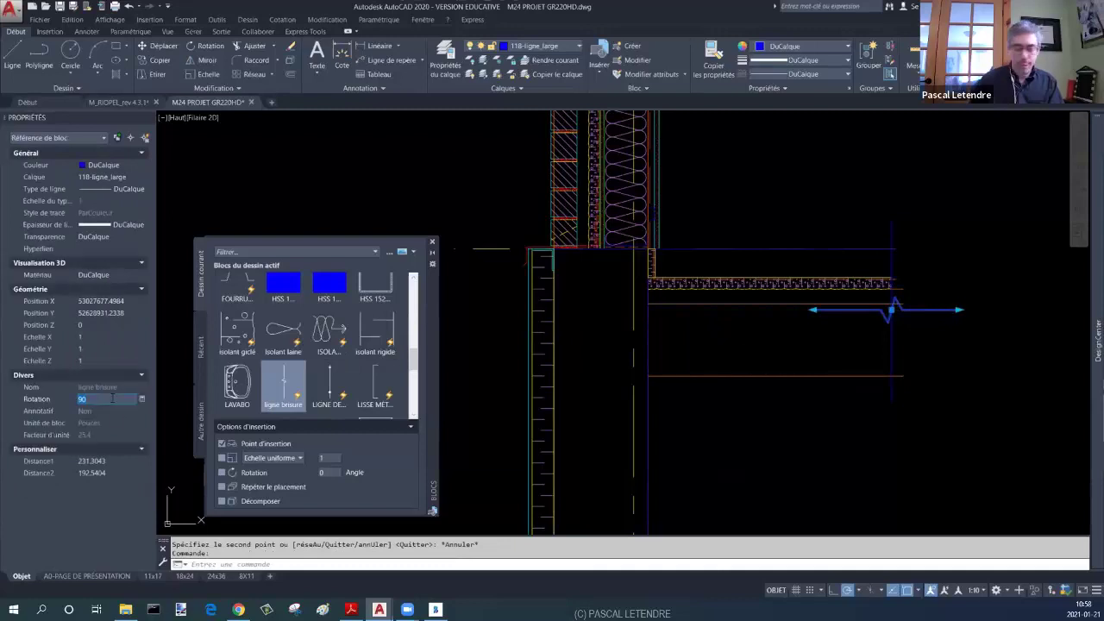
key("Return")
key("Escape")
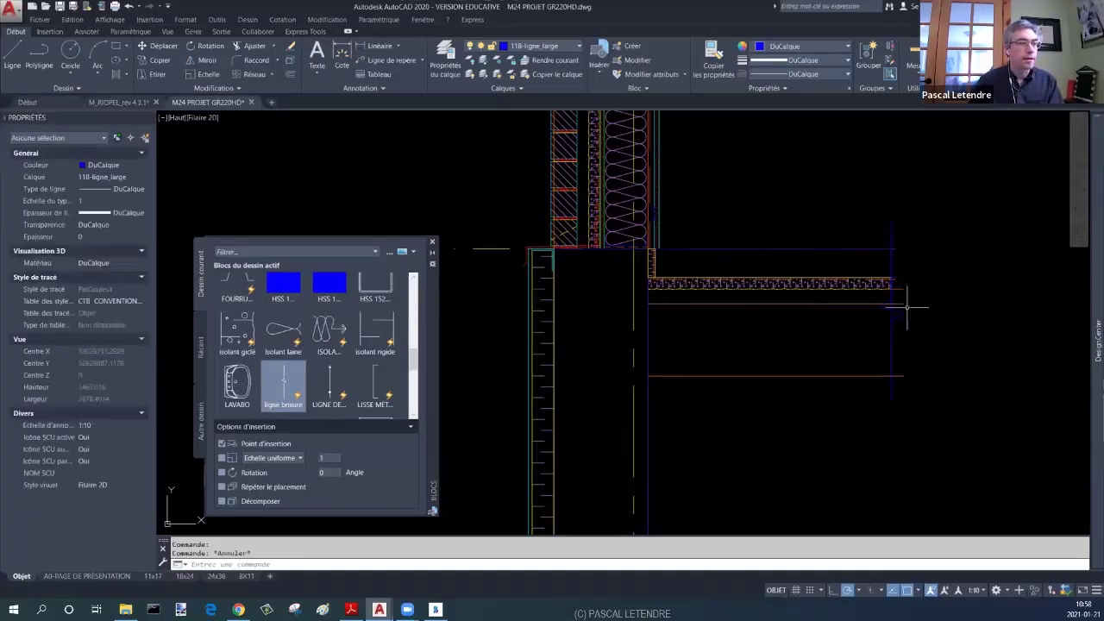
key("Escape")
scroll(907, 306, "up", 2)
Step: Trim the line end beyond the break line and stretch the level line further right
type("aj")
key("Return")
key("Return")
left_click(893, 224)
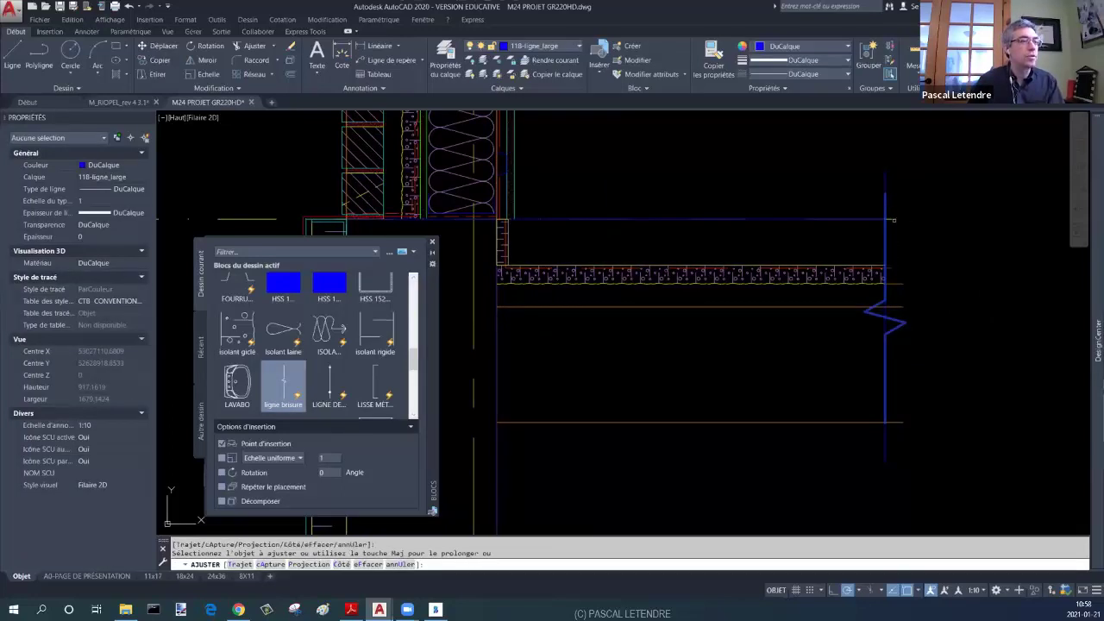
key("Escape")
left_click(893, 220)
left_click(892, 219)
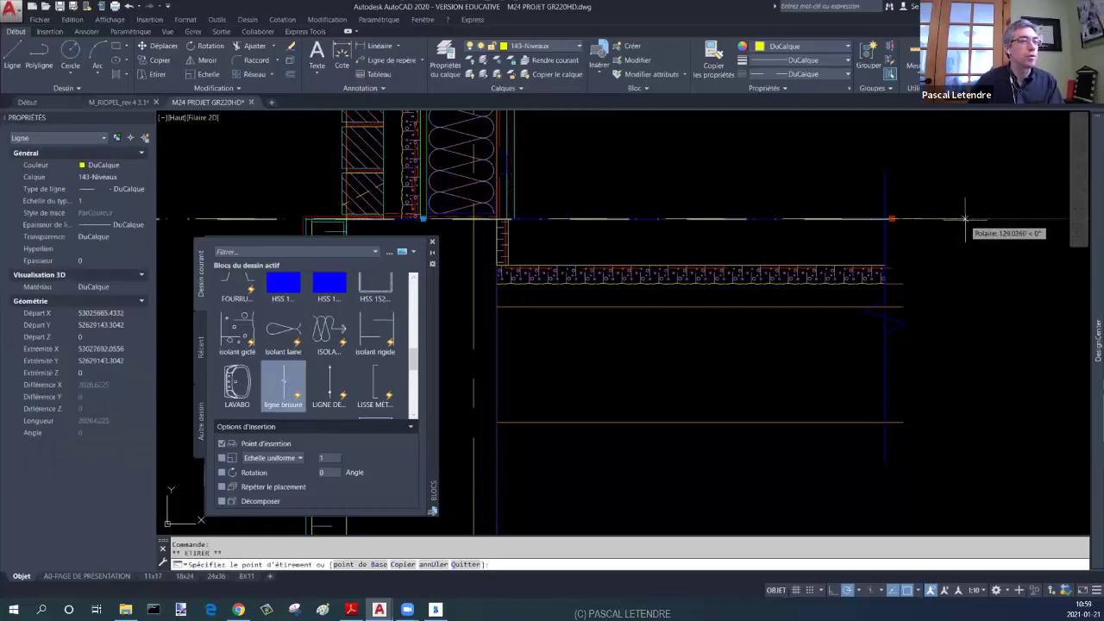
left_click(1027, 220)
key("Escape")
key("Escape")
Step: Erase the surplus vertical line at the right and check the vertical break line
left_click(884, 181)
left_click(882, 173)
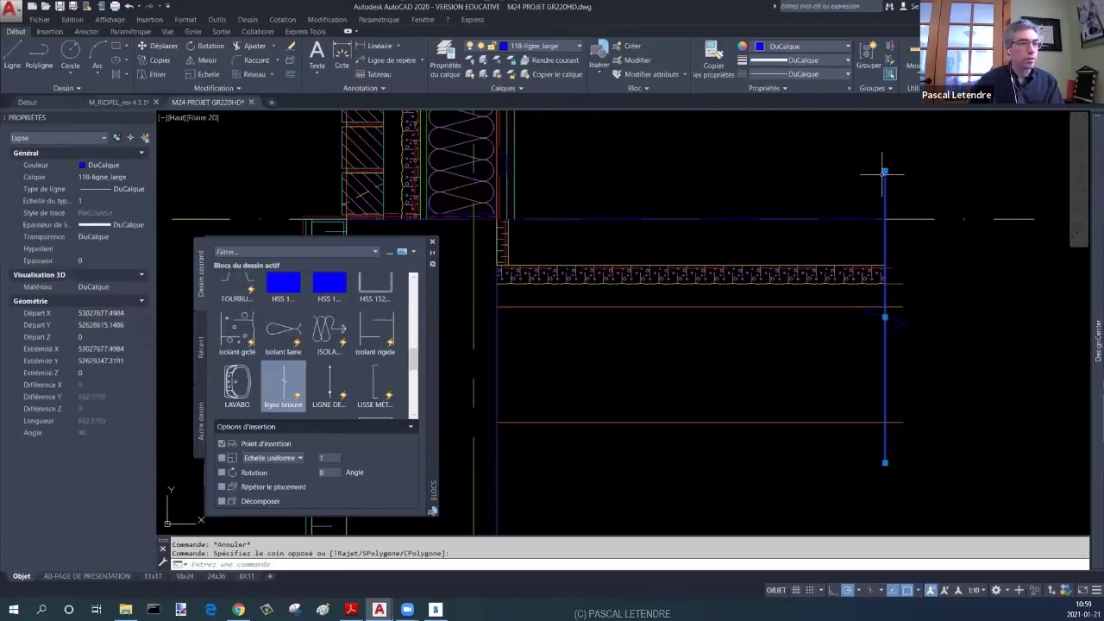
key("Delete")
left_click(867, 387)
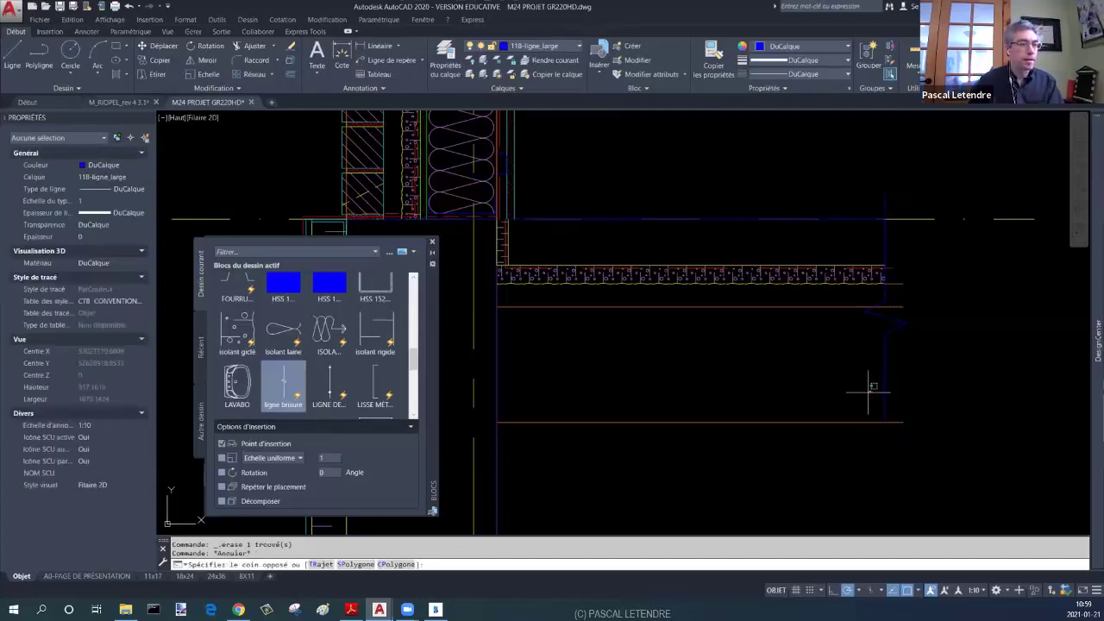
left_click(876, 398)
left_click(885, 422)
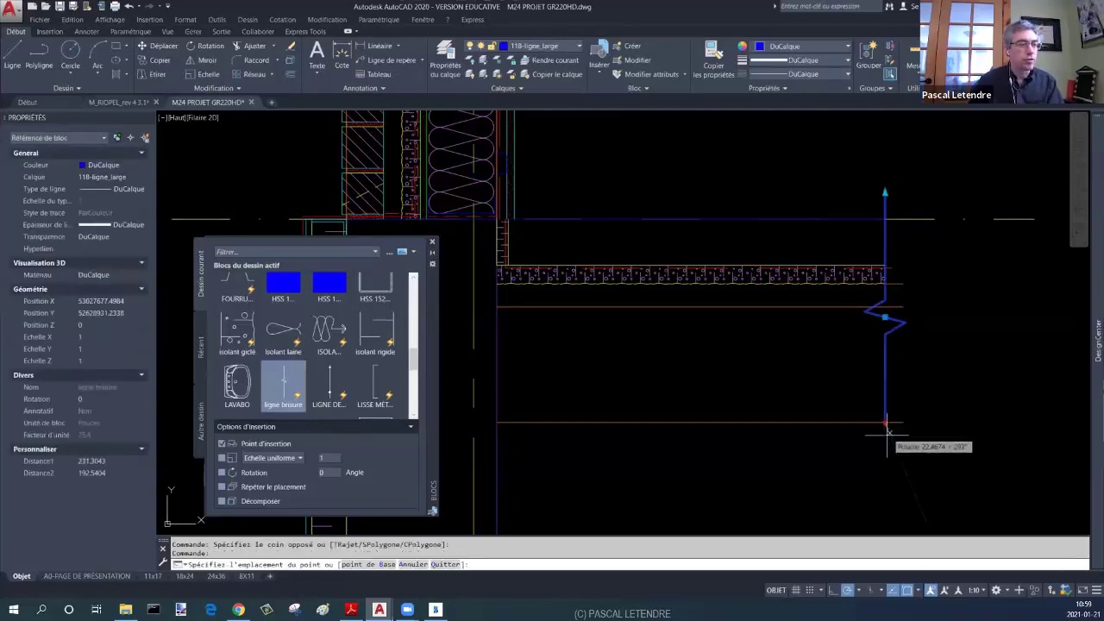
key("Escape")
scroll(821, 393, "down", 2)
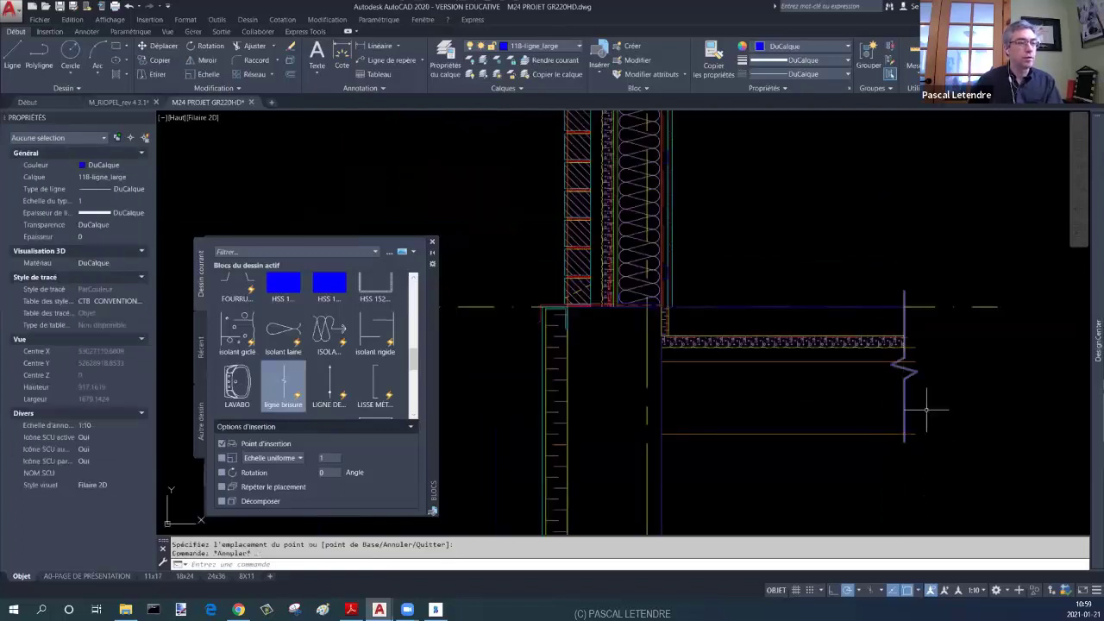
scroll(897, 340, "up", 3)
scroll(897, 340, "down", 2)
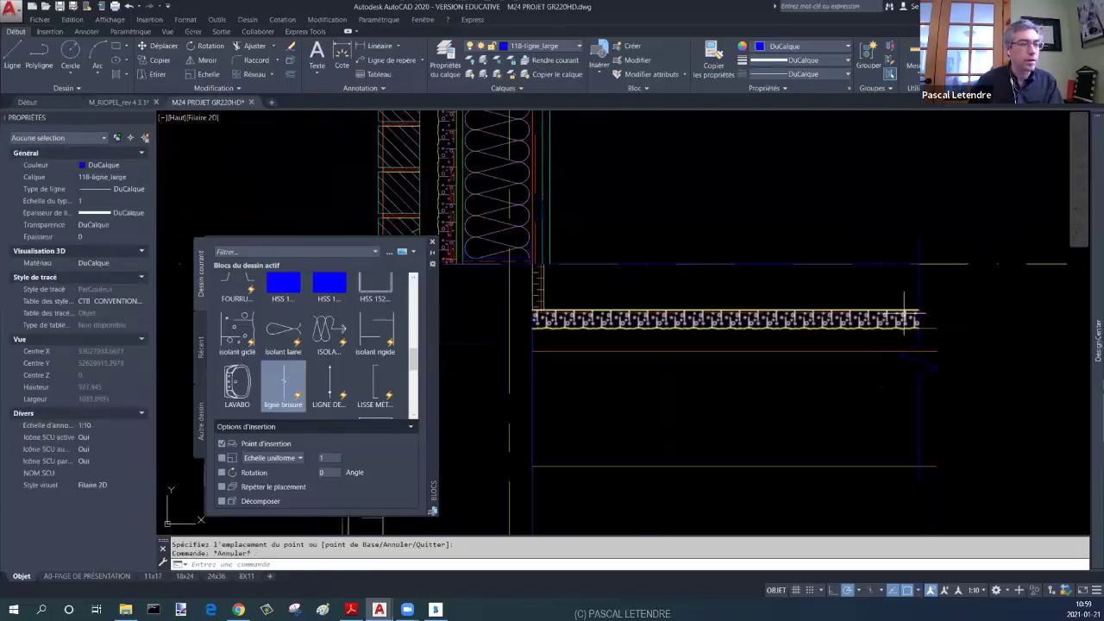
scroll(897, 341, "up", 2)
scroll(897, 341, "down", 2)
scroll(869, 339, "up", 4)
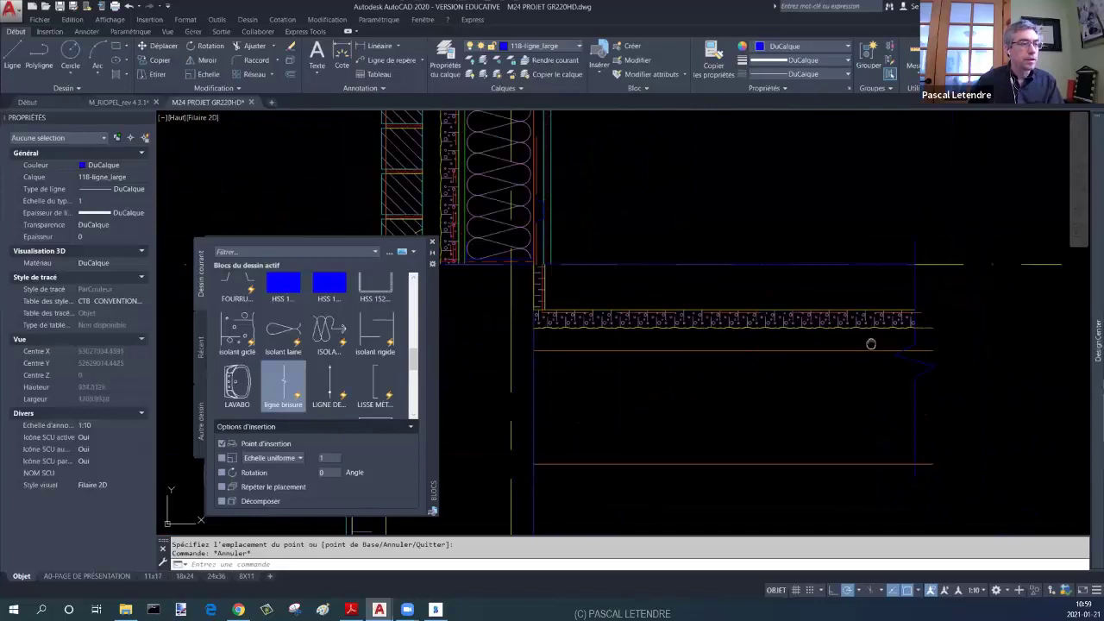
scroll(946, 322, "down", 2)
Step: Move the line below the slab insulation to the 110-ligne extra fin layer
type("h")
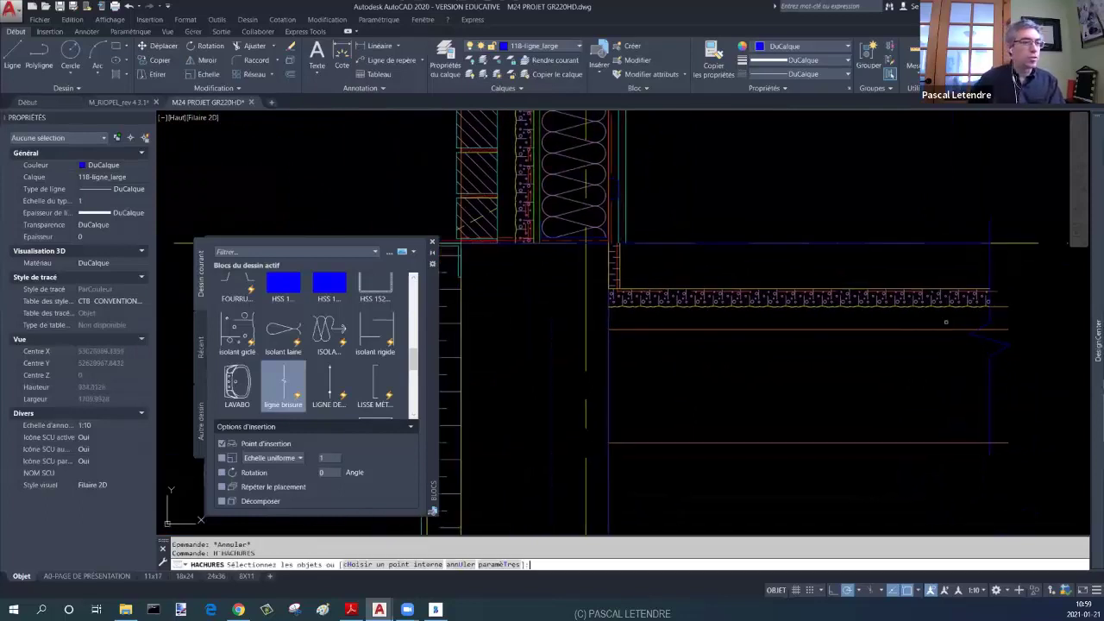
key("Return")
left_click(938, 329)
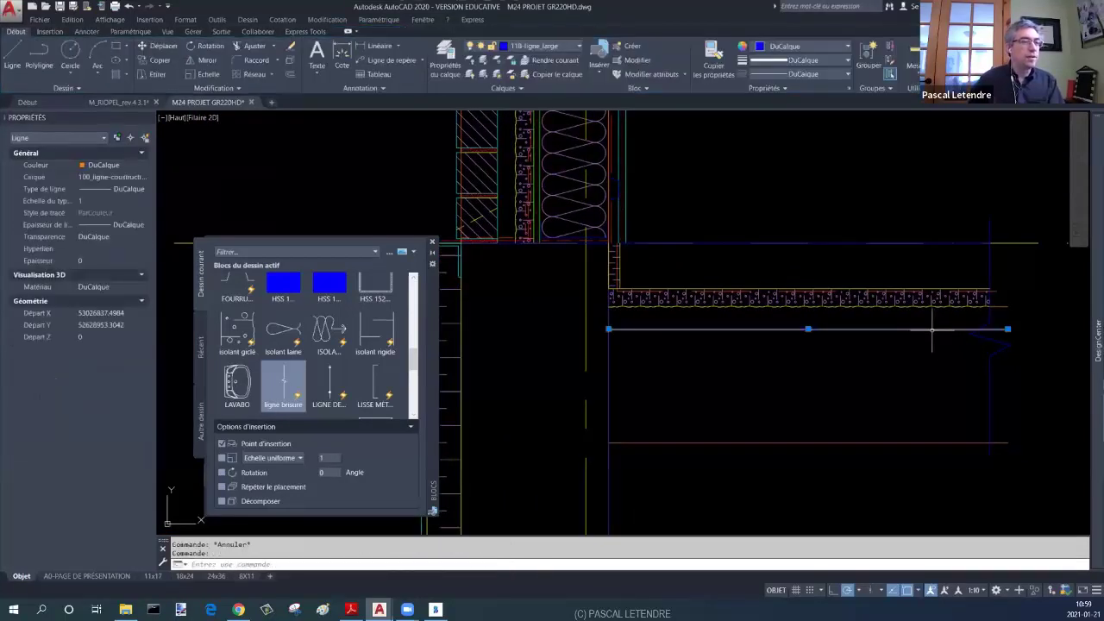
left_click(1008, 328)
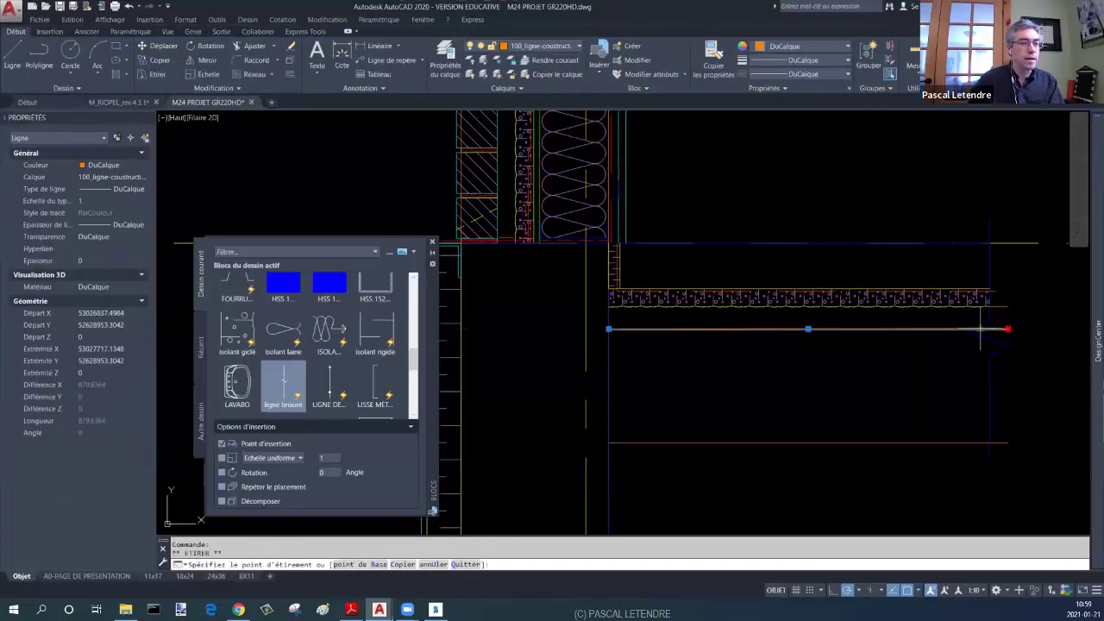
left_click(563, 48)
left_click(553, 69)
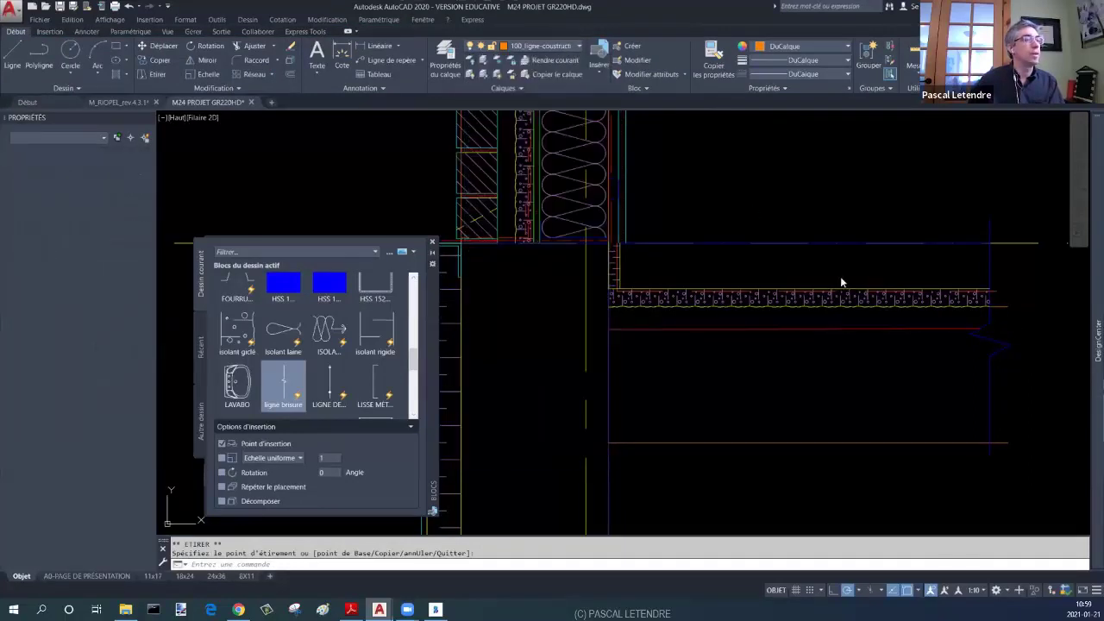
key("Escape")
Step: Hatch the band under the slab with the AR-SAND pattern
type("h")
key("Return")
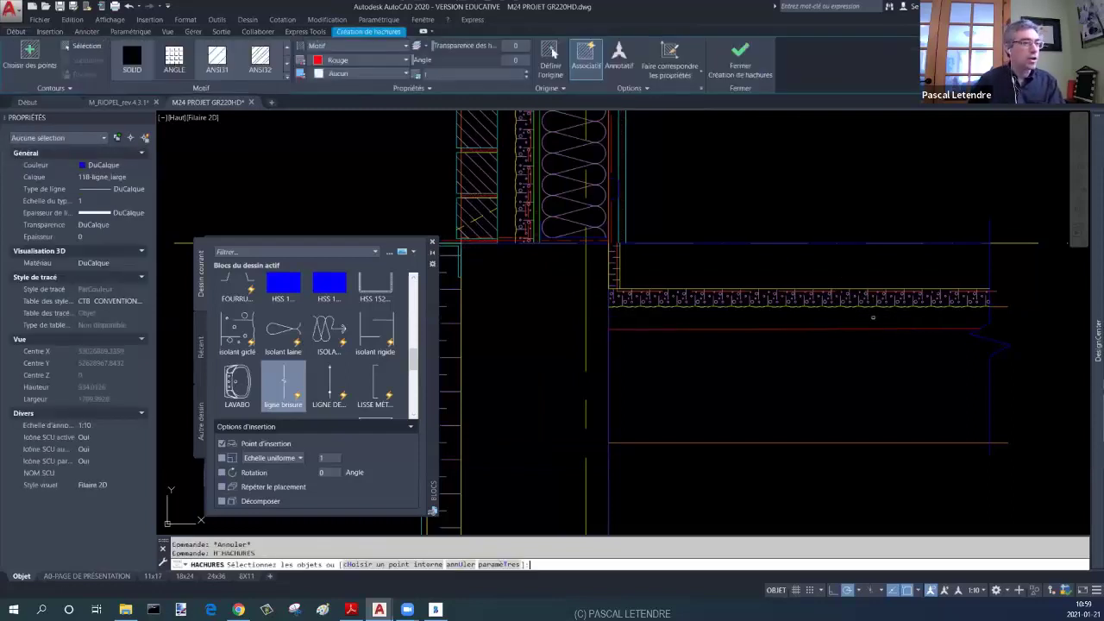
left_click(287, 80)
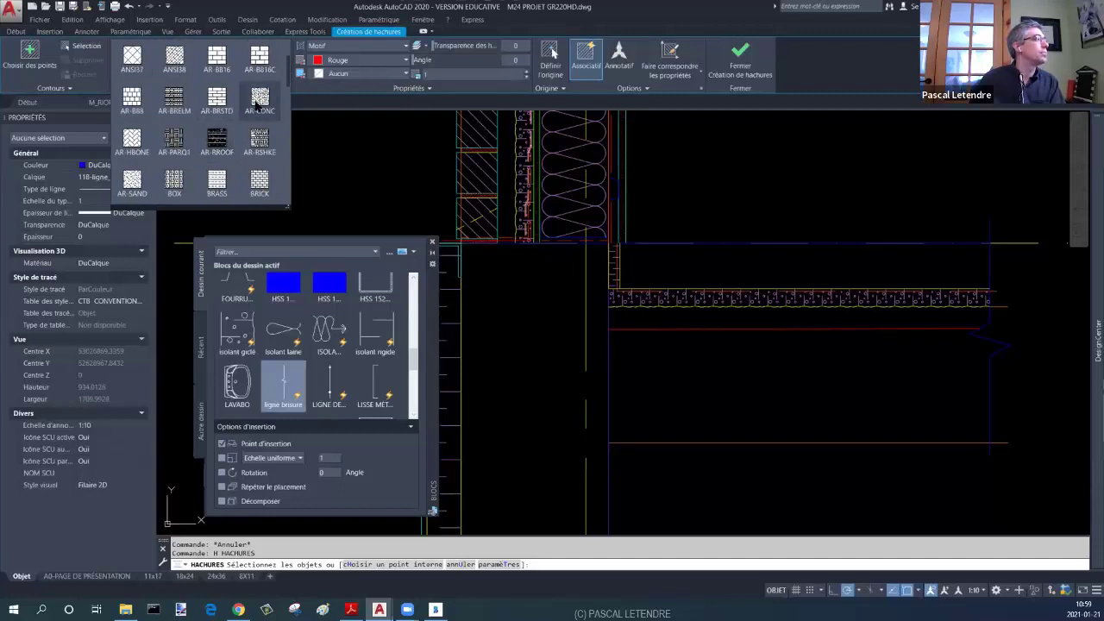
left_click(132, 181)
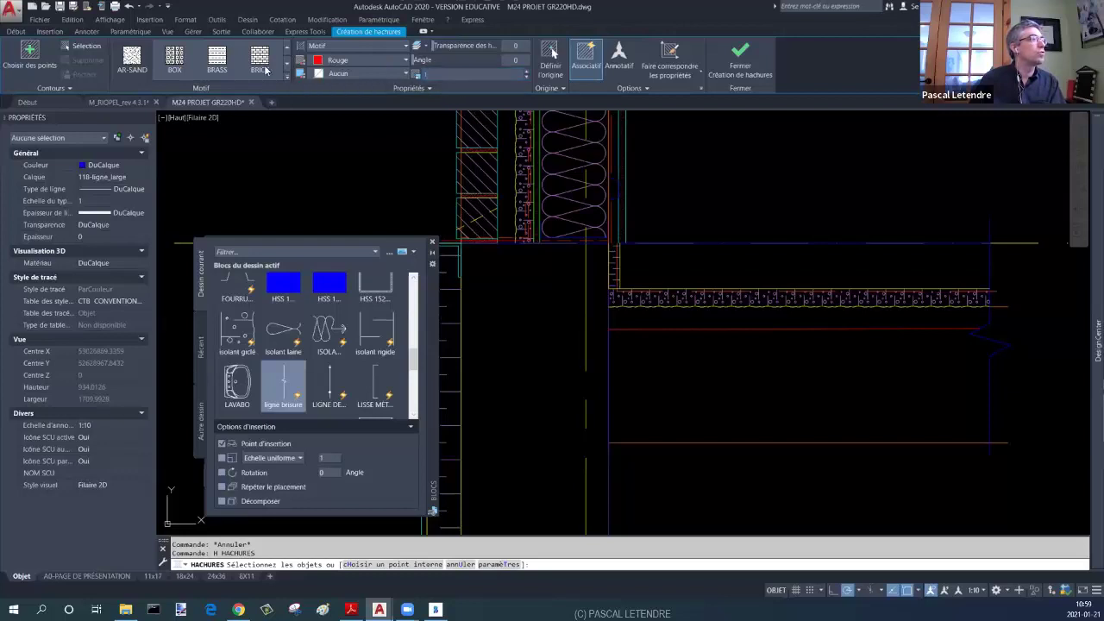
left_click(764, 319)
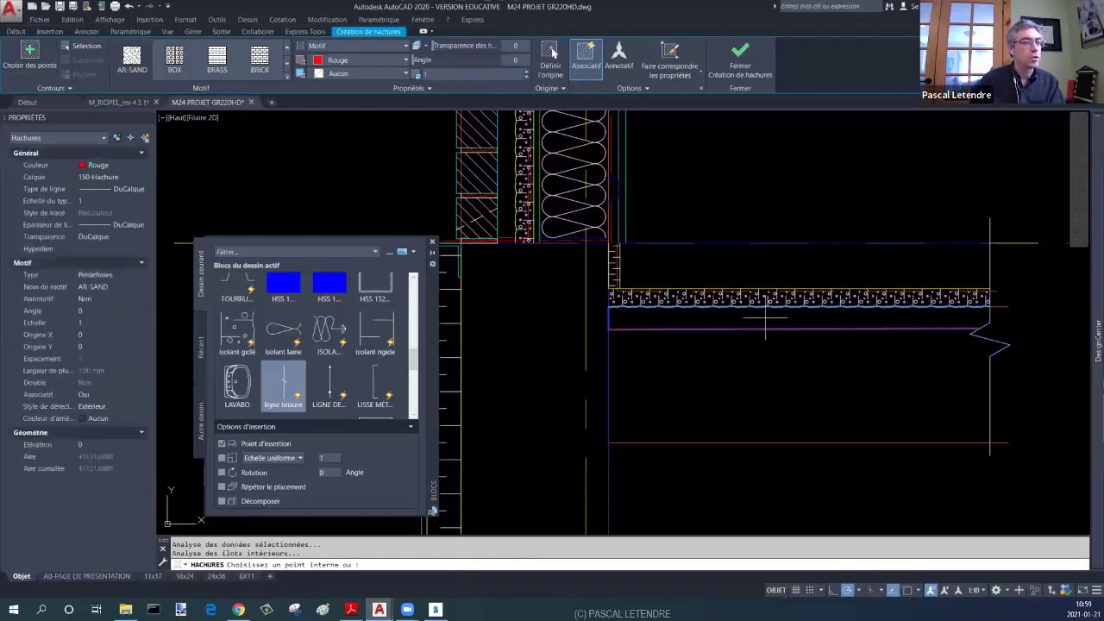
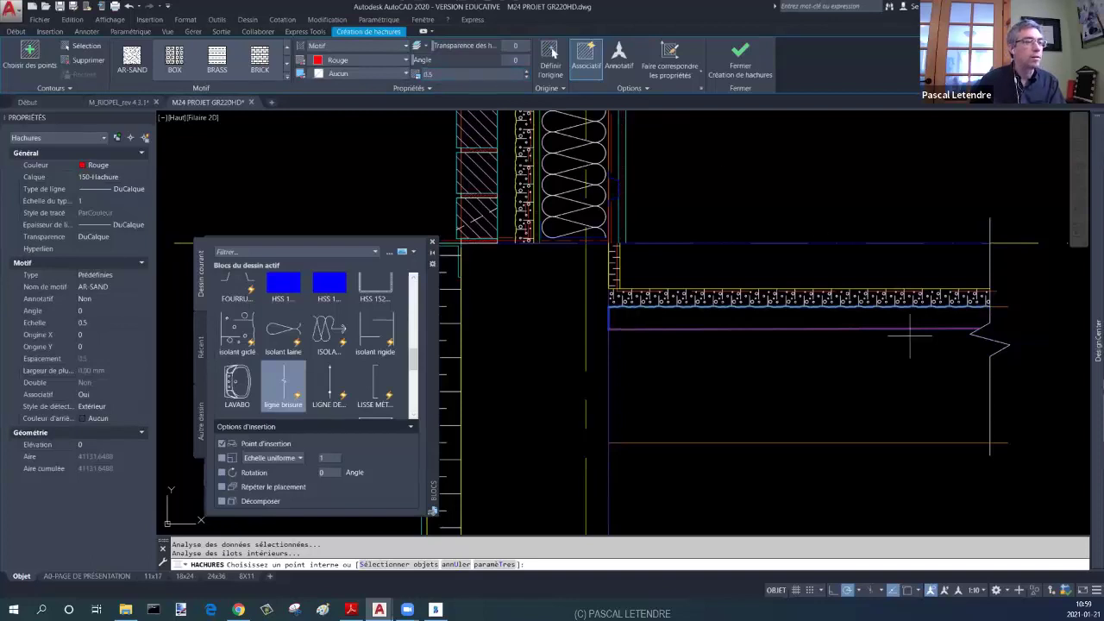
Step: Restart the hatch with colour set to Use Current and background colour None
key("Escape")
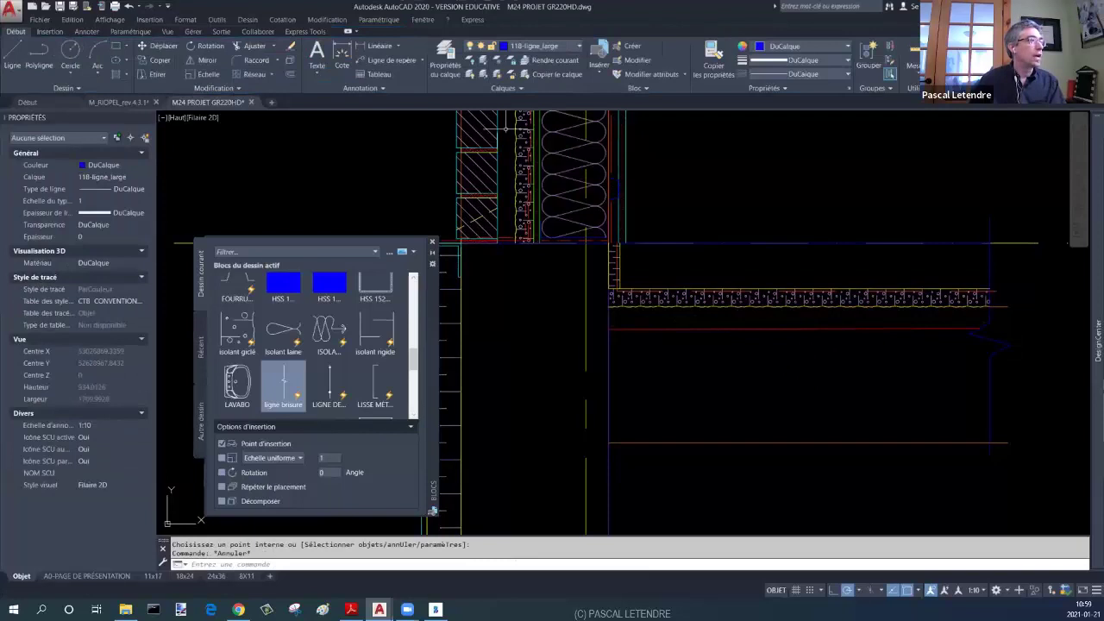
key("Return")
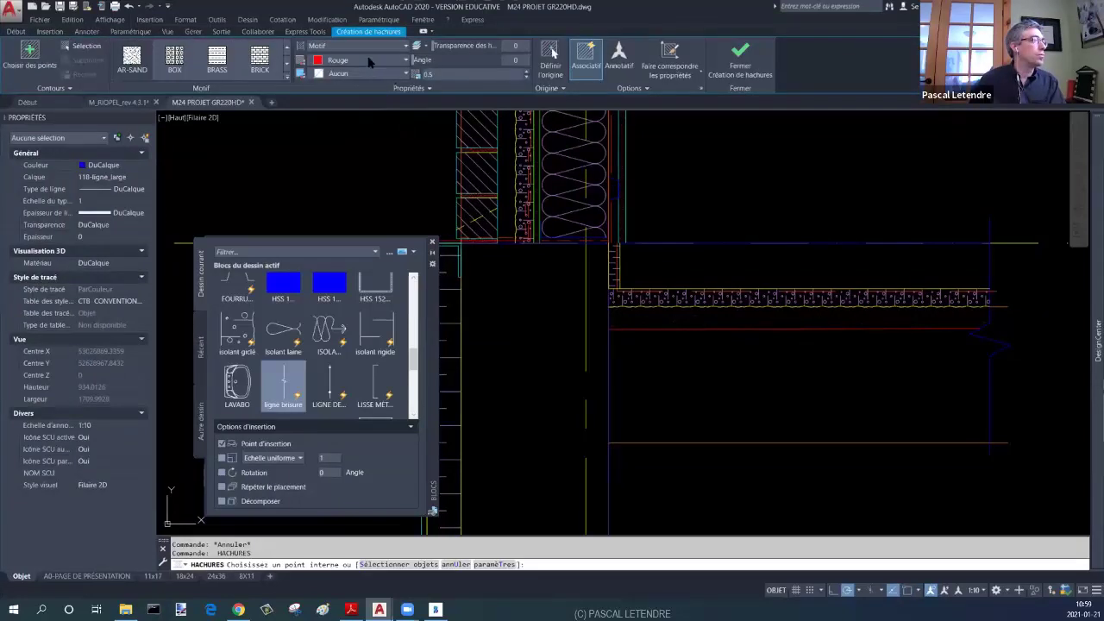
left_click(368, 62)
left_click(360, 71)
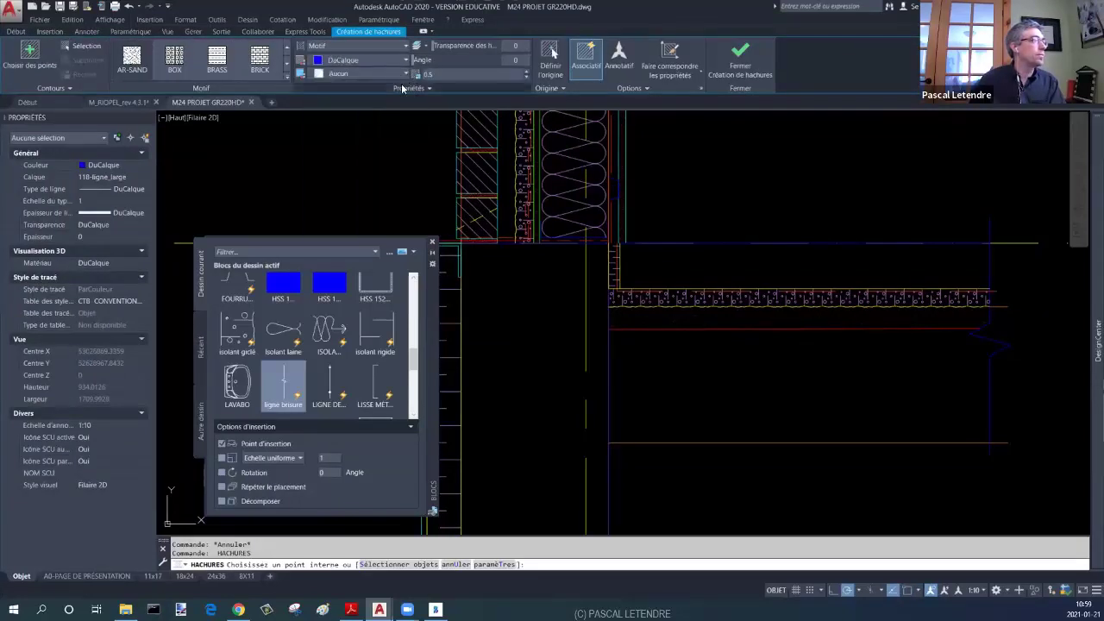
left_click(377, 61)
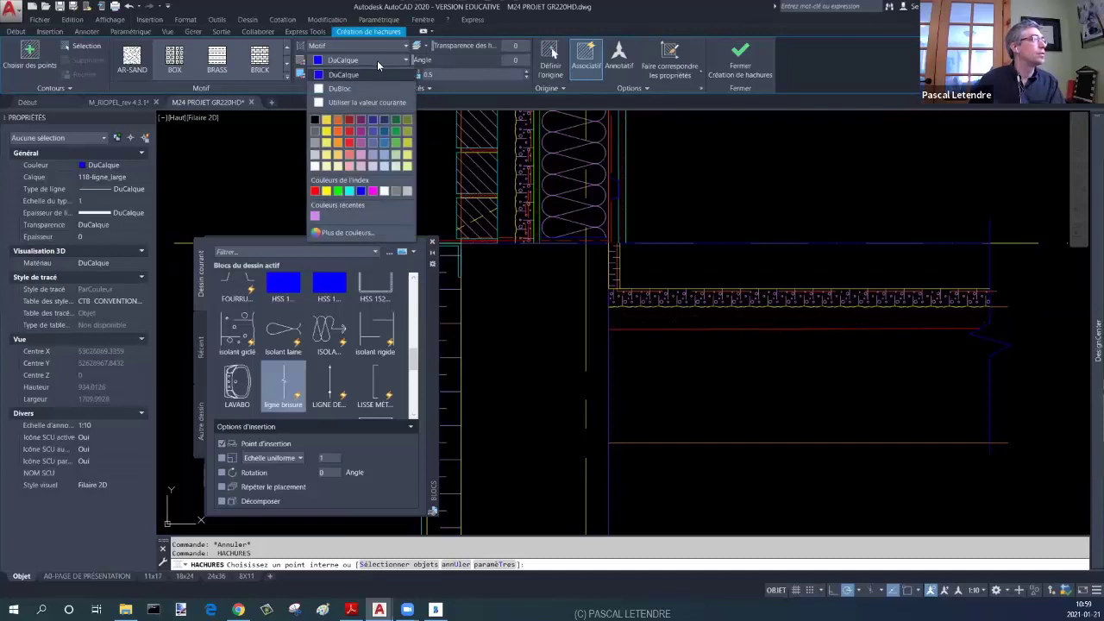
left_click(367, 101)
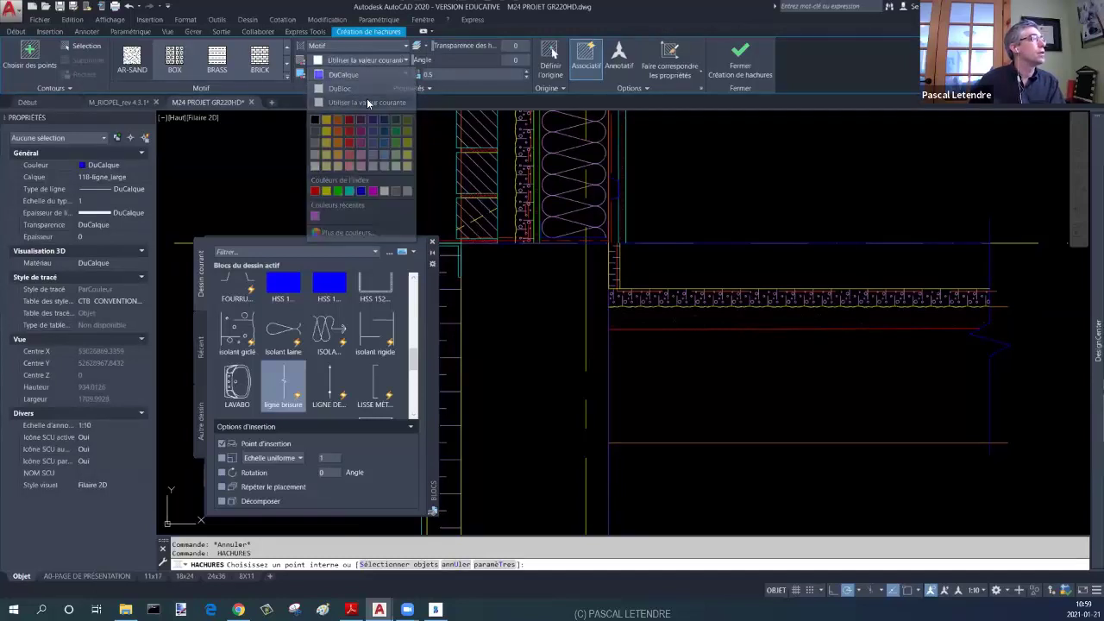
left_click(384, 89)
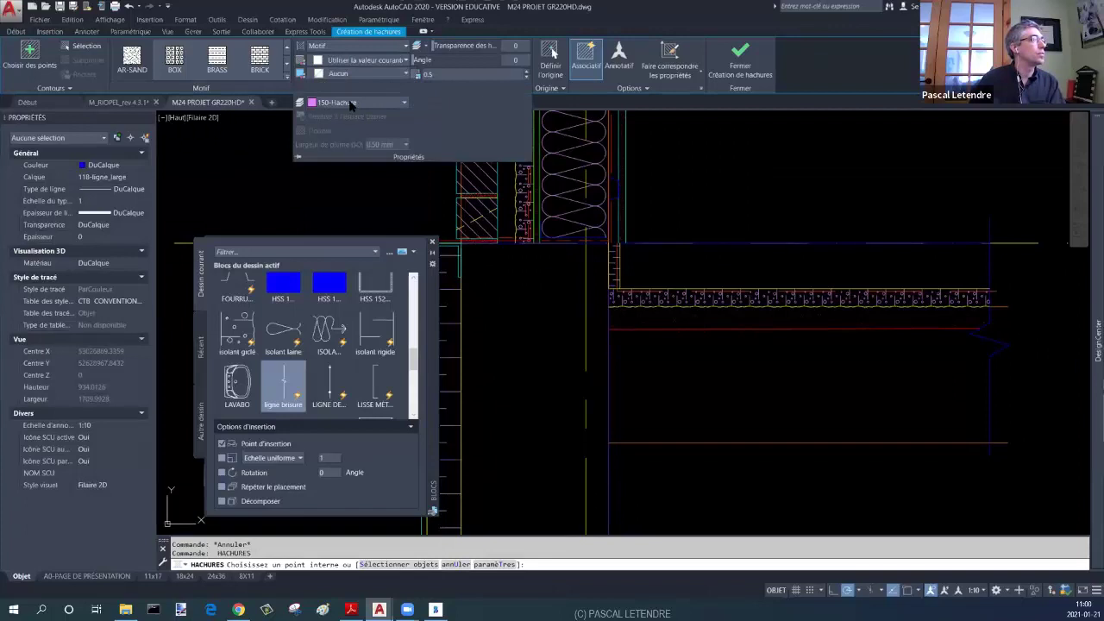
left_click(363, 76)
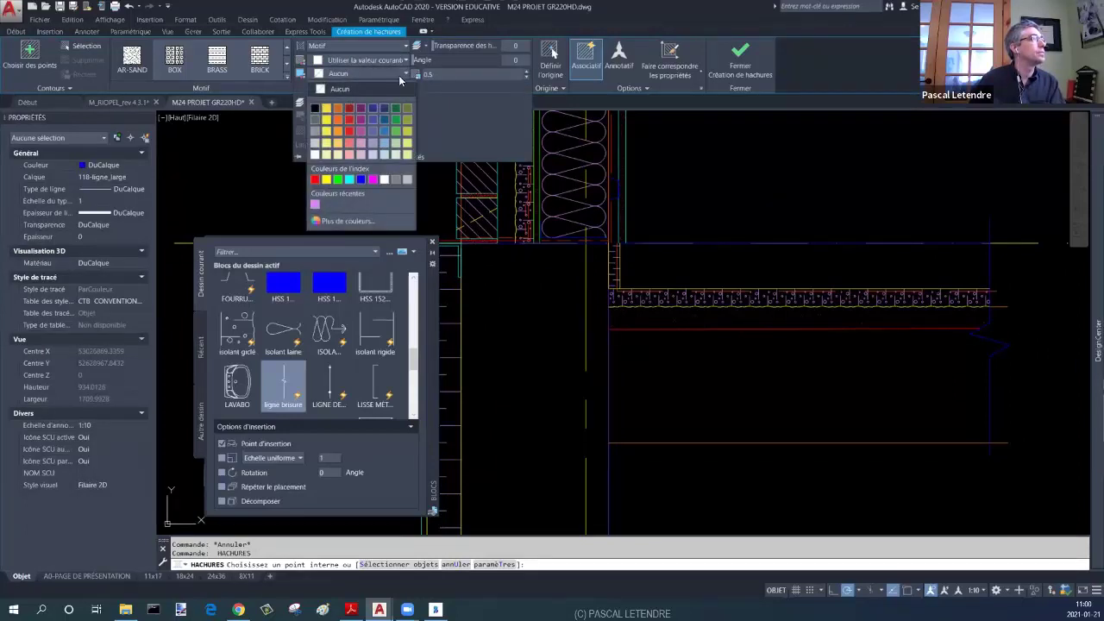
left_click(431, 82)
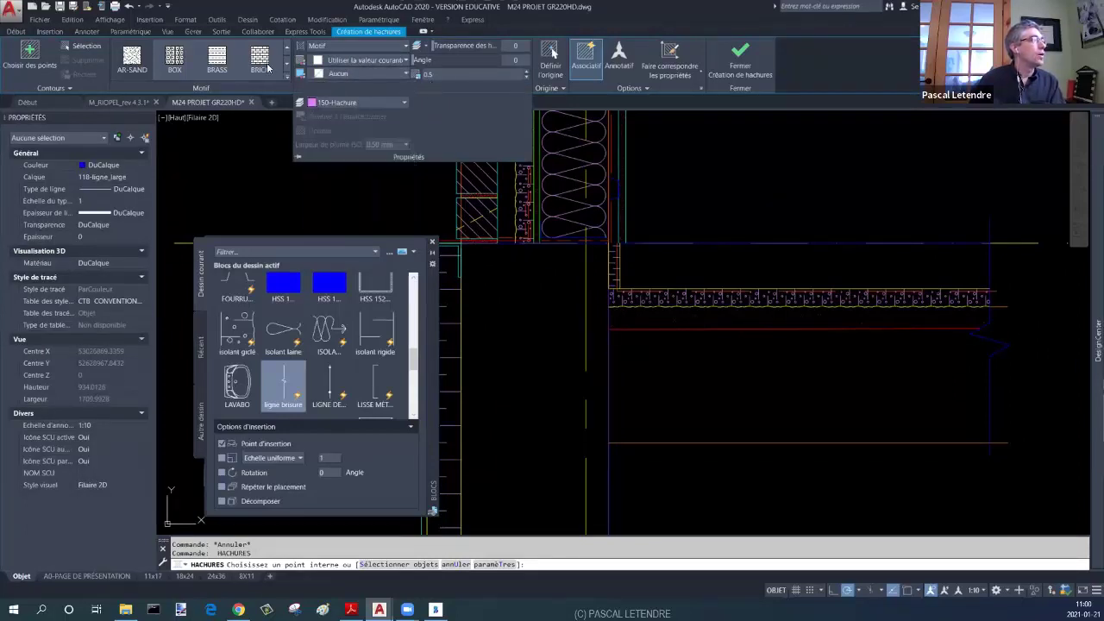
Step: Fill the band under the slab with the GRAVEL pattern
left_click(287, 76)
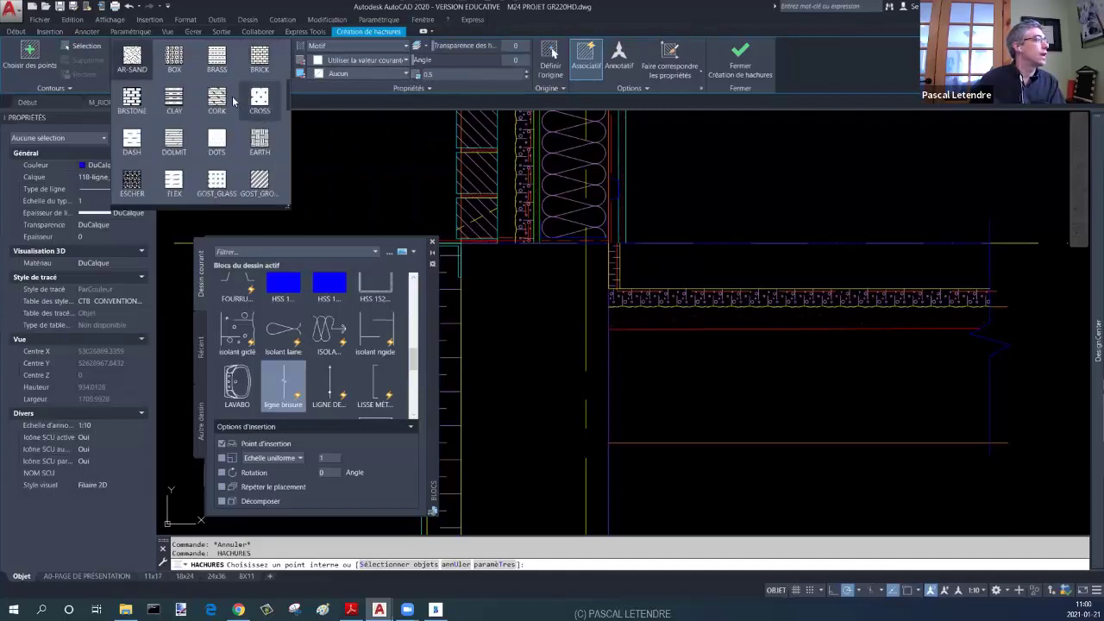
left_click(218, 106)
left_click(651, 368)
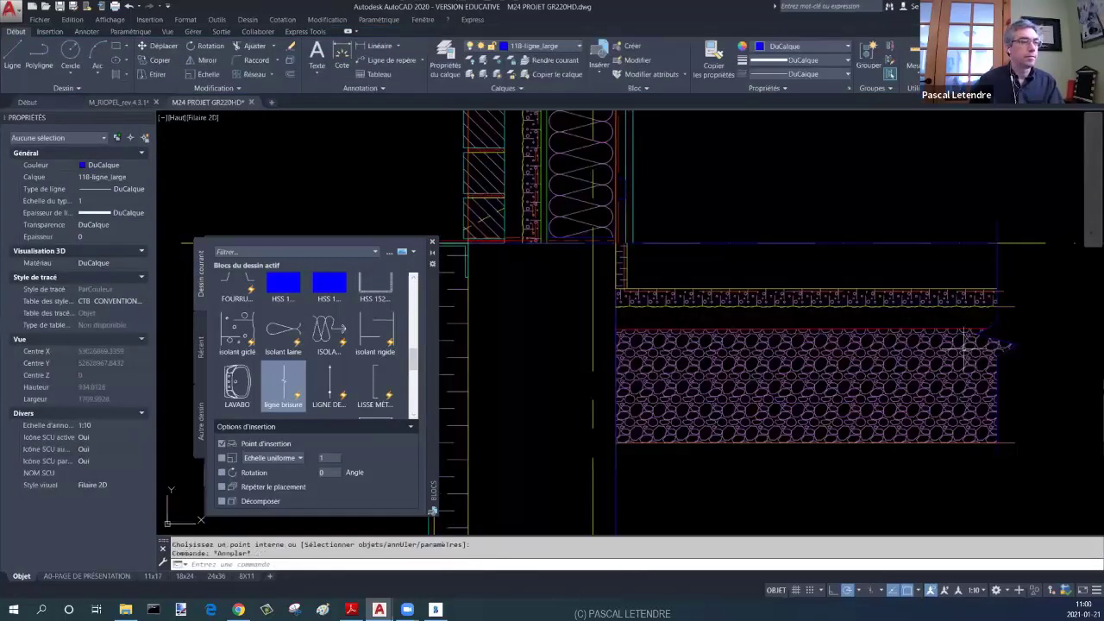
Step: Exit the hatch command and zoom in on the wall/slab corner
key("Escape")
scroll(940, 346, "down", 4)
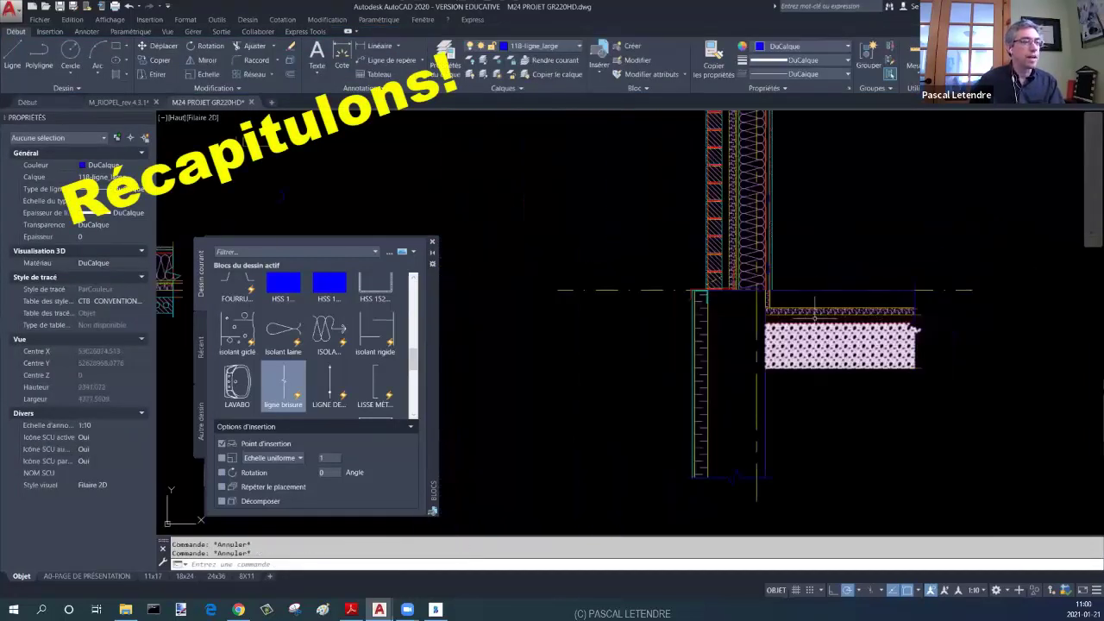
scroll(815, 299, "up", 4)
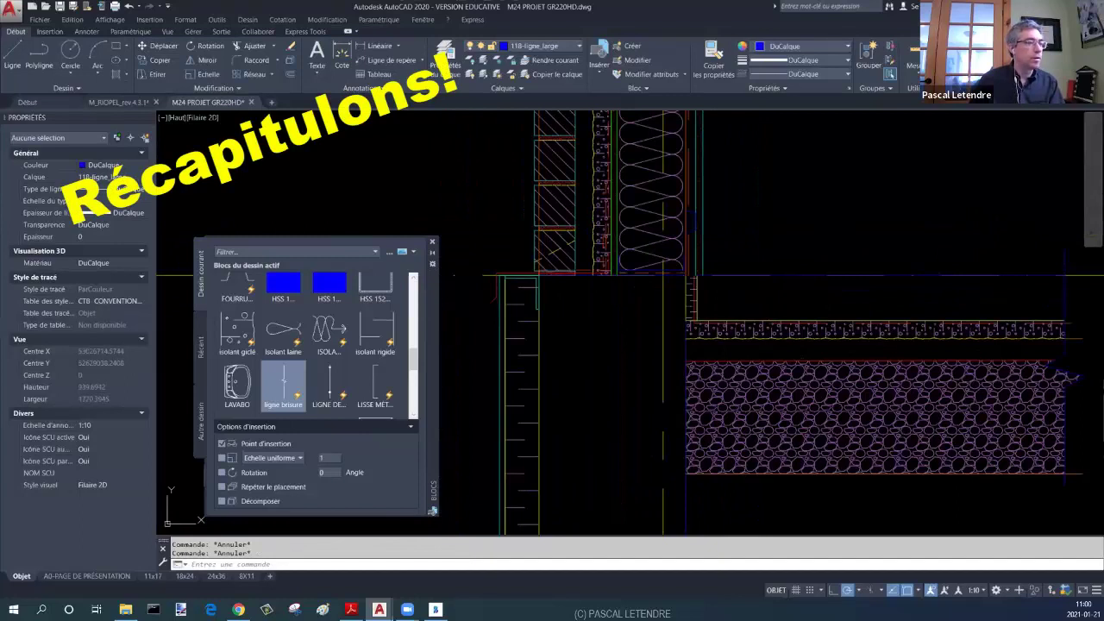
middle_click_drag(561, 400, 624, 313)
middle_click_drag(832, 277, 770, 307)
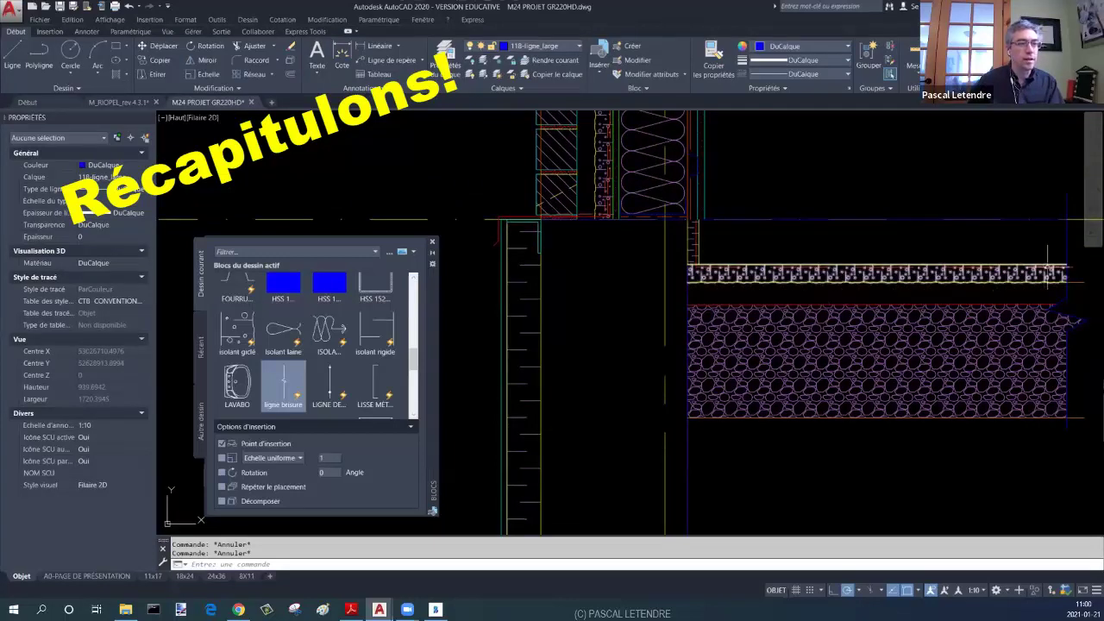
middle_click_drag(729, 233, 722, 260)
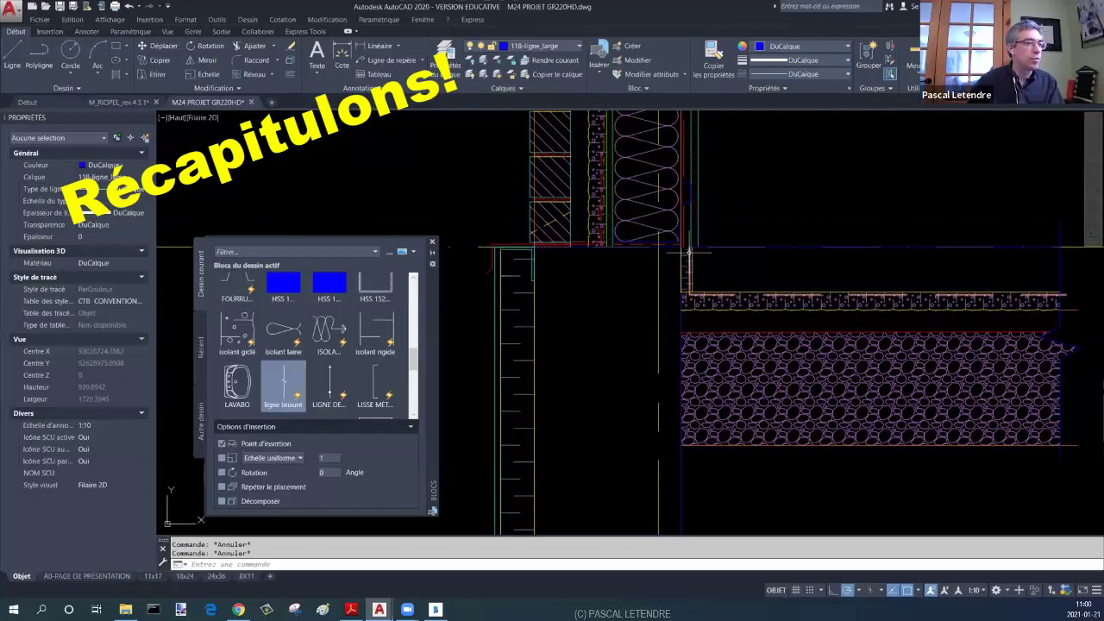
scroll(682, 267, "up", 1)
scroll(682, 272, "up", 1)
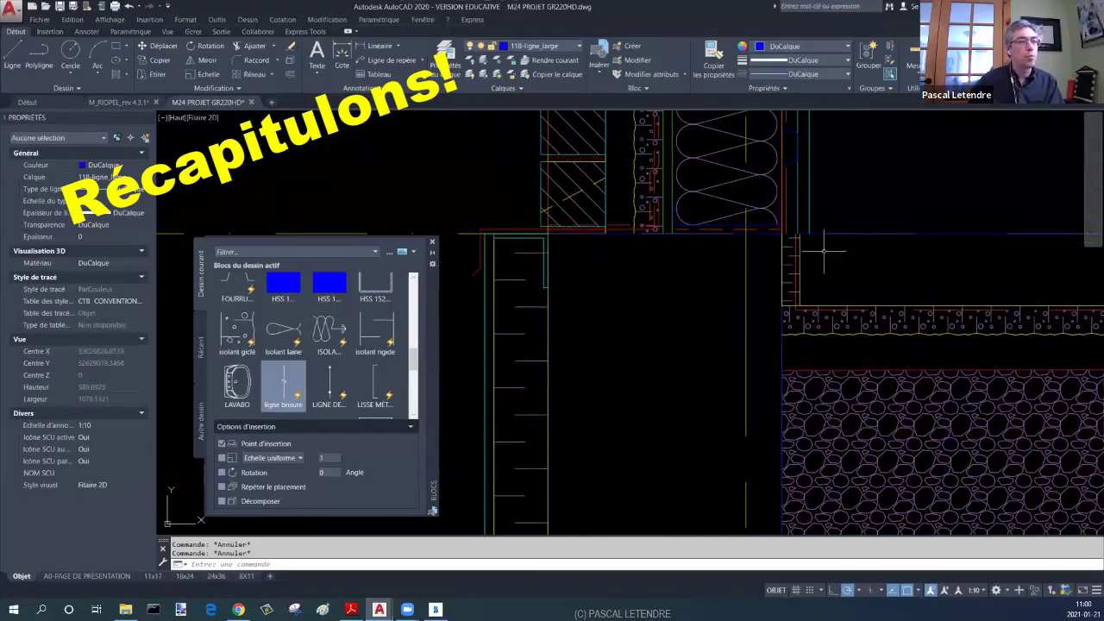
scroll(802, 257, "up", 4)
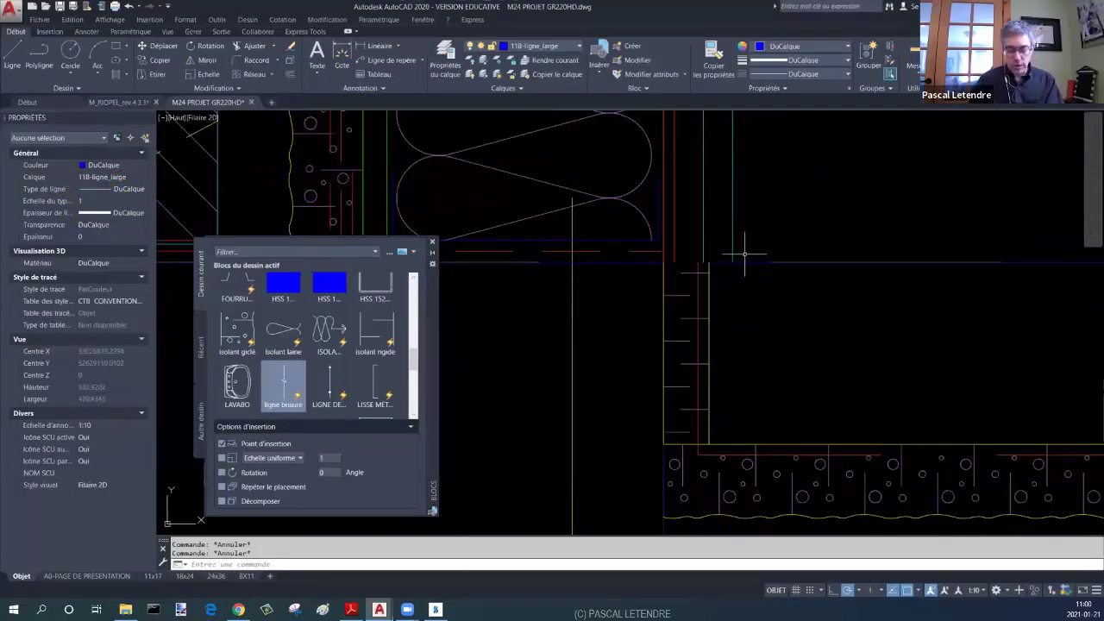
Step: Start a line (L) whose first point uses a From offset at the wall-slab corner
type("l")
key("Return")
right_click(704, 259, "shift")
left_click(724, 271)
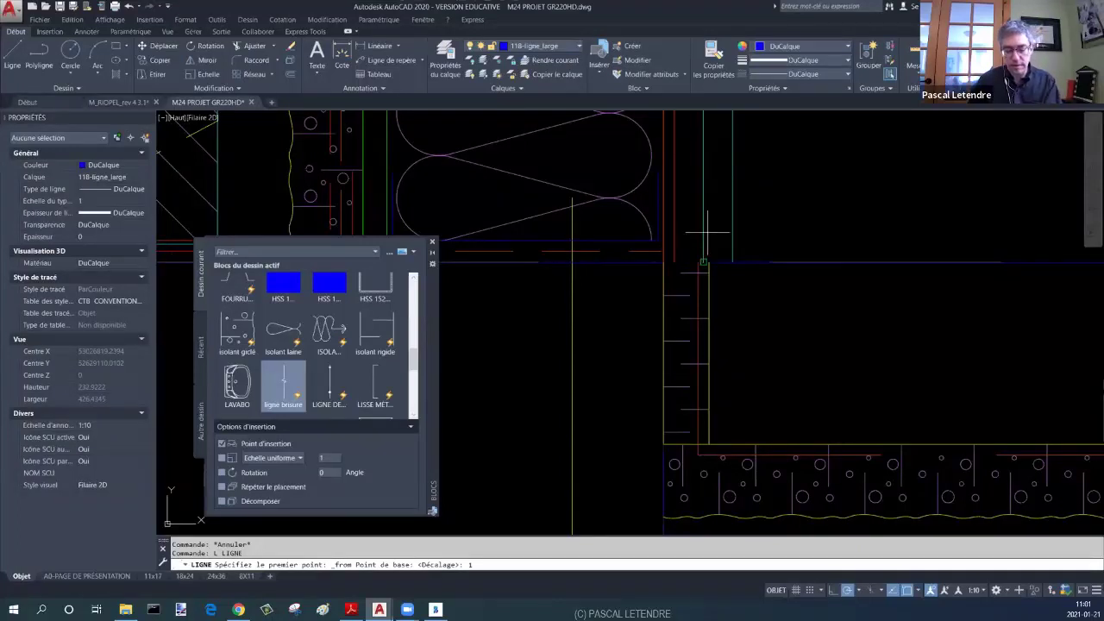
type("10")
key("Escape")
key("Escape")
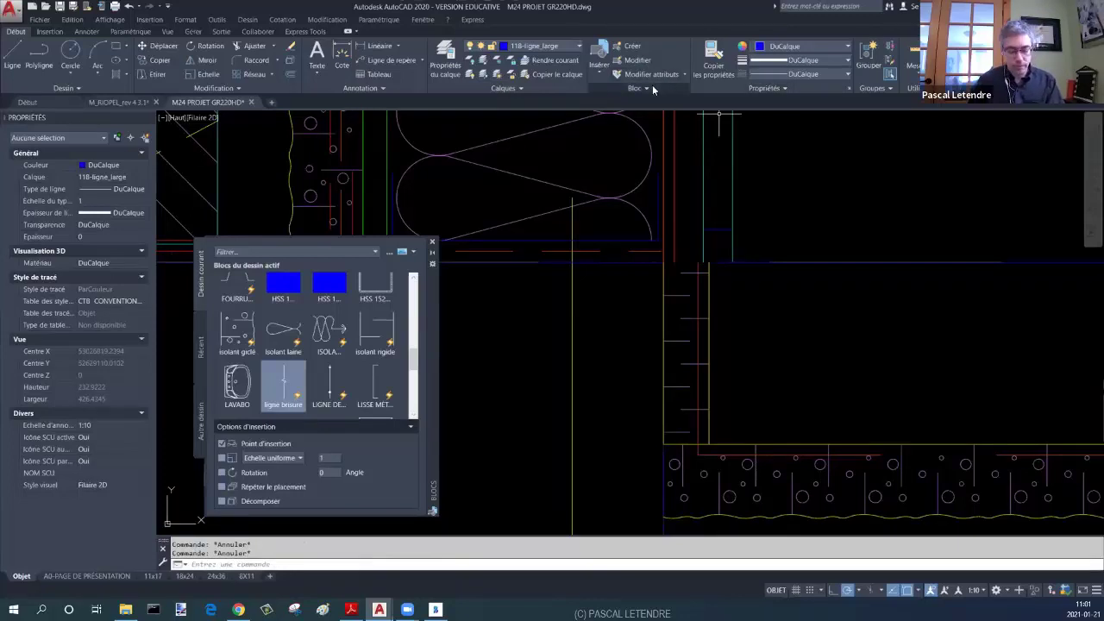
left_click(713, 53)
left_click(733, 224)
left_click(733, 224)
key("Return")
type("aj")
key("Return")
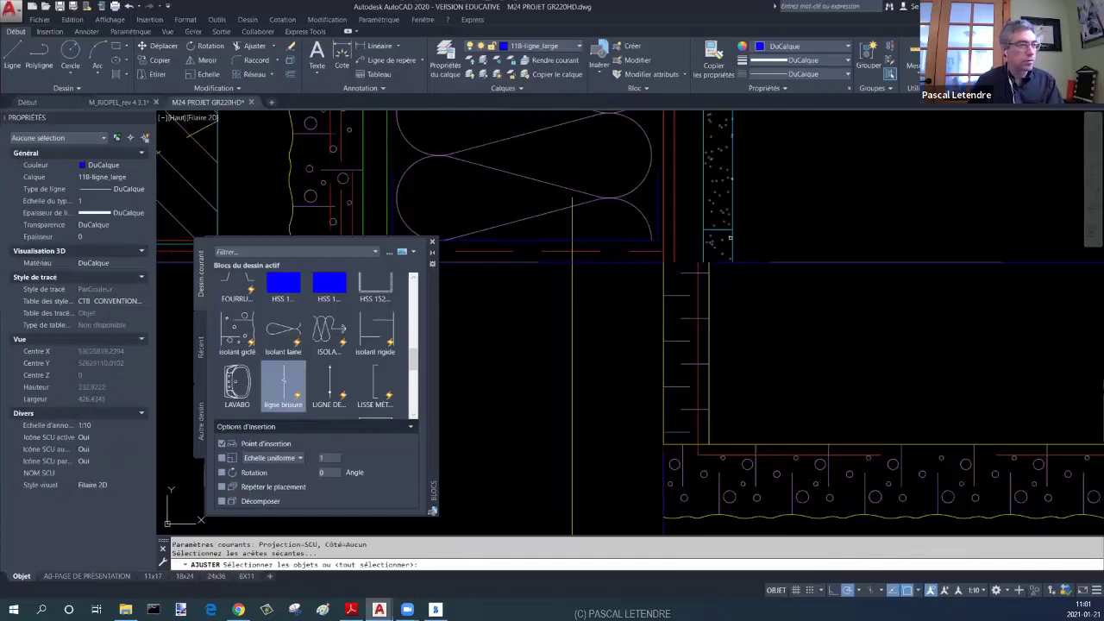
key("Return")
left_click(732, 244)
key("Escape")
left_click(703, 245)
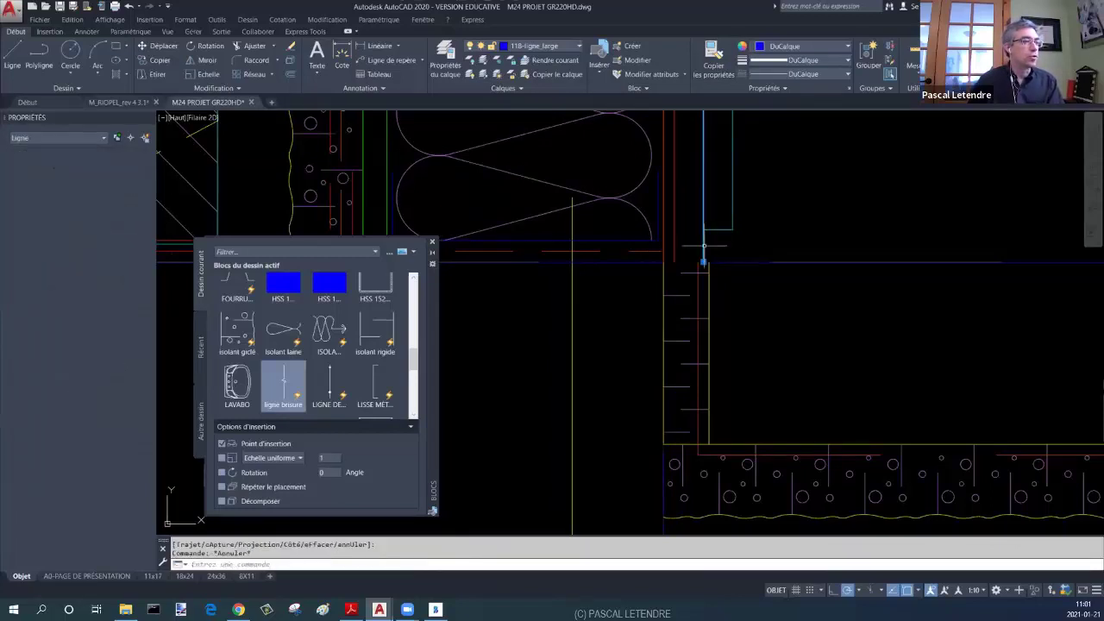
left_click(702, 230)
key("Escape")
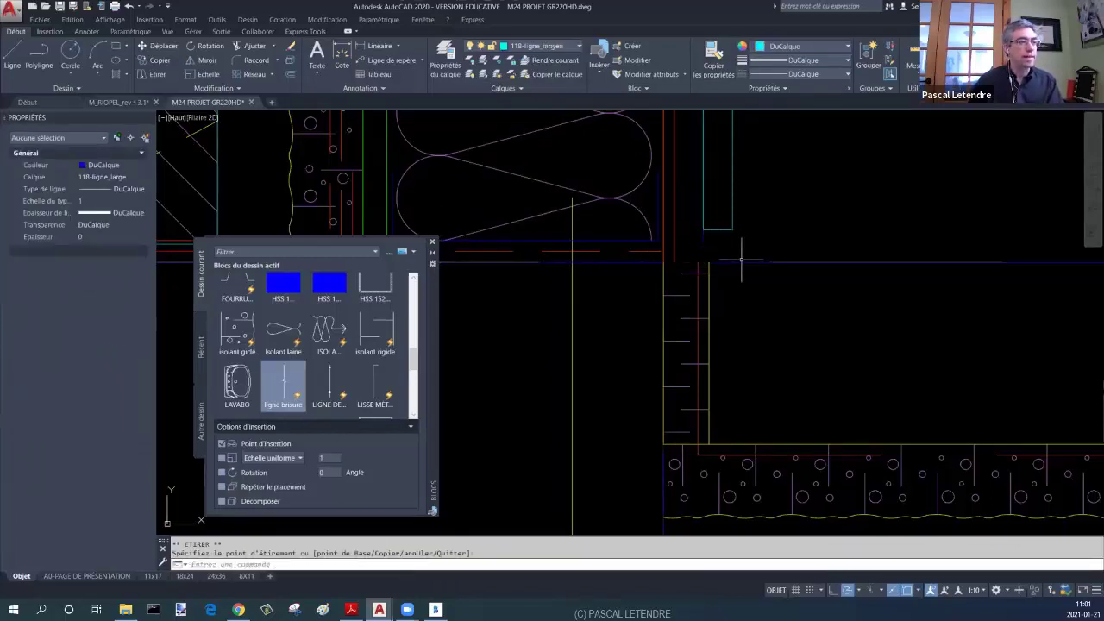
key("Escape")
key("Escape")
left_click(704, 239)
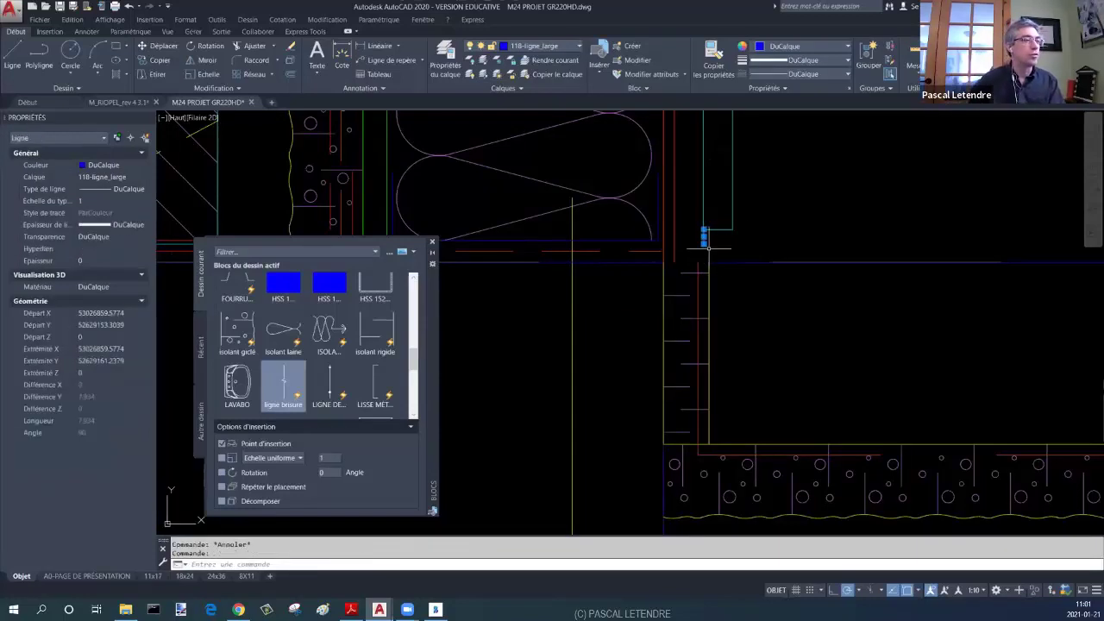
key("Delete")
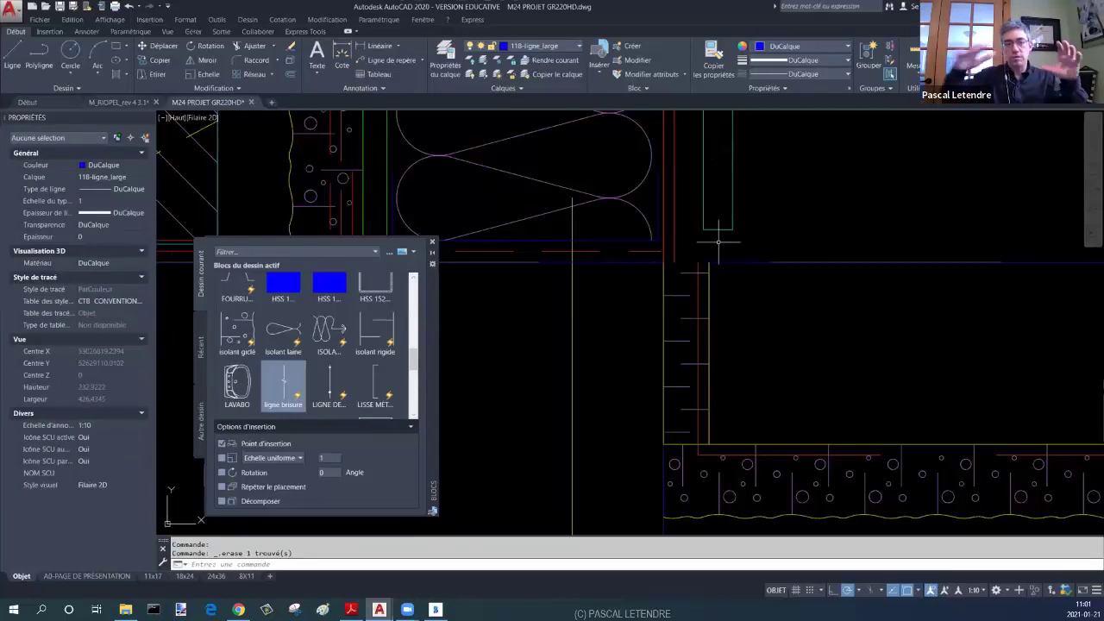
scroll(771, 177, "down", 2)
middle_click_drag(794, 217, 754, 306)
scroll(742, 297, "up", 2)
type("l")
key("Return")
left_click(679, 286)
key("Escape")
left_click(713, 59)
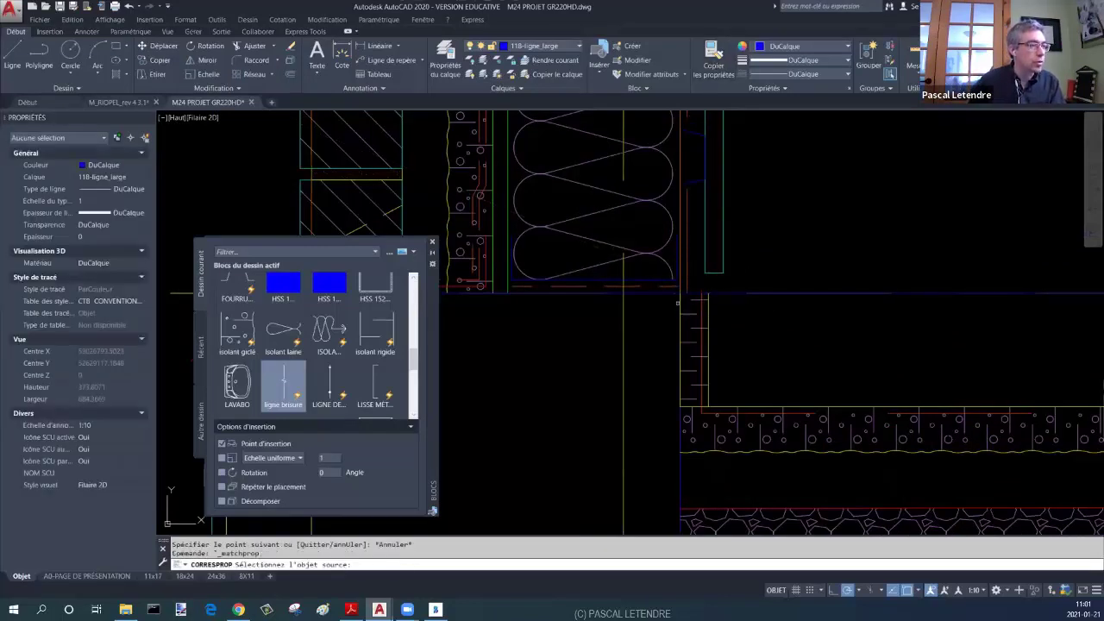
key("Escape")
left_click(690, 293)
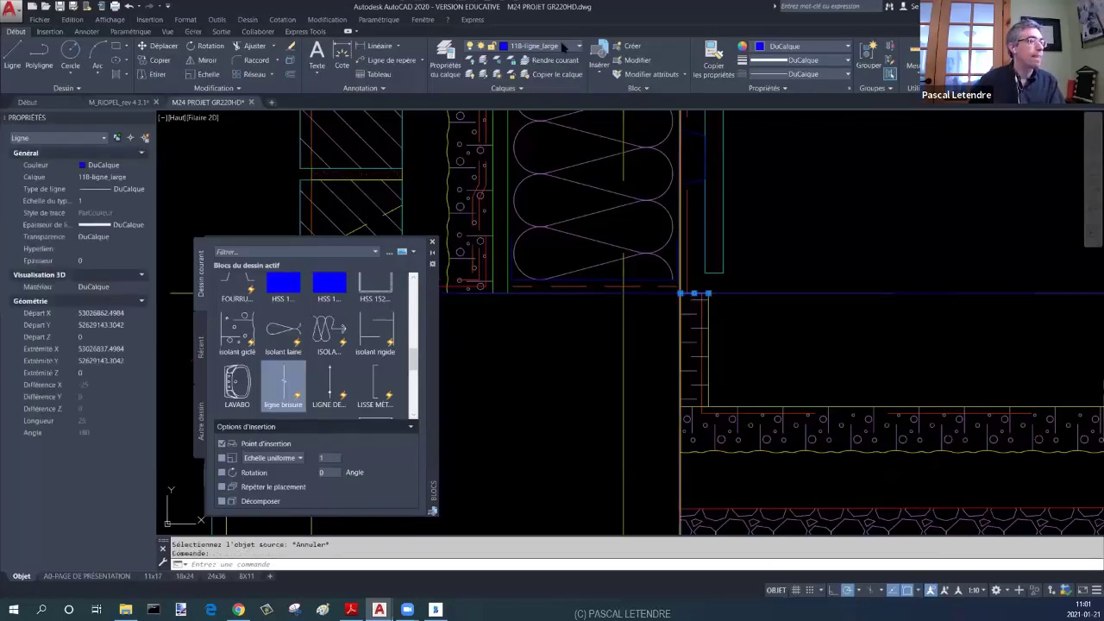
left_click(563, 45)
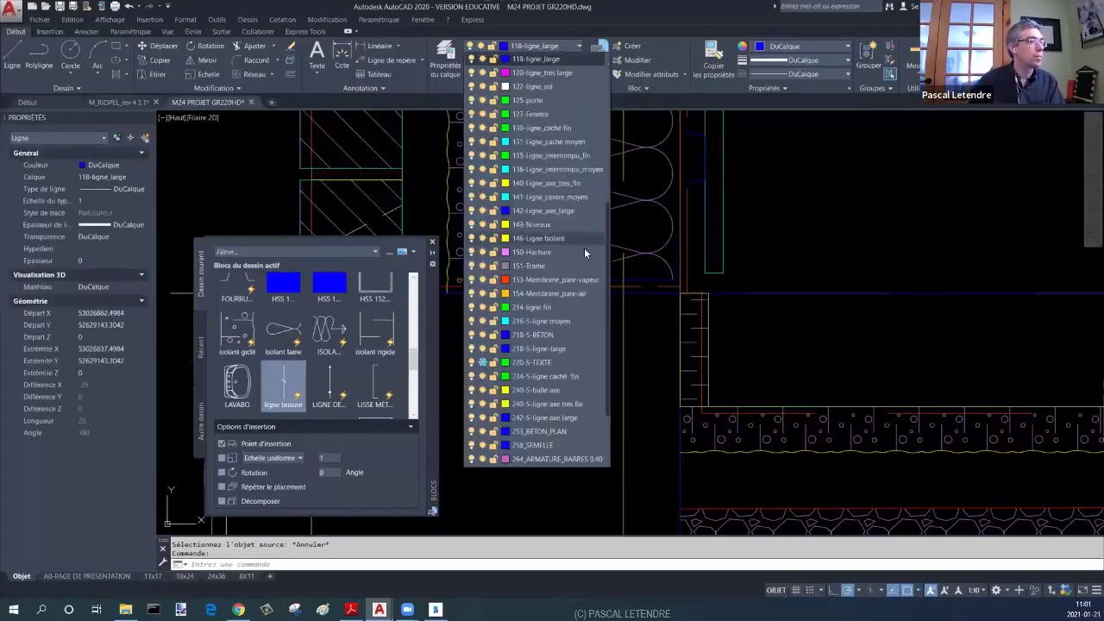
key("Escape")
key("Escape")
scroll(792, 266, "down", 1)
middle_click_drag(929, 311, 852, 314)
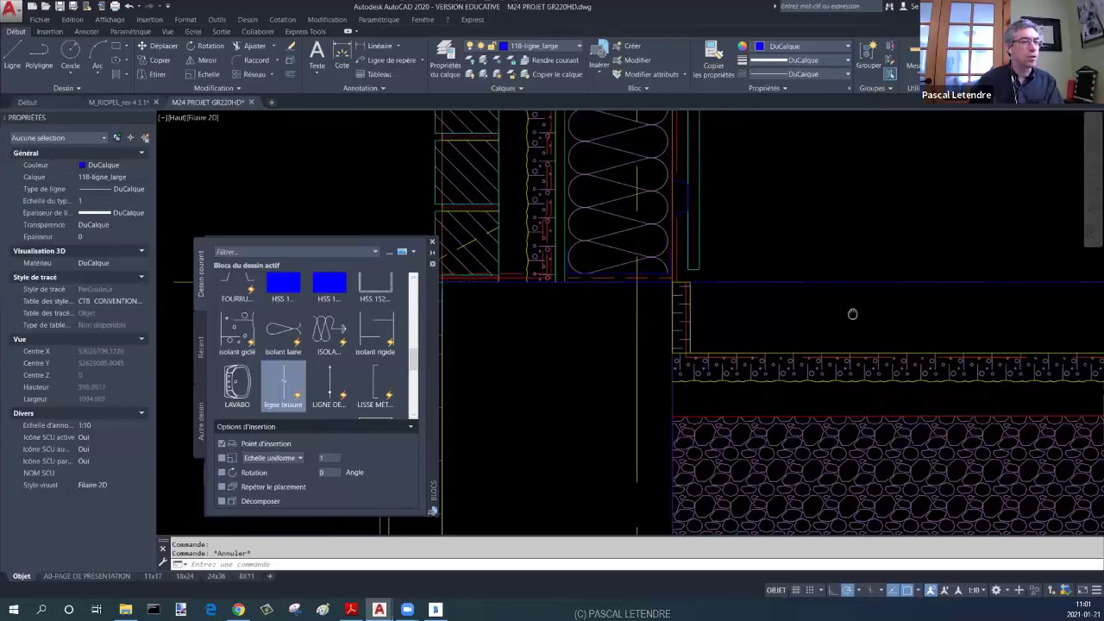
scroll(690, 306, "down", 2)
scroll(694, 302, "down", 2)
mouse_move(697, 301)
middle_mouse_down()
mouse_move(838, 330)
mouse_move(794, 290)
middle_mouse_up()
scroll(677, 250, "up", 2)
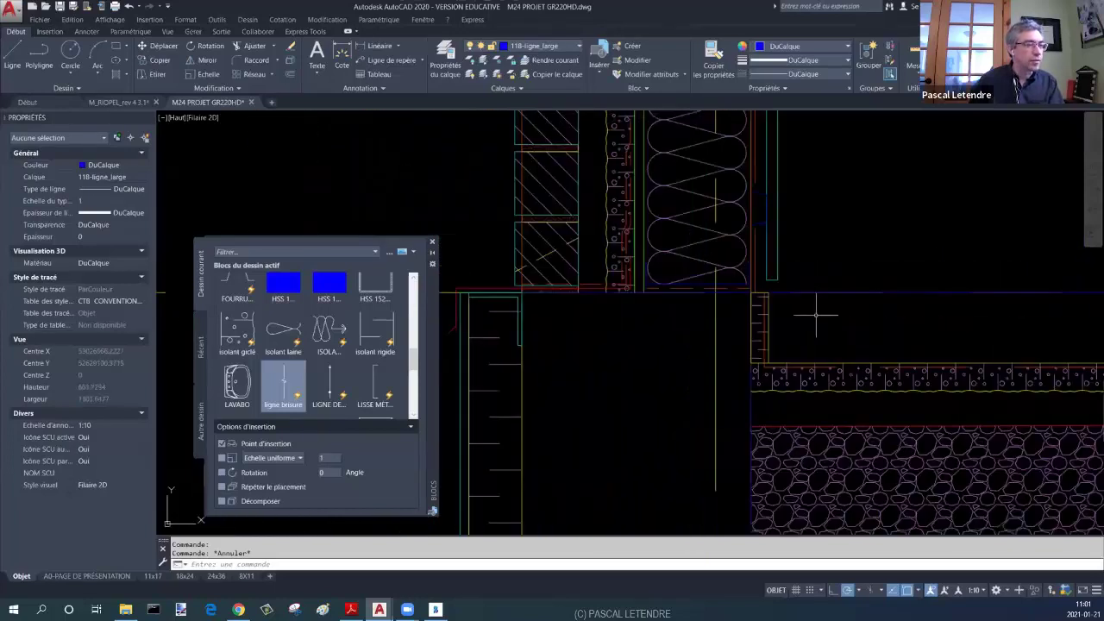
middle_click_drag(780, 323, 749, 332)
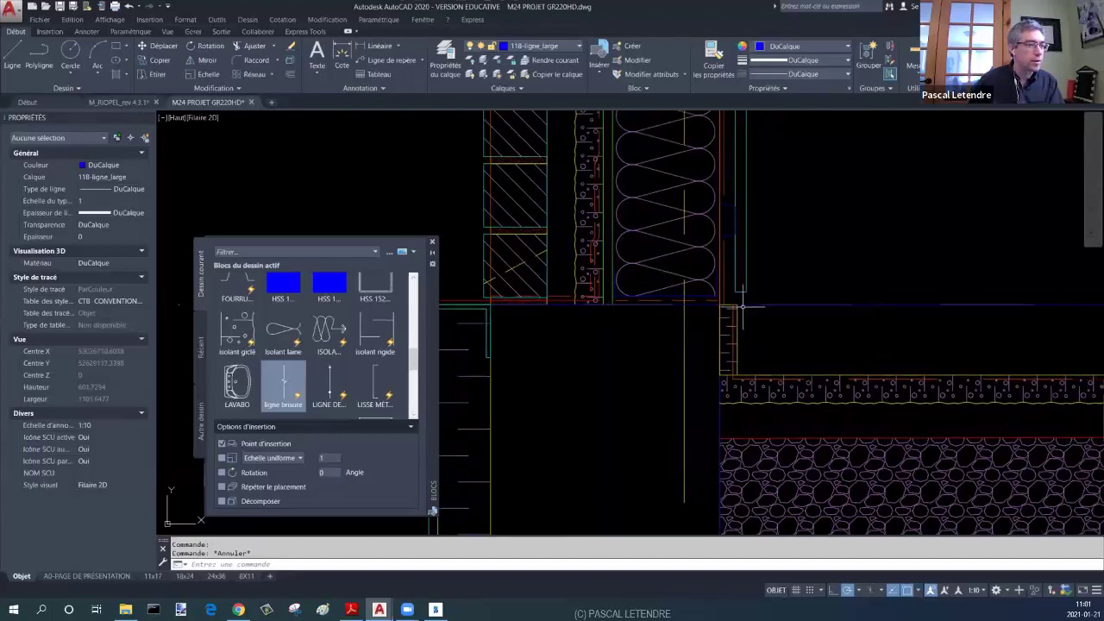
scroll(741, 306, "up", 2)
key("Escape")
type("pl")
key("Return")
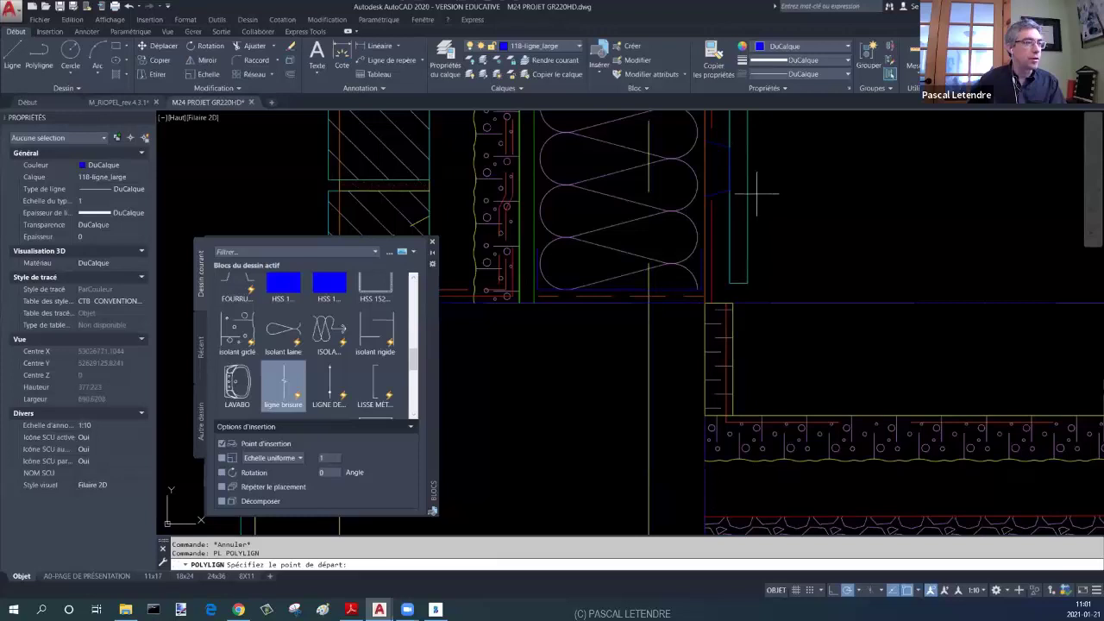
left_click(756, 195)
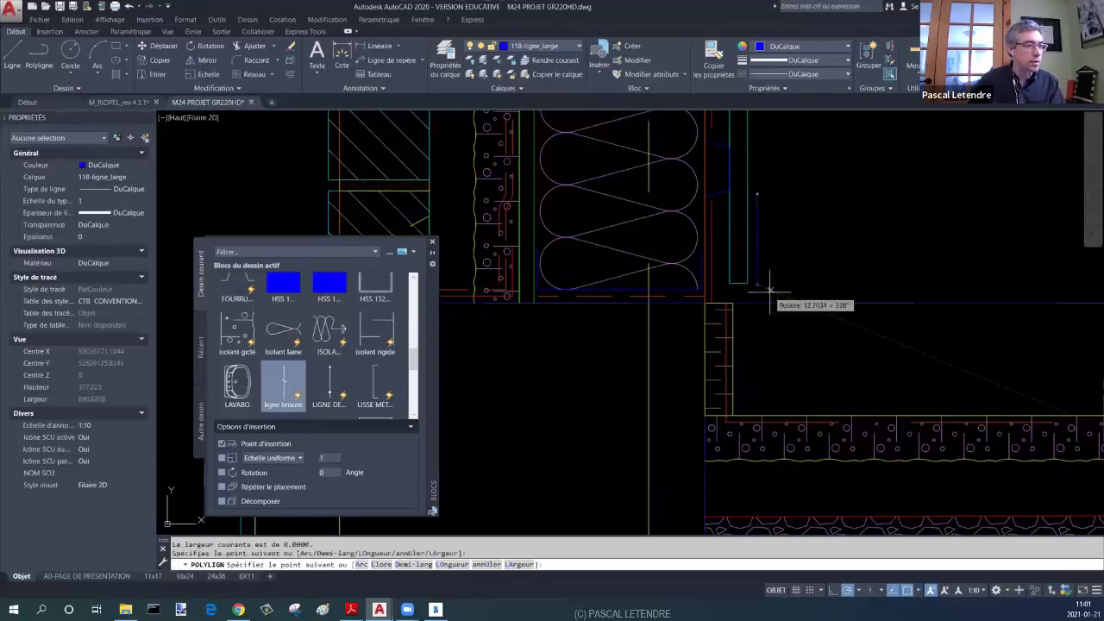
key("Escape")
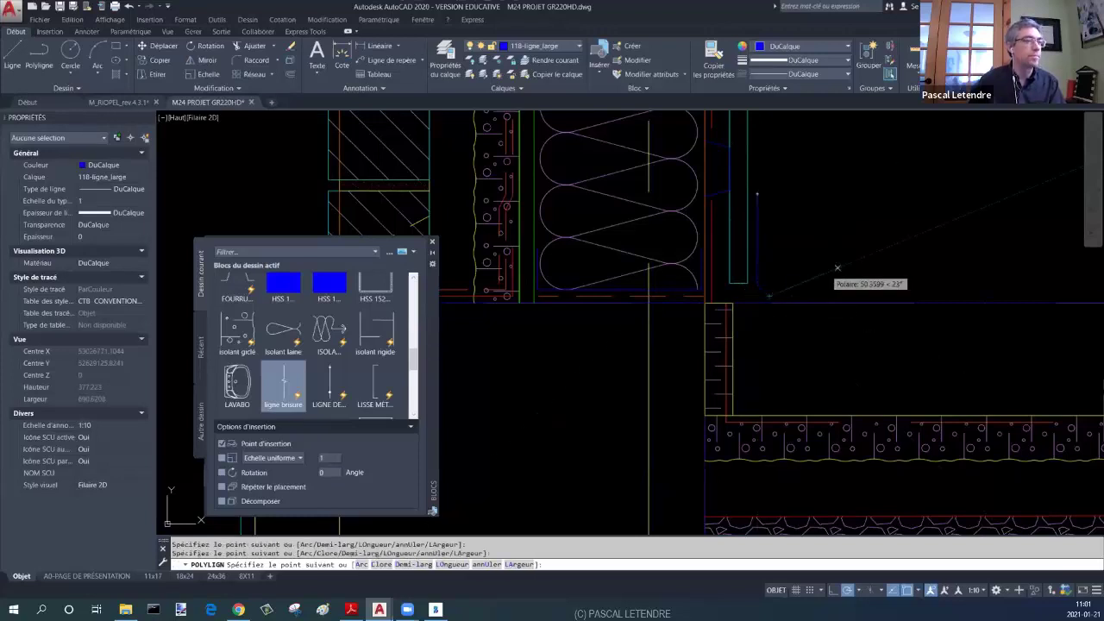
key("Escape")
left_click(760, 220)
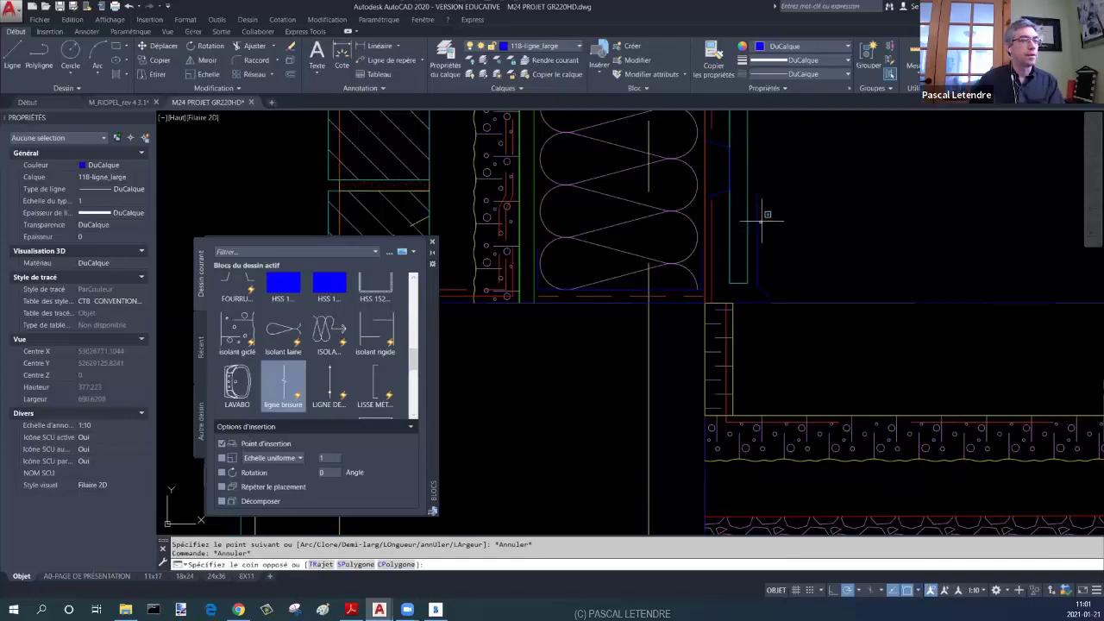
key("Escape")
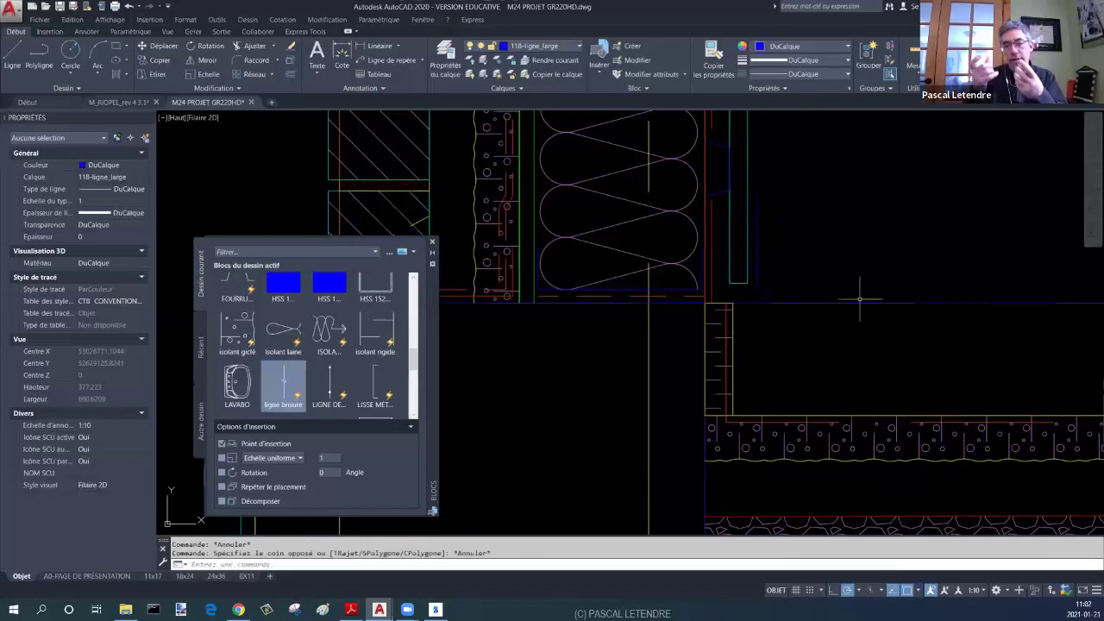
scroll(865, 294, "down", 2)
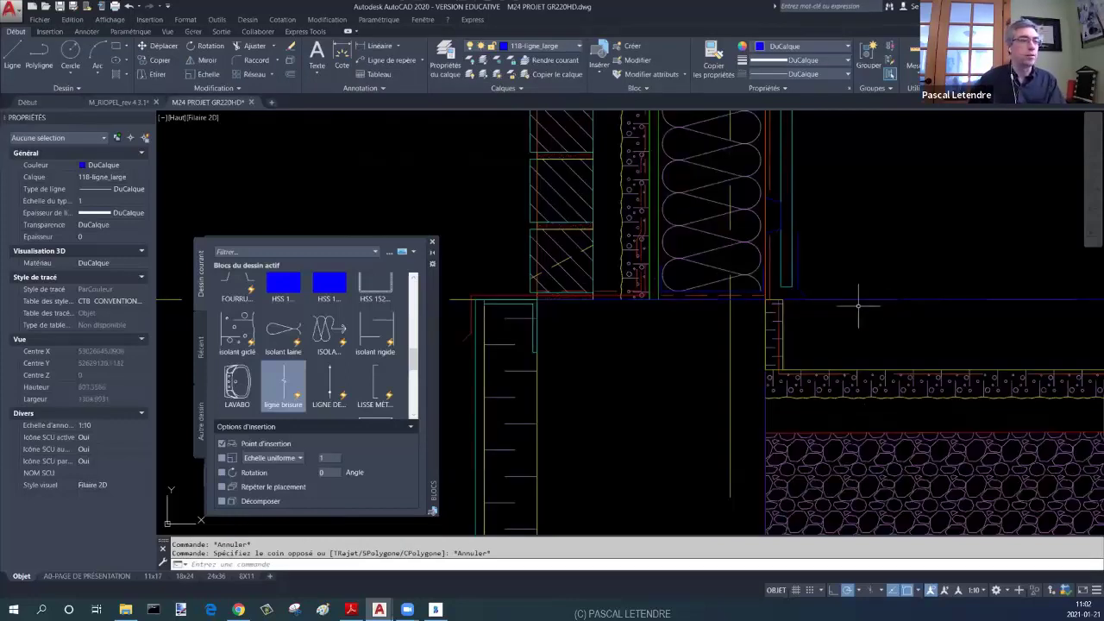
middle_click_drag(851, 320, 828, 250)
scroll(851, 357, "down", 2)
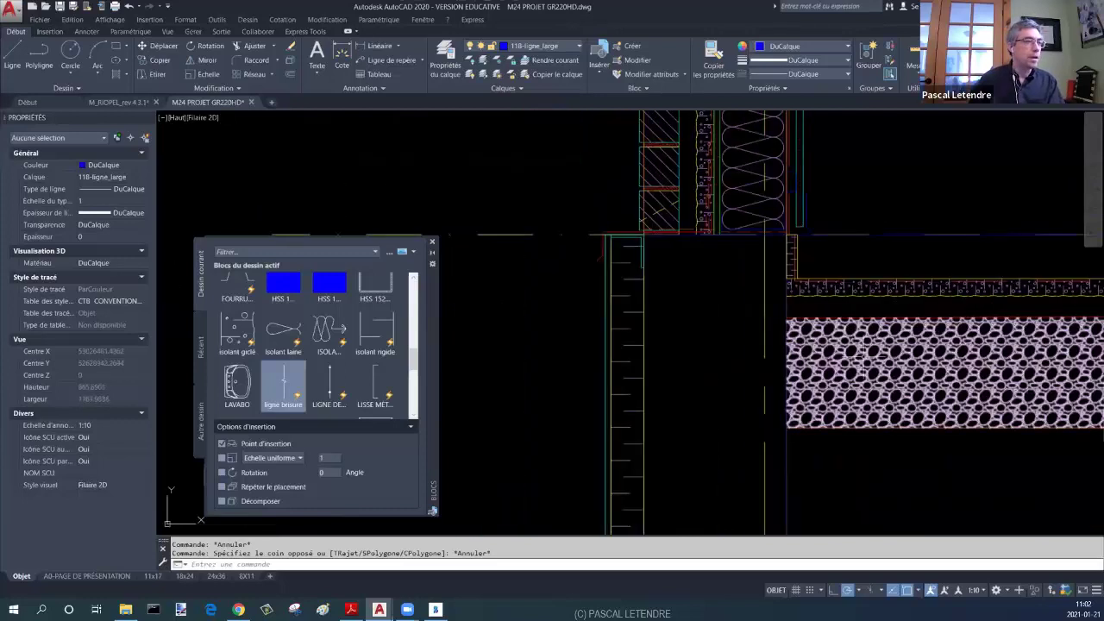
mouse_move(851, 357)
middle_mouse_down()
mouse_move(825, 239)
mouse_move(771, 368)
middle_mouse_up()
key("Escape")
scroll(767, 313, "down", 2)
Step: Hatch the foundation wall and the slab above the gravel with AR-CONC
type("h")
key("Return")
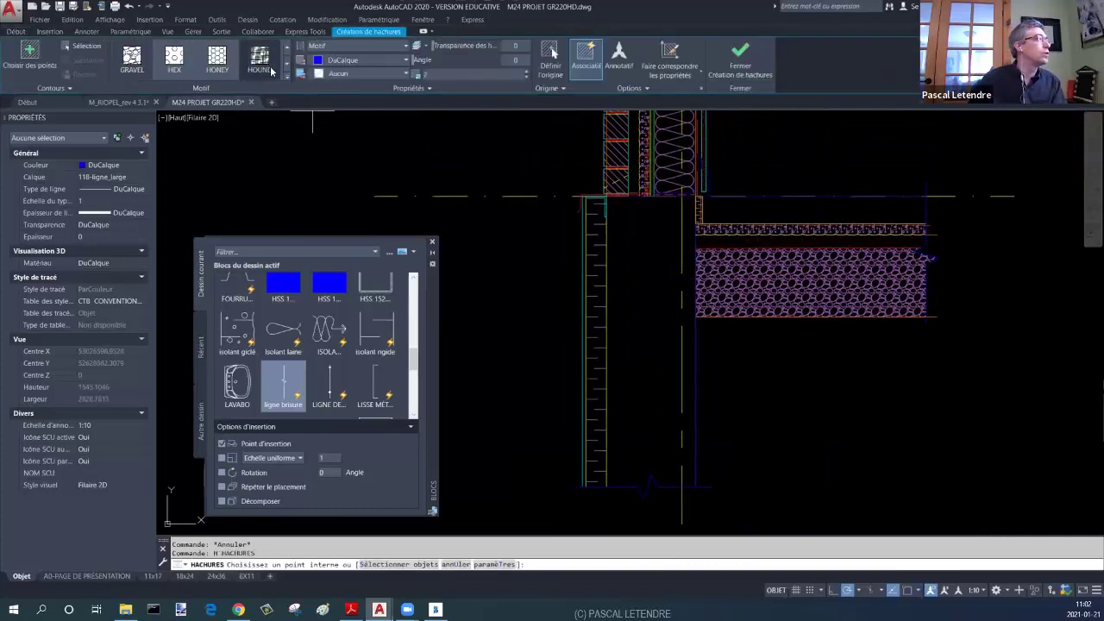
left_click(287, 74)
scroll(198, 130, "up", 3)
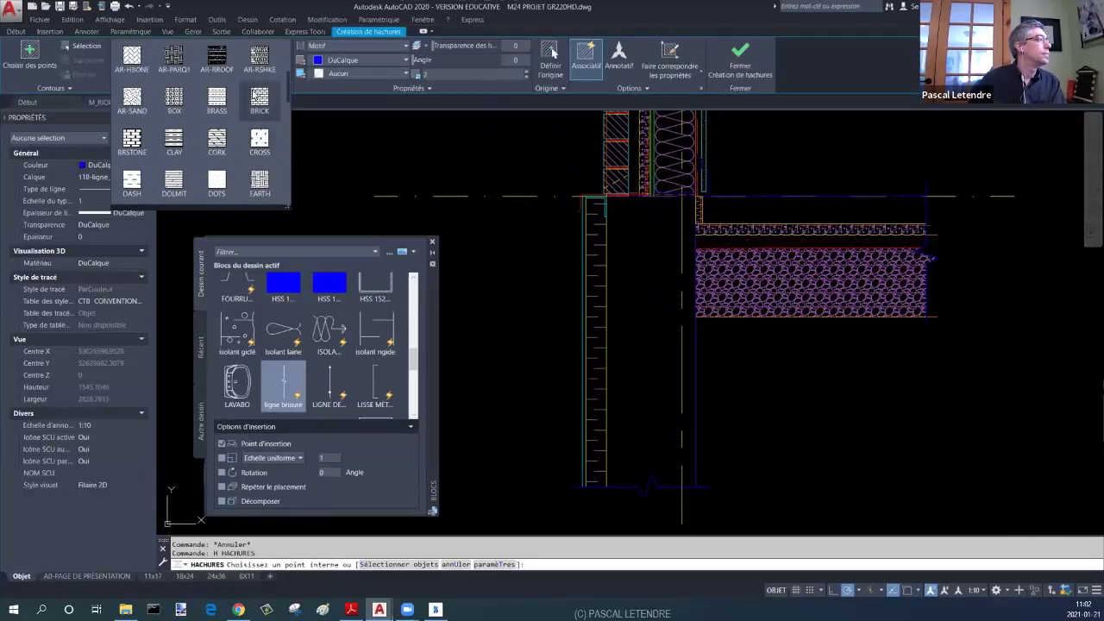
left_click(647, 259)
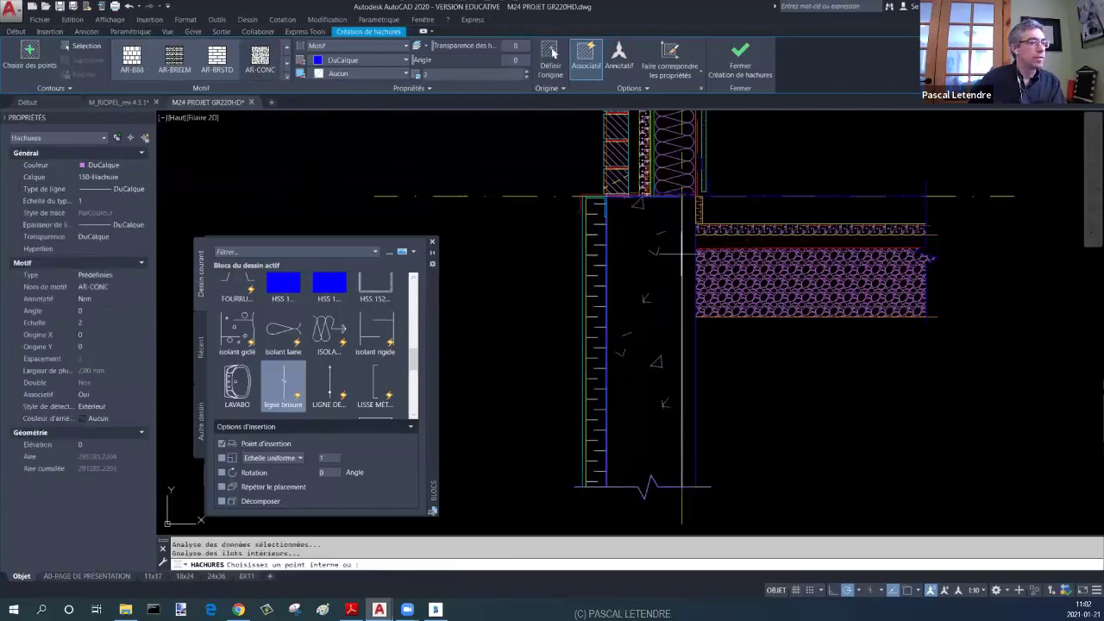
left_click(733, 214)
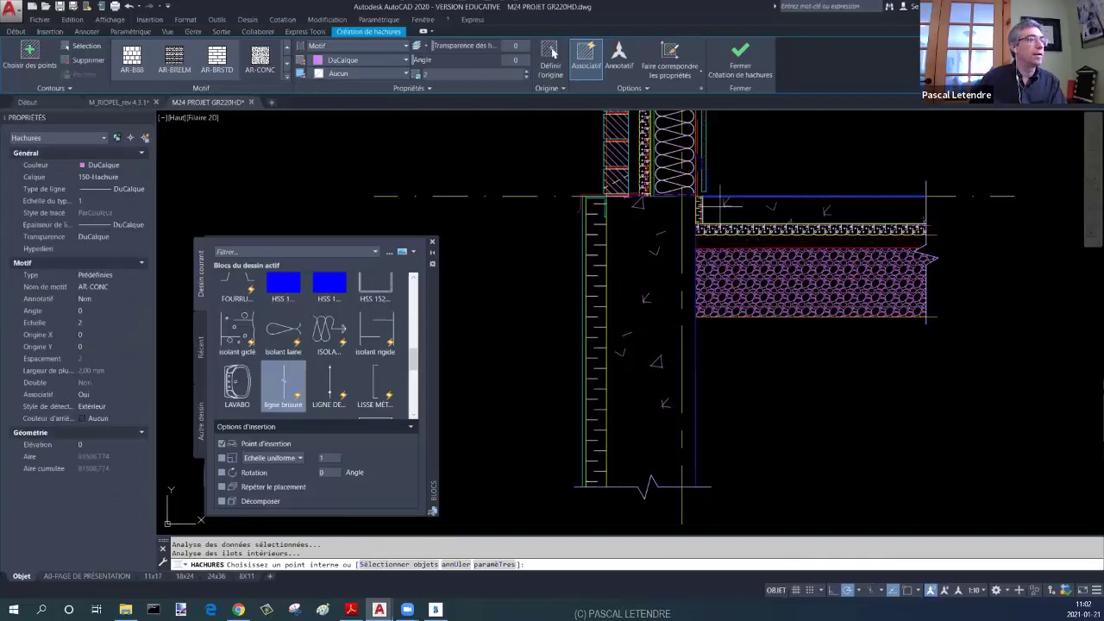
key("Escape")
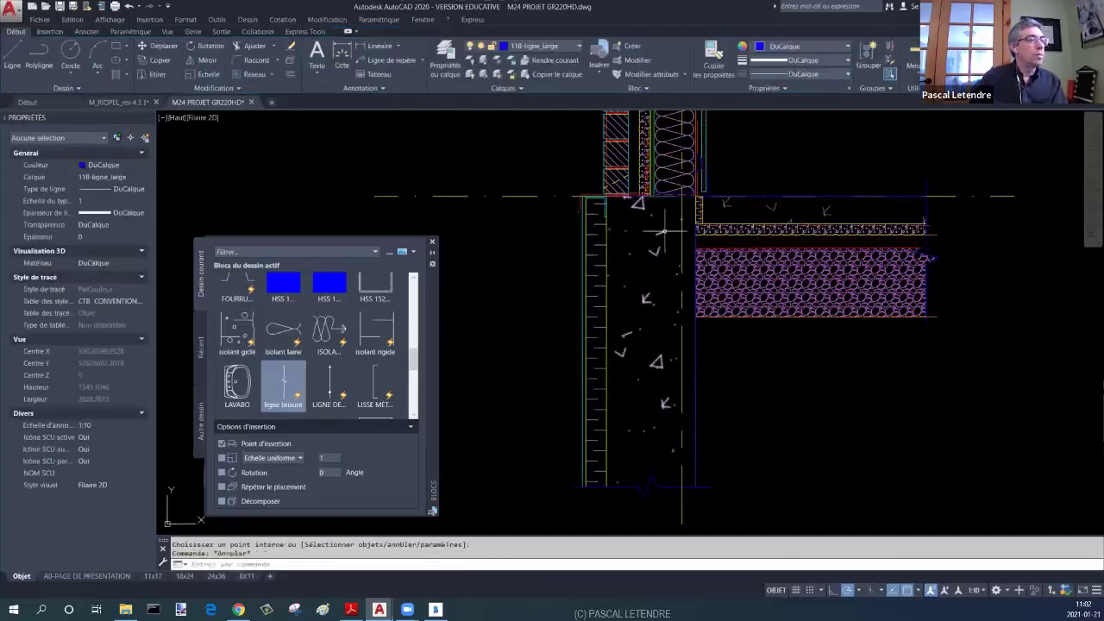
Step: Keep both concrete hatches at scale 1 and set their origin to the slab corner
left_click(664, 231)
left_click(729, 207)
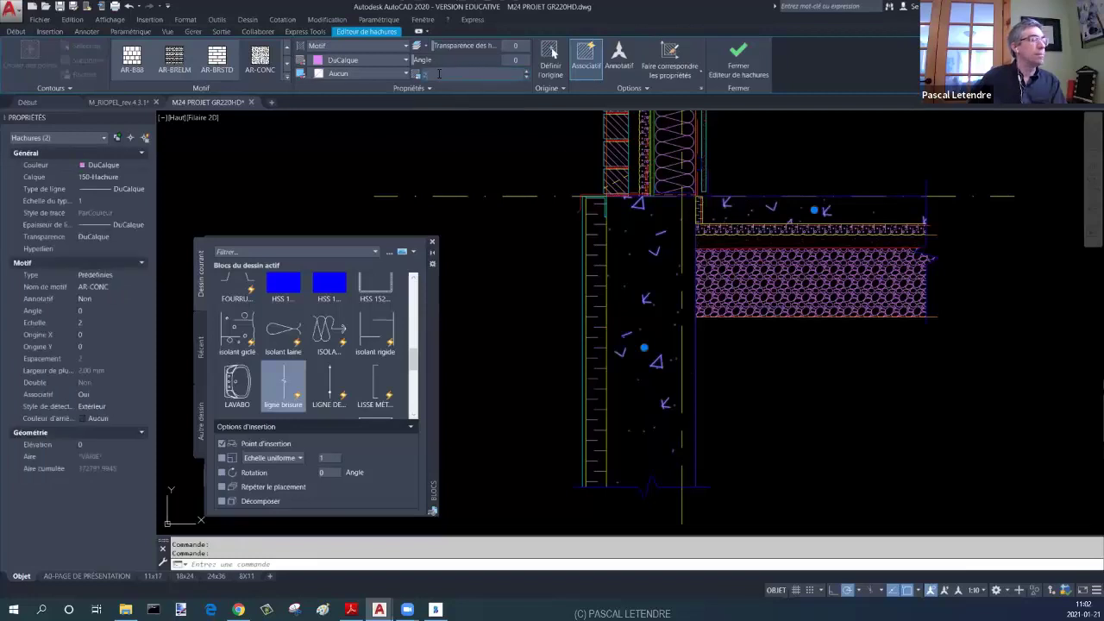
type("1")
key("Return")
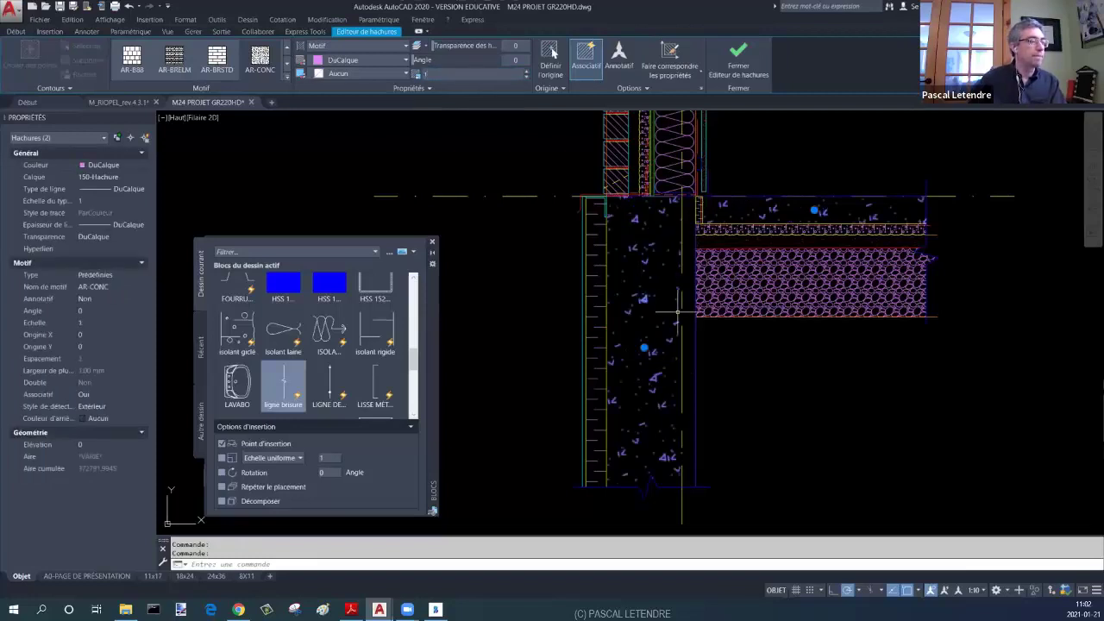
left_click(549, 59)
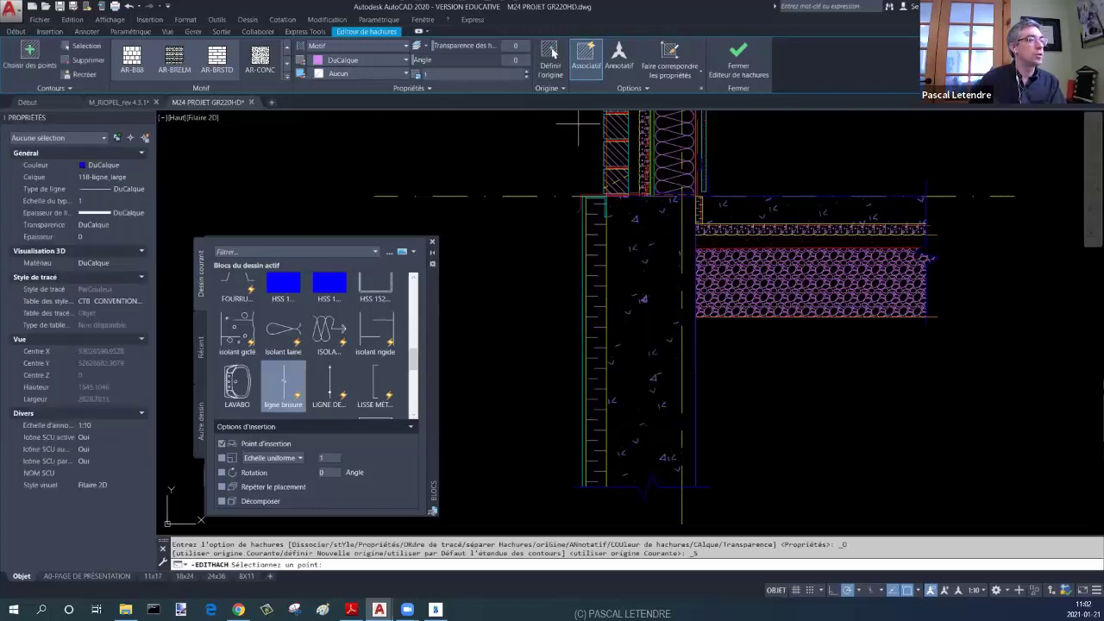
scroll(704, 222, "up", 6)
left_click(699, 229)
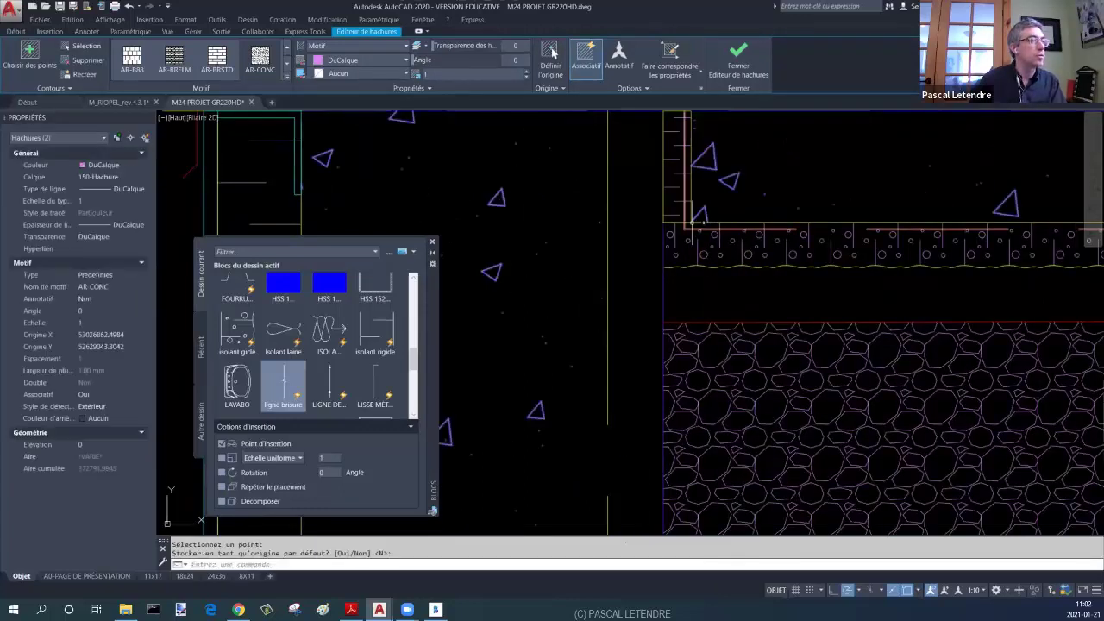
scroll(698, 226, "down", 3)
scroll(699, 226, "down", 3)
key("Escape")
scroll(747, 316, "up", 1)
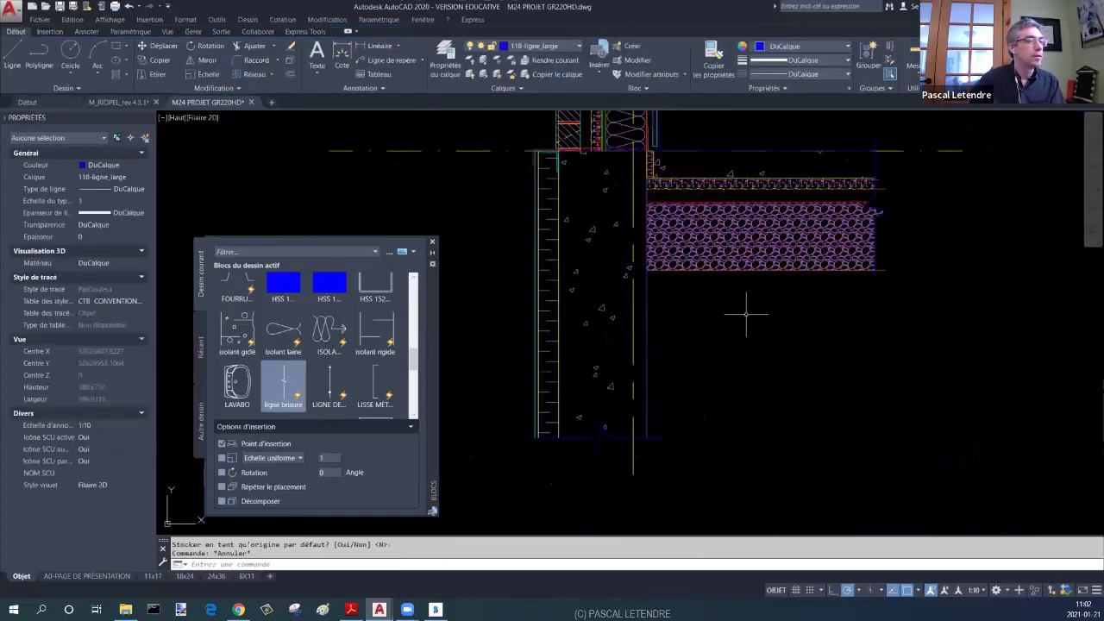
scroll(772, 340, "up", 1)
key("Escape")
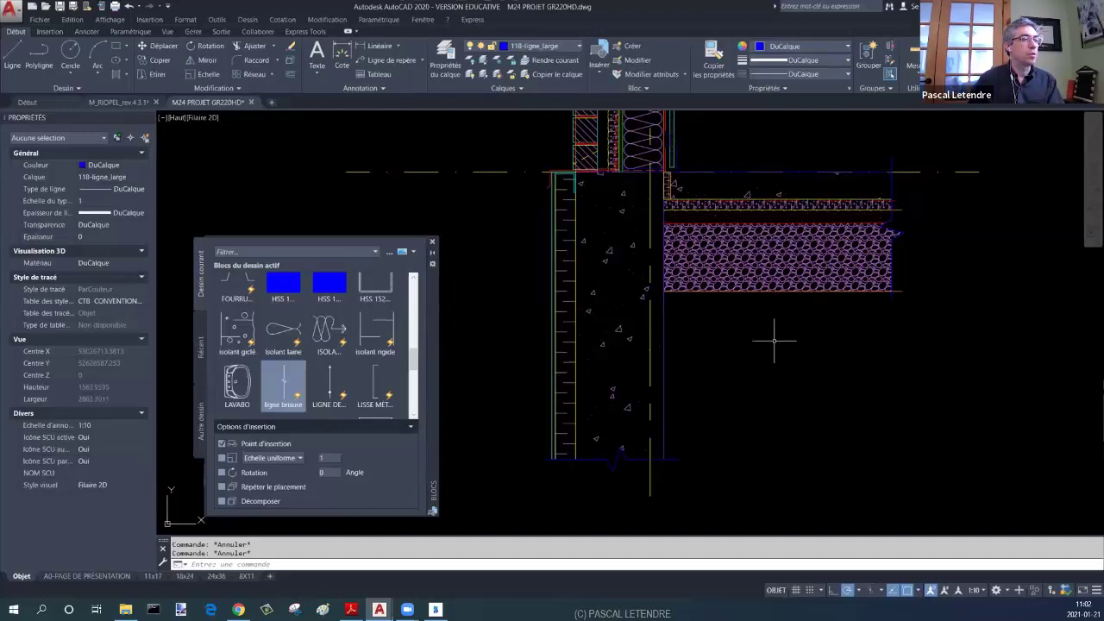
middle_click_drag(637, 223, 630, 272)
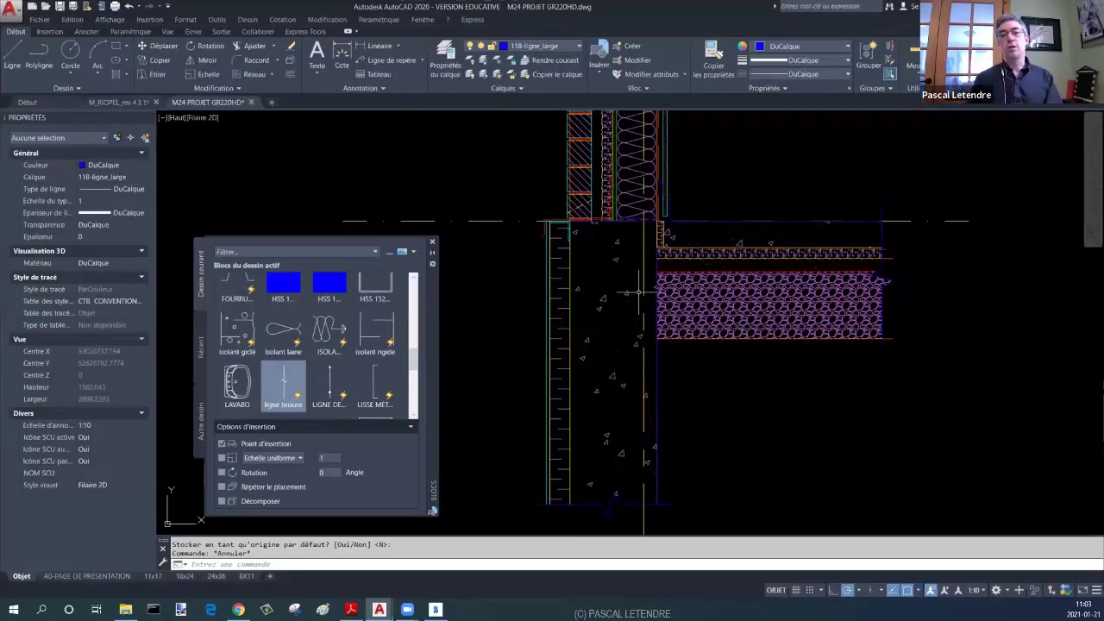
mouse_move(744, 116)
middle_mouse_down()
mouse_move(756, 391)
mouse_move(739, 258)
middle_mouse_up()
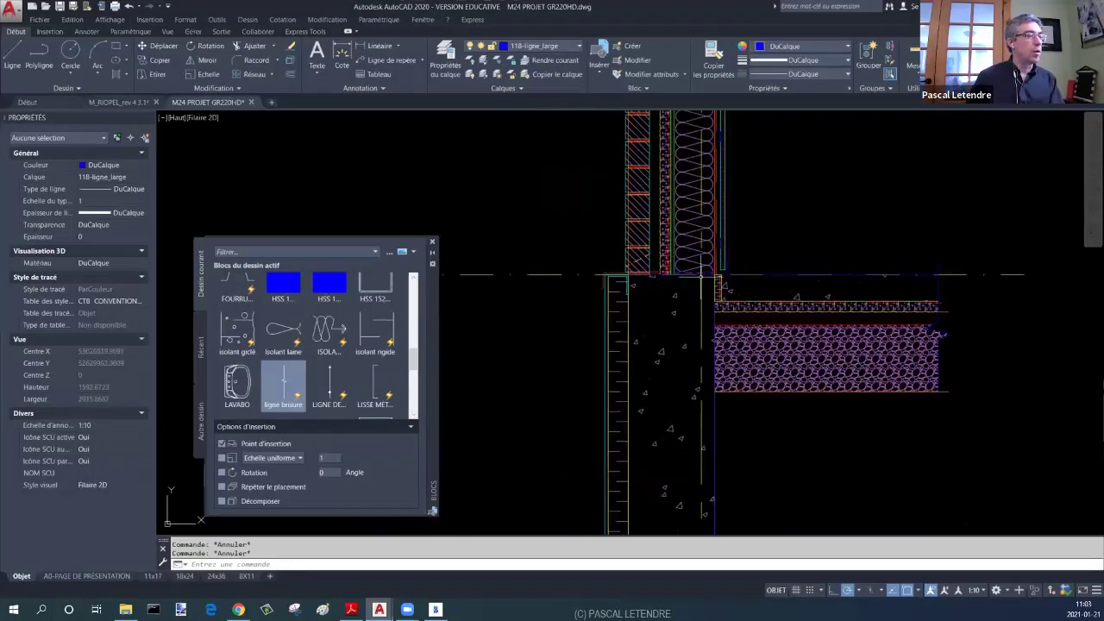
middle_click_drag(813, 413, 802, 401)
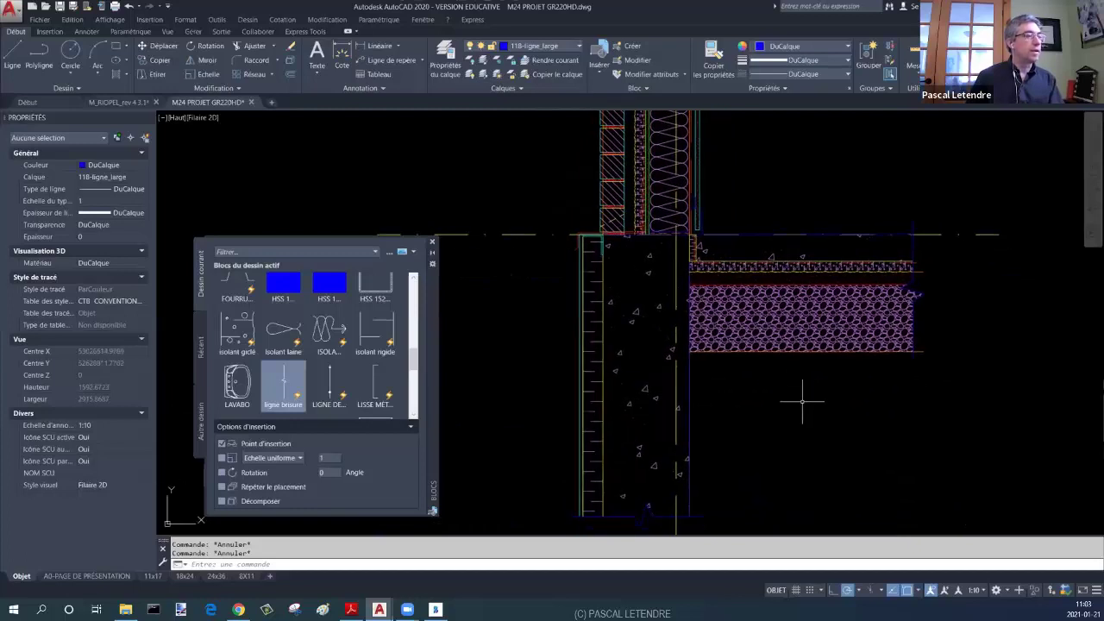